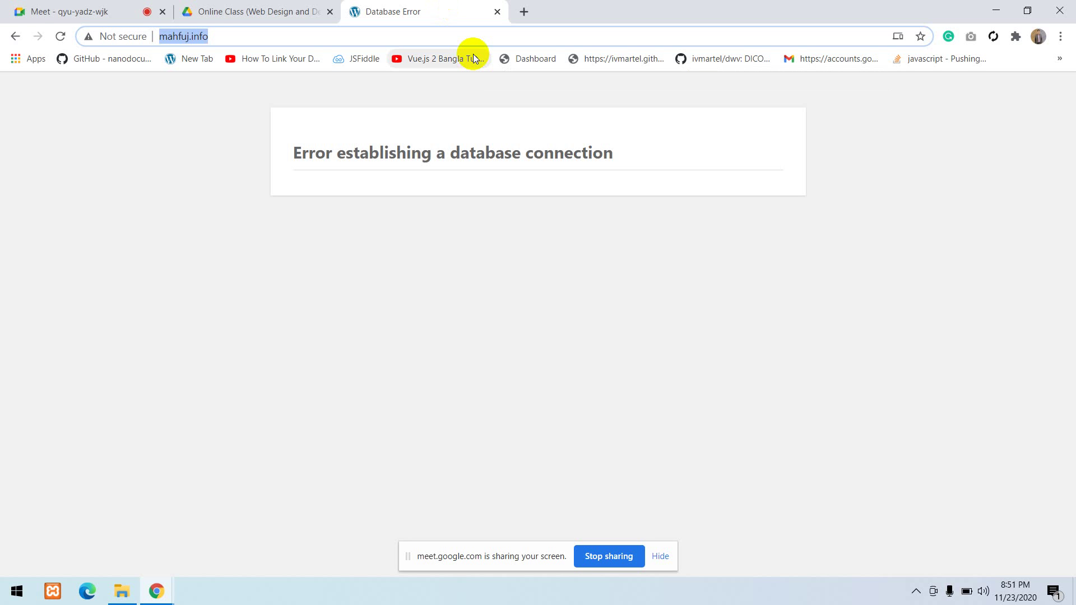
click(215, 43)
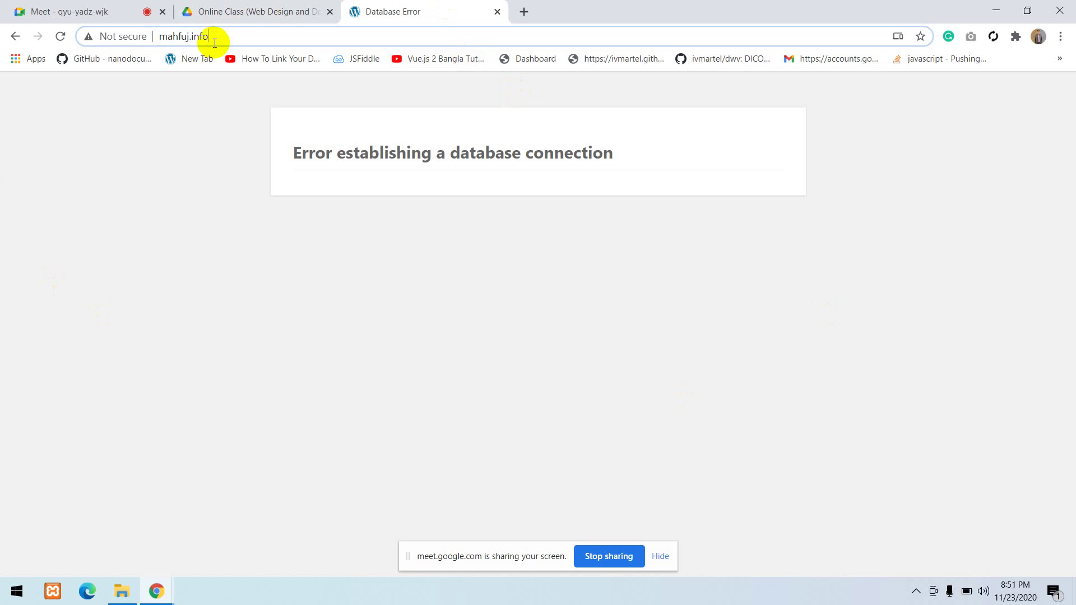
drag(205, 37, 144, 37)
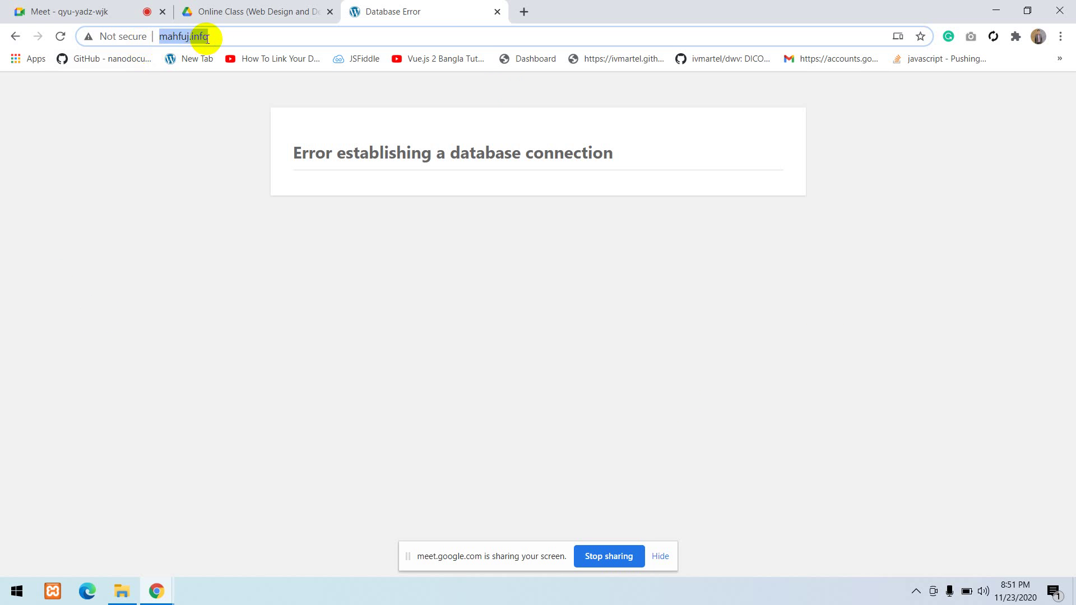
drag(221, 36, 145, 34)
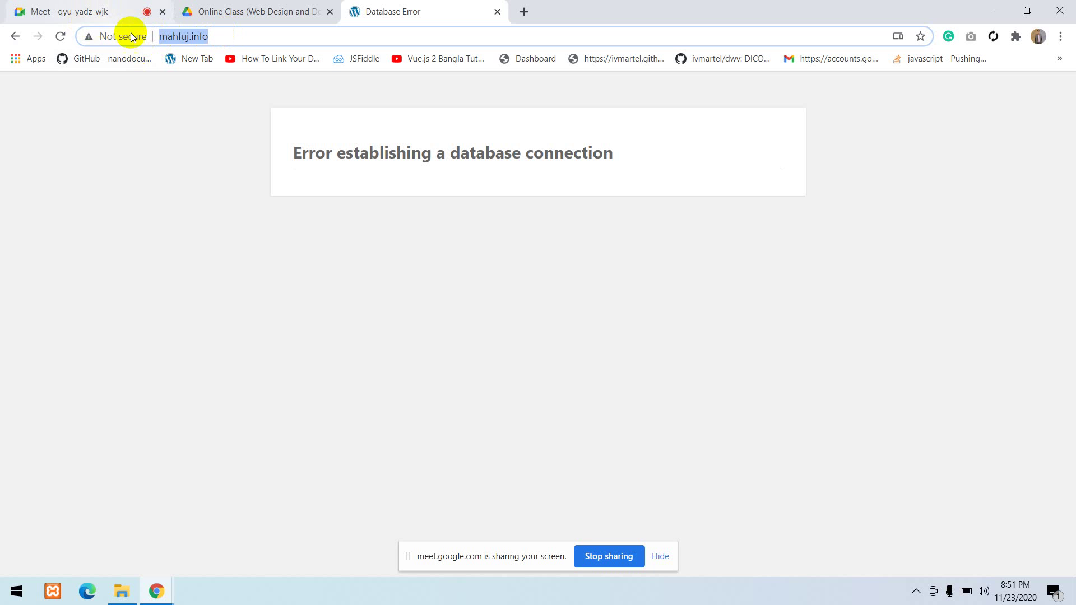
double_click(240, 37)
click(225, 34)
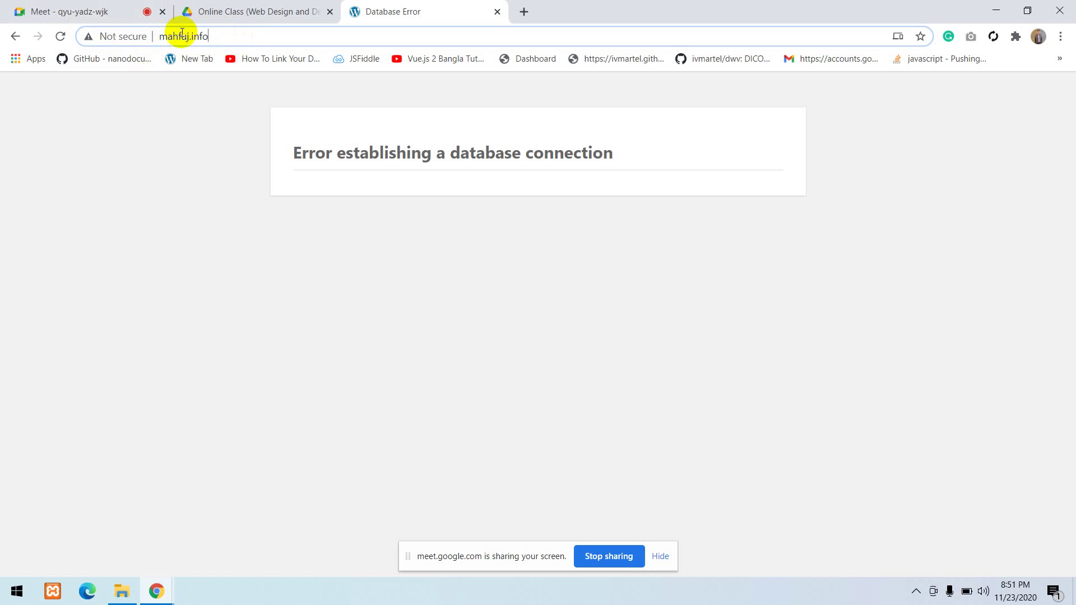
triple_click(180, 37)
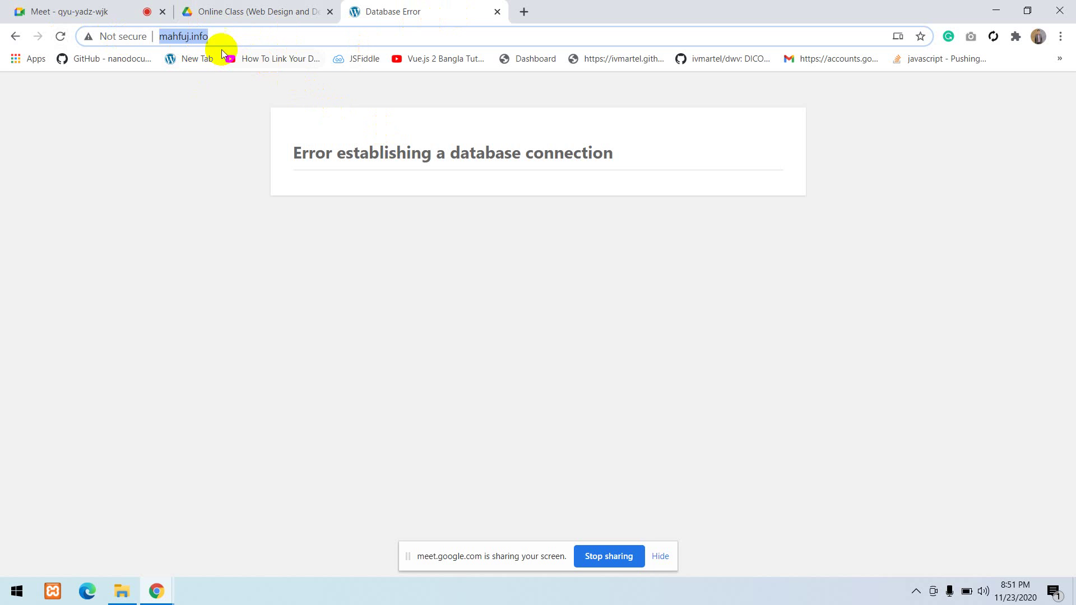
click(227, 36)
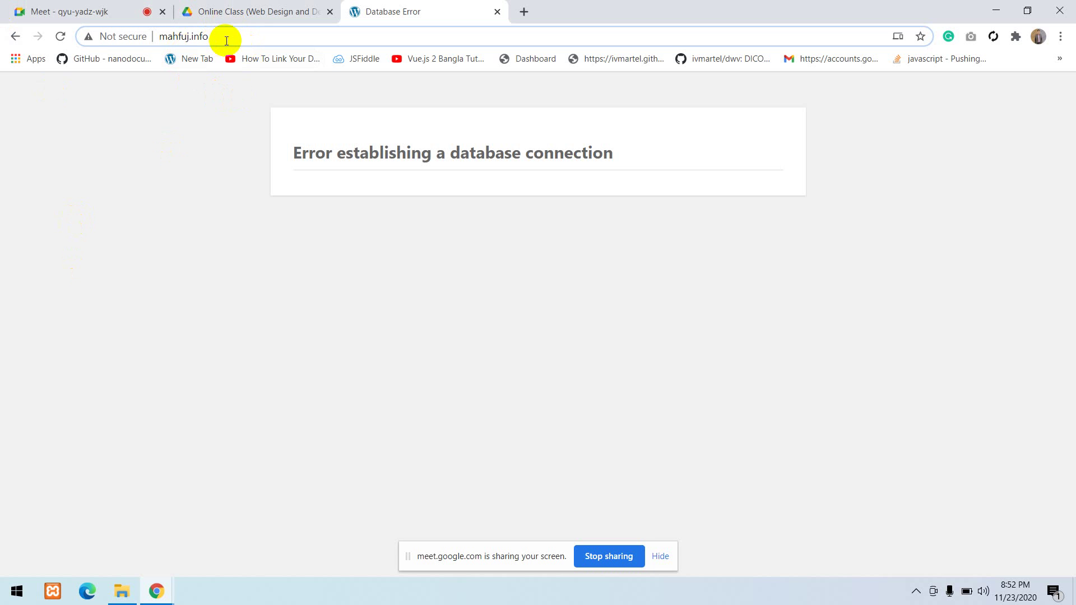
drag(224, 36, 140, 36)
click(231, 112)
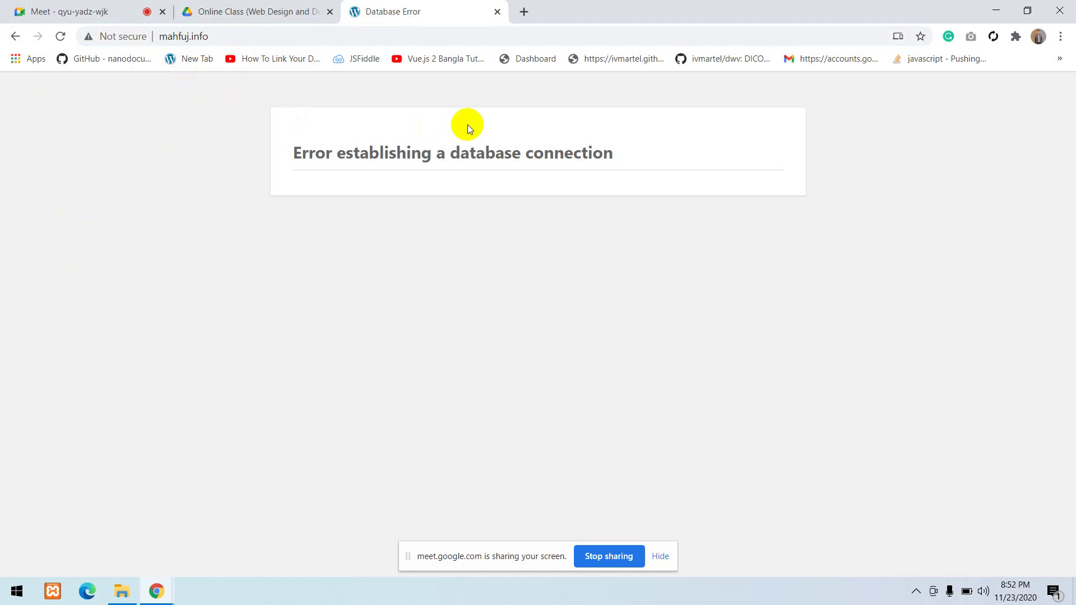
click(244, 35)
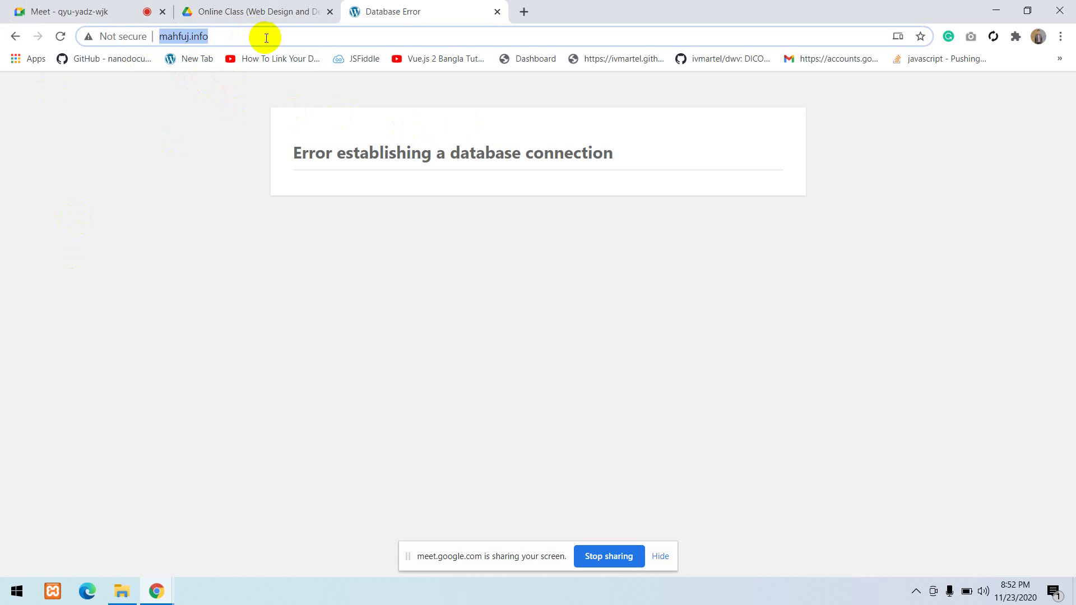
click(267, 36)
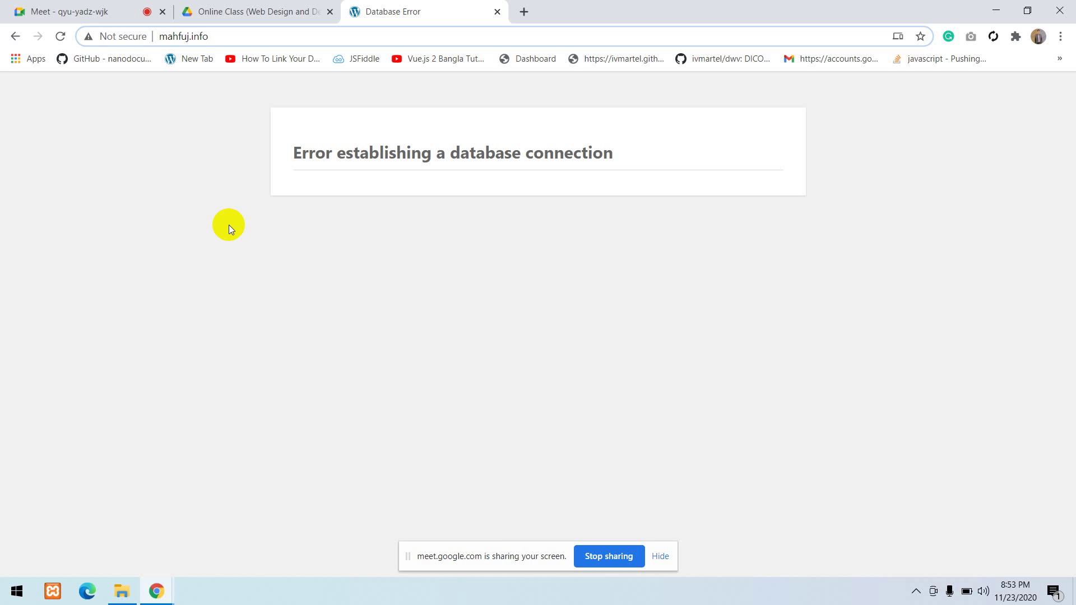
Reload the website's home page twice to check whether its database connection works
key(F5)
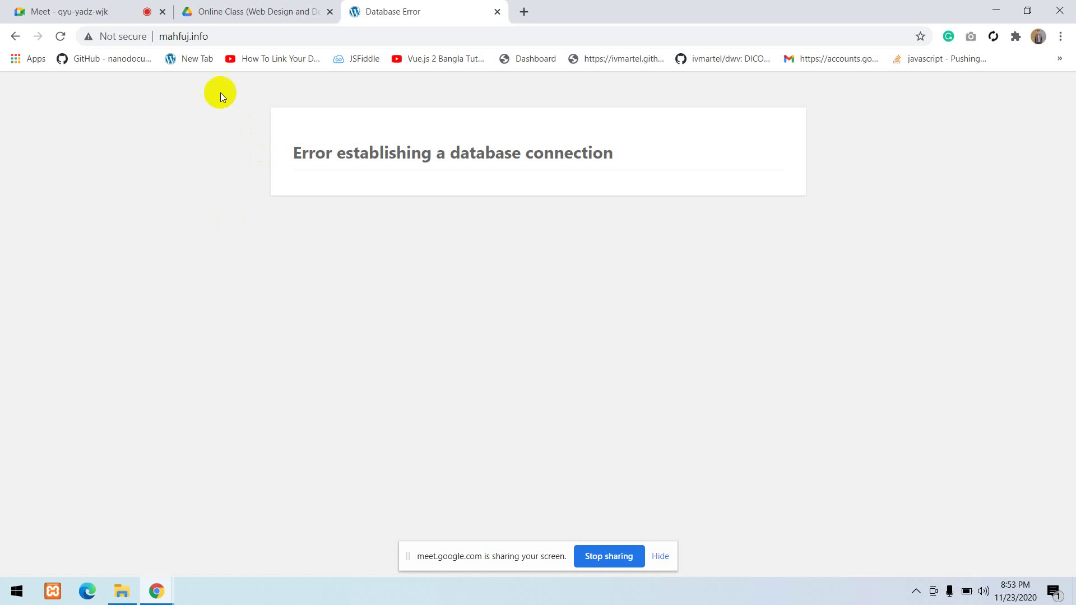
click(230, 32)
click(230, 32)
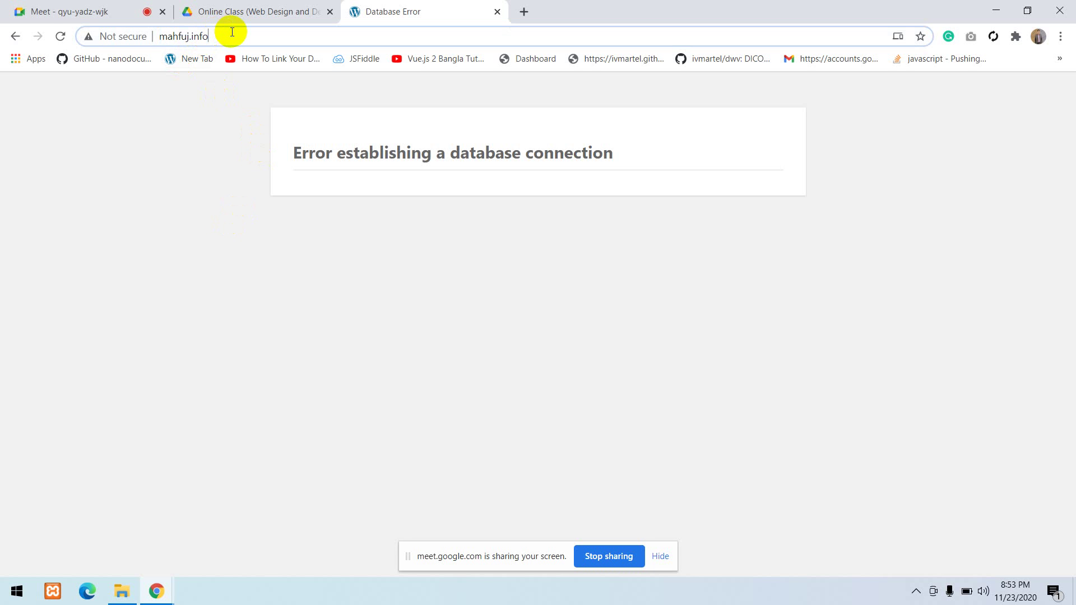
key(Return)
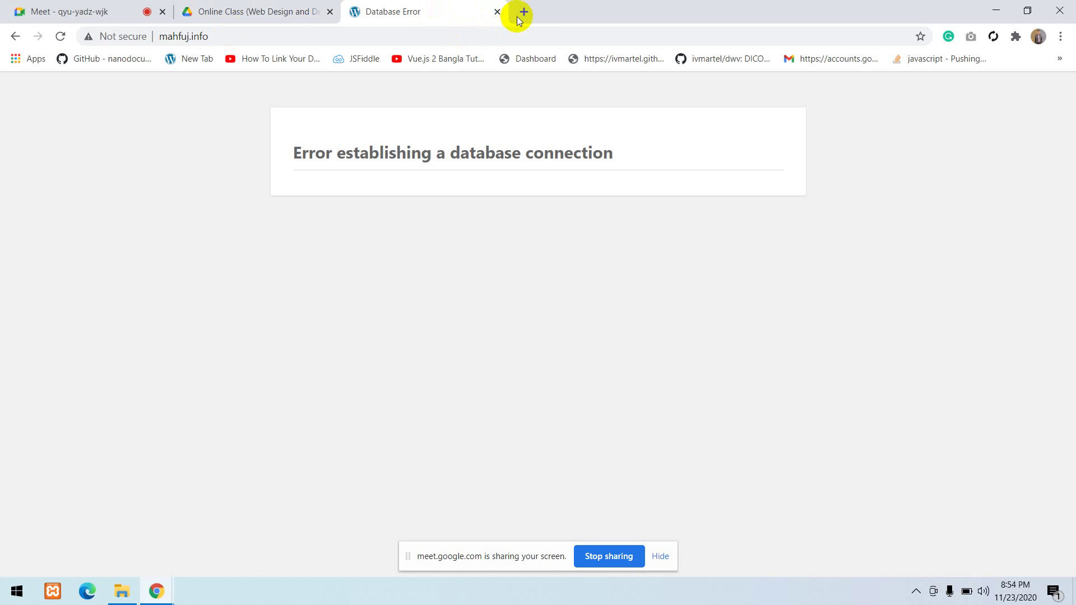
click(385, 31)
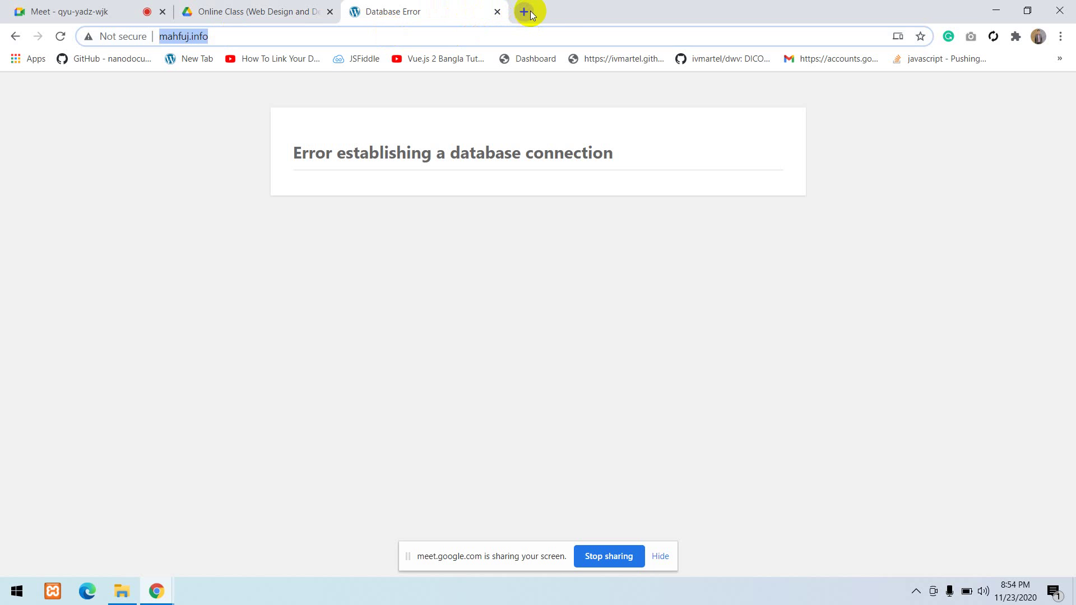
click(301, 33)
drag(230, 38, 72, 33)
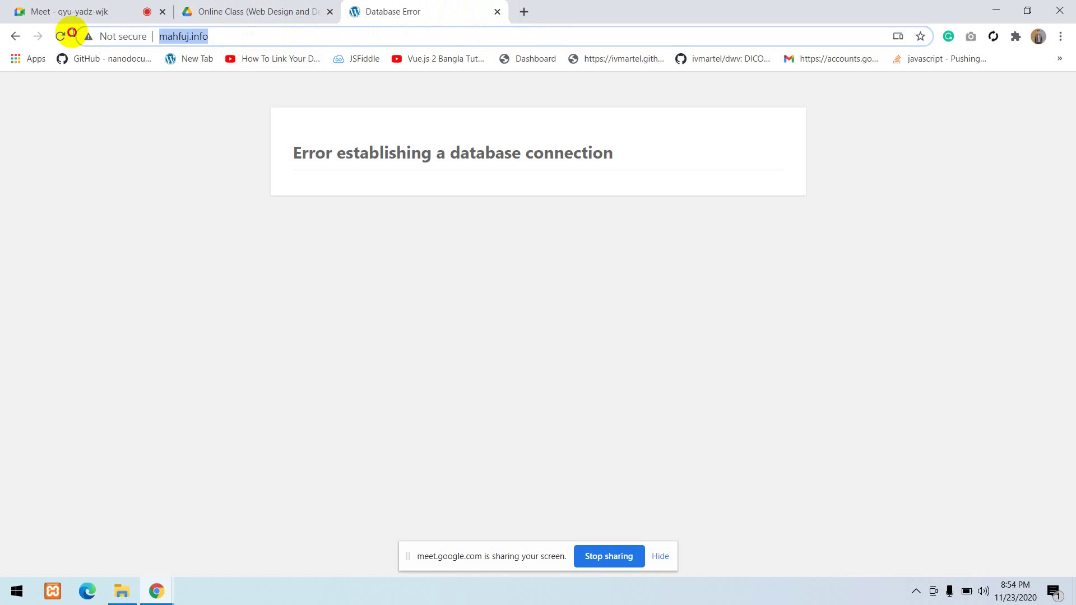
click(216, 37)
drag(216, 37, 147, 47)
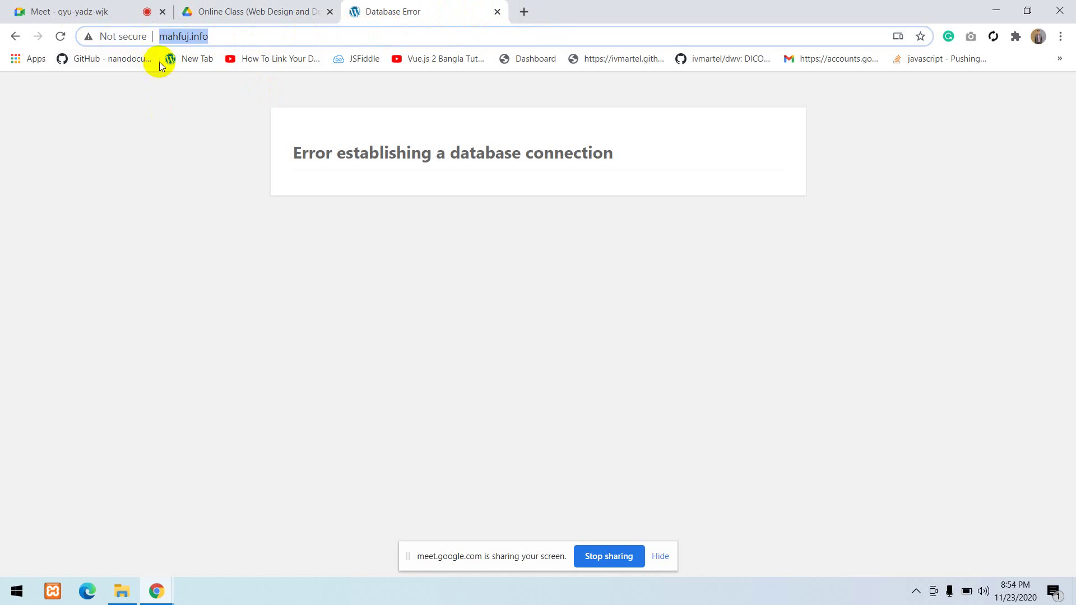
click(210, 35)
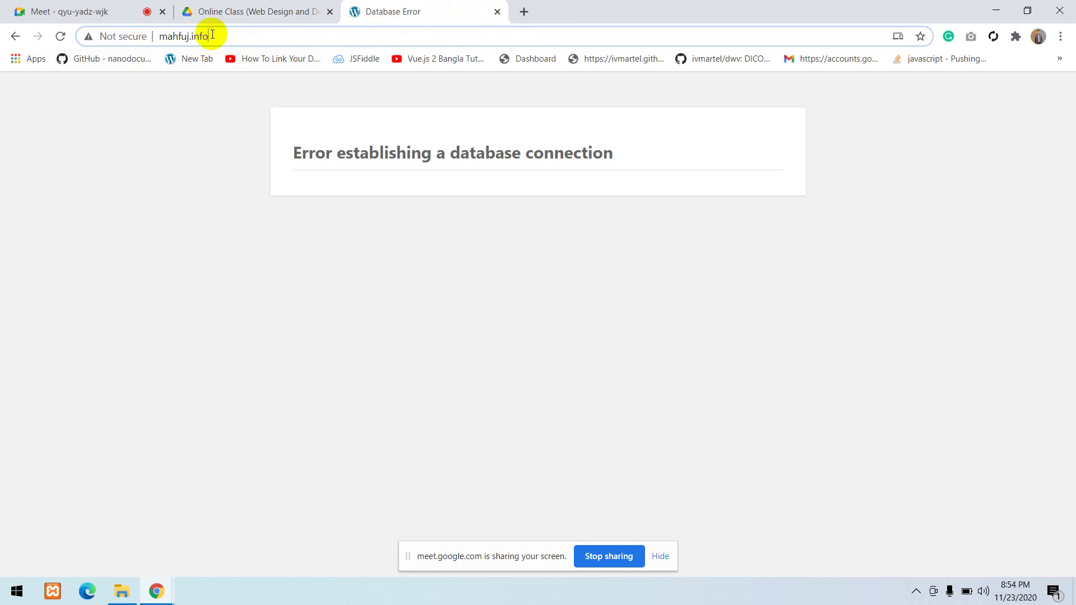
Open the hosting login page by adding /cpanel to the website's domain
click(271, 43)
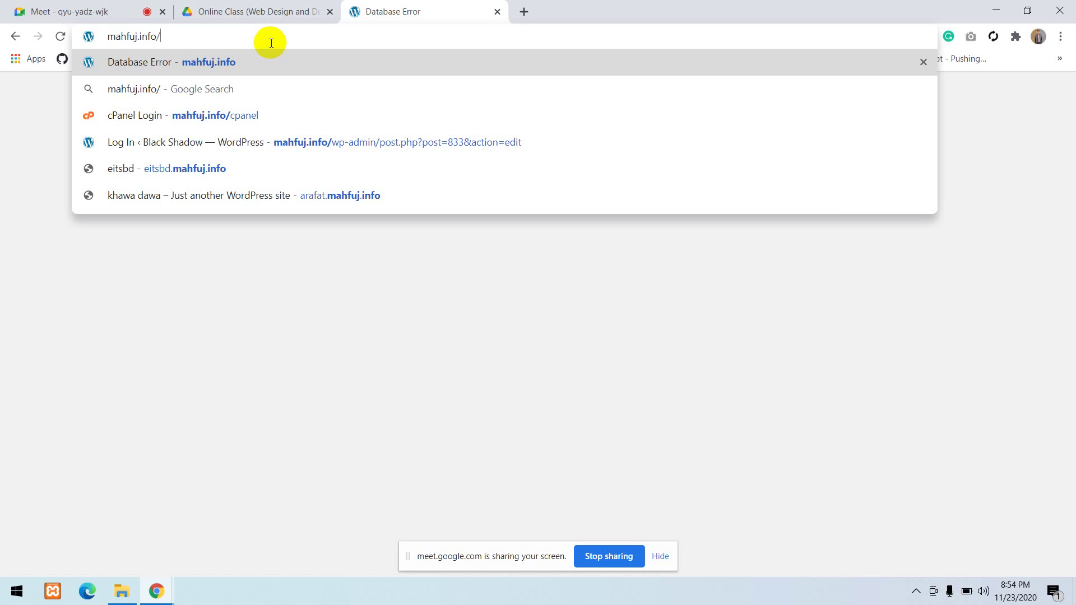
drag(168, 36, 108, 36)
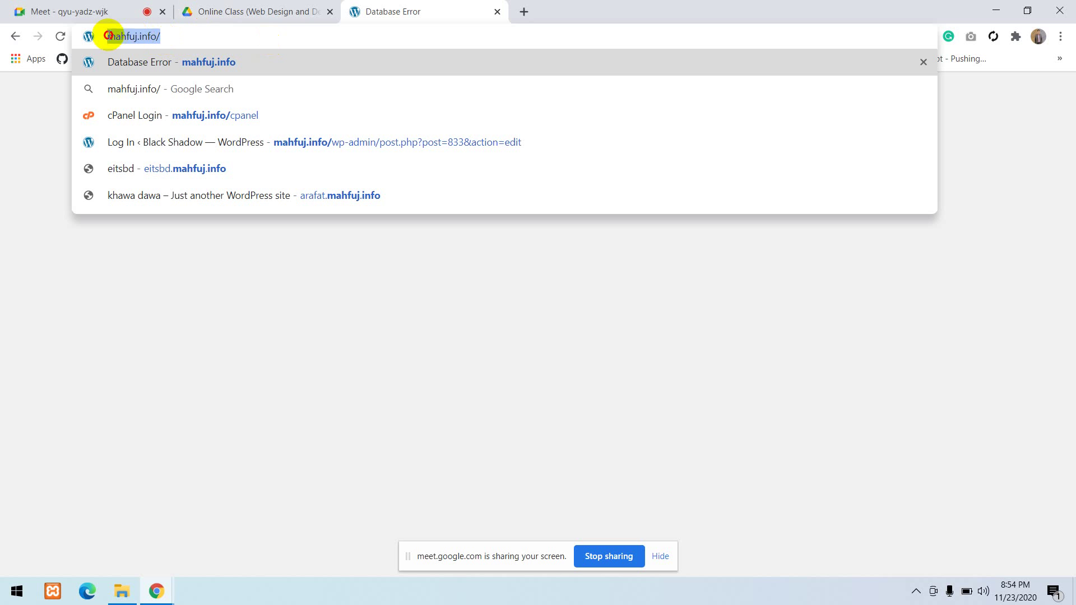
click(182, 33)
text(cpanel)
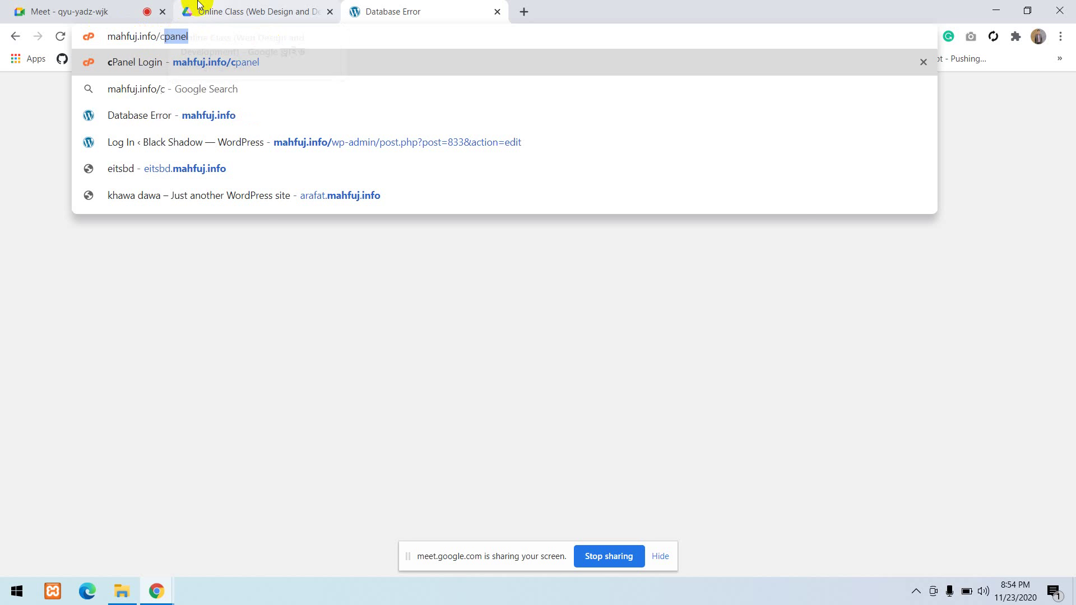
key(Return)
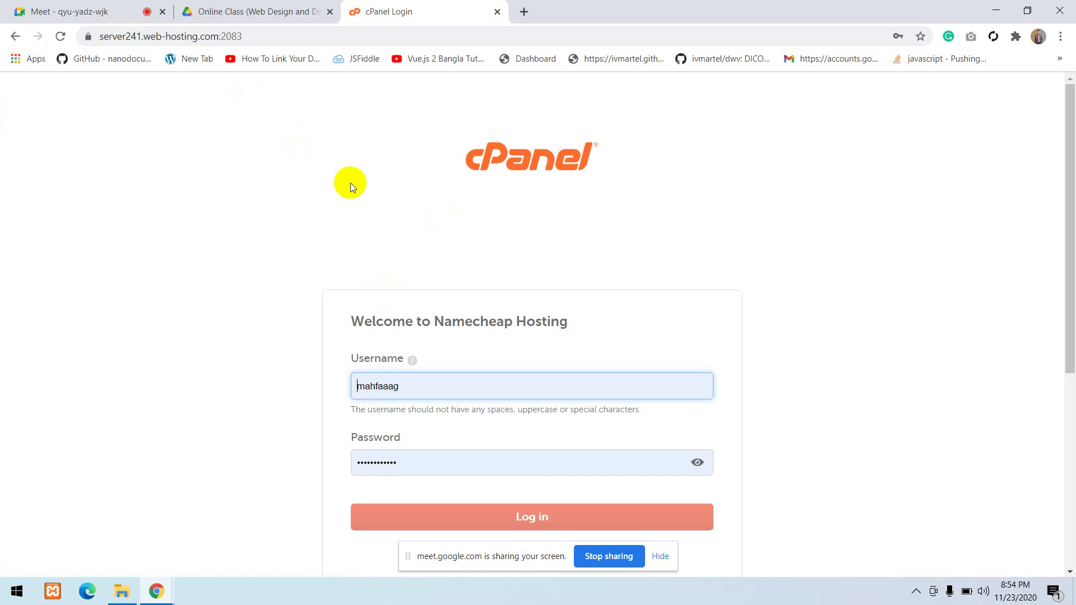
Examine the prefilled username and password fields on the Namecheap Hosting login form
click(251, 375)
scroll(275, 364, down, 3)
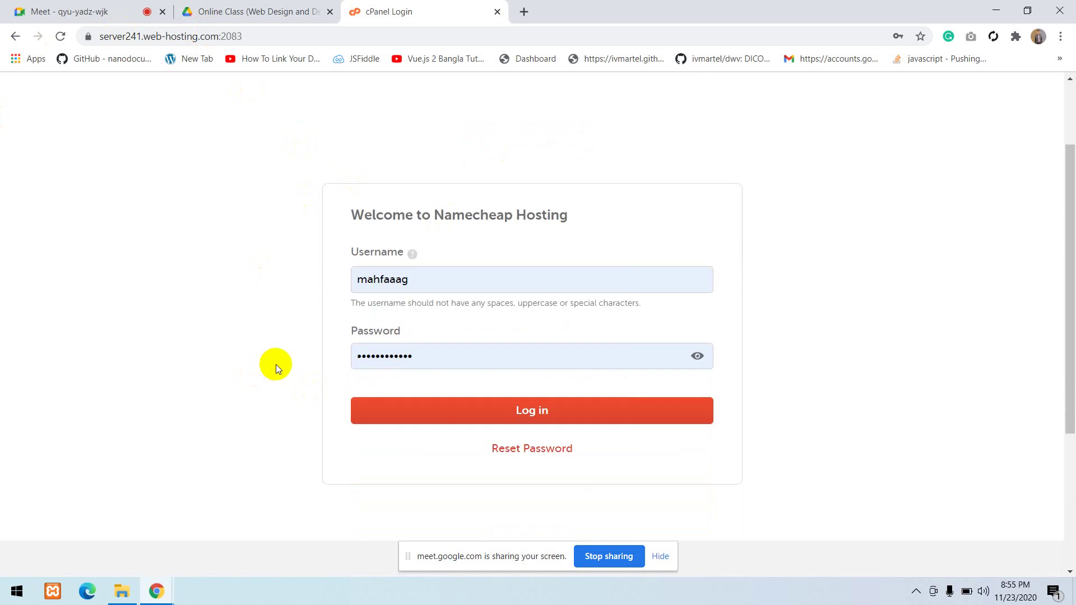
scroll(392, 295, up, 2)
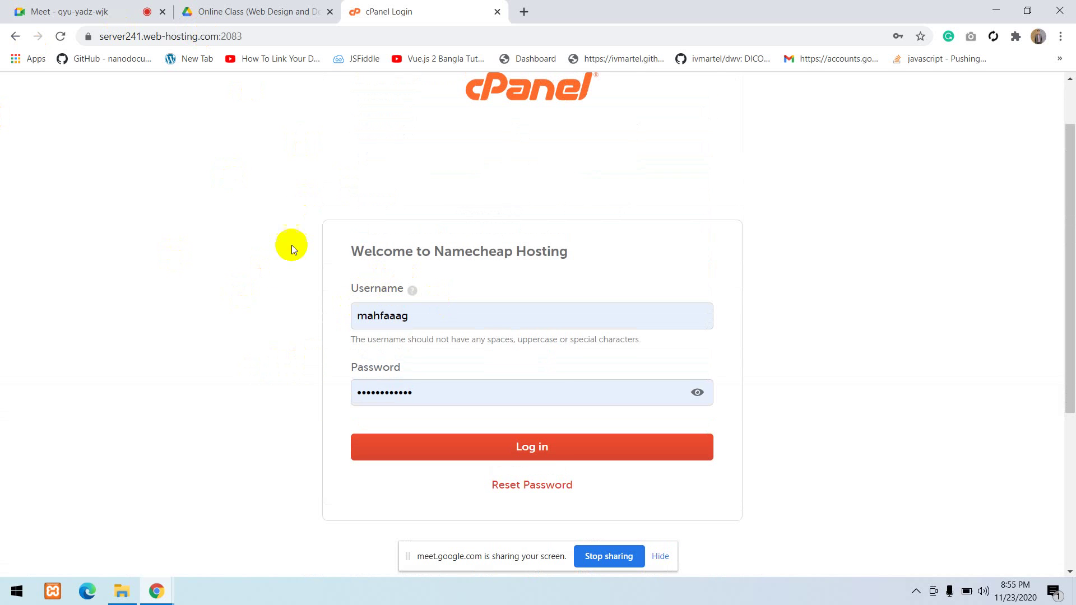
click(476, 318)
click(192, 285)
click(422, 311)
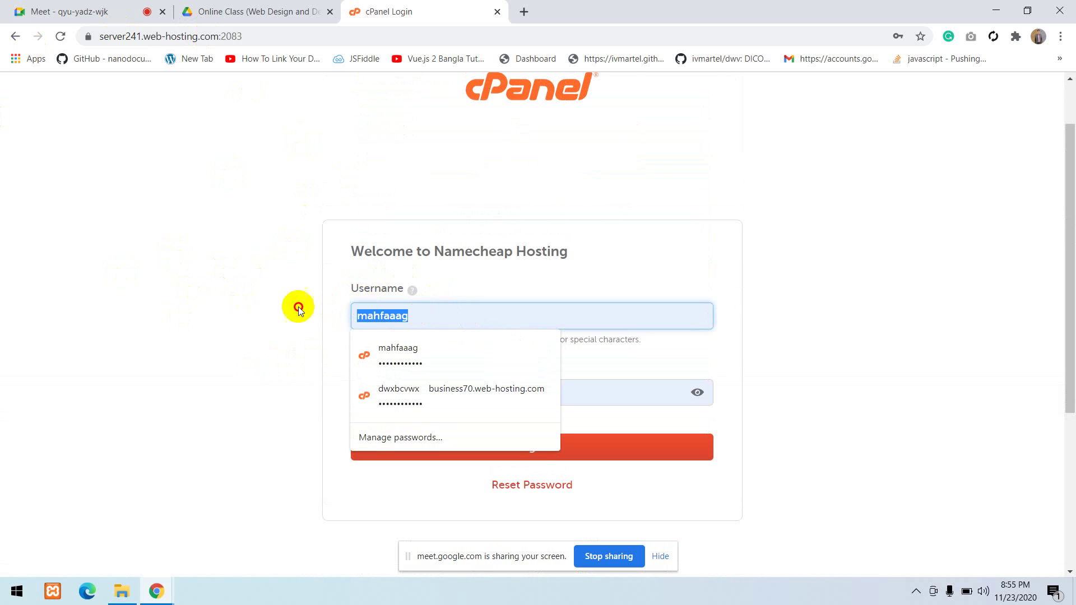
click(192, 285)
click(487, 397)
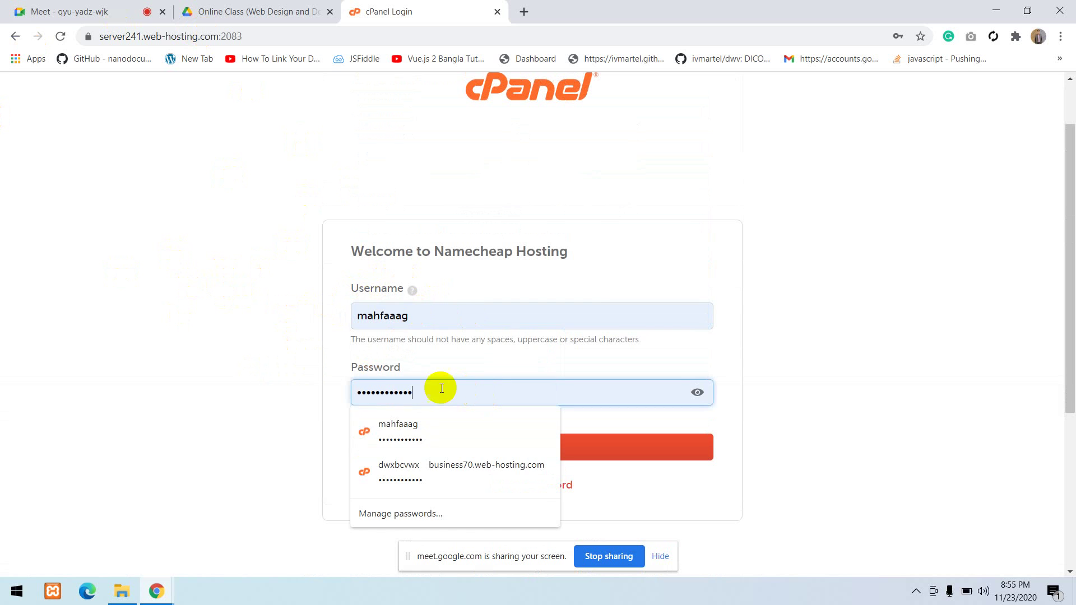
click(38, 372)
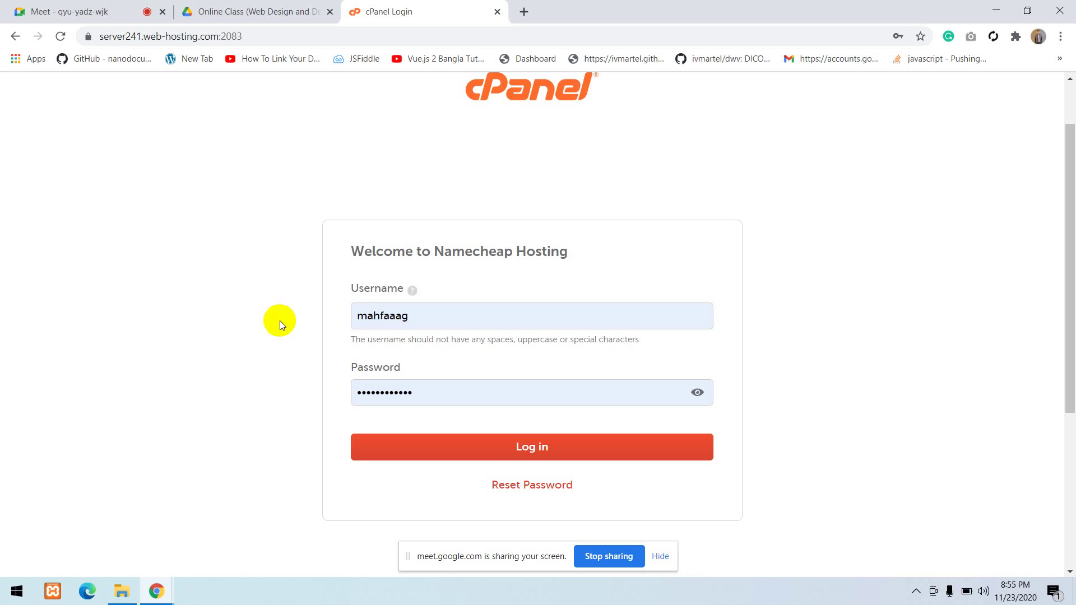
Log in to cPanel with the prefilled credentials and hide the screen-sharing notice
click(144, 227)
click(442, 448)
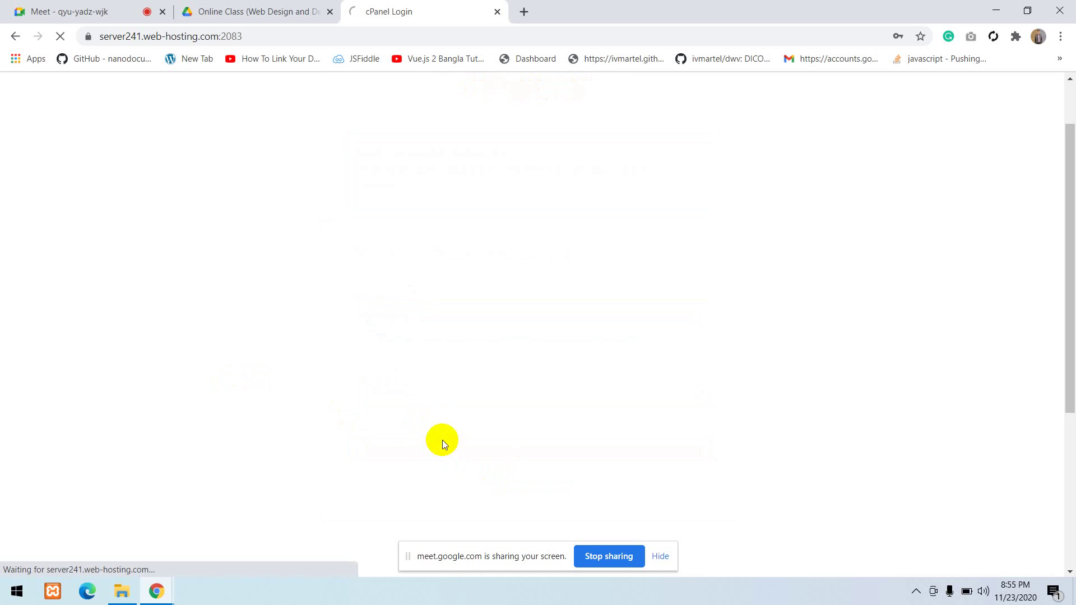
click(661, 555)
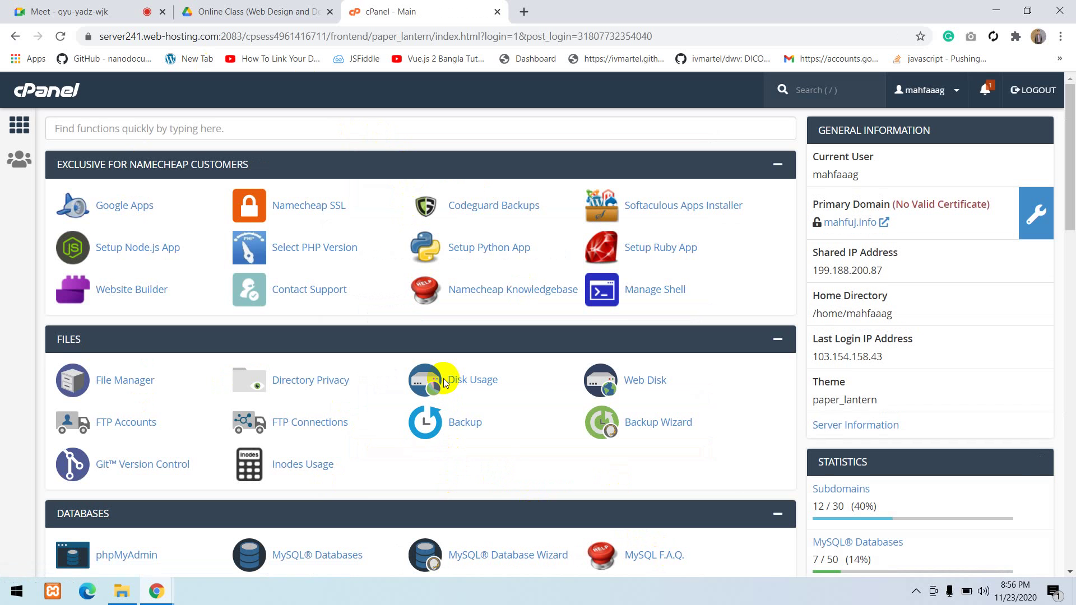
Look through the cPanel dashboard's Files, Databases, Domains, Email, Metrics and Security tools and the account's general information and statistics
scroll(489, 426, down, 7)
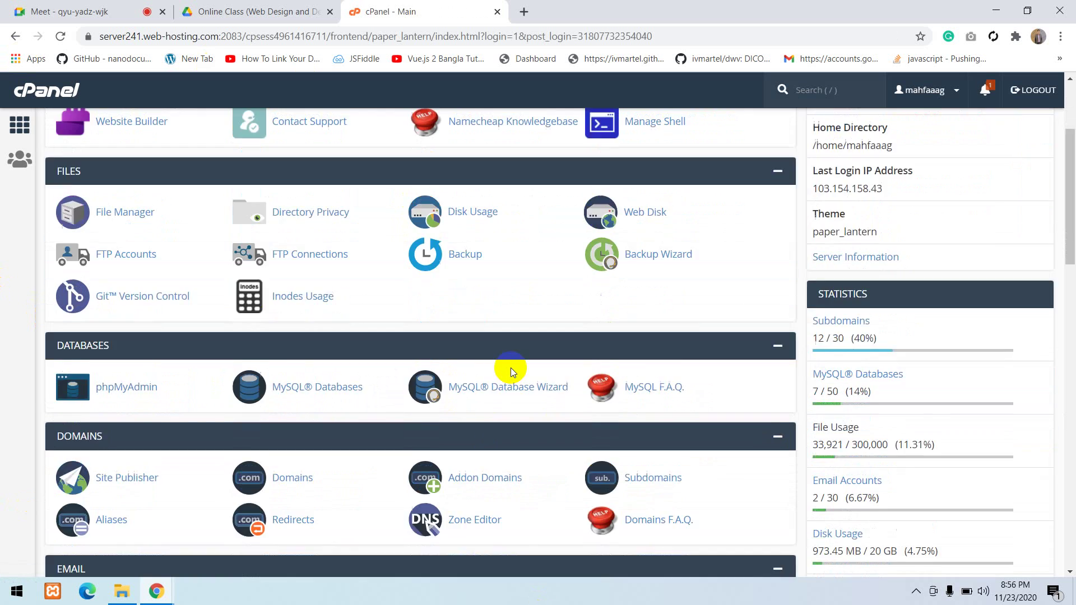
scroll(510, 368, up, 7)
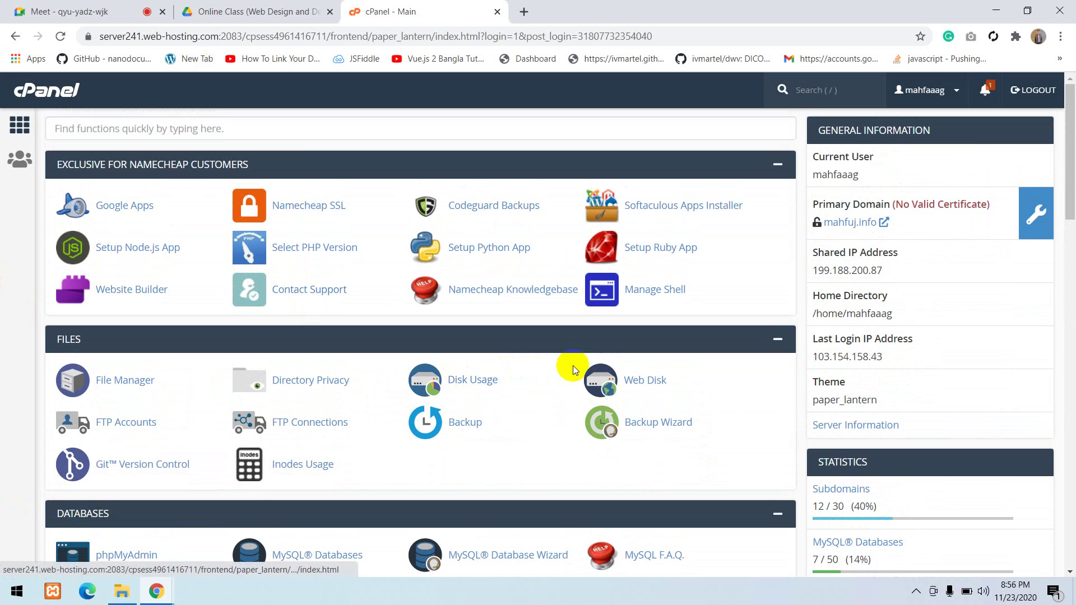
scroll(511, 366, down, 8)
scroll(492, 373, up, 8)
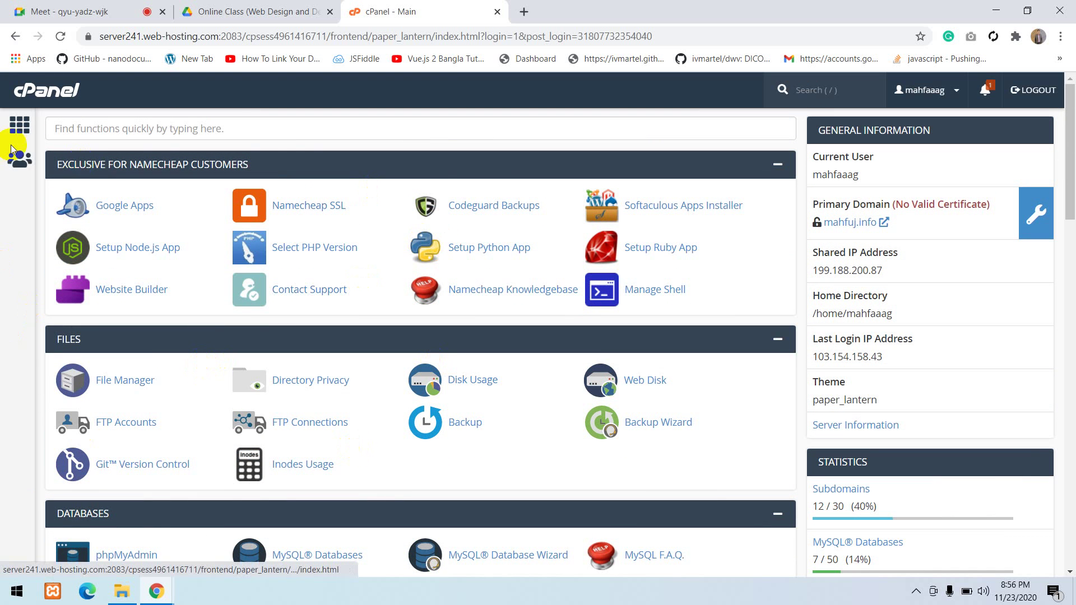
scroll(926, 402, down, 15)
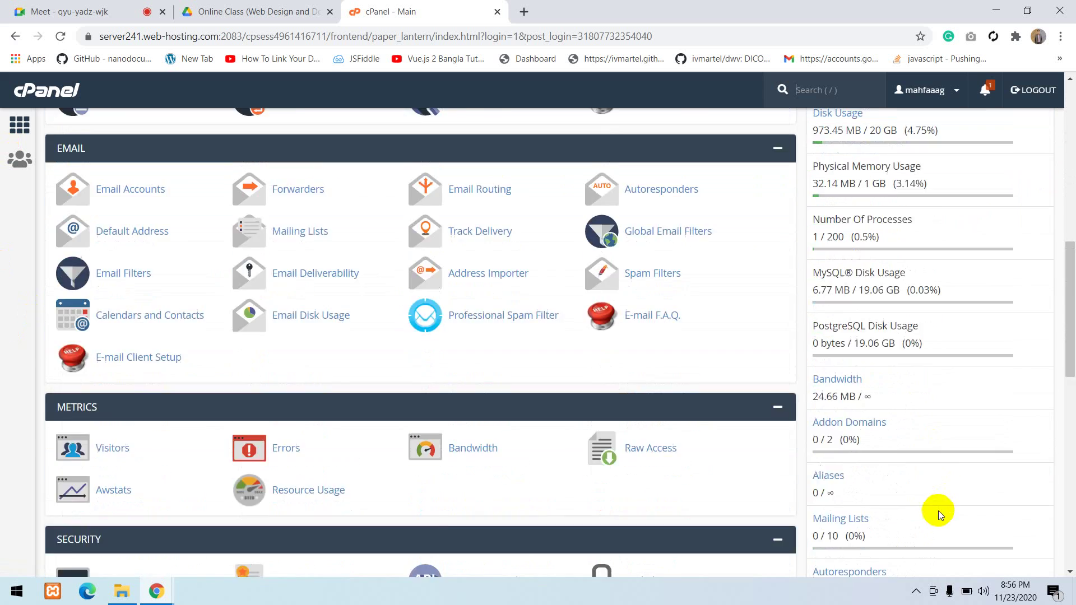
scroll(935, 524, down, 6)
scroll(953, 448, up, 15)
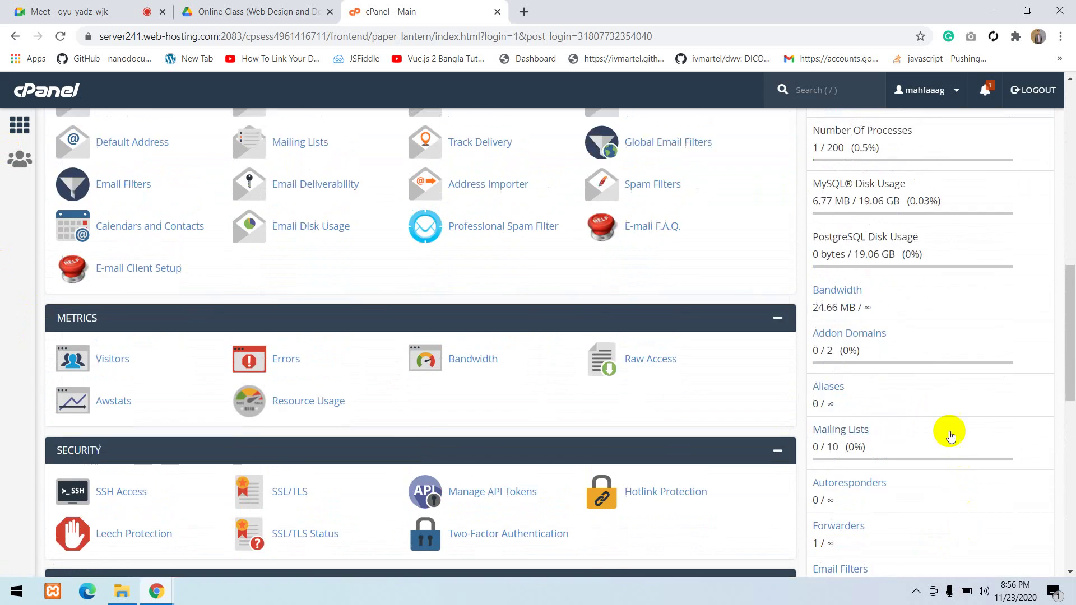
scroll(884, 334, up, 5)
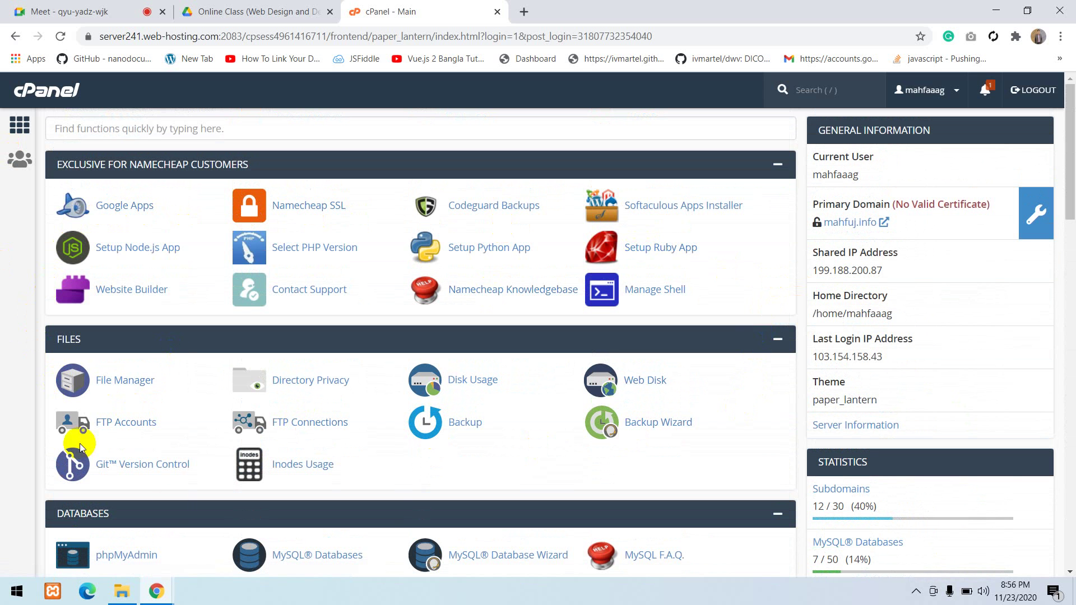
scroll(229, 164, down, 1)
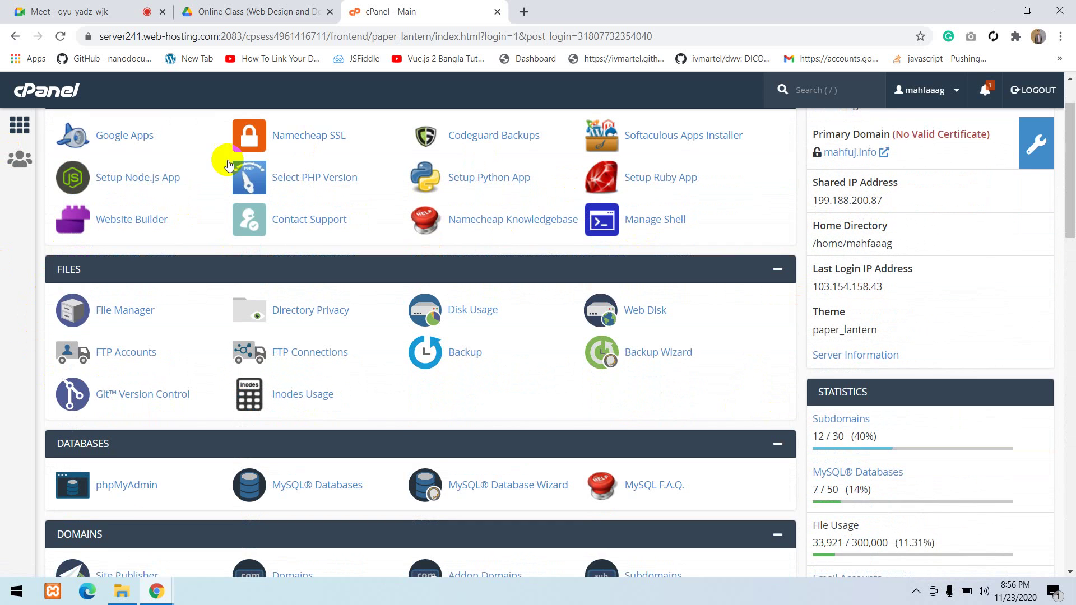
scroll(336, 492, down, 1)
scroll(54, 392, down, 2)
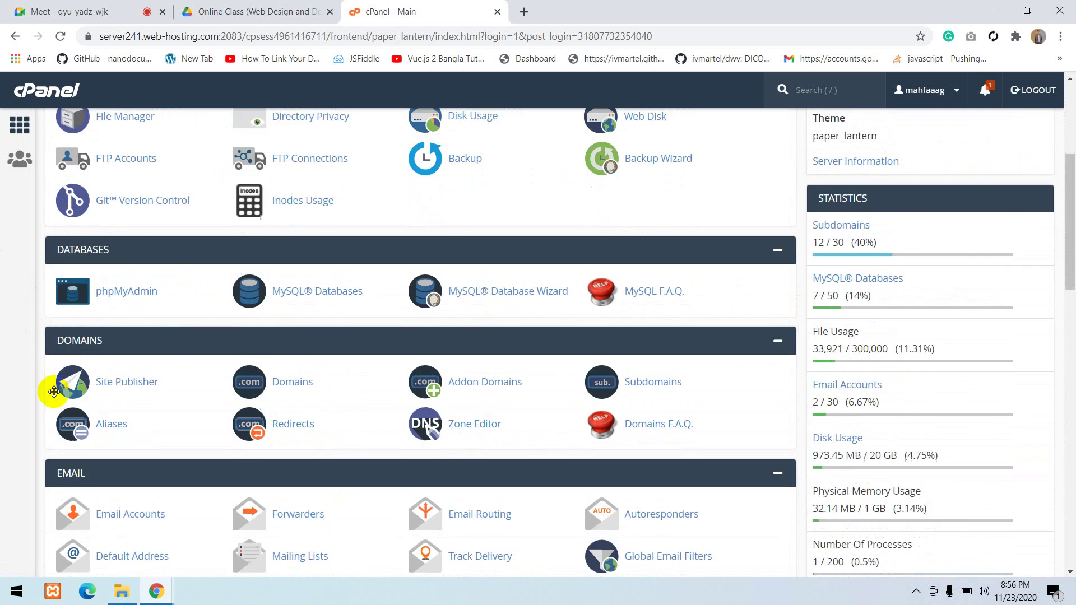
Review the dashboard's tool sections from the Namecheap customer tools to the Advanced, Preferences and Softaculous Apps Installer groups
scroll(241, 466, down, 1)
scroll(313, 426, up, 1)
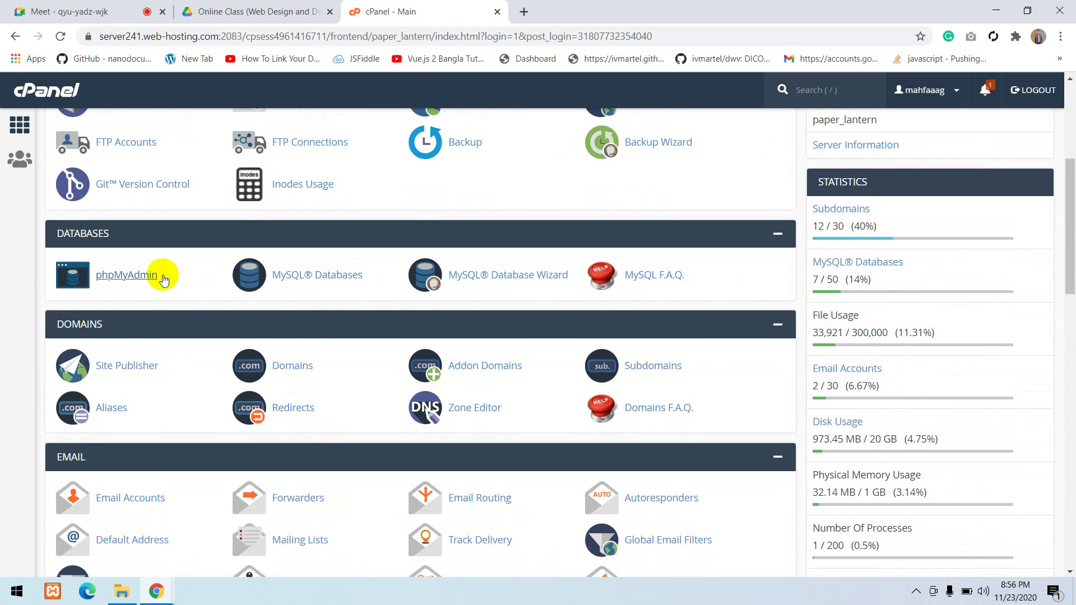
scroll(144, 300, up, 2)
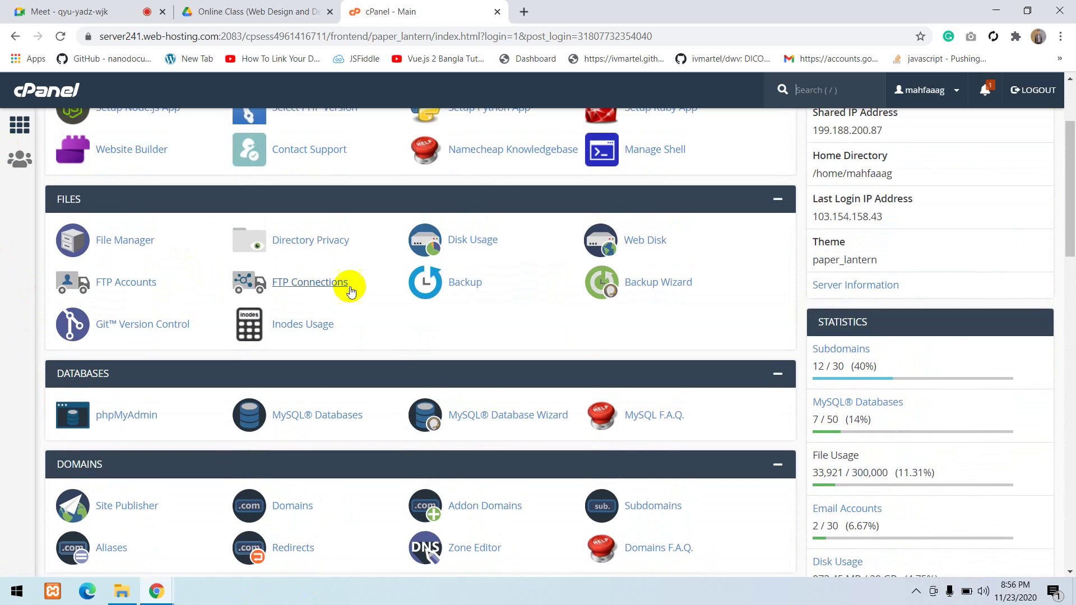
scroll(326, 285, up, 2)
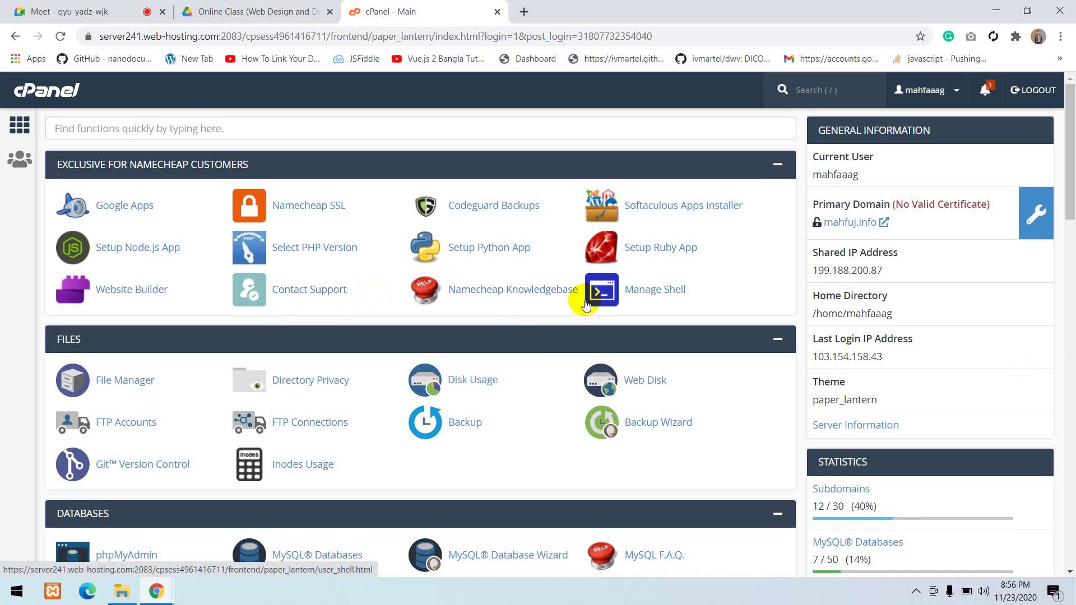
scroll(260, 409, down, 7)
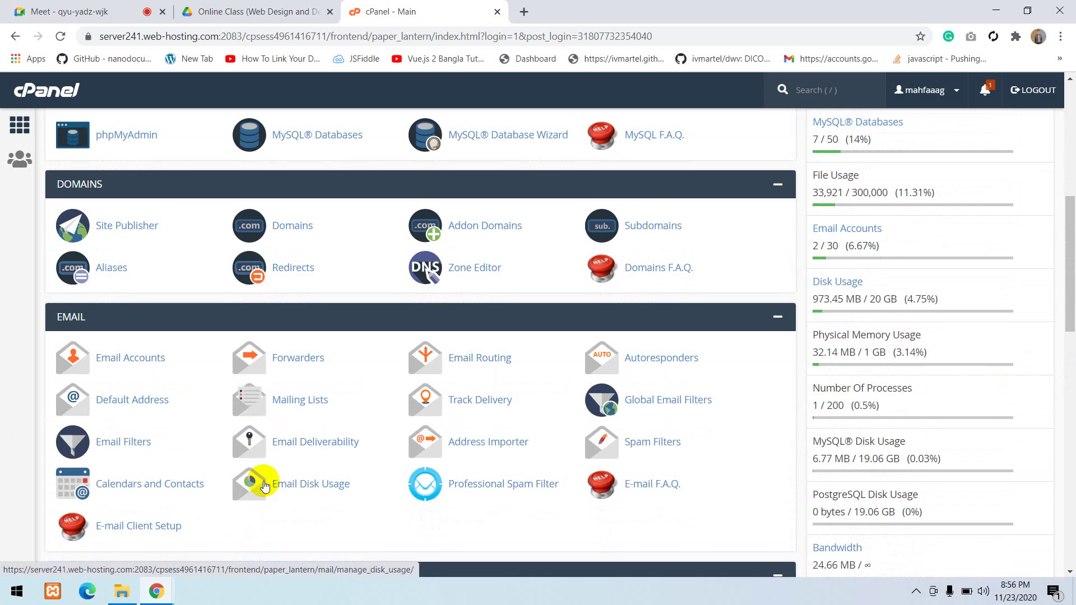
scroll(264, 486, down, 14)
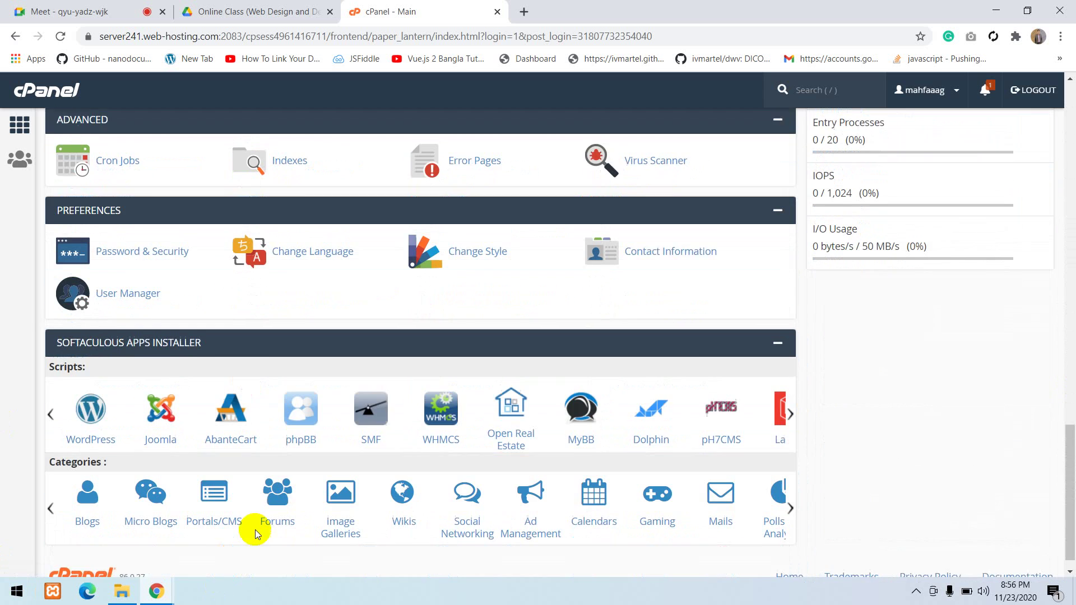
scroll(365, 319, up, 20)
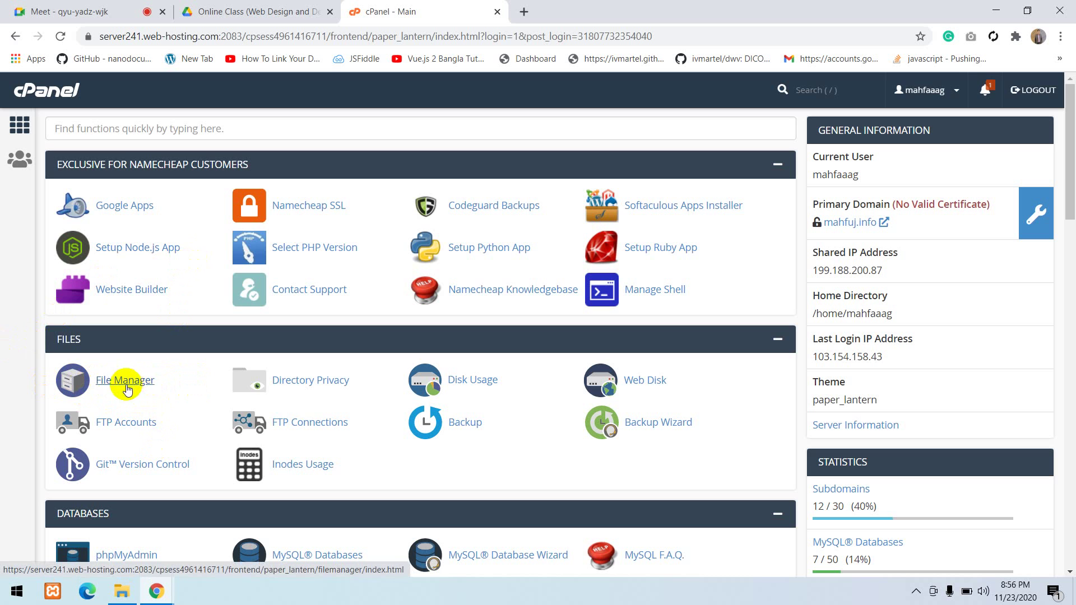
Open File Manager and expand the public_html folder in the account's folder tree
click(109, 381)
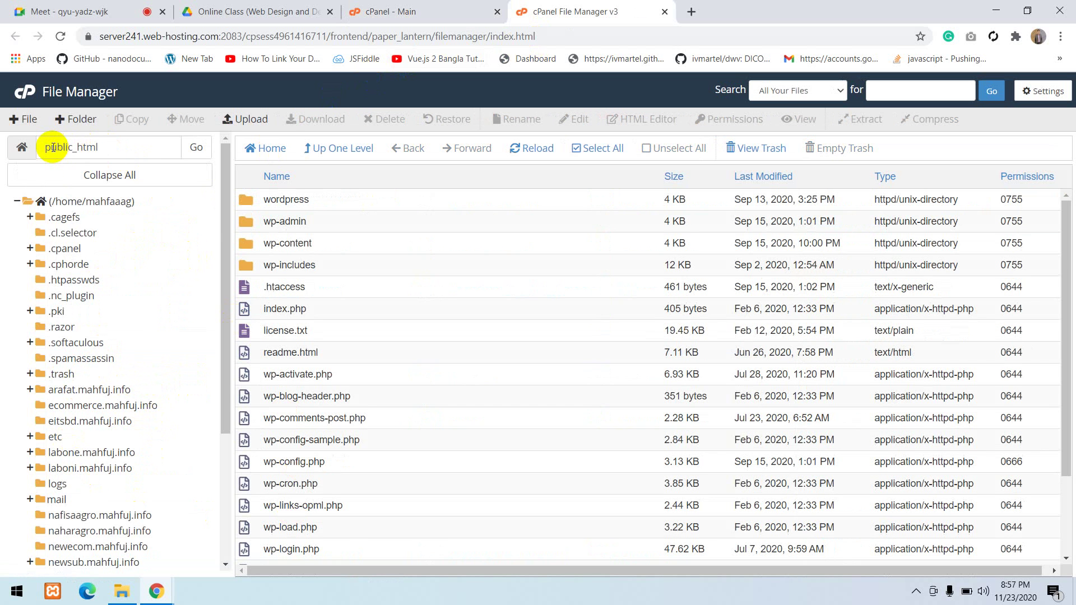
scroll(28, 426, down, 3)
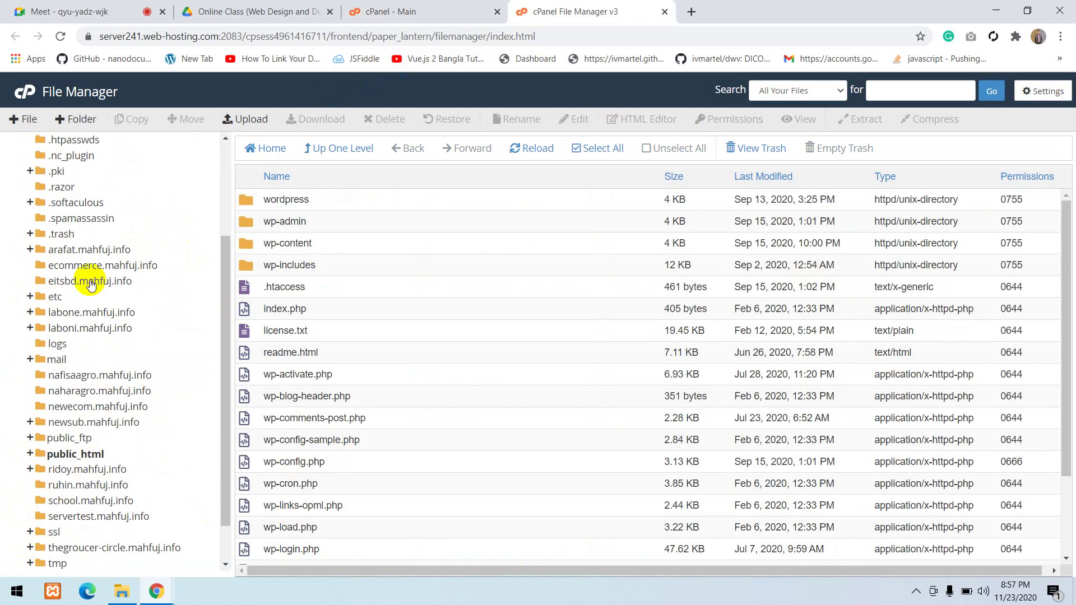
scroll(58, 530, down, 1)
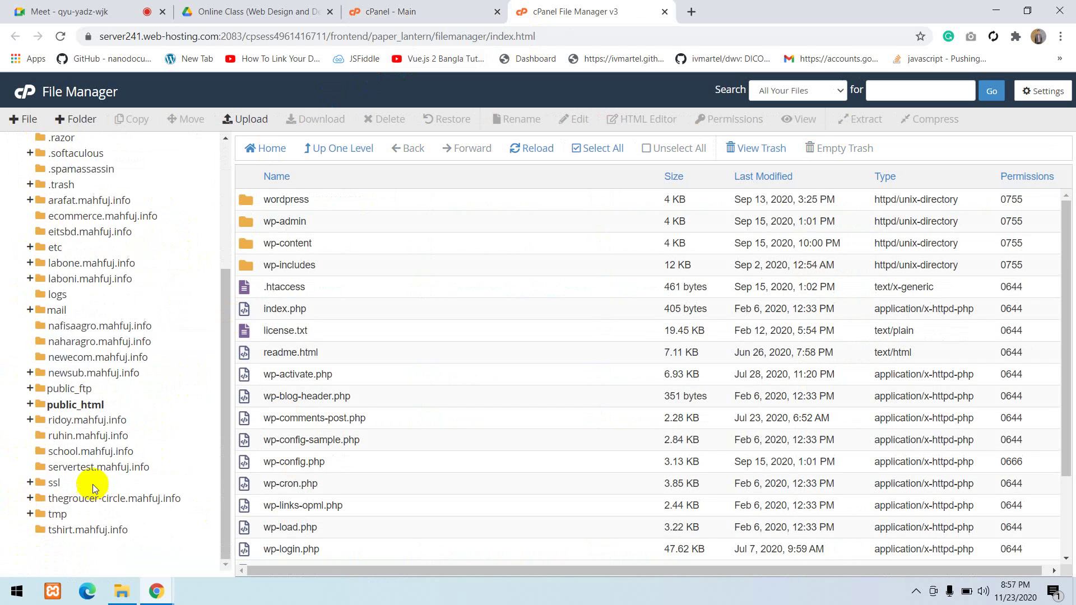
scroll(96, 531, up, 4)
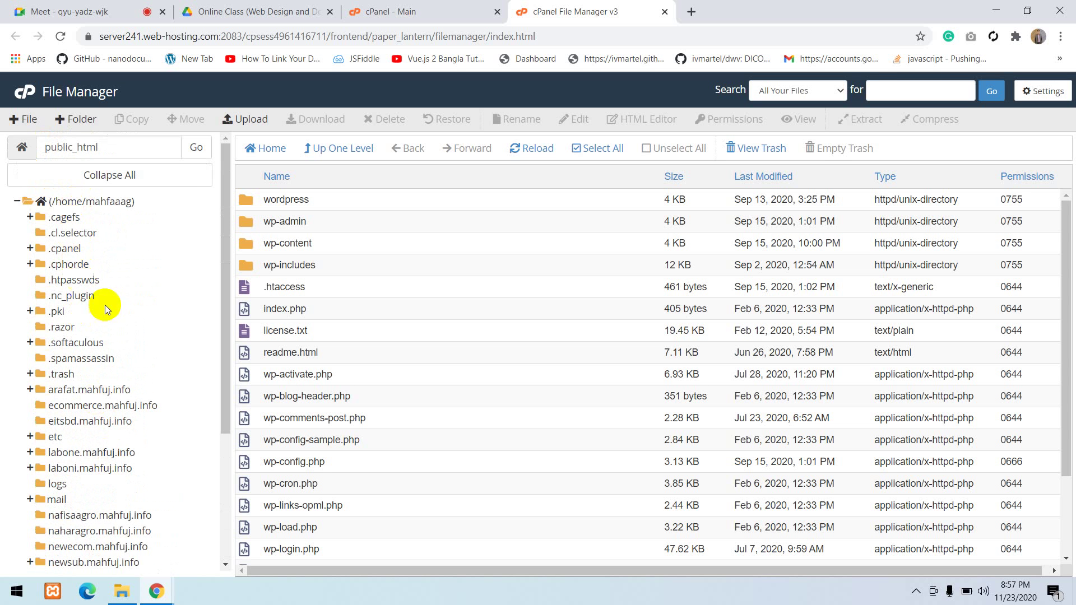
scroll(99, 288, down, 4)
click(85, 406)
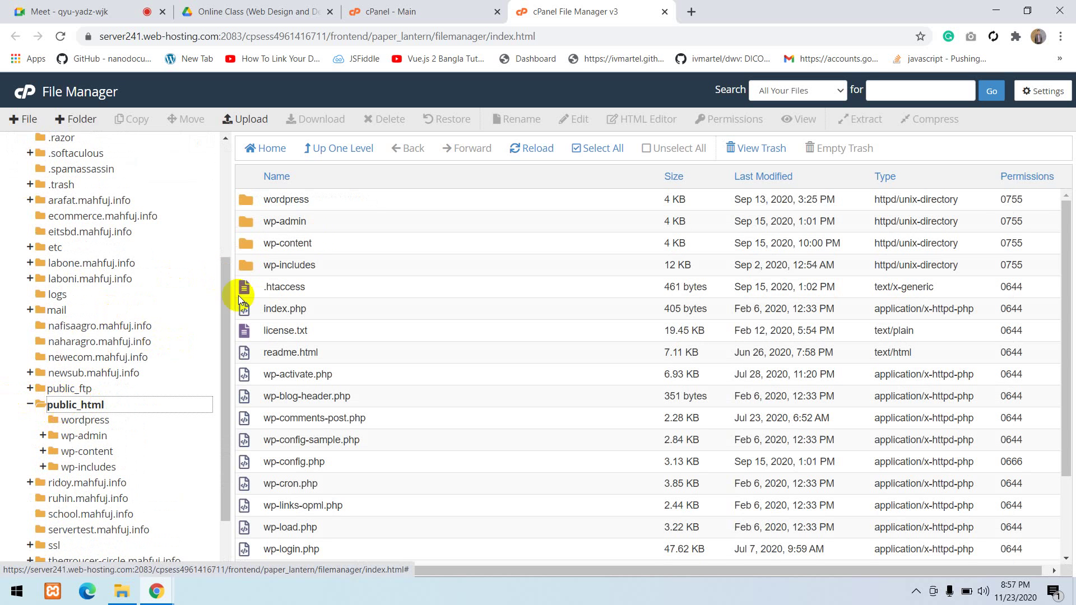
Permanently delete all files and folders inside public_html, skipping the trash
click(590, 147)
click(406, 137)
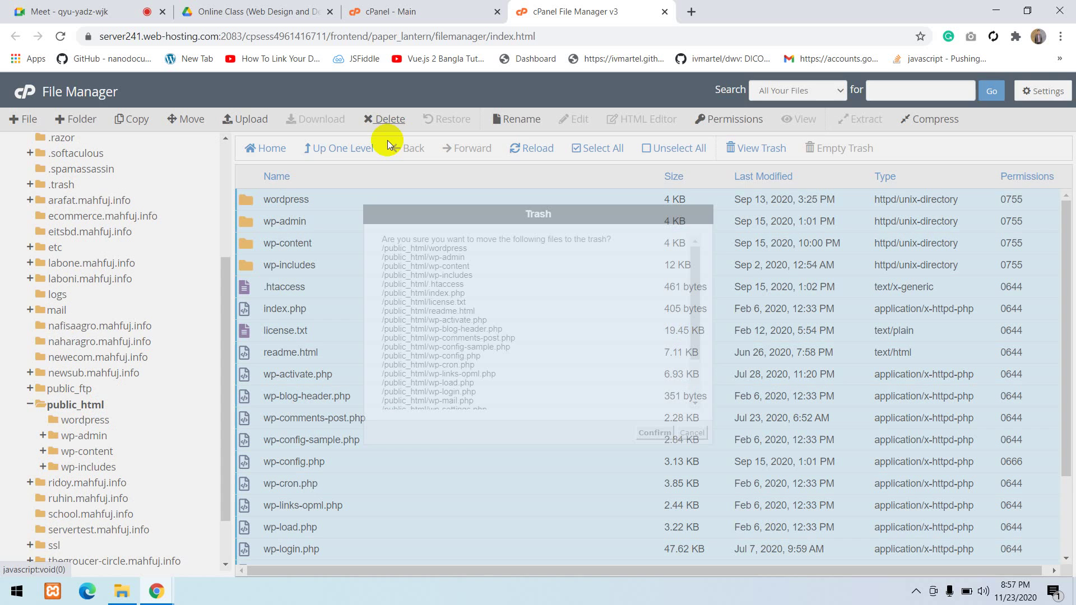
click(463, 397)
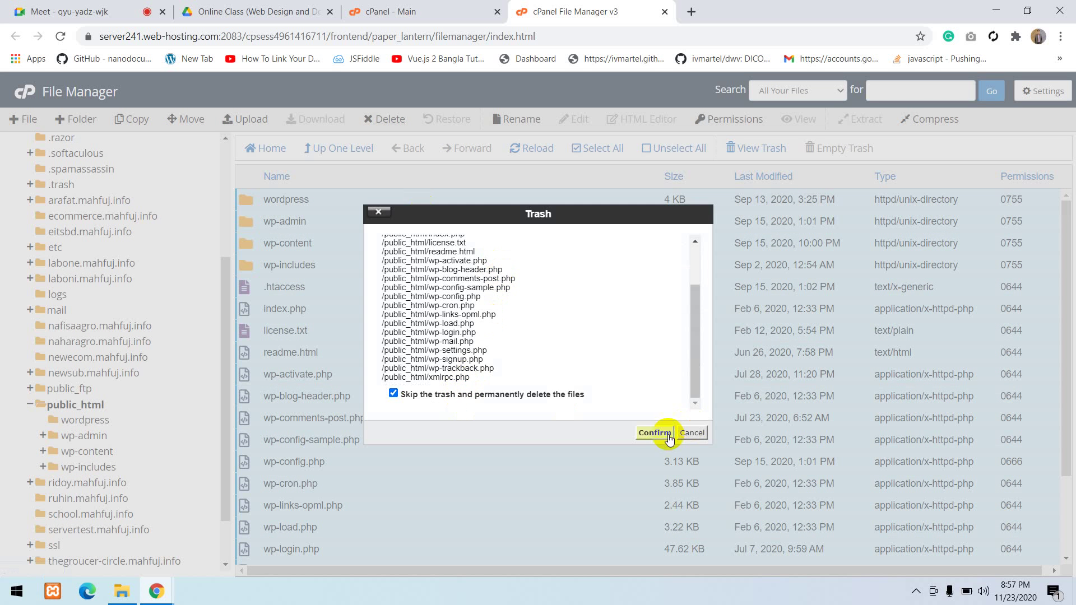
click(651, 433)
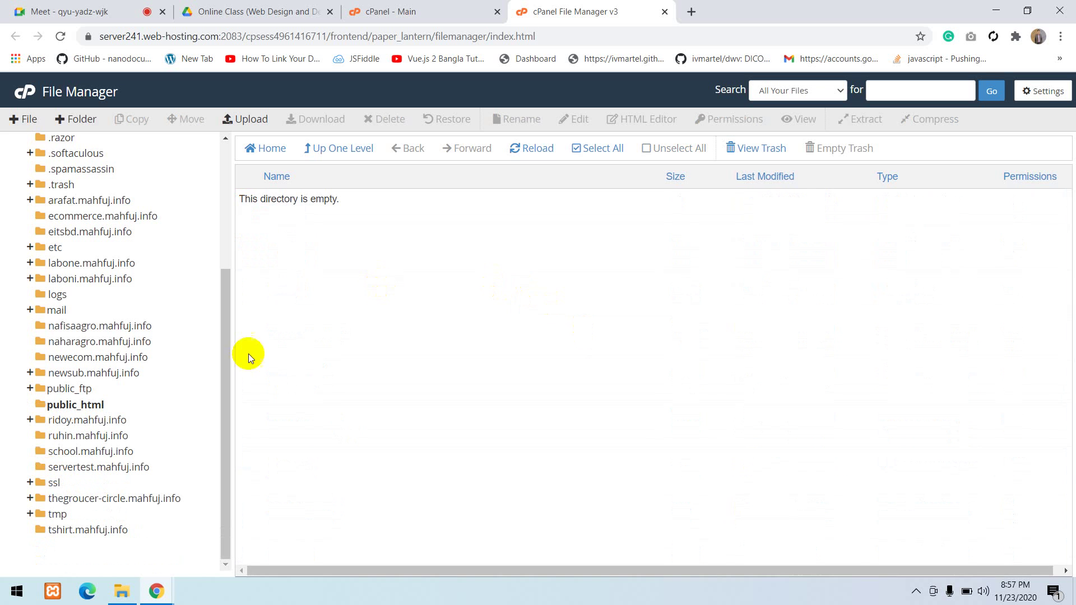
Look through the account's folder tree and reopen public_html to check its contents
click(90, 404)
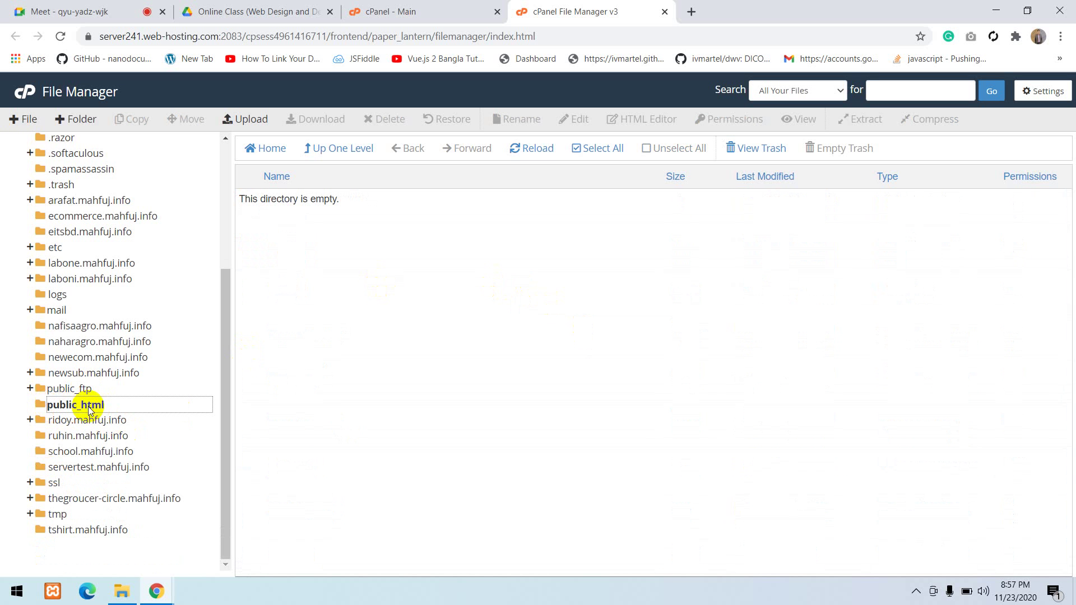
scroll(60, 252, up, 4)
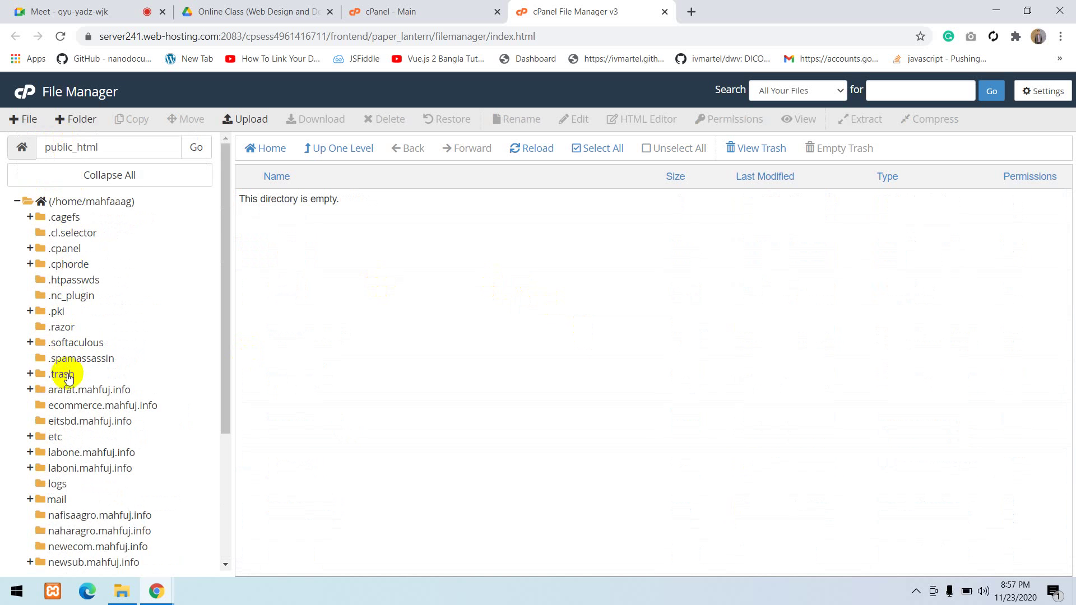
scroll(68, 392, down, 3)
scroll(66, 397, up, 3)
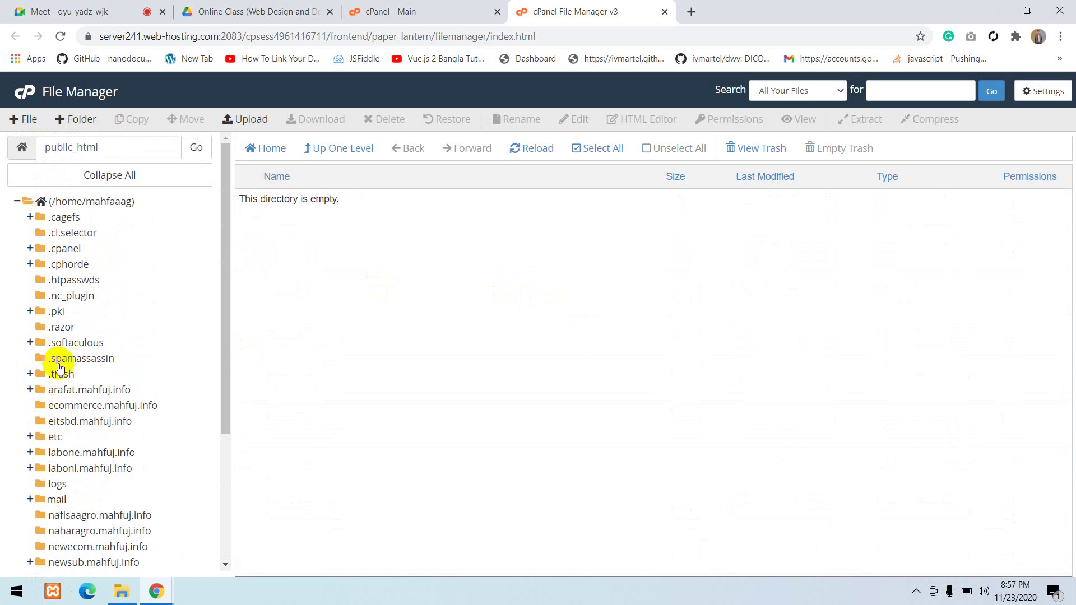
scroll(70, 341, down, 4)
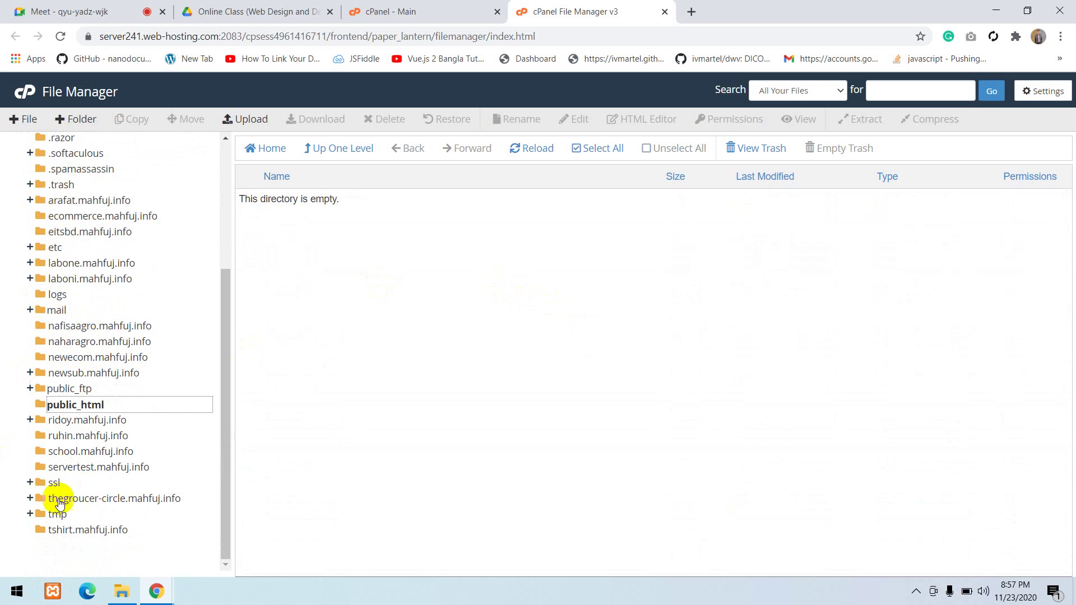
click(71, 405)
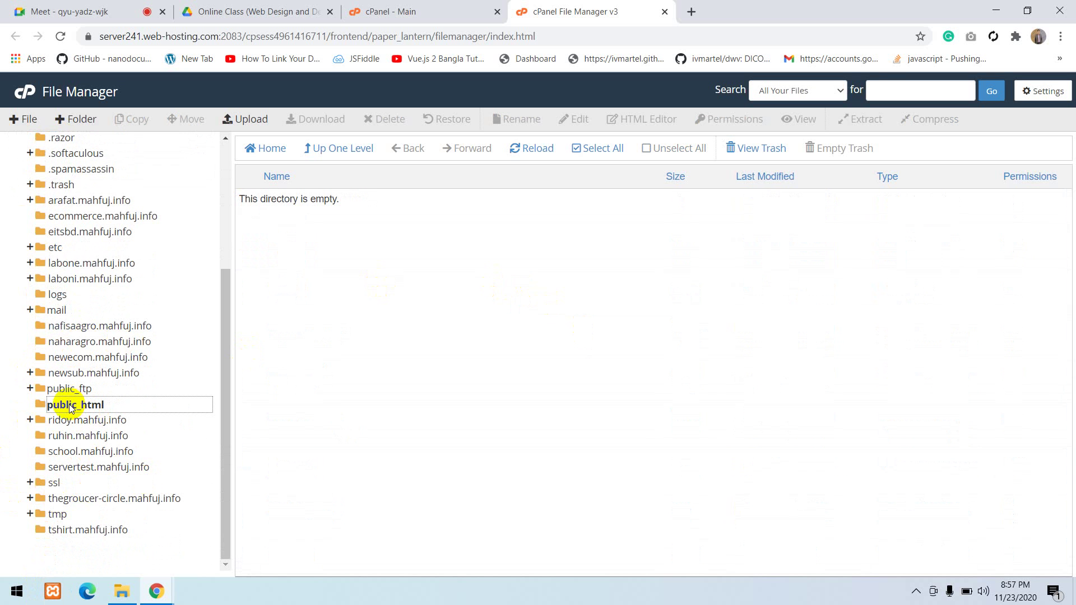
click(72, 408)
click(60, 408)
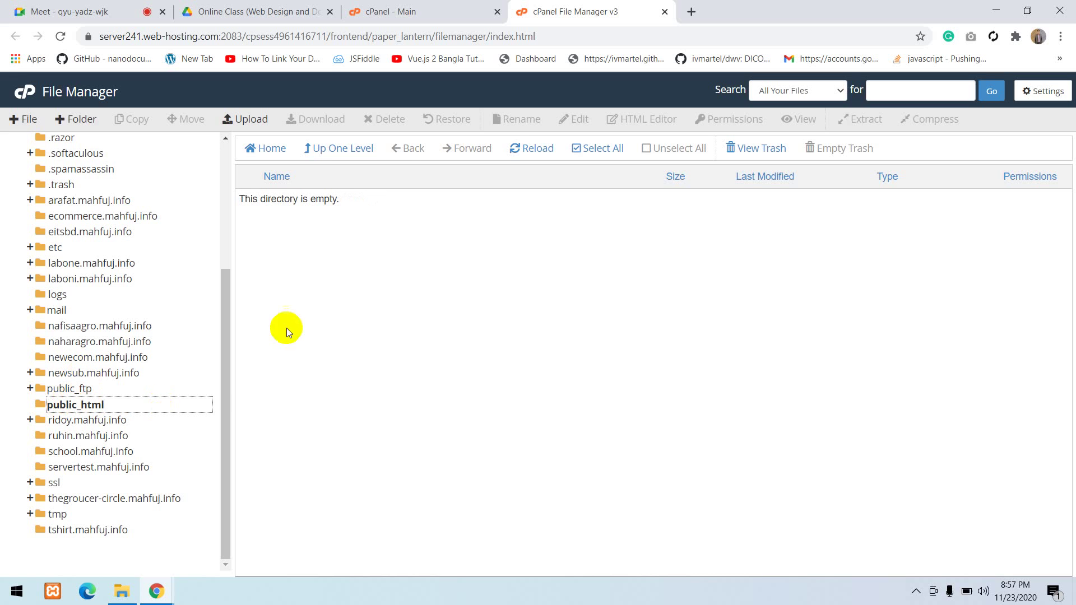
Load mahfuj.info in a new browser tab to check what the site serves
click(687, 15)
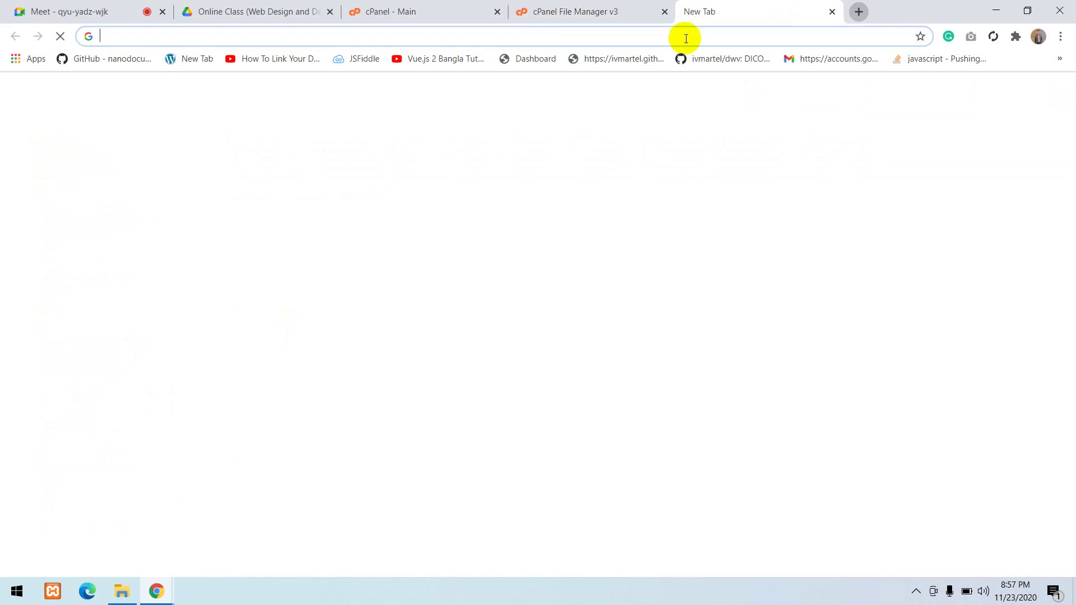
text(mah)
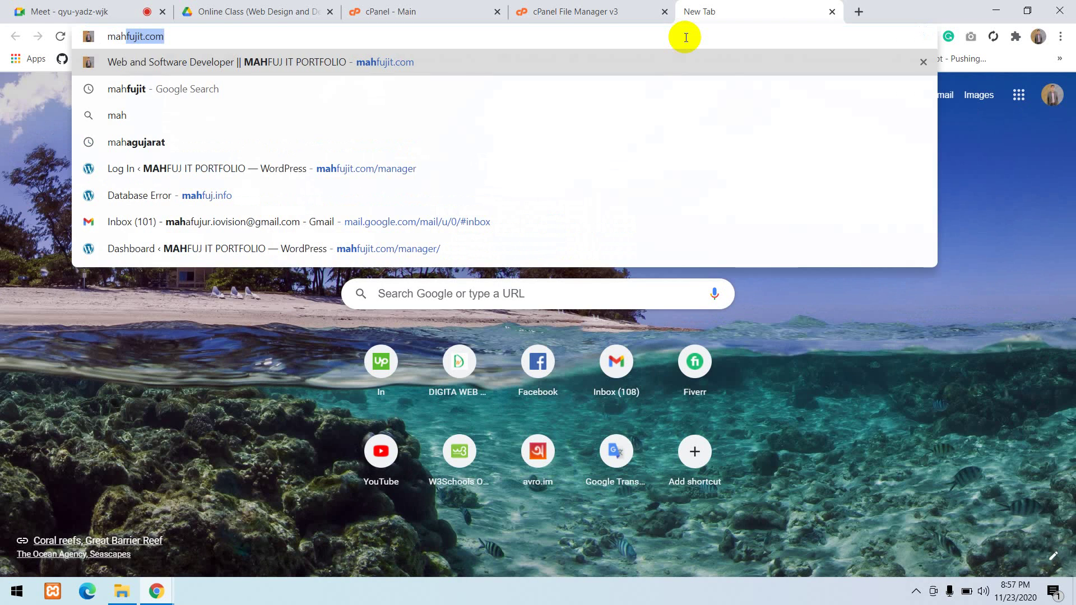
text(fuj.i)
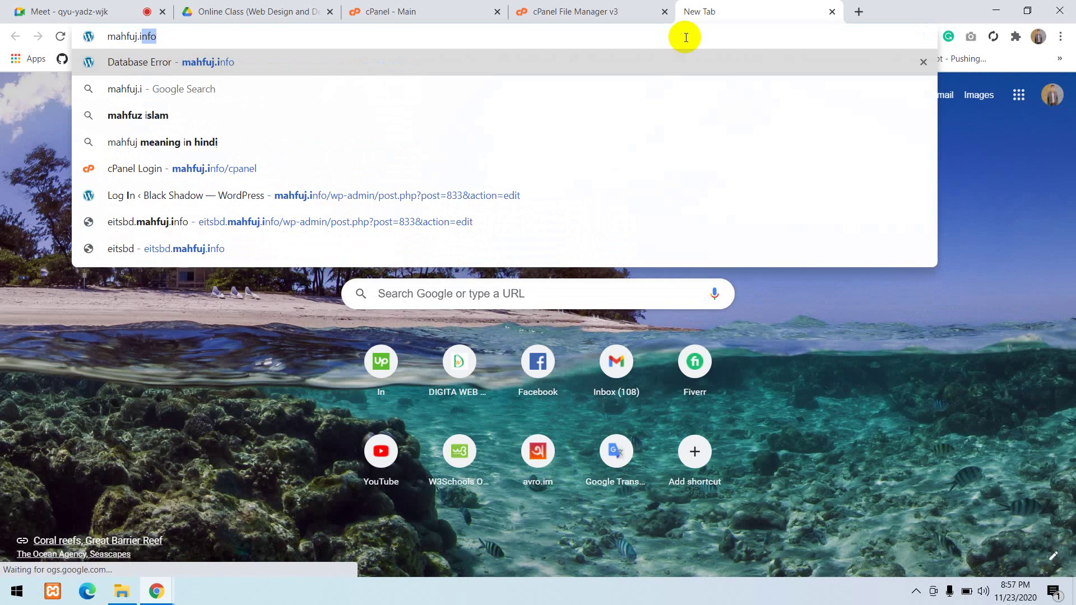
key(Return)
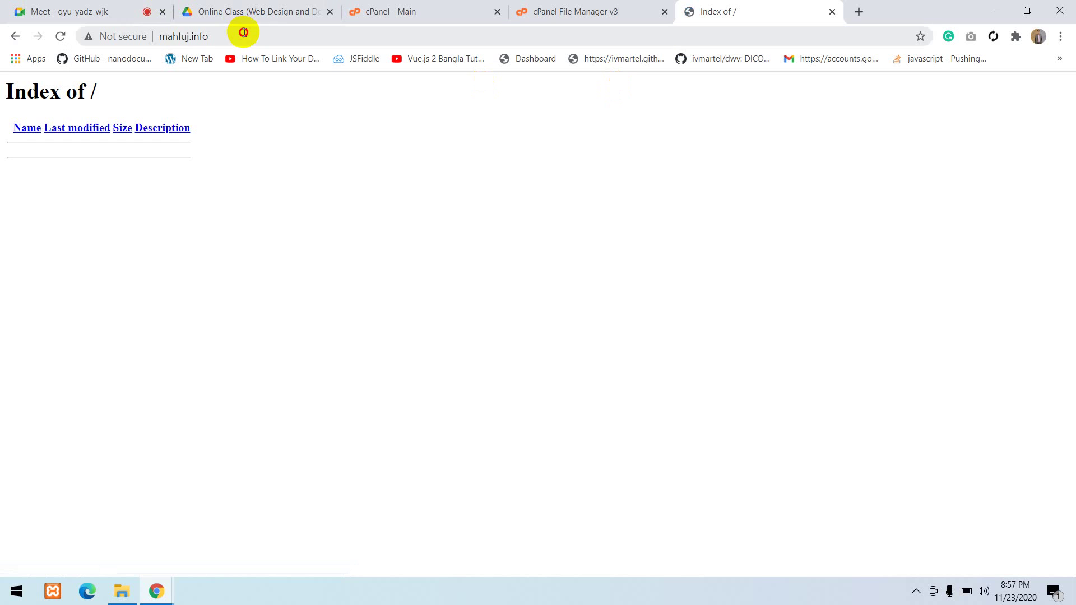
click(243, 33)
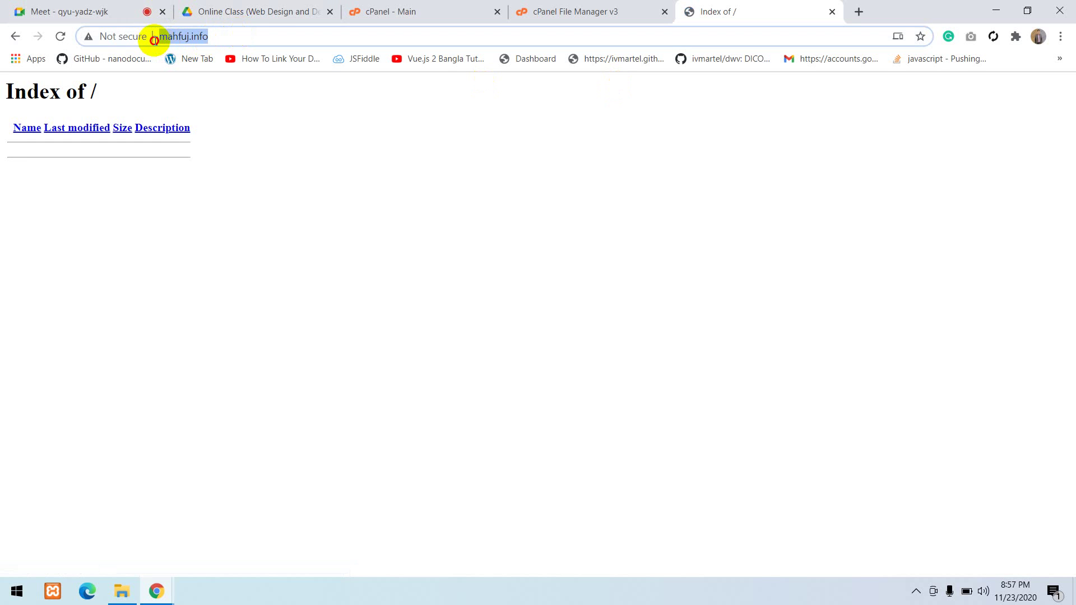
Compare the public_html folder with the live site and reload the mahfuj.info page
click(541, 11)
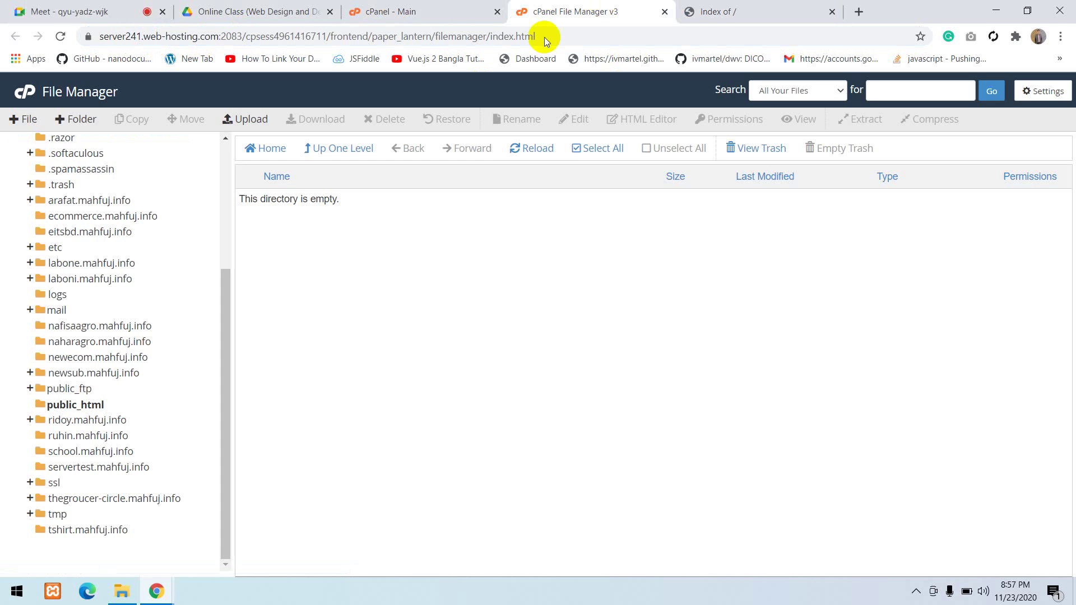
click(748, 9)
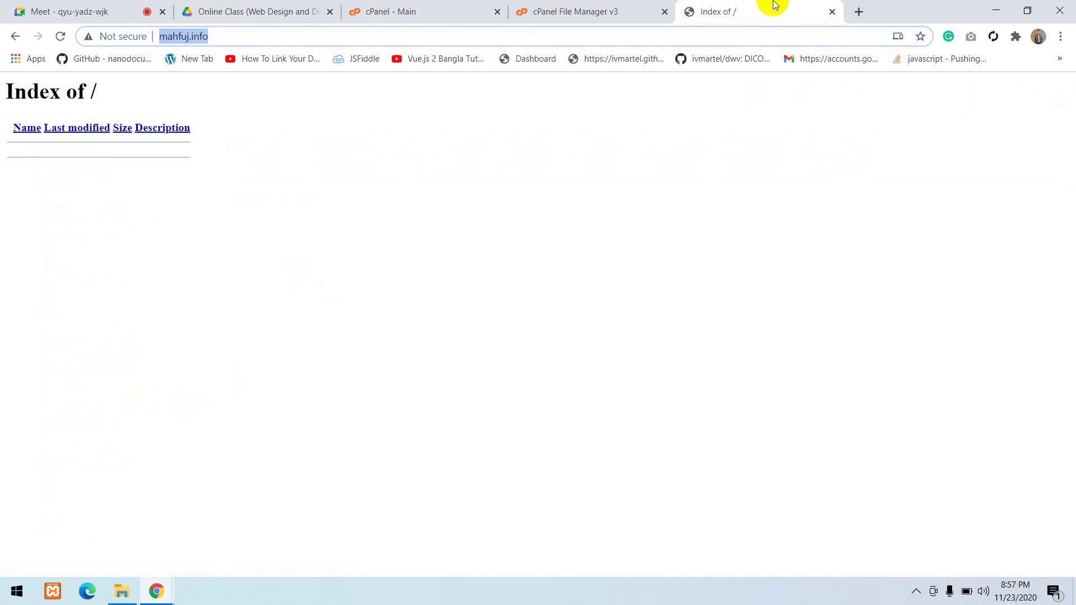
click(559, 10)
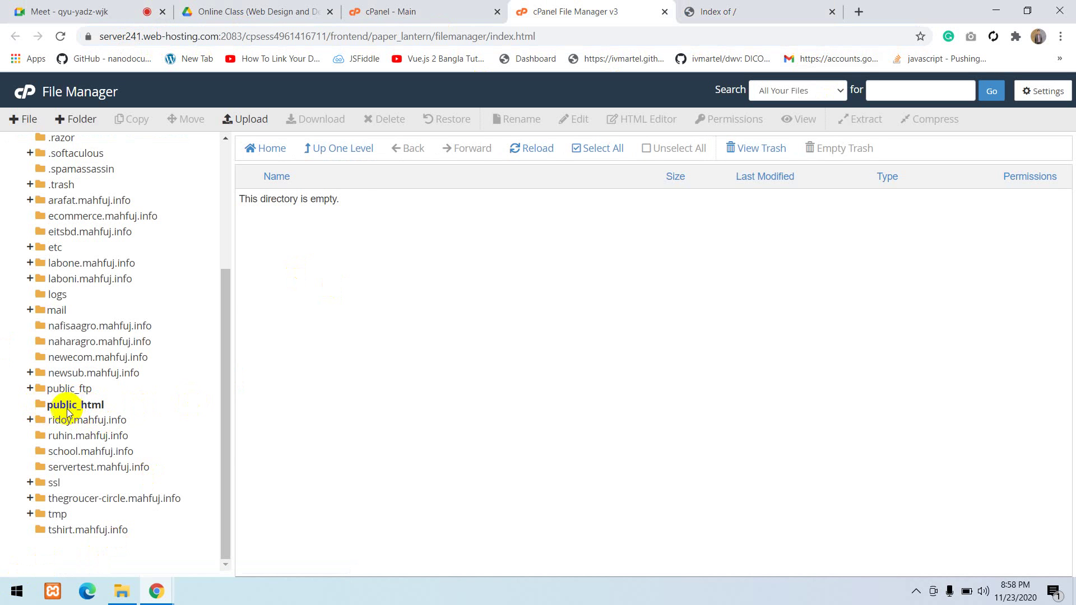
click(45, 411)
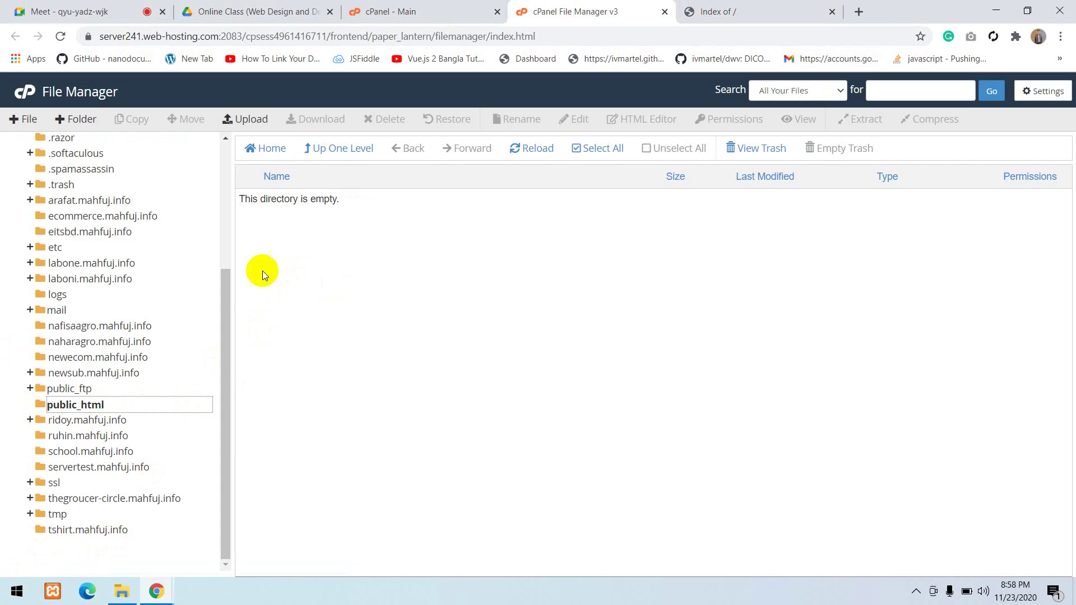
click(728, 10)
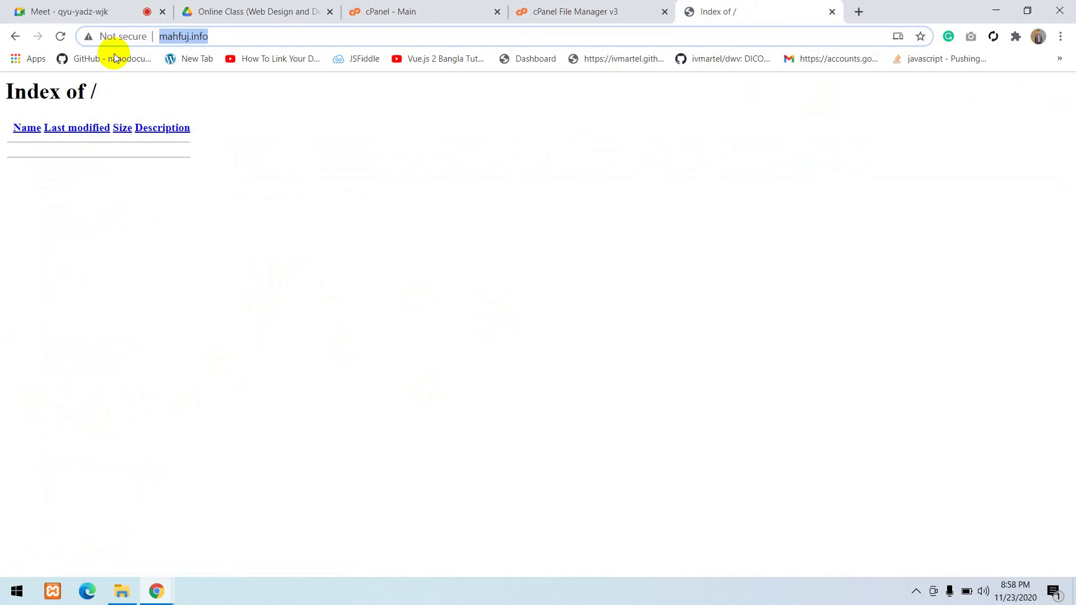
key(Return)
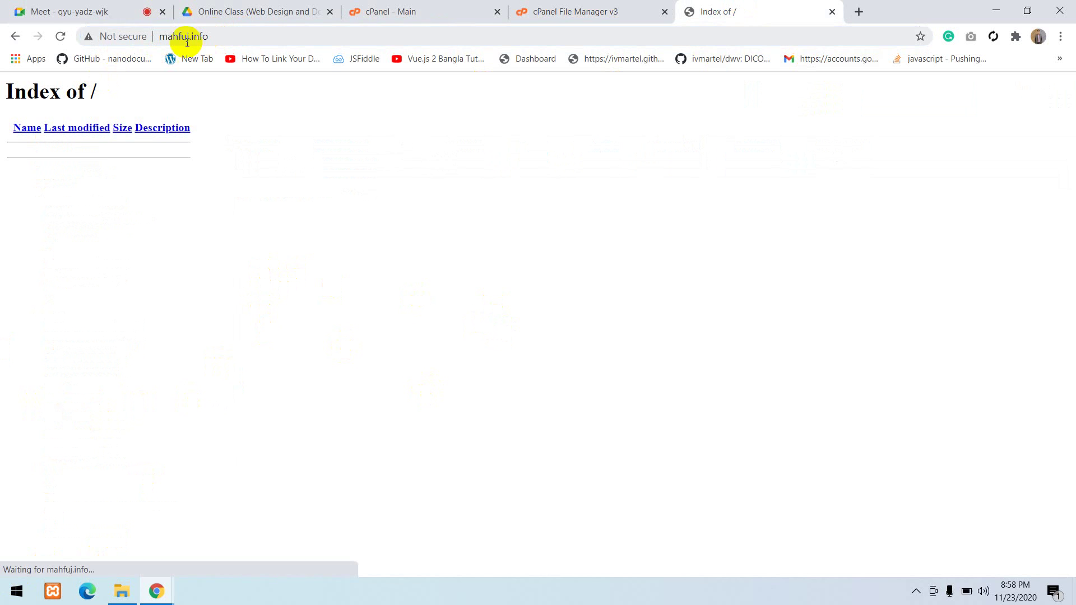
Return to the File Manager and create a new file named index.html in public_html
click(526, 9)
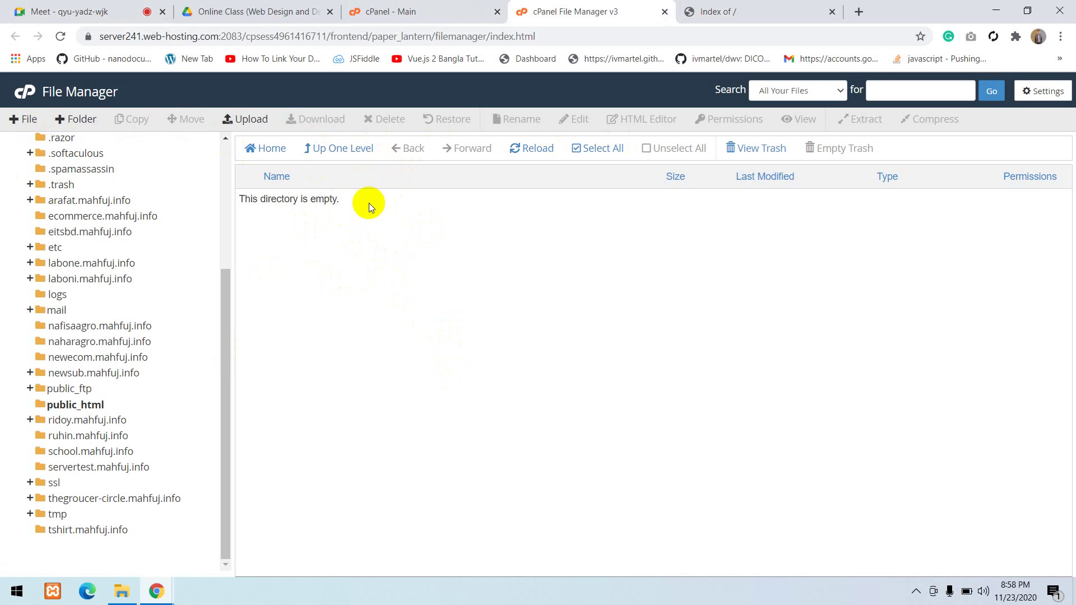
click(24, 124)
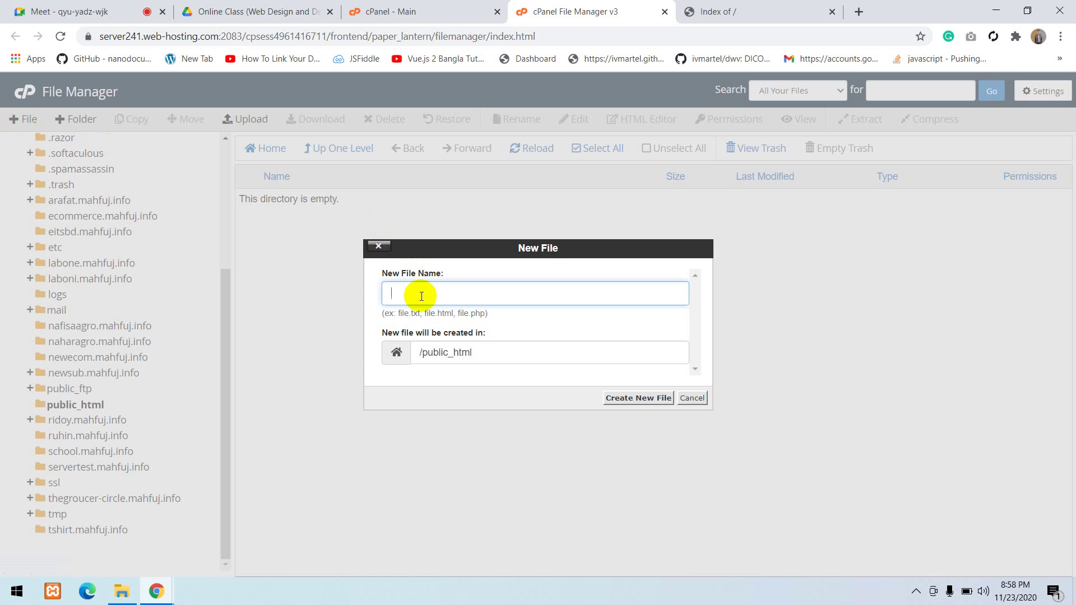
text(index.)
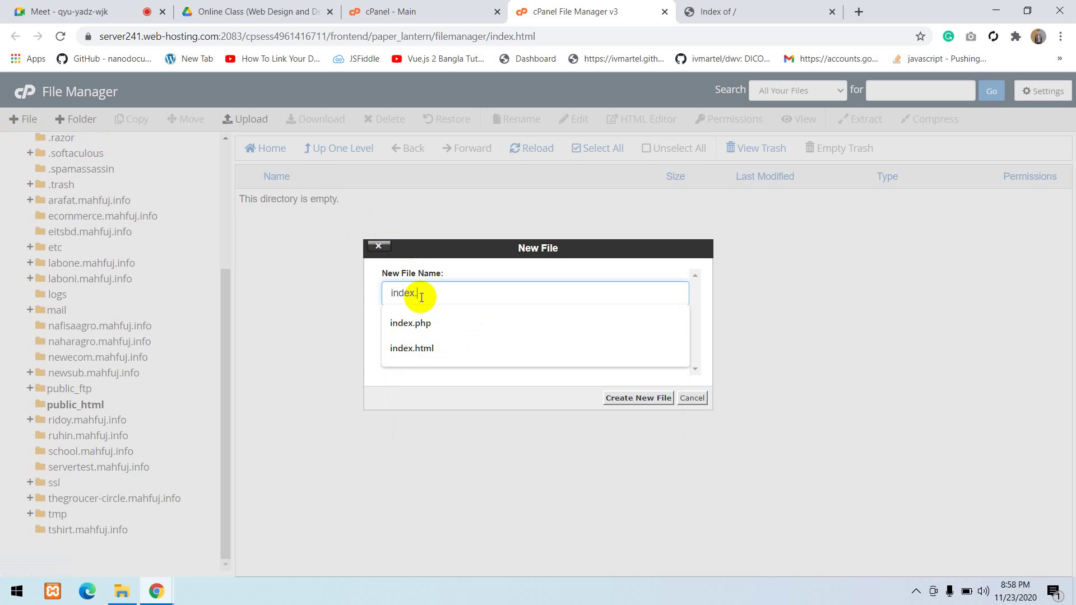
text(html)
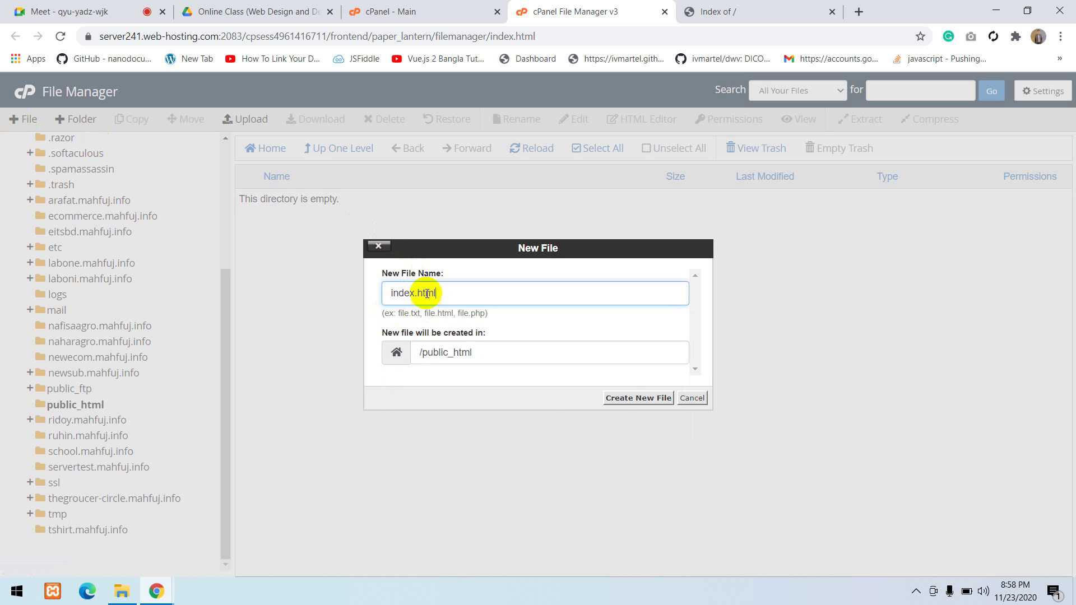
click(623, 399)
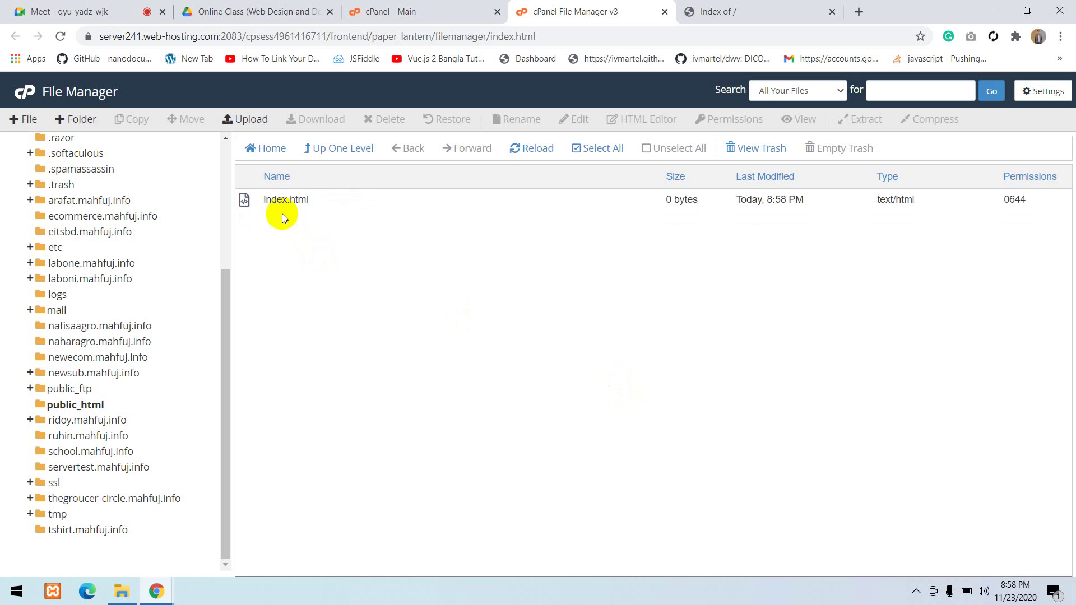
Open the new index.html file in the HTML Editor, accepting the encoding prompt
click(265, 202)
click(268, 200)
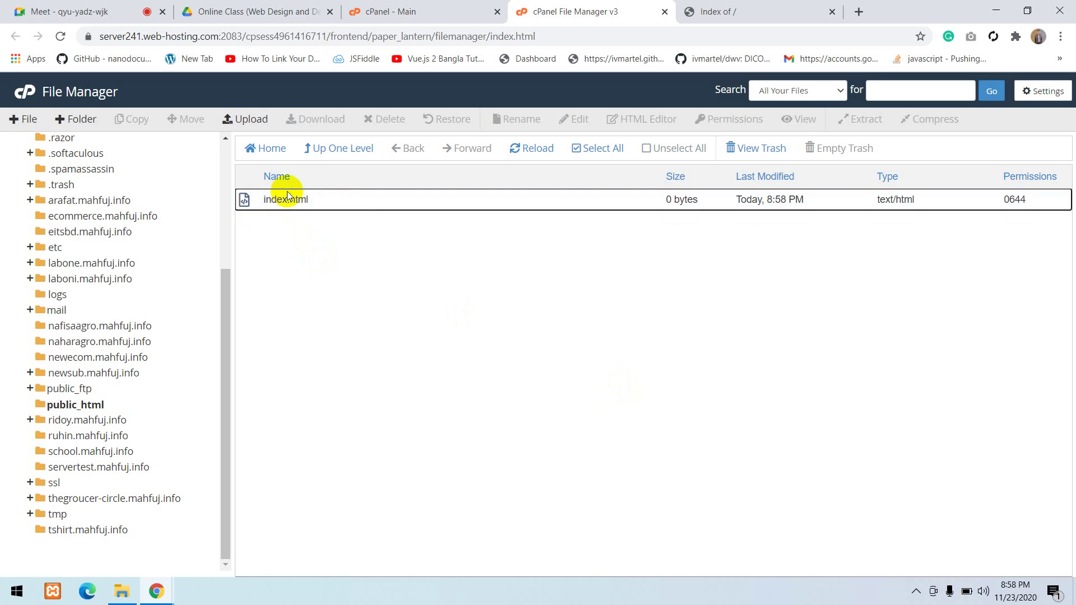
click(284, 200)
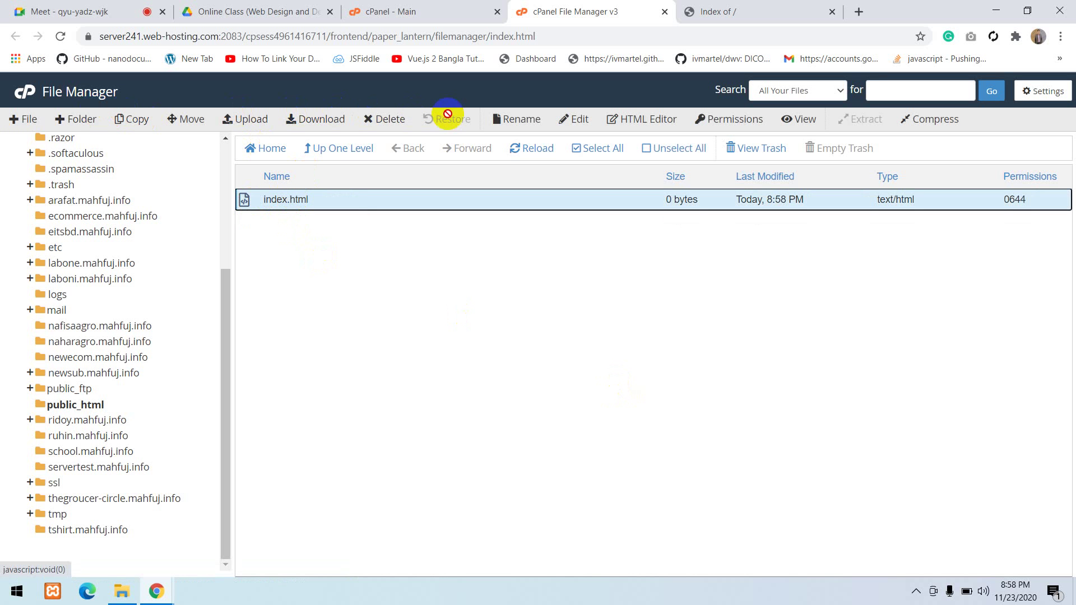
click(631, 118)
click(664, 433)
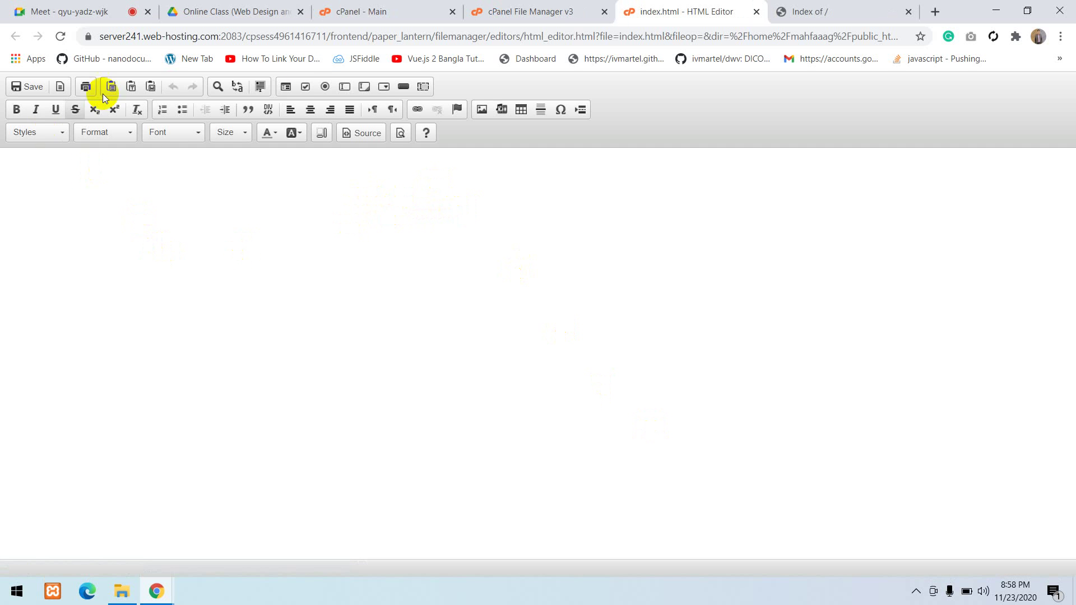
Write an html block containing the line "<h2>Welcome to cpanle</h2>" as three separate lines in index.html and save the file
click(145, 262)
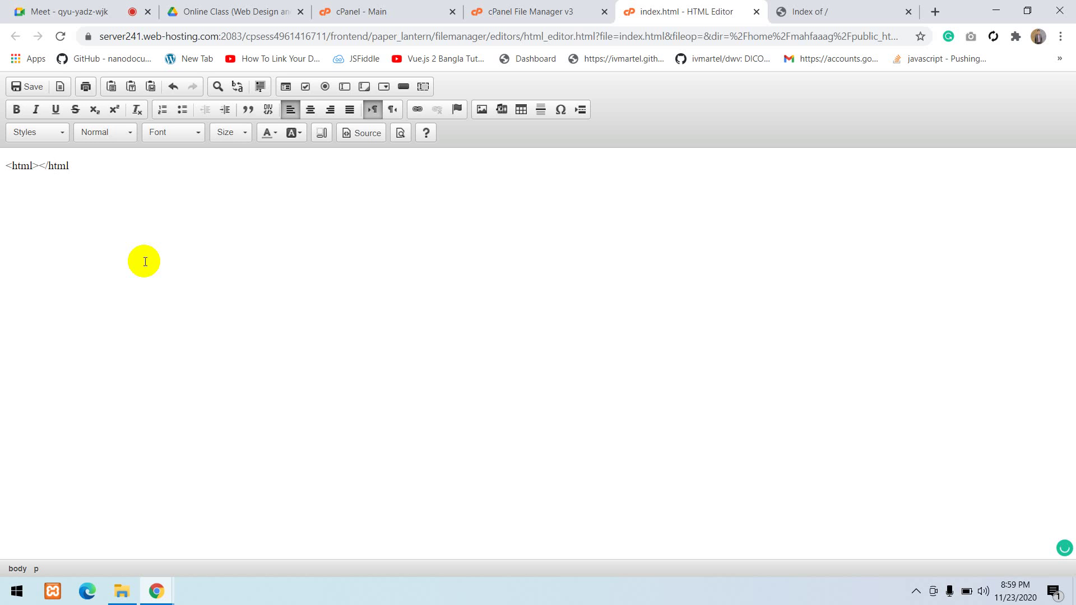
click(39, 166)
key(Return)
key(Return)
key(Up)
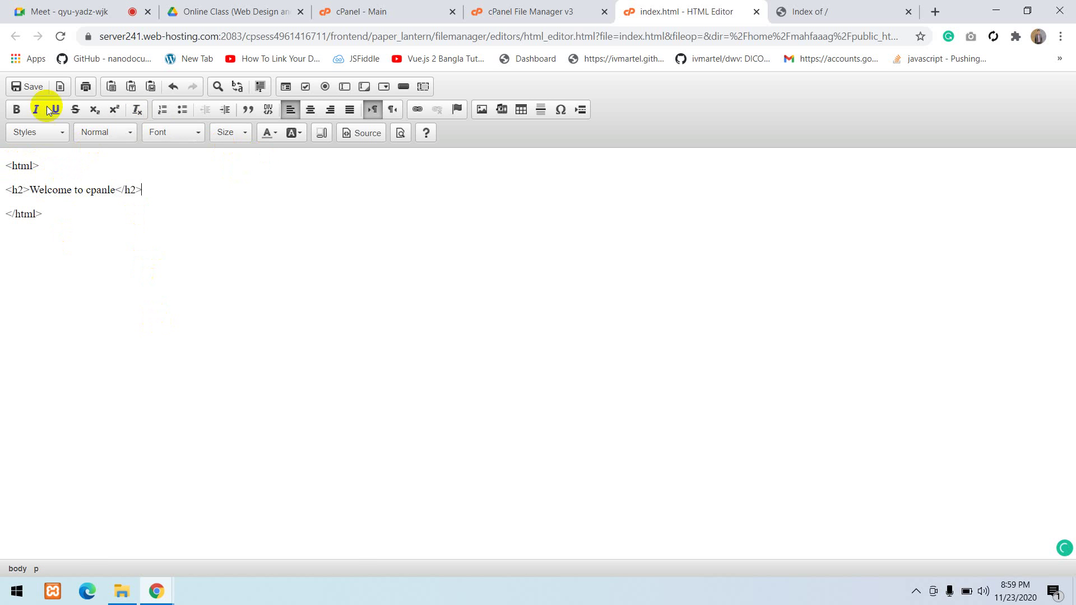
click(32, 87)
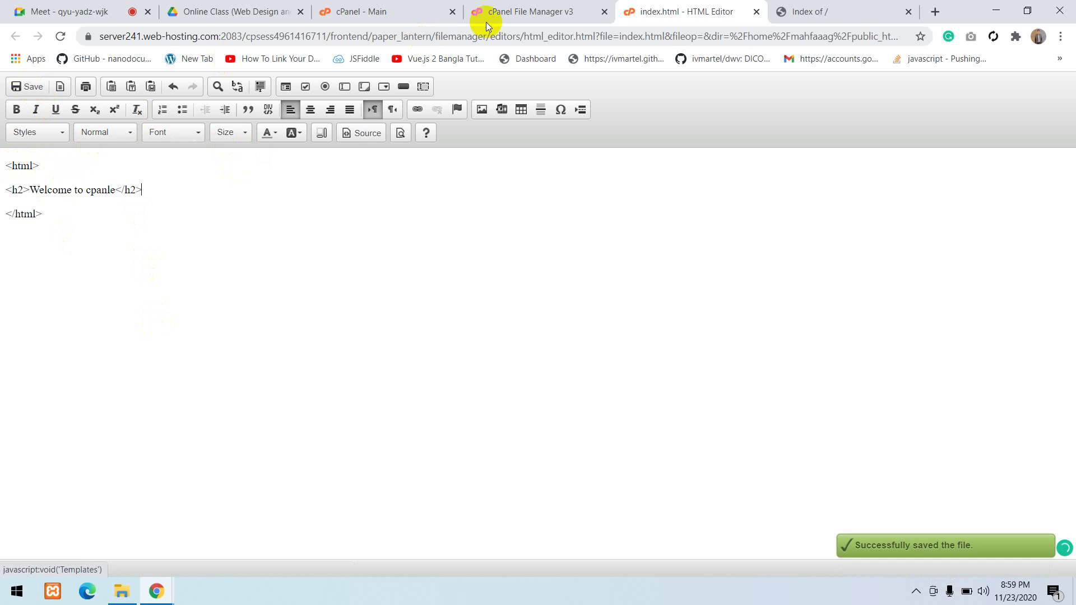
Reload mahfuj.info and examine how the saved index.html content is rendered
click(789, 6)
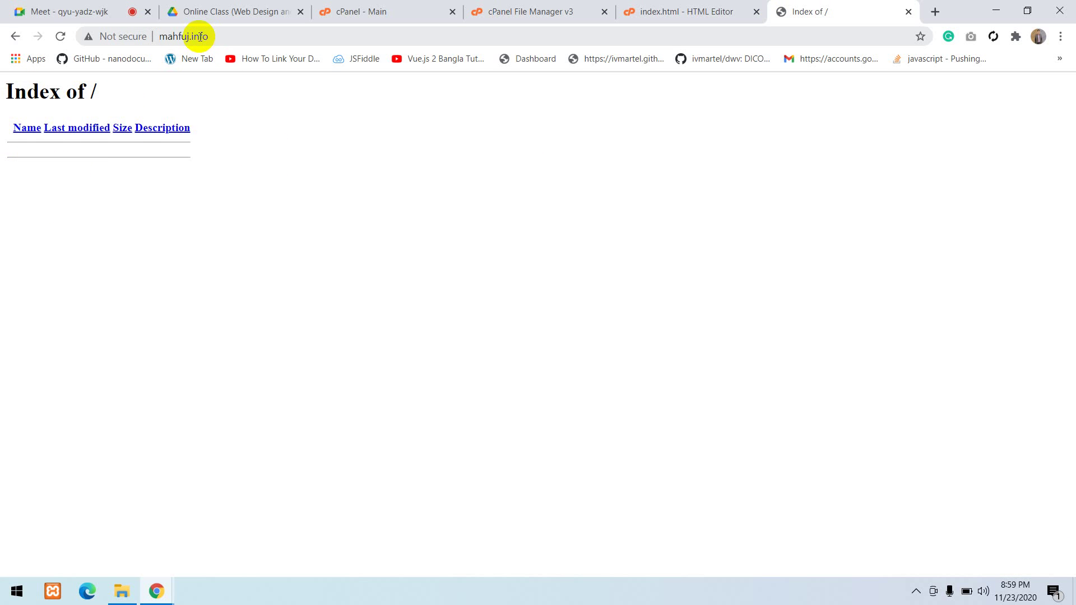
right_click(253, 149)
click(324, 193)
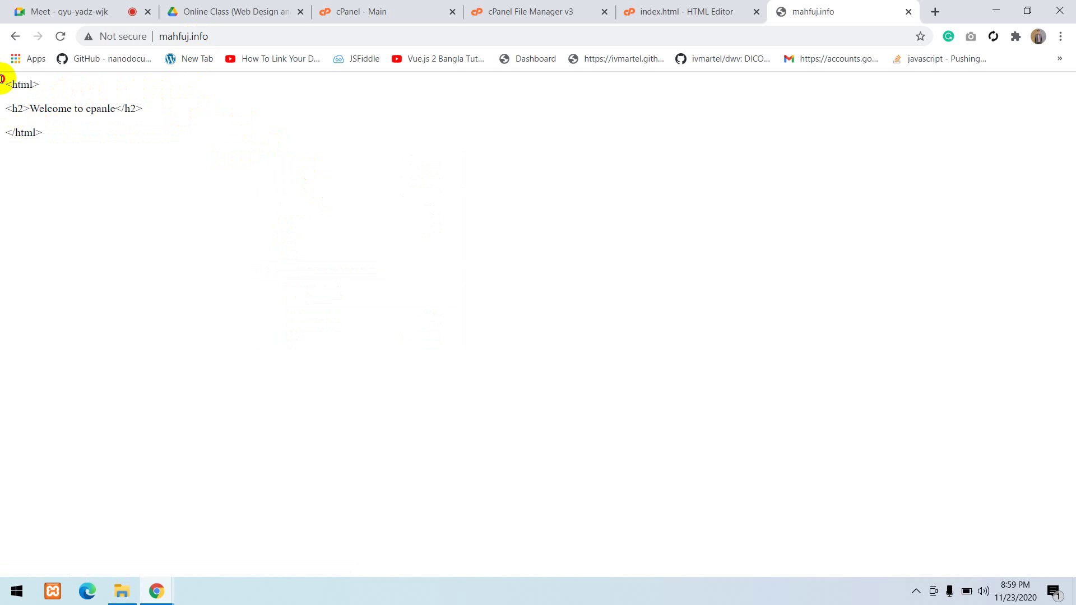
drag(3, 79, 84, 171)
Open index.html from the File Manager in the plain code editor and close the HTML Editor's page
click(645, 14)
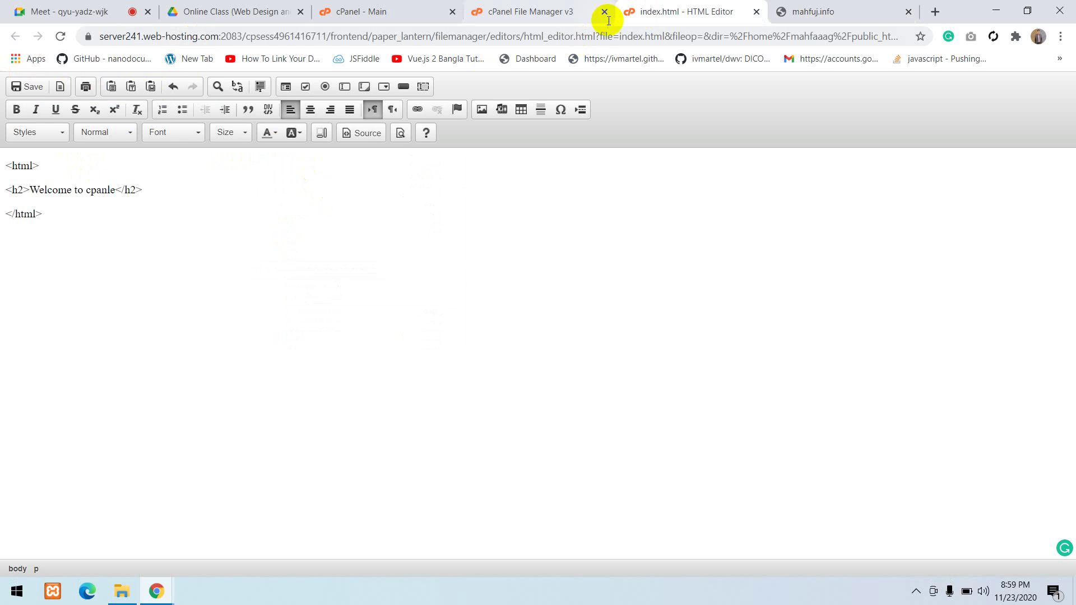
click(556, 5)
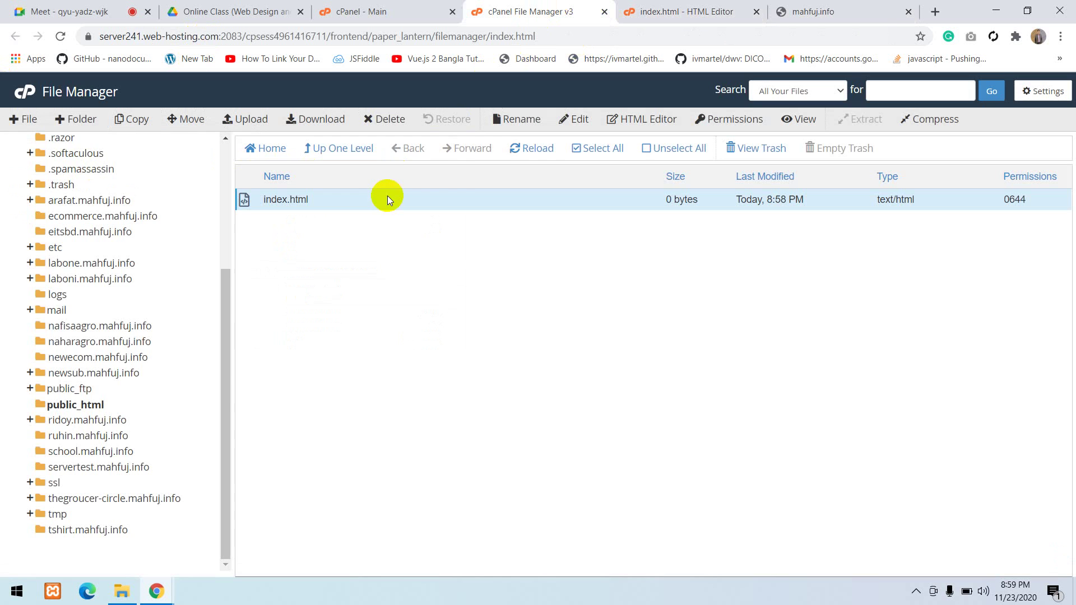
click(575, 119)
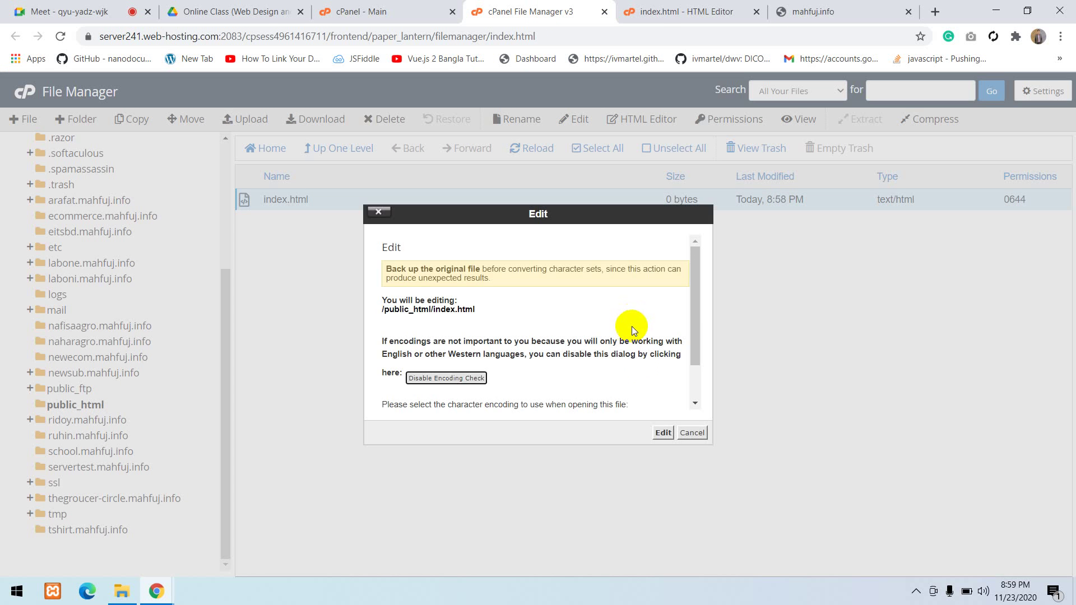
click(663, 434)
click(779, 13)
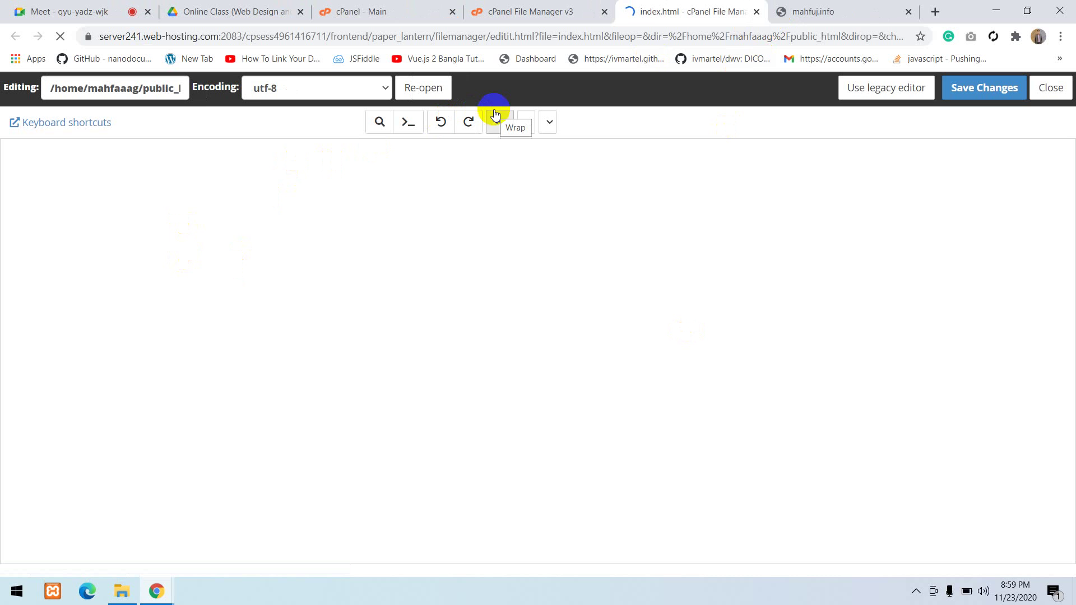
Replace the escaped paragraph lines inside the body with "<h2>Welcome to cpanel</h2>" and save index.html
click(175, 211)
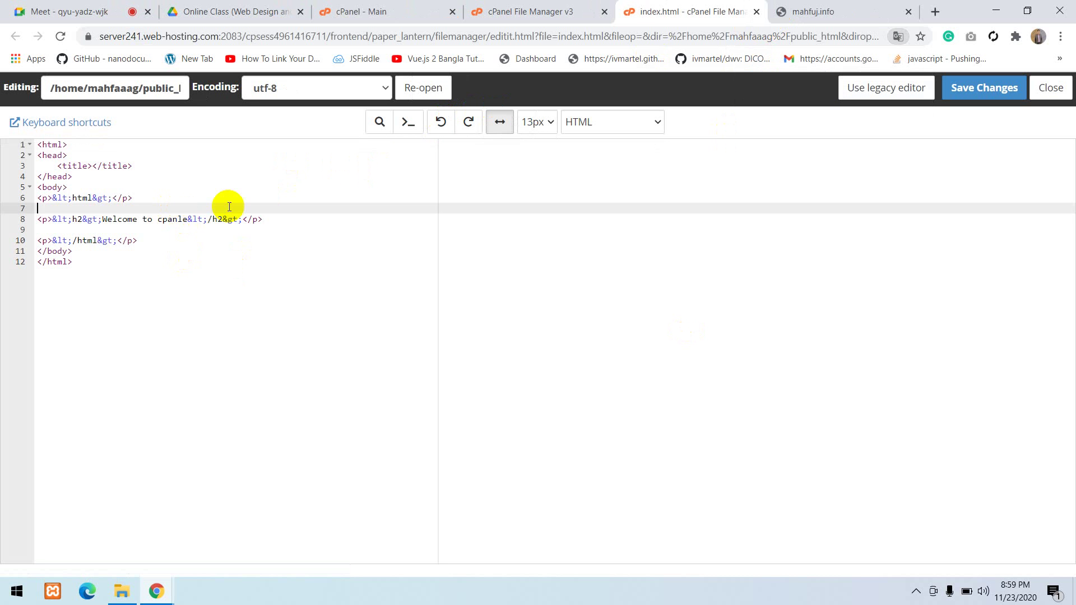
drag(137, 198, 144, 187)
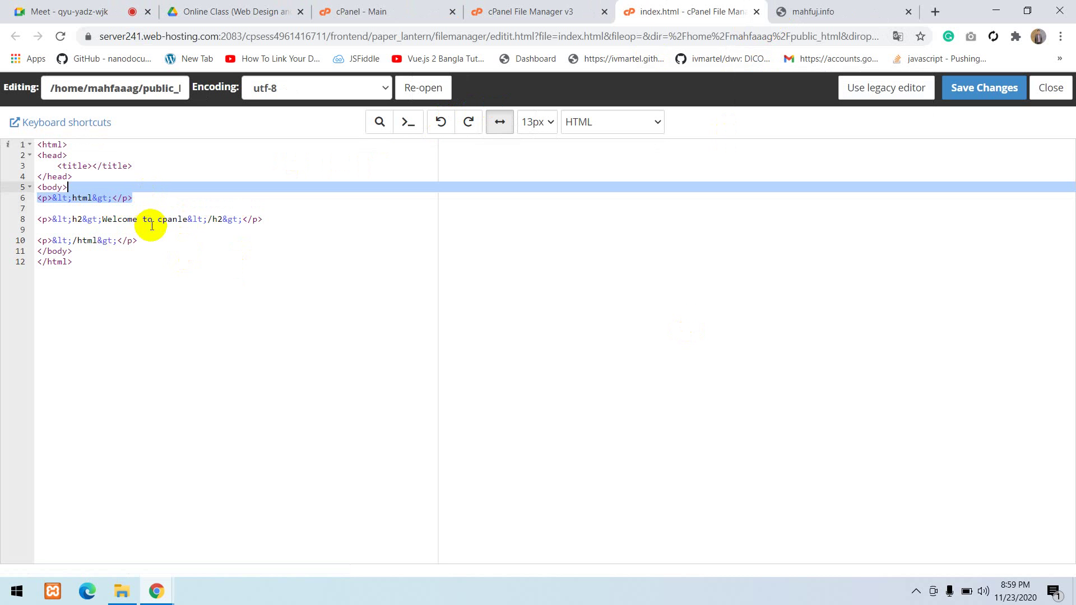
drag(154, 242, 145, 191)
key(BackSpace)
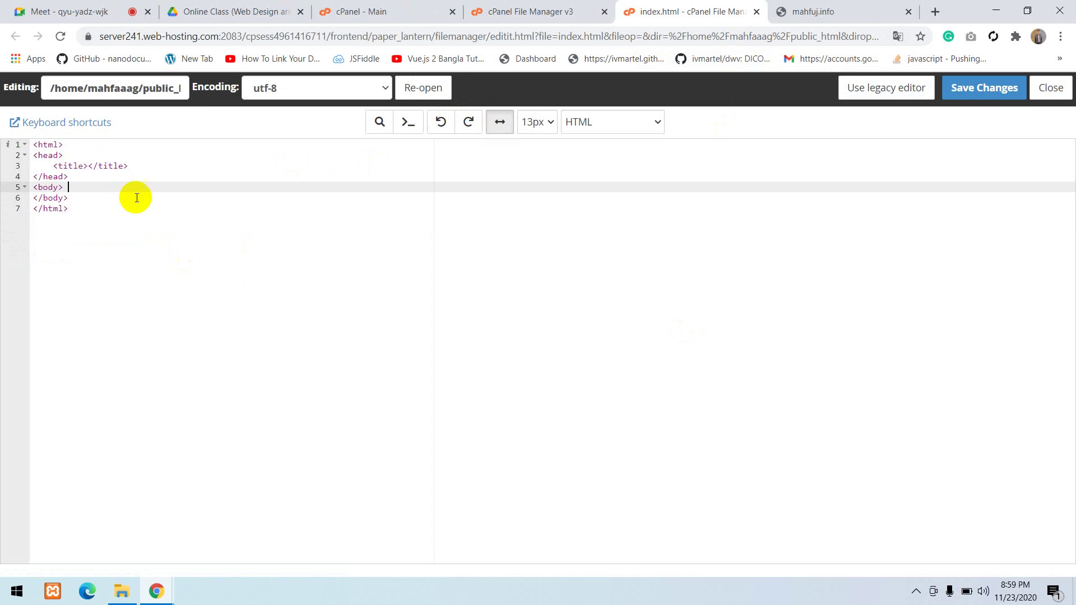
key(Return)
key(Return)
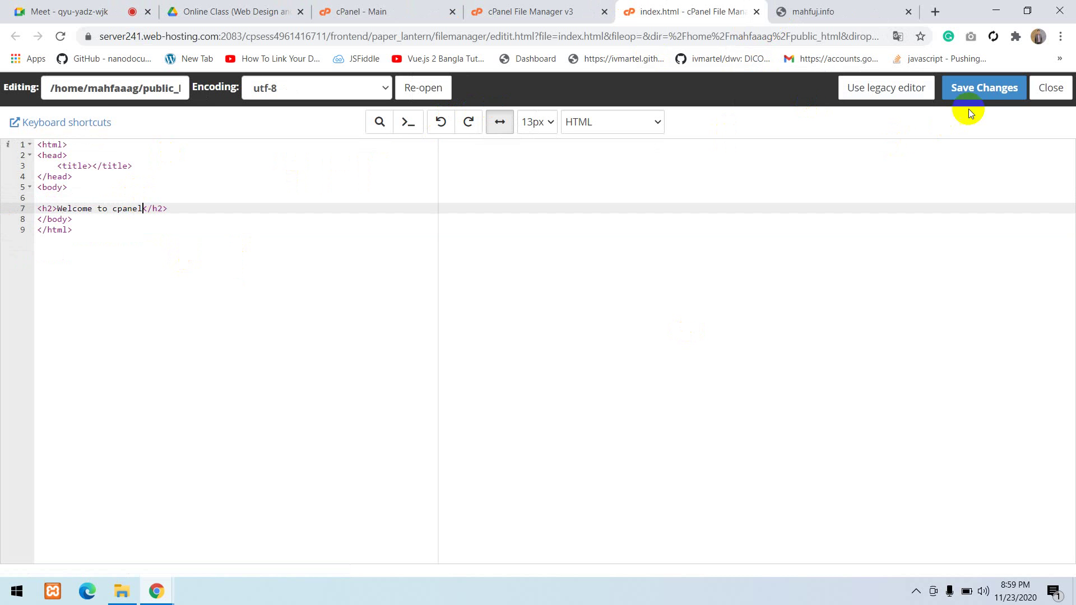
click(975, 92)
Reload mahfuj.info and check how the corrected heading is displayed
click(804, 6)
right_click(415, 151)
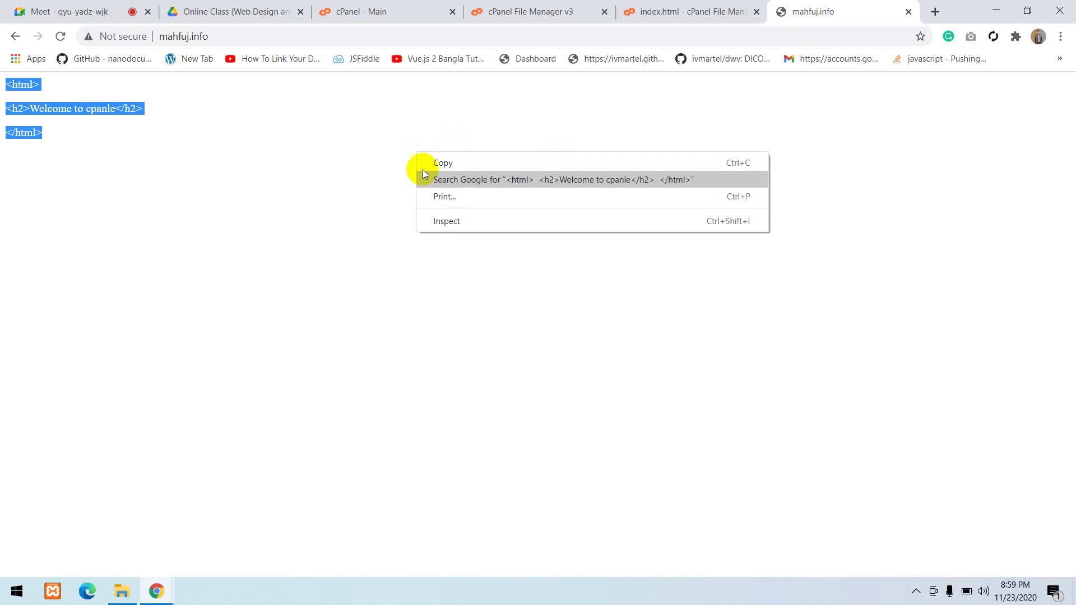
click(296, 39)
click(295, 39)
key(Return)
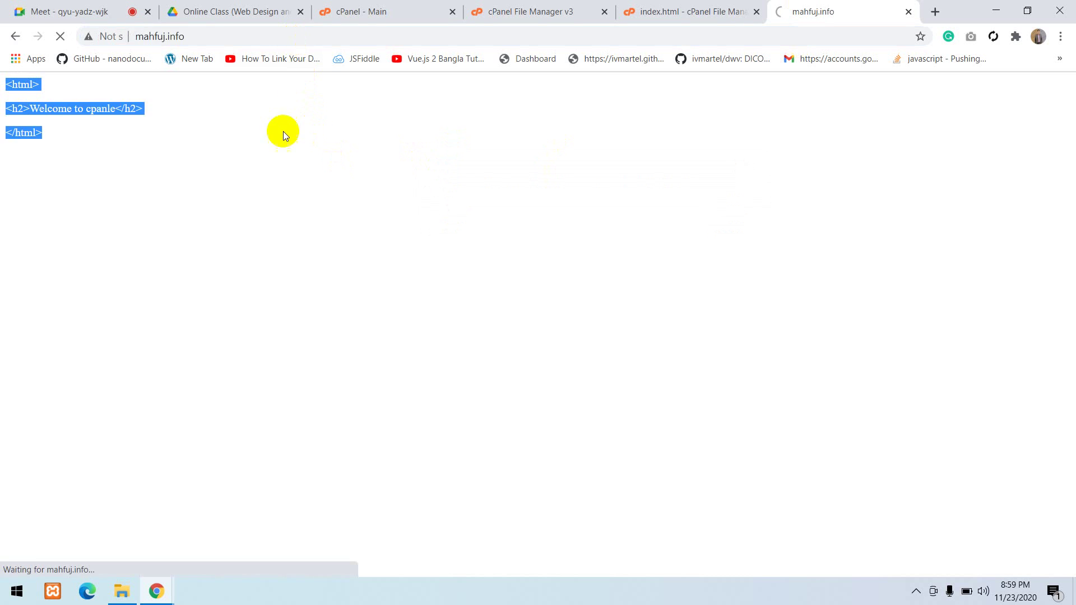
click(172, 39)
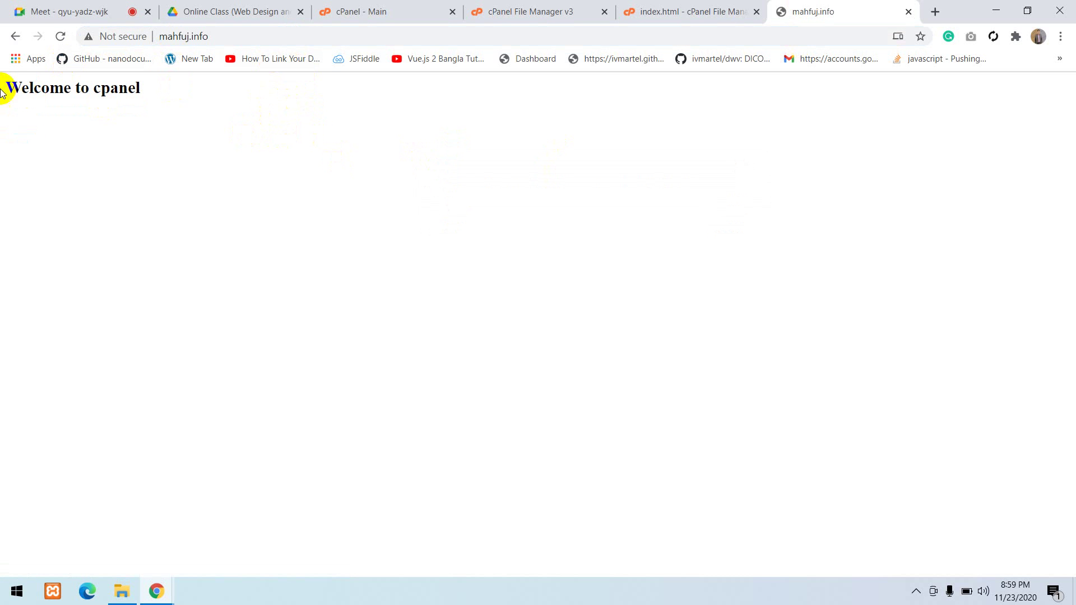
drag(6, 90, 206, 99)
click(42, 103)
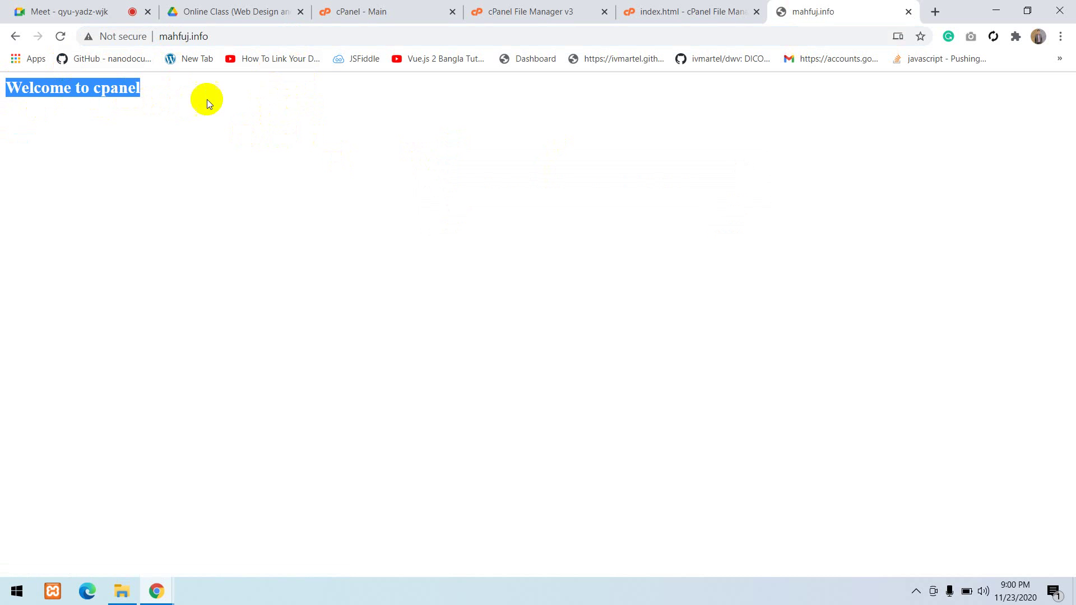
Return to the File Manager and create a new folder named images in public_html
click(728, 11)
click(526, 12)
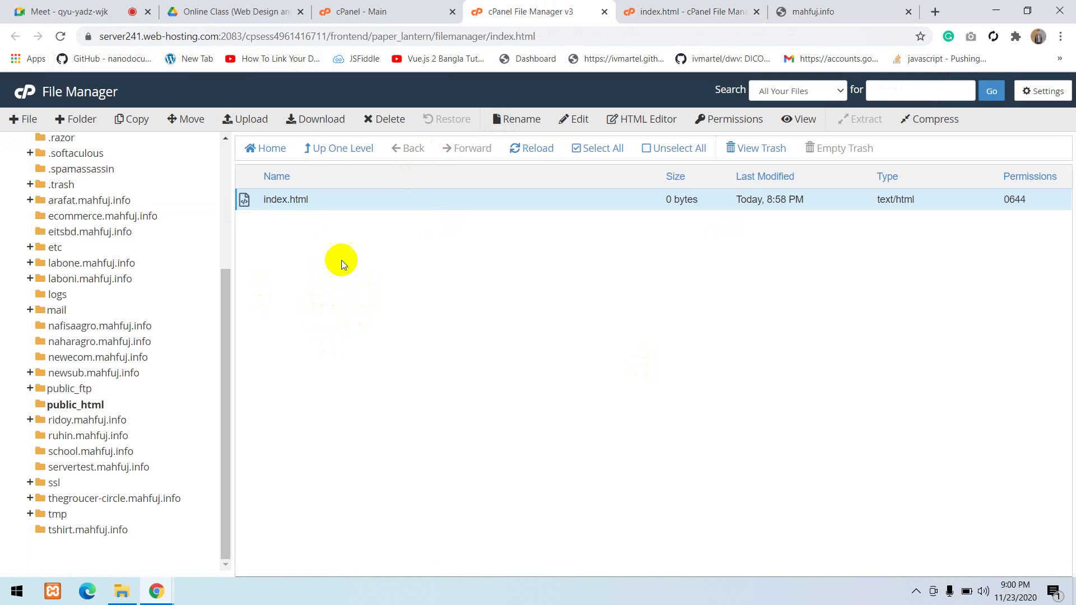
click(285, 257)
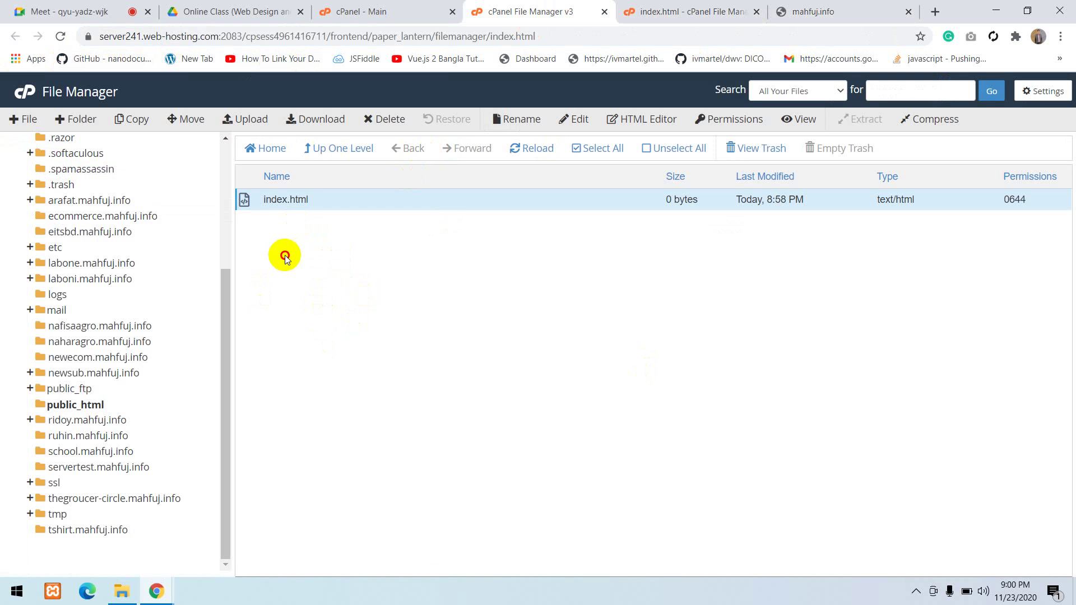
click(82, 120)
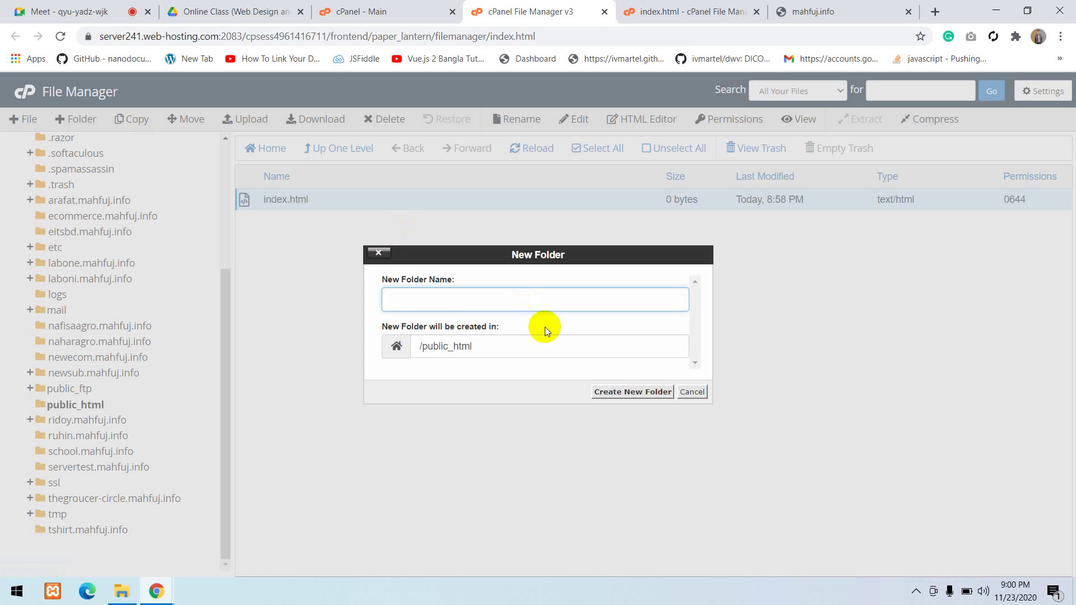
text(image)
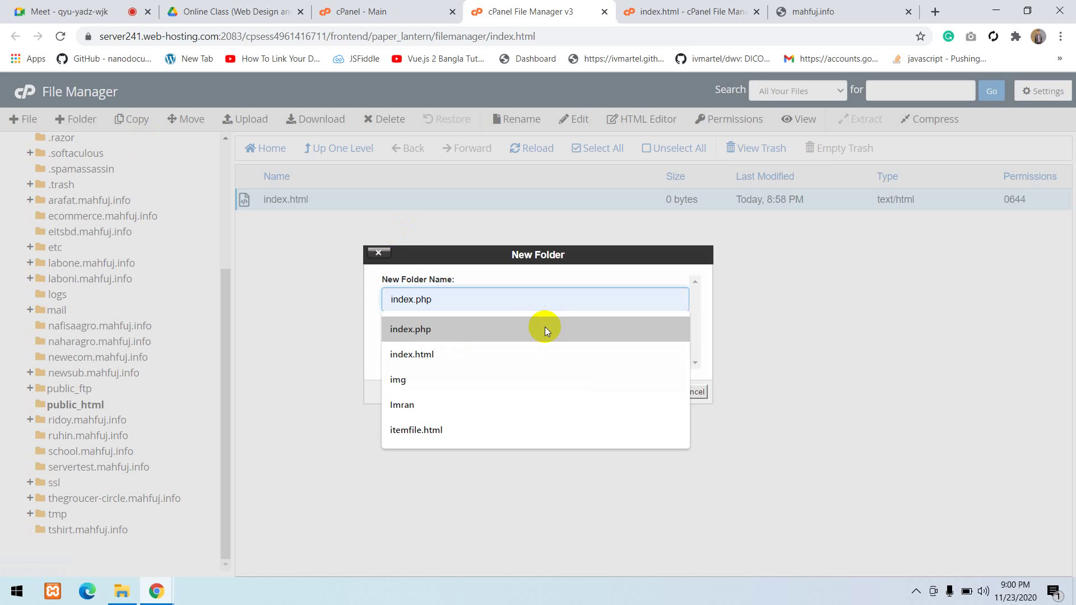
text(s)
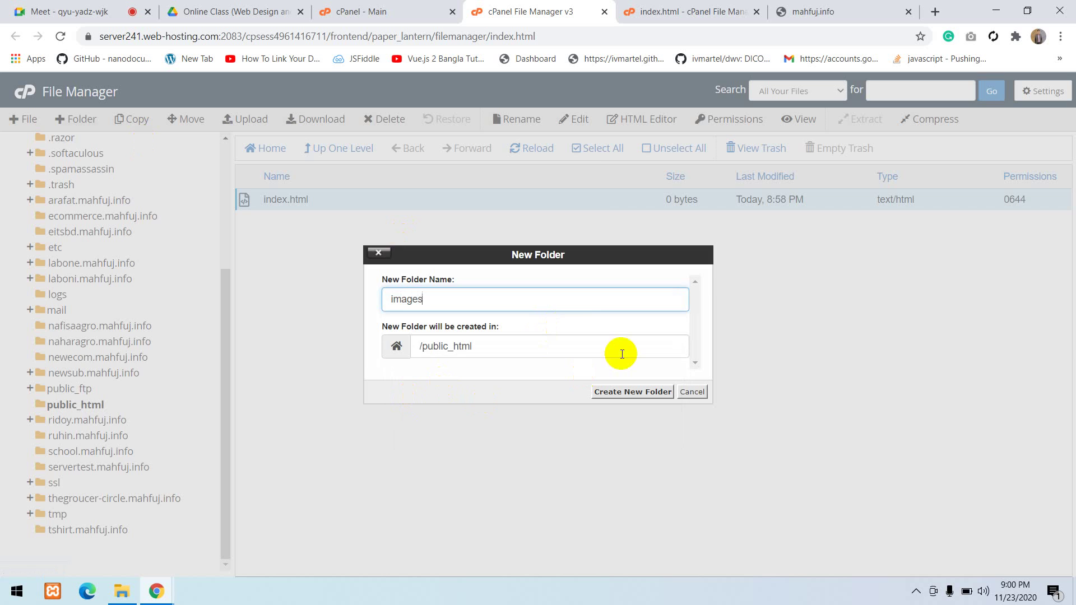
click(617, 396)
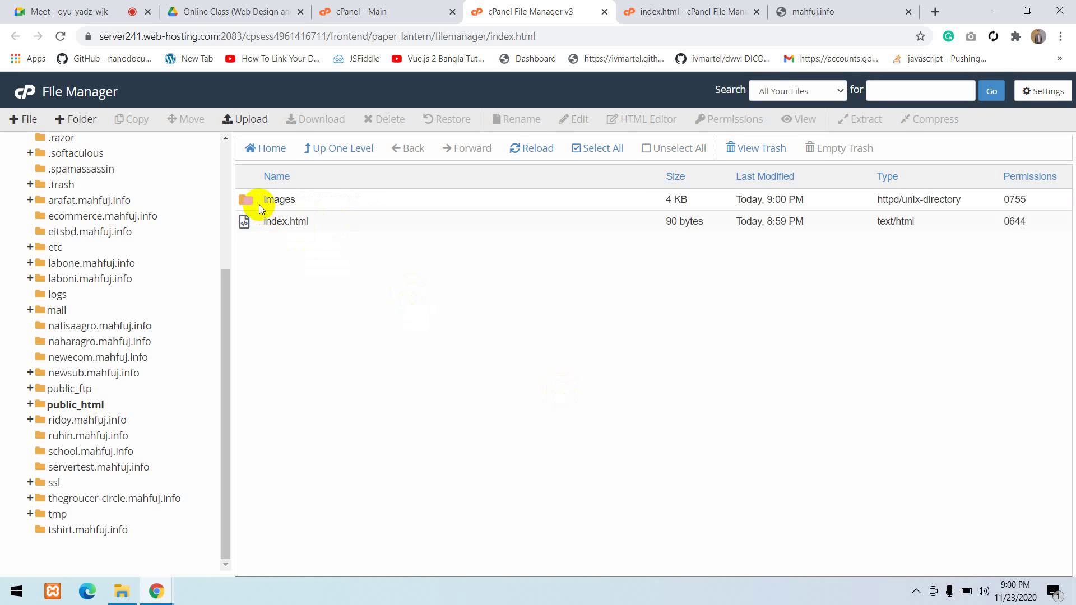
Upload the image CTA-Home-page-New.png from the webdemo folder to public_html
click(256, 205)
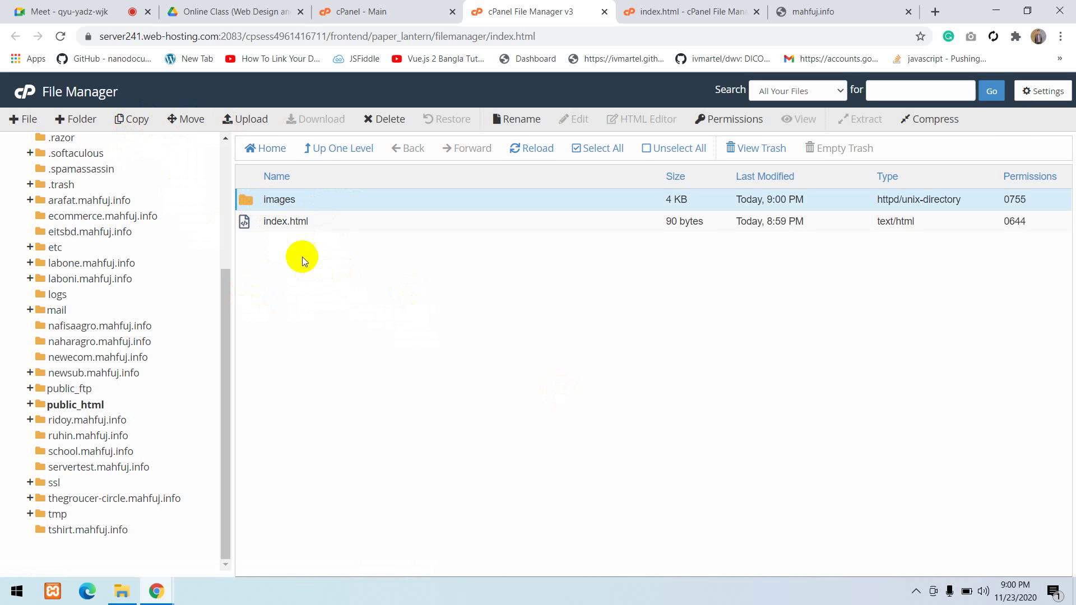
click(252, 121)
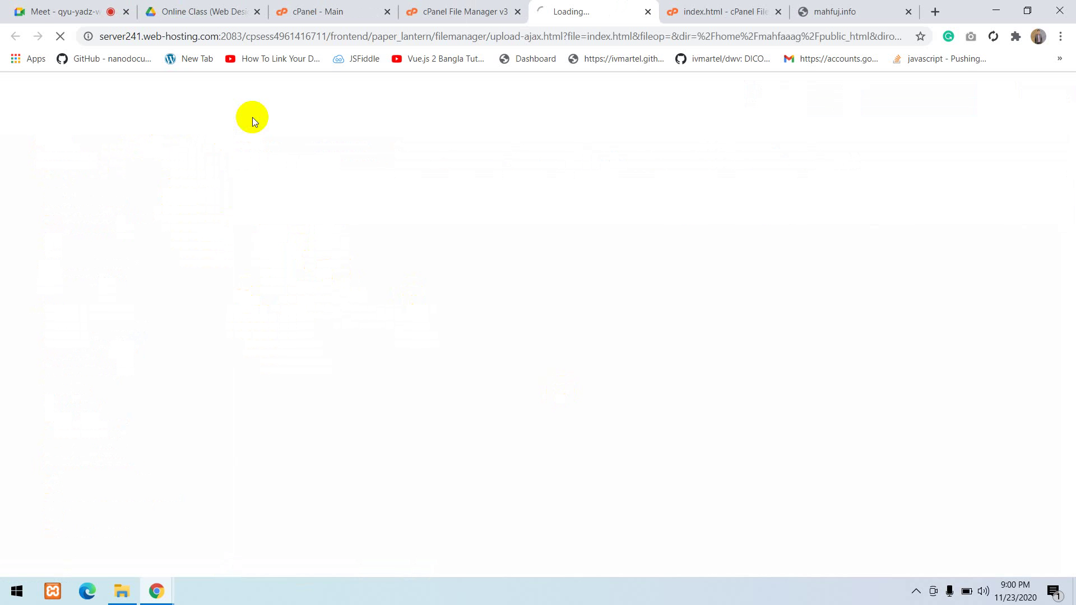
click(521, 317)
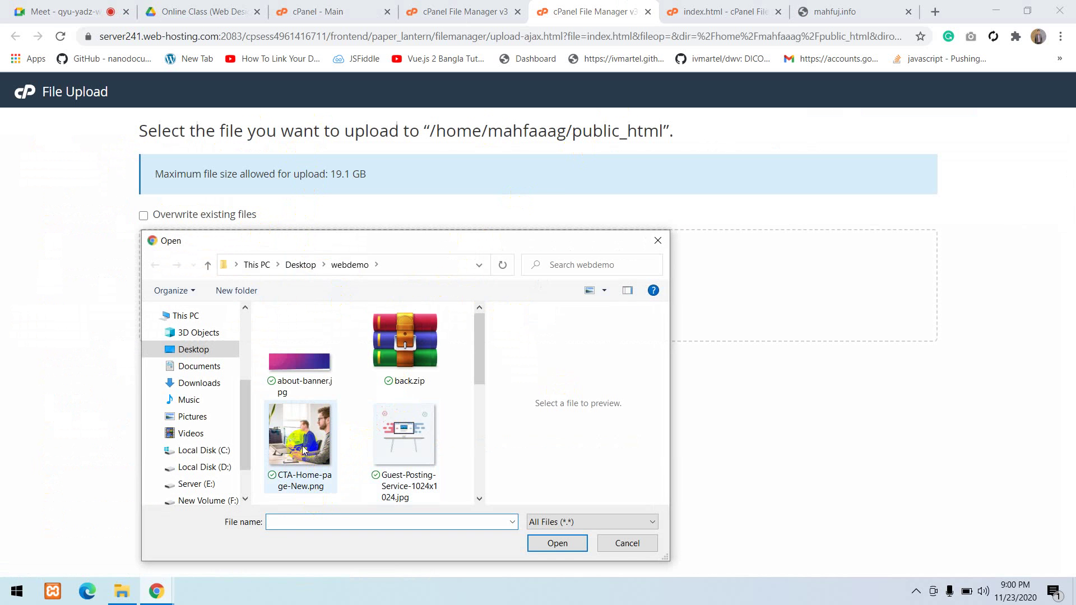
double_click(294, 458)
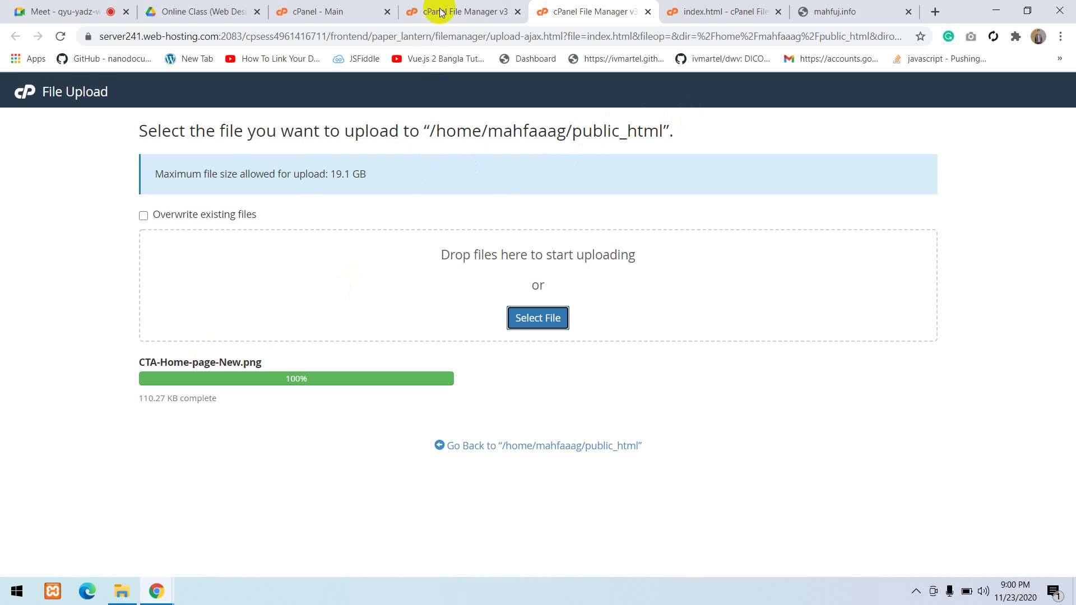
Upload CTA-Home-page-New.png into the images folder inside public_html
click(483, 4)
double_click(253, 200)
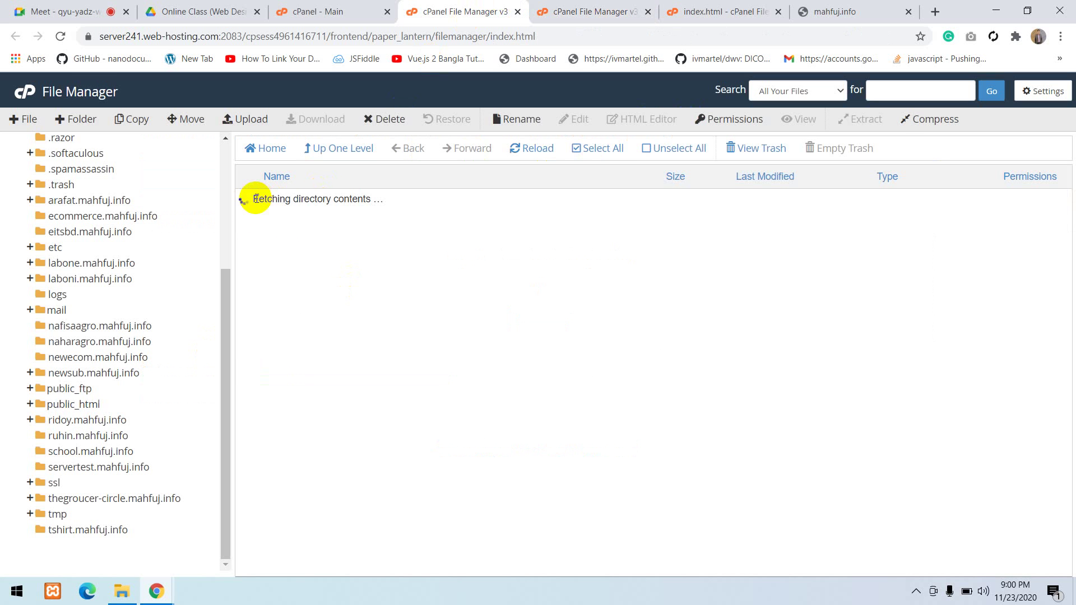
click(243, 118)
click(541, 315)
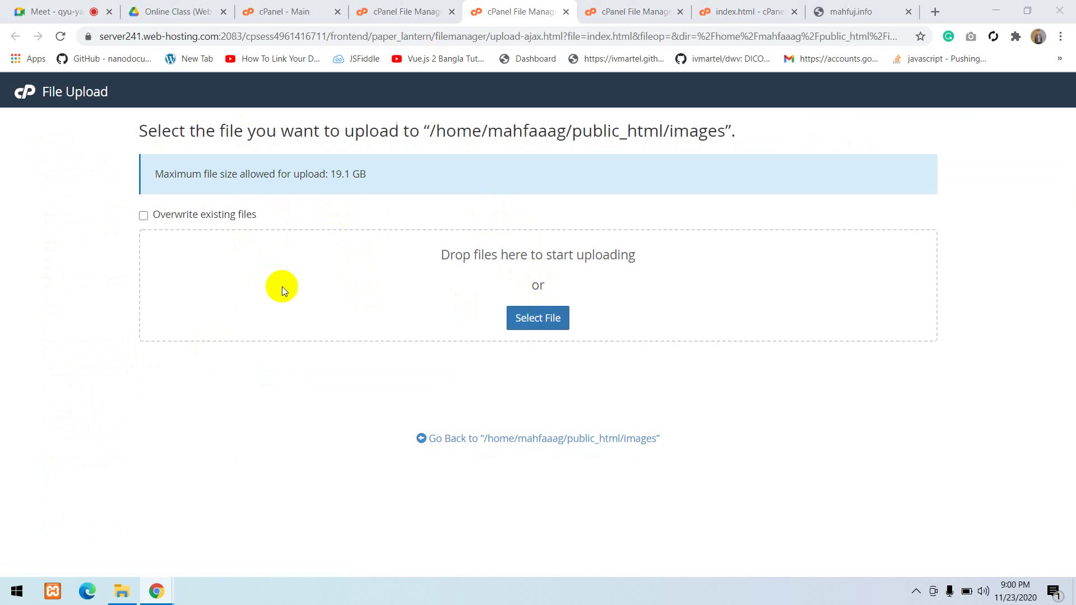
double_click(324, 457)
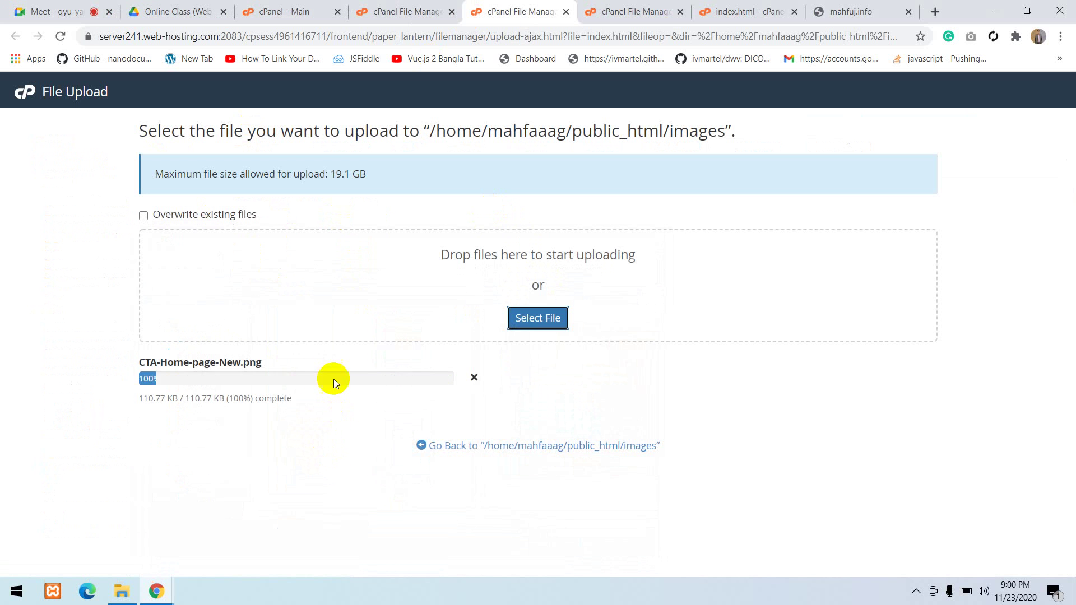
Copy the uploaded image's file name, add <img src="images/CTA-Home-page-New.png" /> below the heading in index.html, and save the file
drag(263, 363, 143, 364)
key(ctrl+c)
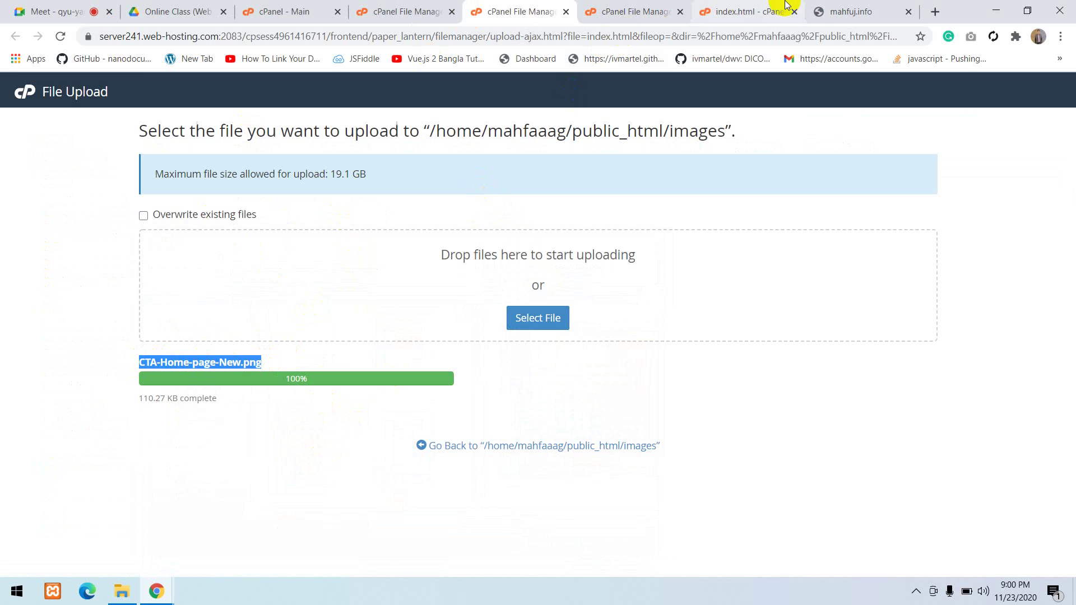
click(730, 7)
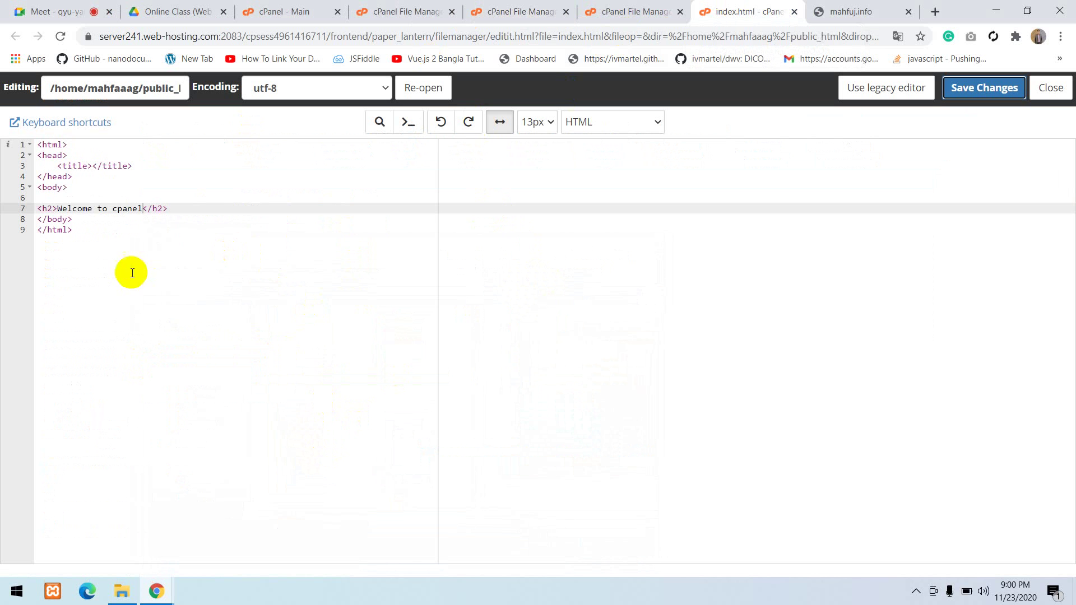
click(194, 200)
click(192, 217)
click(193, 196)
click(192, 207)
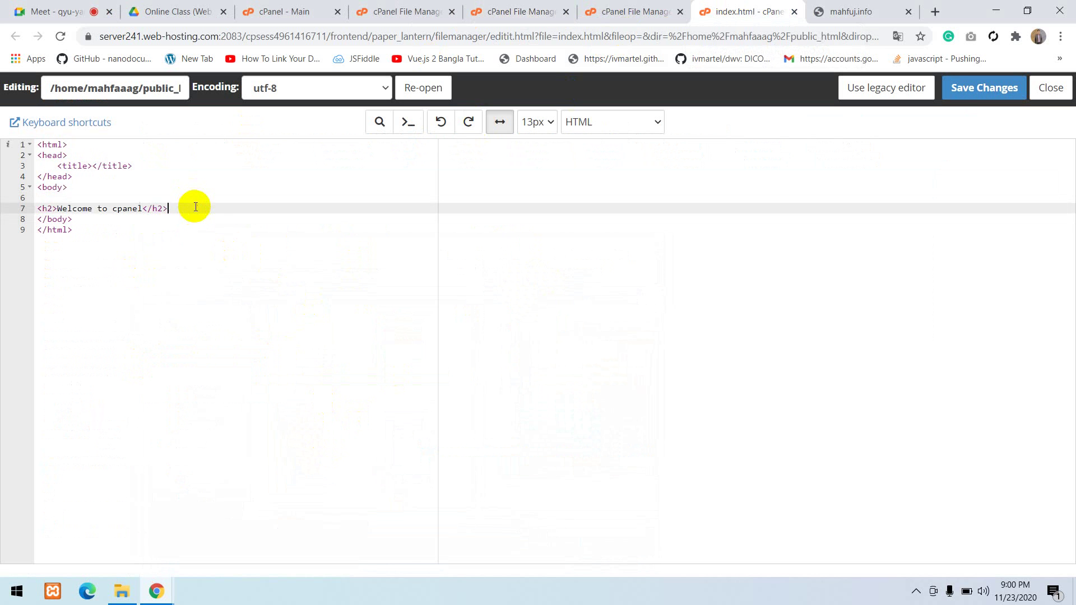
key(Return)
text(<img )
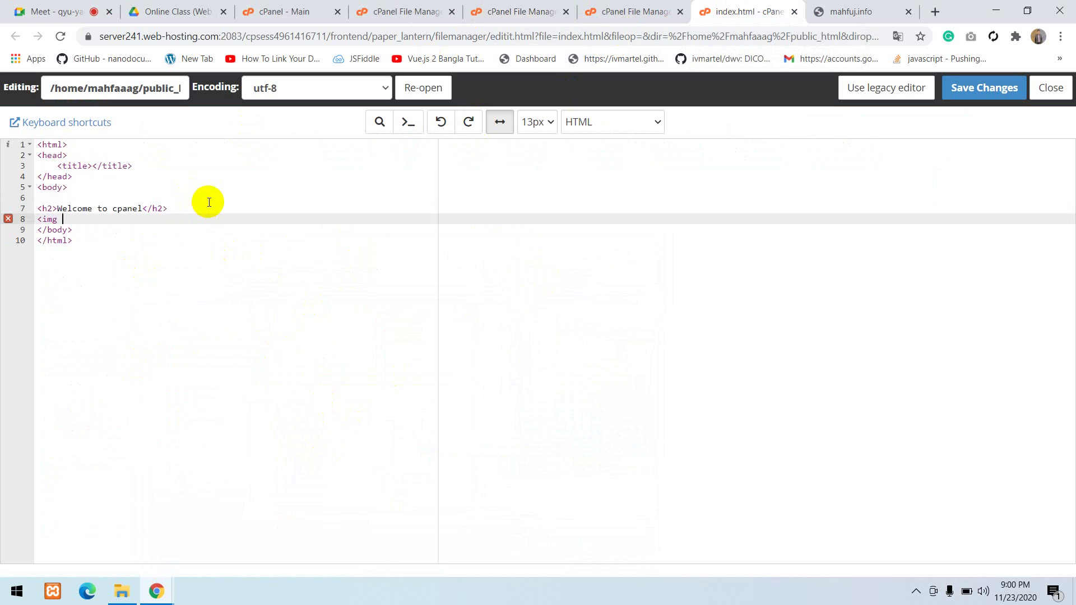
text(src="images/)
key(ctrl+v)
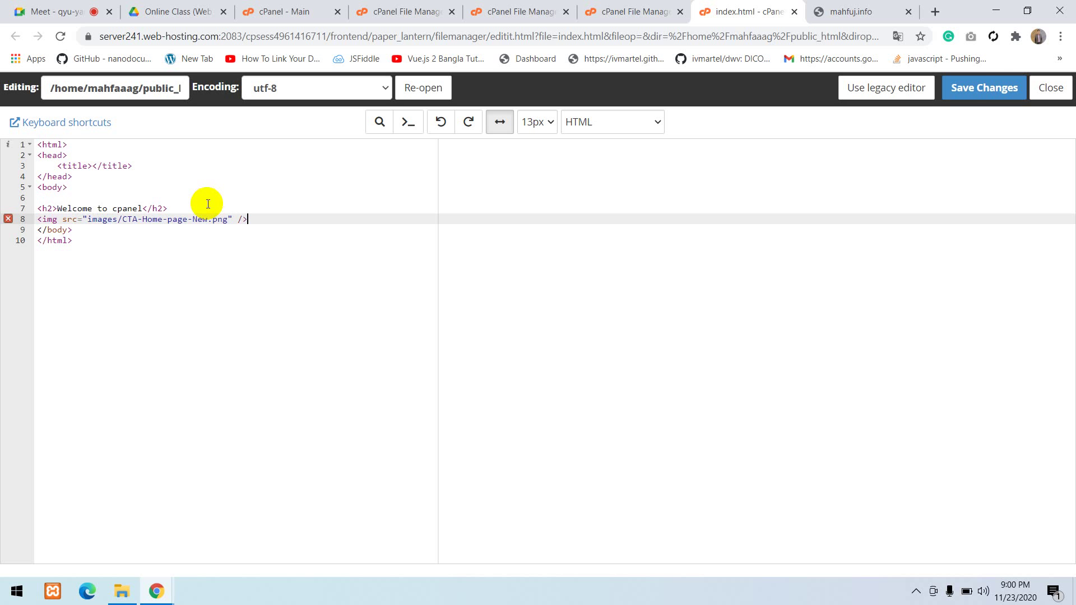
click(980, 85)
Reload mahfuj.info and check how the added image is displayed
click(894, 12)
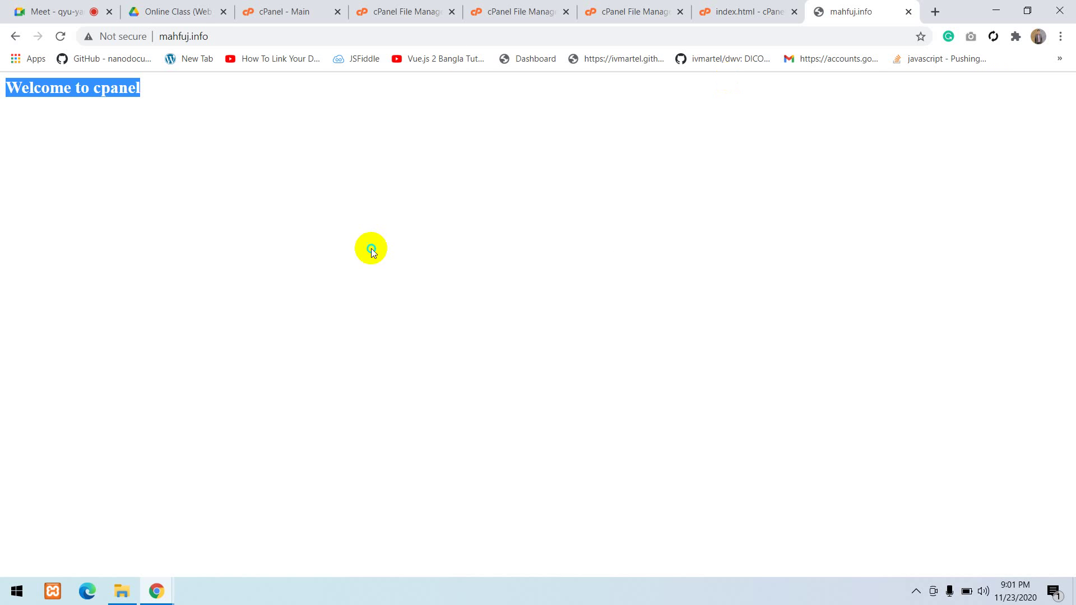
right_click(371, 248)
key(Escape)
click(314, 43)
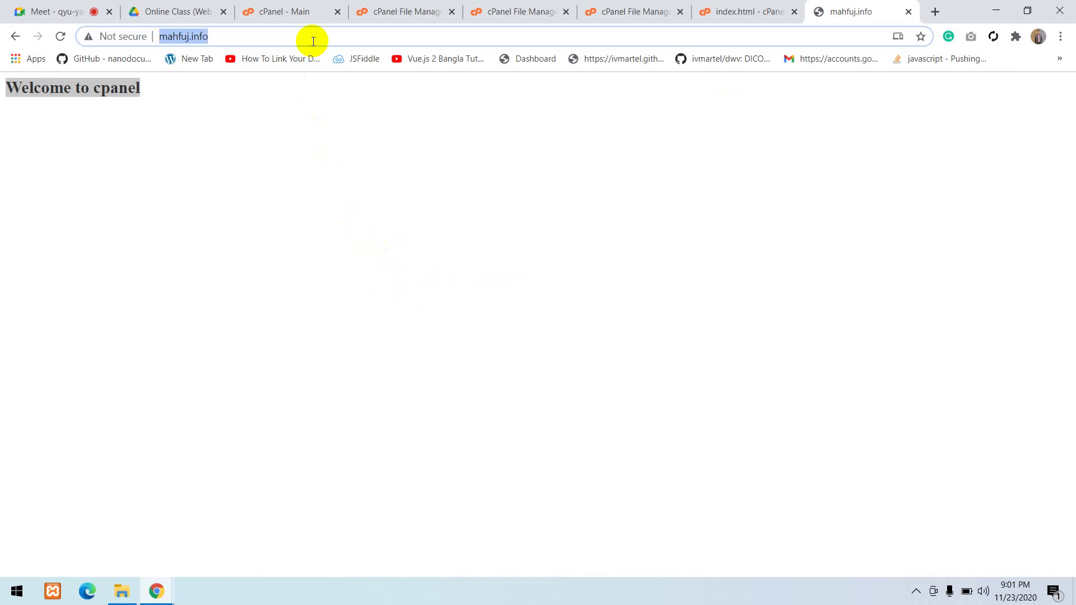
key(Return)
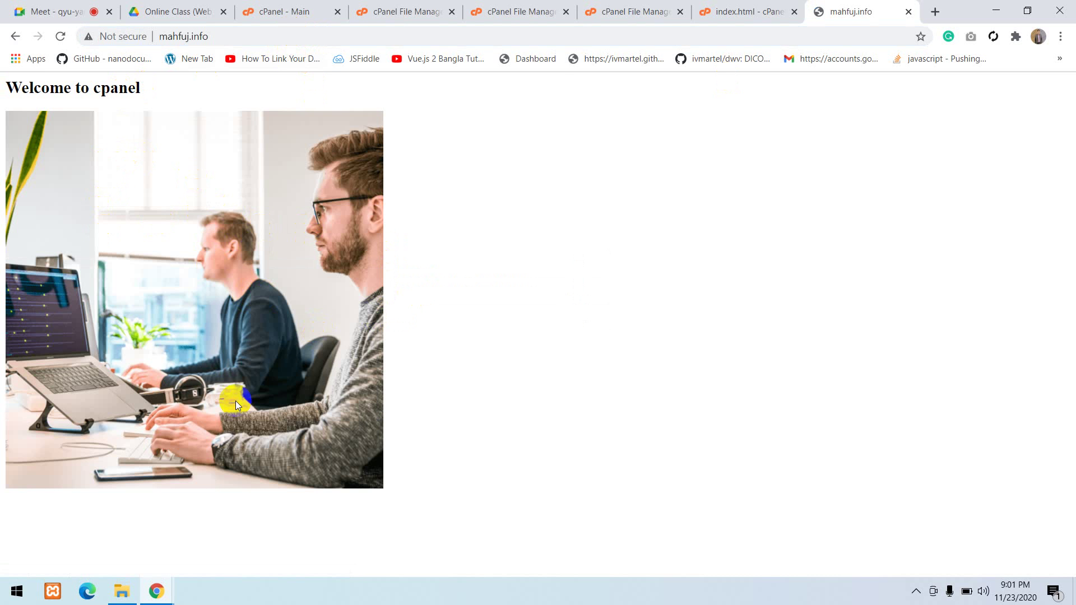
Return to the File Manager, leave the images folder, look through the home directory and open public_html
click(404, 12)
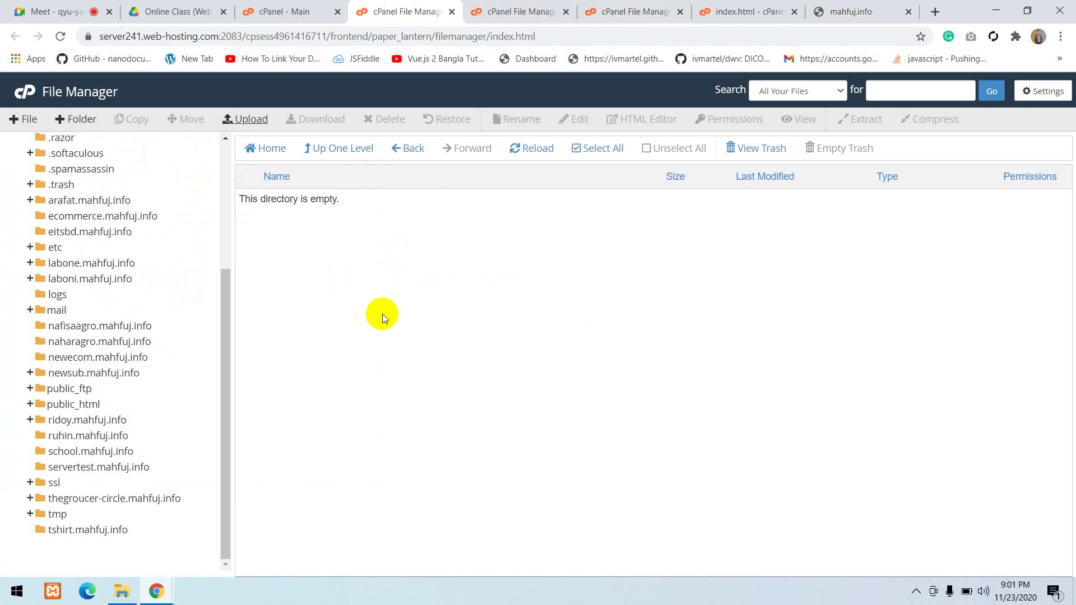
click(336, 148)
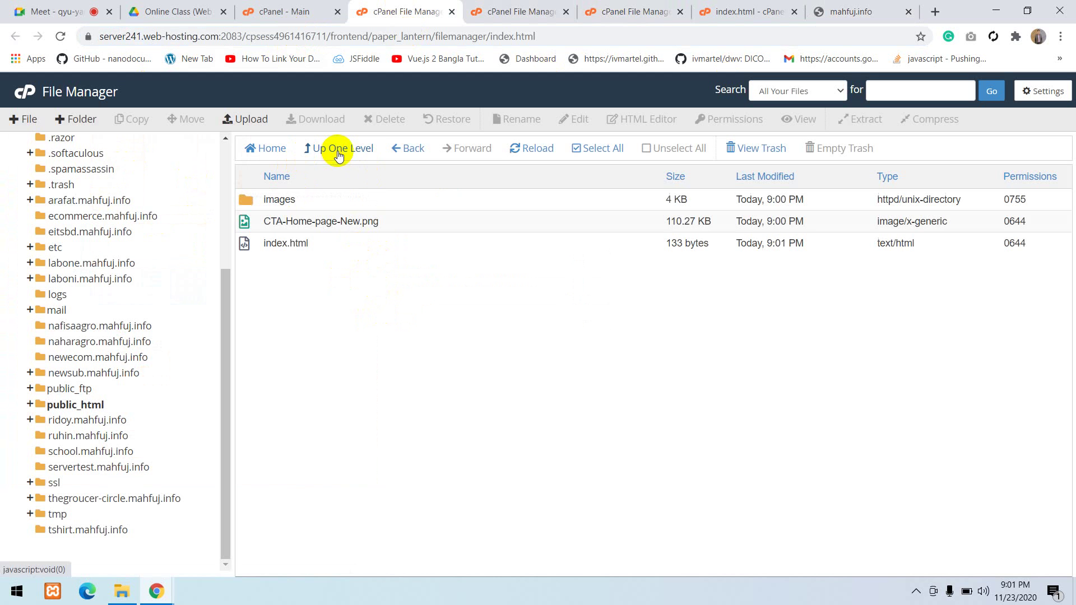
click(268, 151)
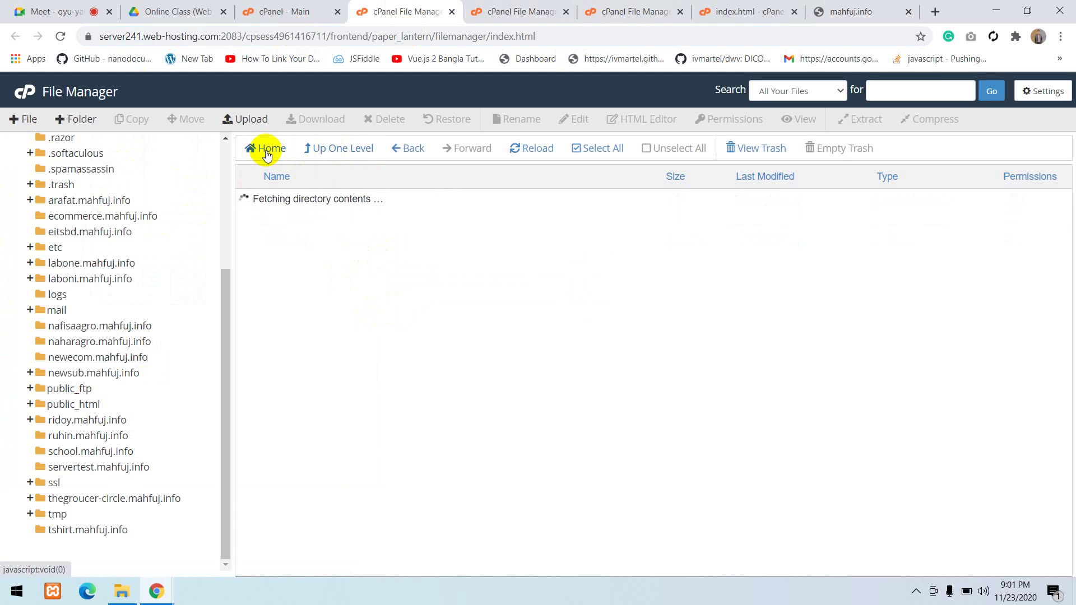
scroll(280, 336, down, 4)
scroll(112, 185, up, 4)
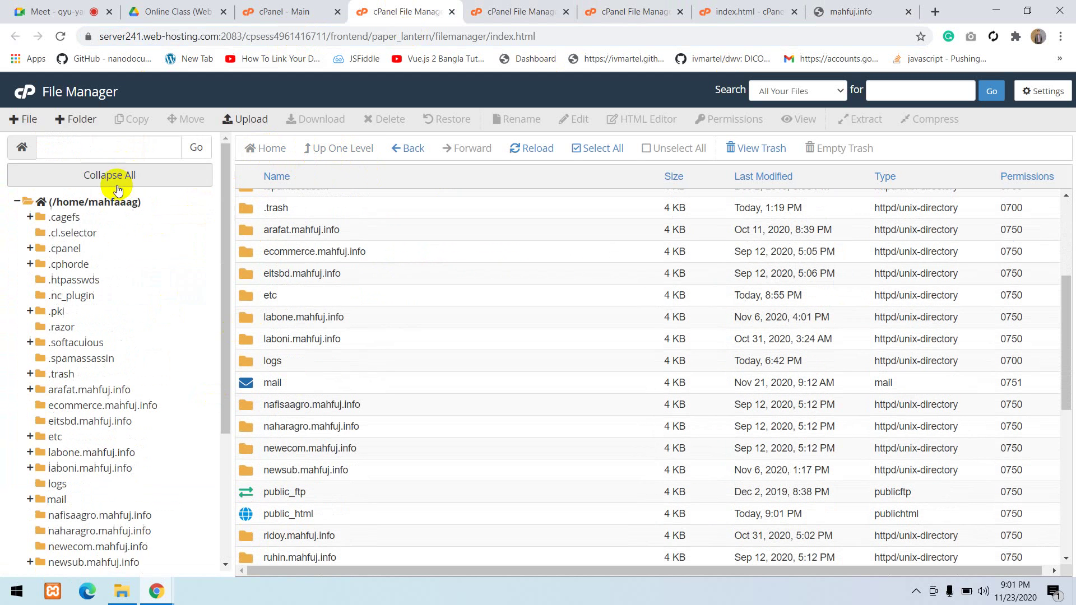
scroll(84, 205, down, 3)
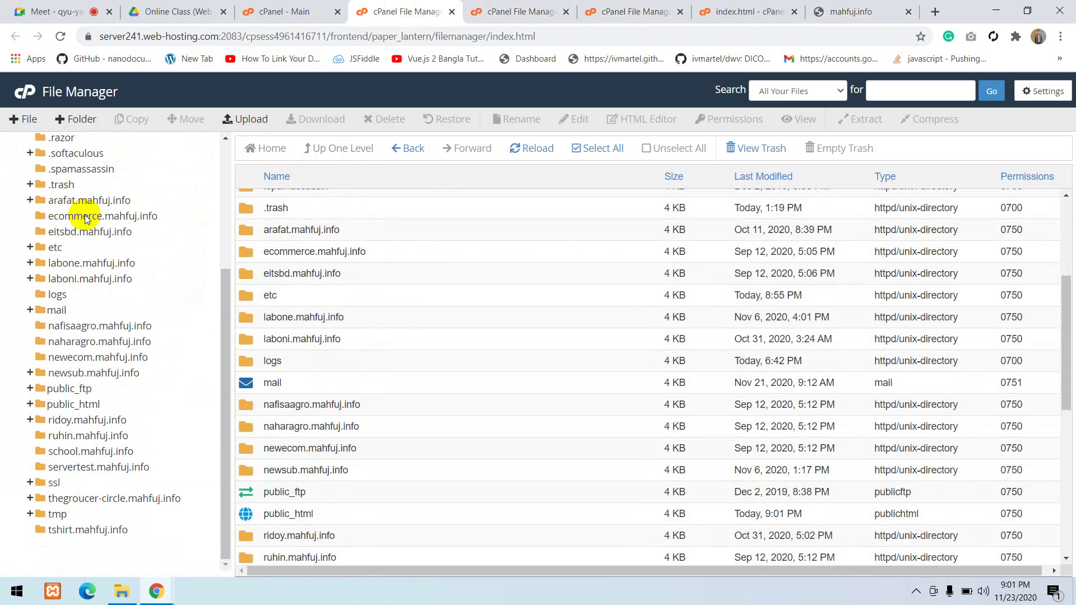
click(75, 405)
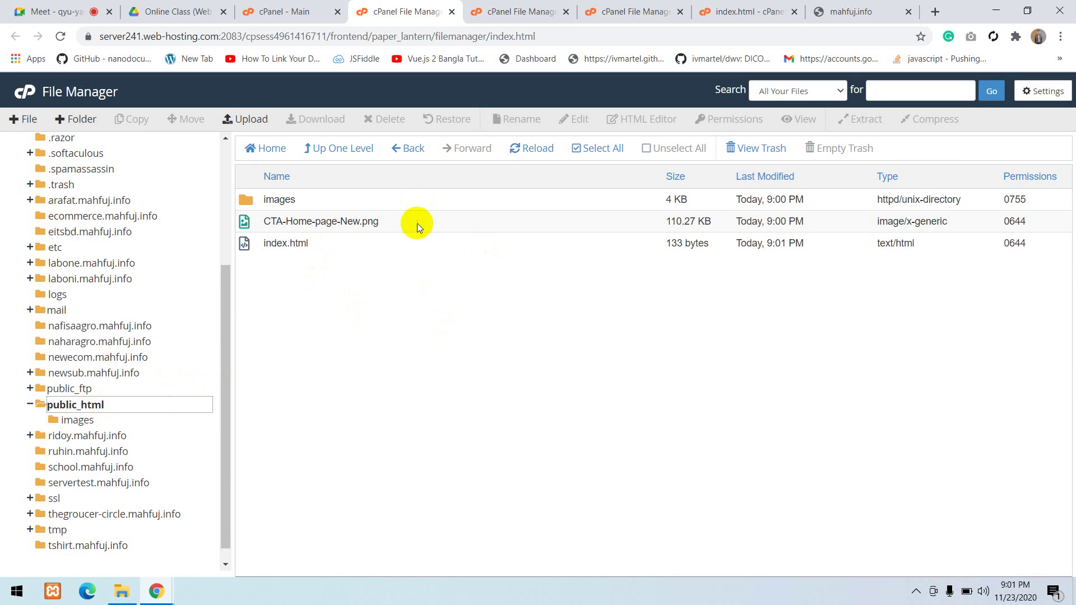
Permanently delete index.html from public_html, skipping the trash
click(297, 241)
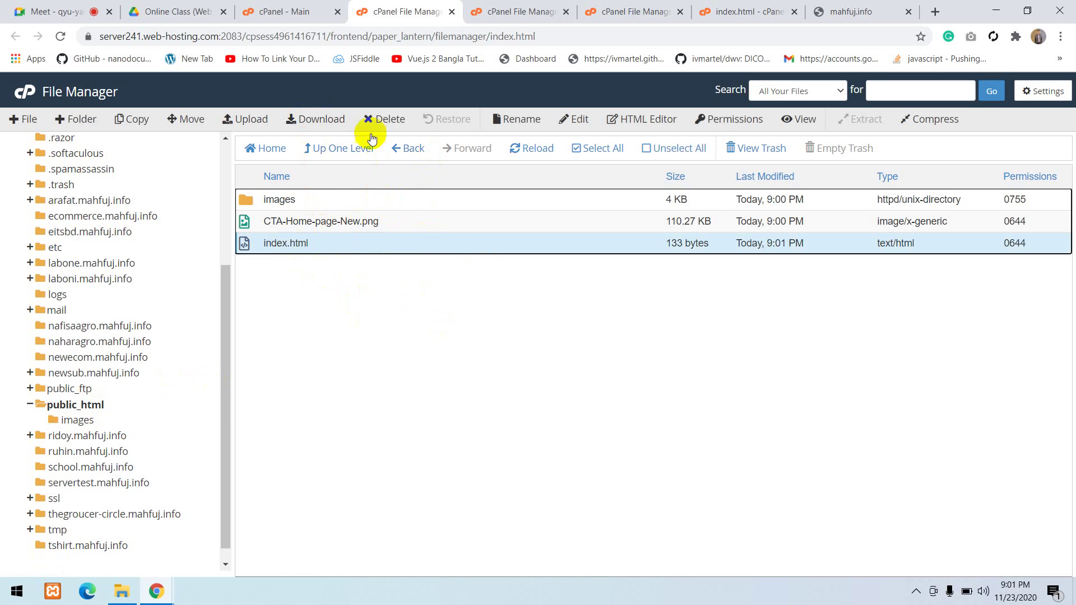
click(384, 118)
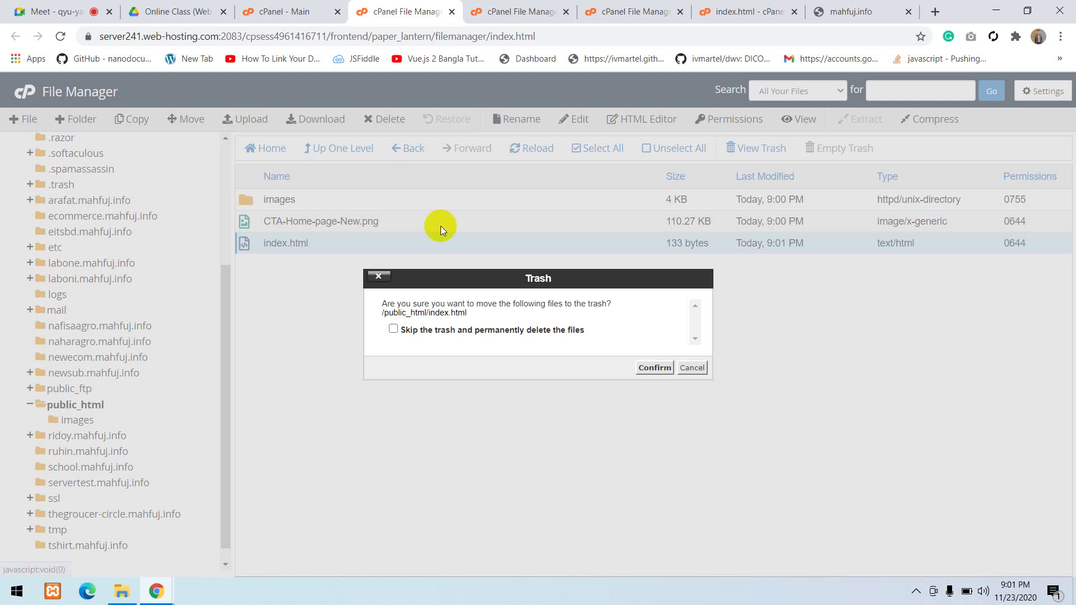
click(473, 329)
click(654, 367)
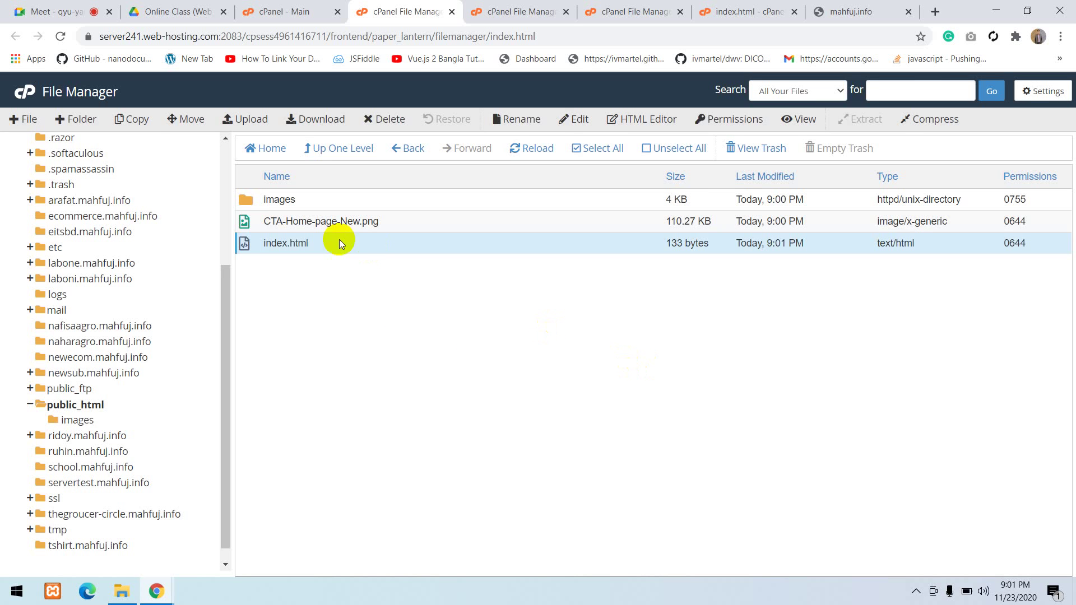
Permanently delete the images folder and CTA-Home-page-New.png from public_html, skipping the trash
click(596, 158)
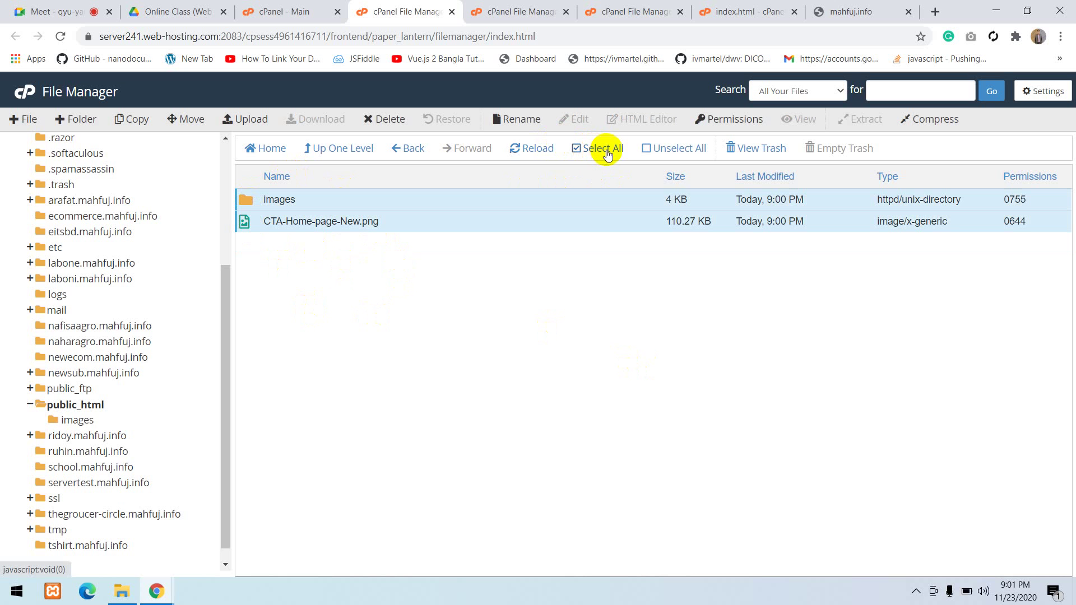
click(383, 119)
click(540, 339)
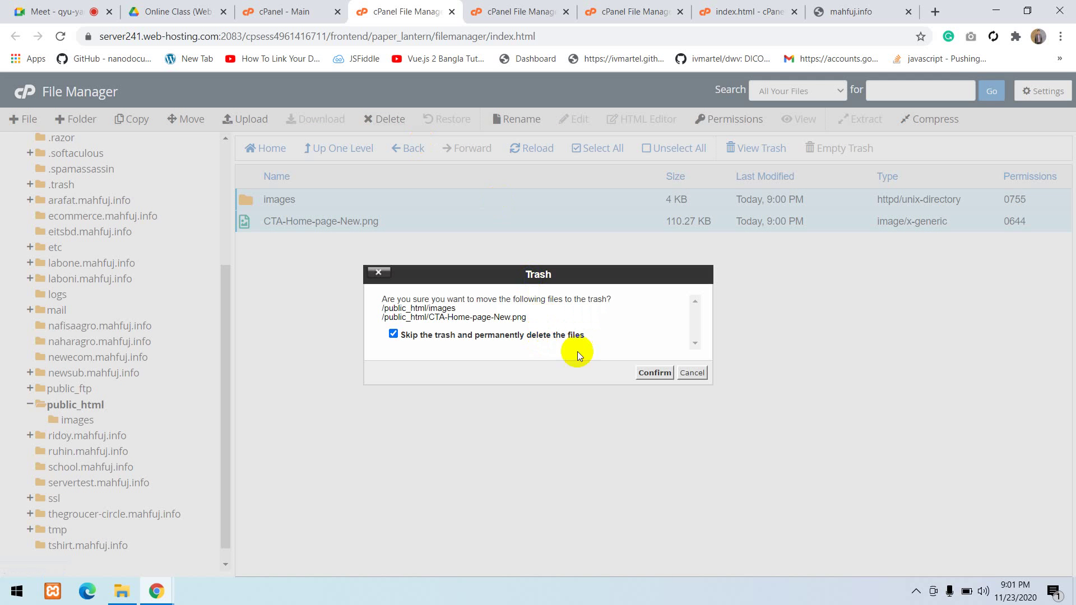
click(654, 373)
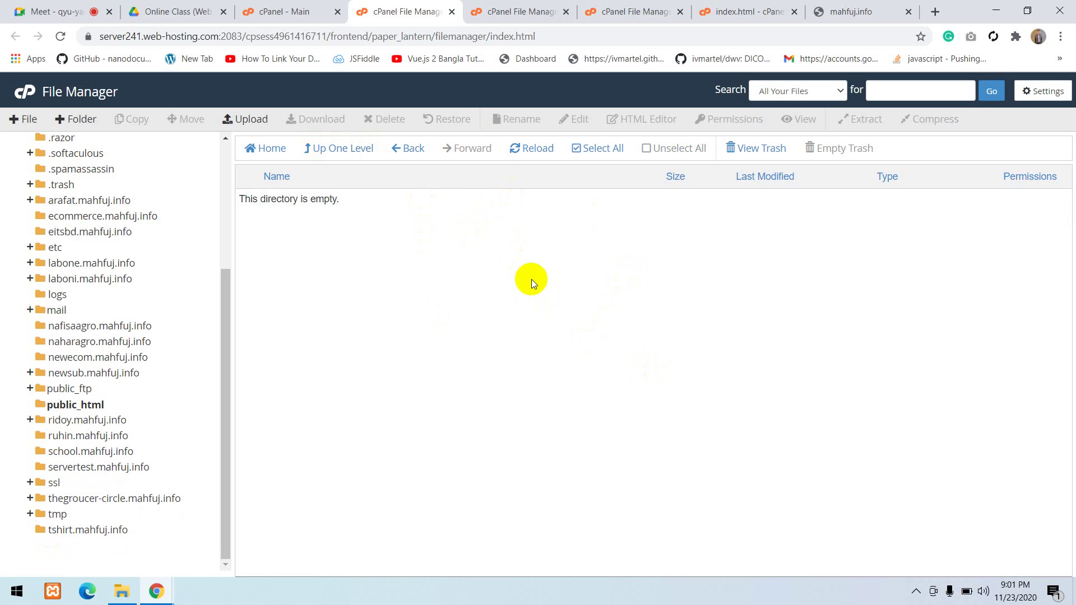
View the open mahfuj.info page, and return to the public_html folder in the File Manager
click(841, 11)
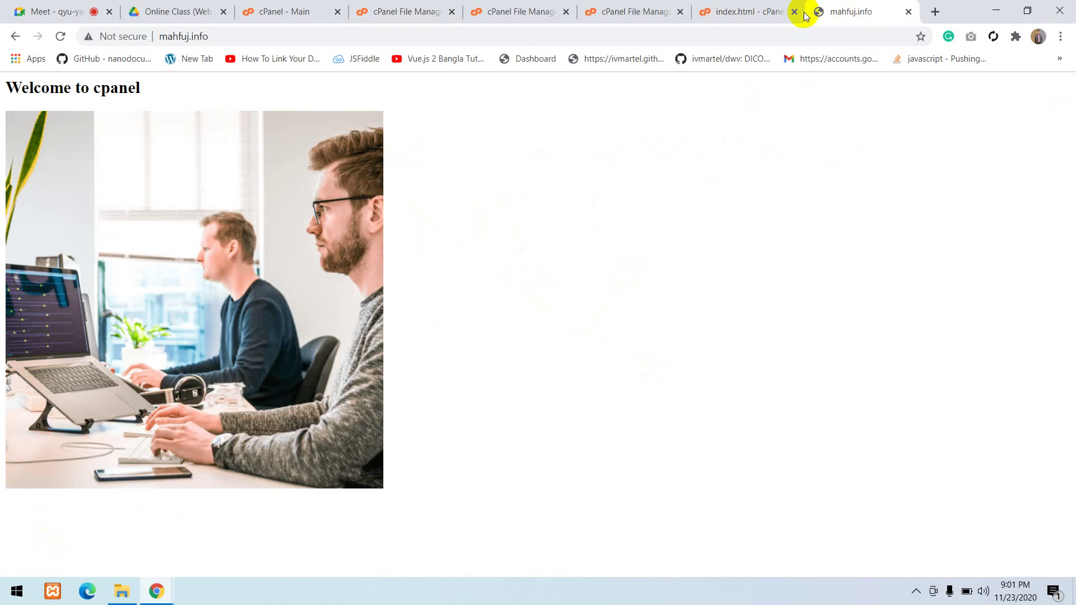
click(423, 6)
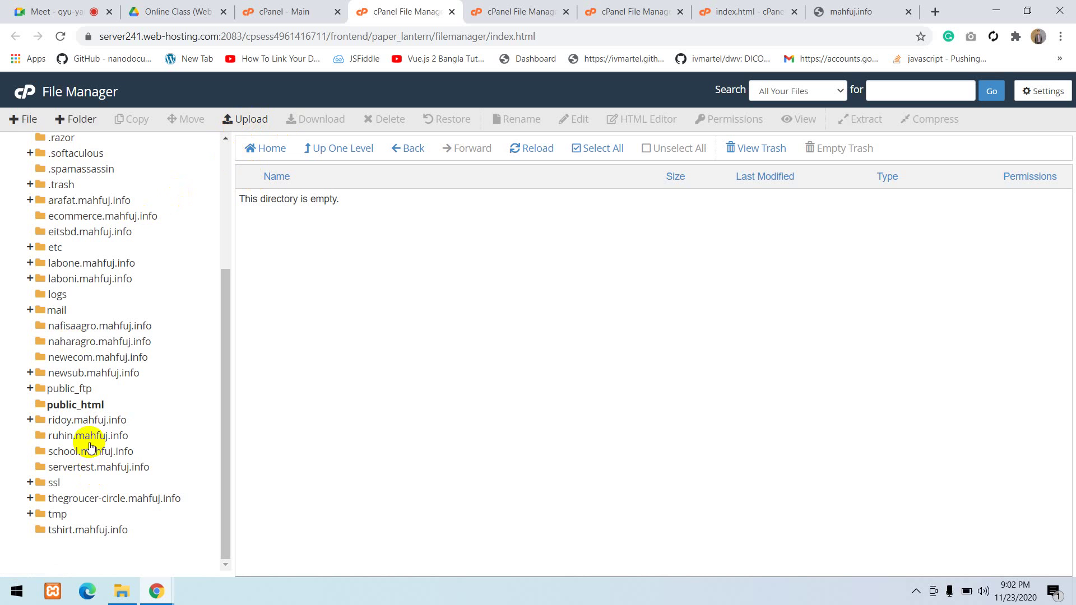
click(87, 408)
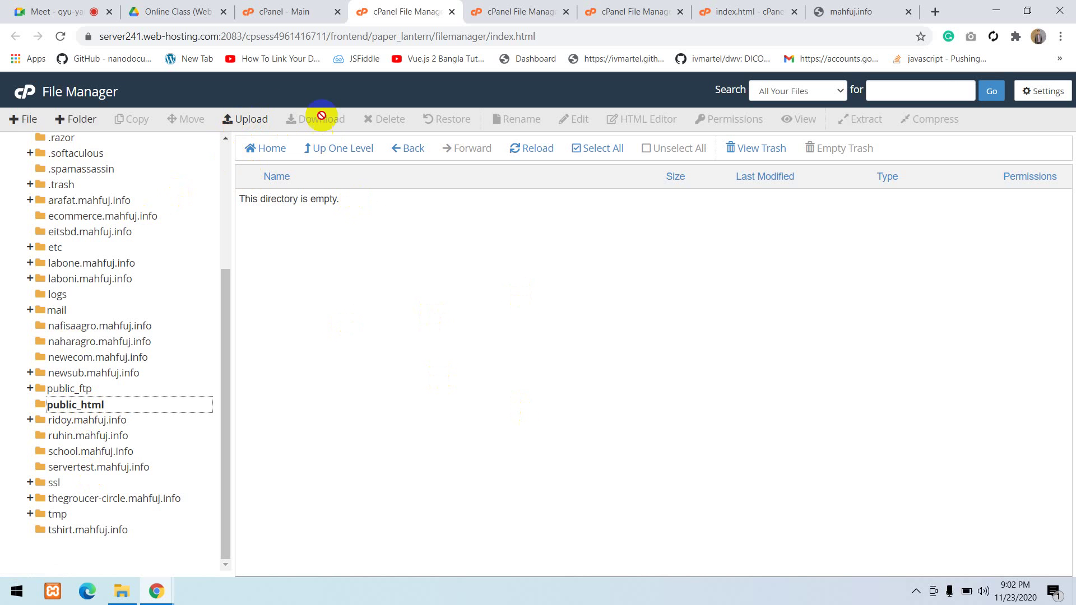
Open index.html from D:\Online Class\PSD to BOOTSTRAp in the browser, look over the page and compare it with mahfuj.info
click(119, 590)
click(324, 403)
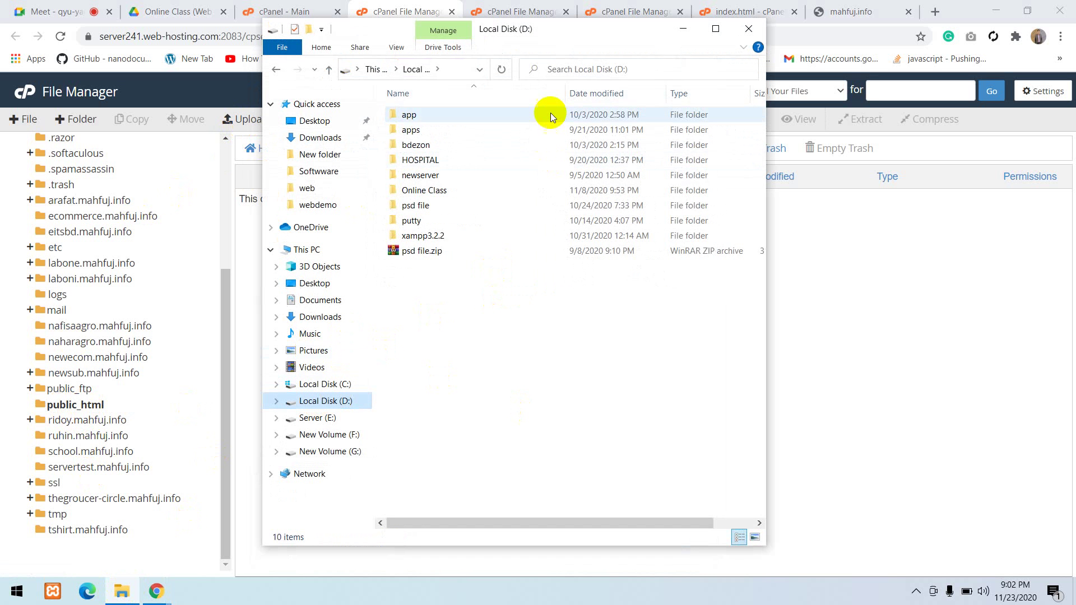
double_click(428, 190)
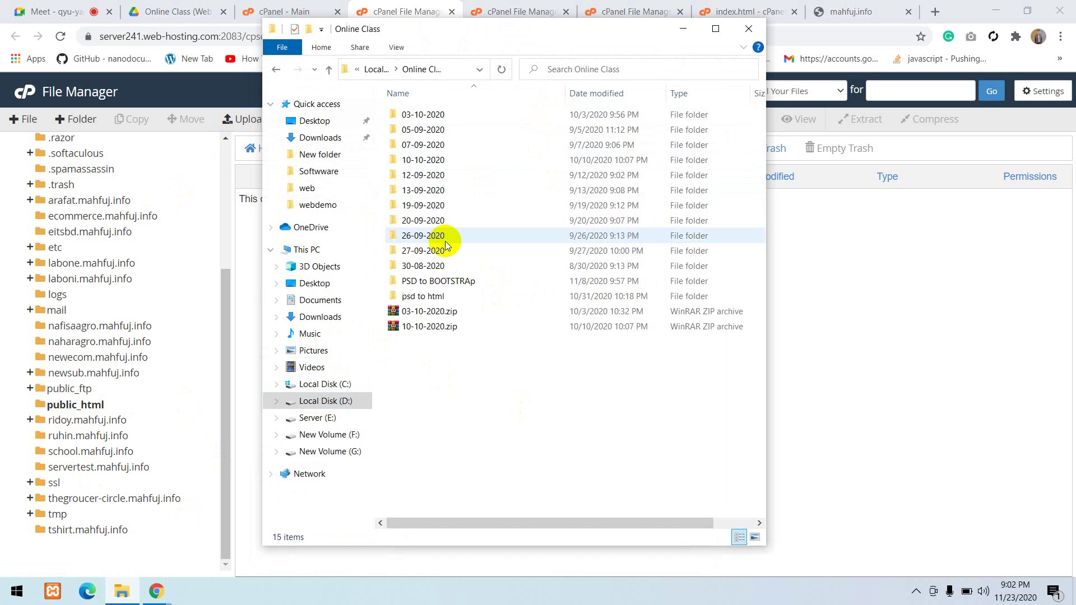
double_click(471, 280)
double_click(432, 163)
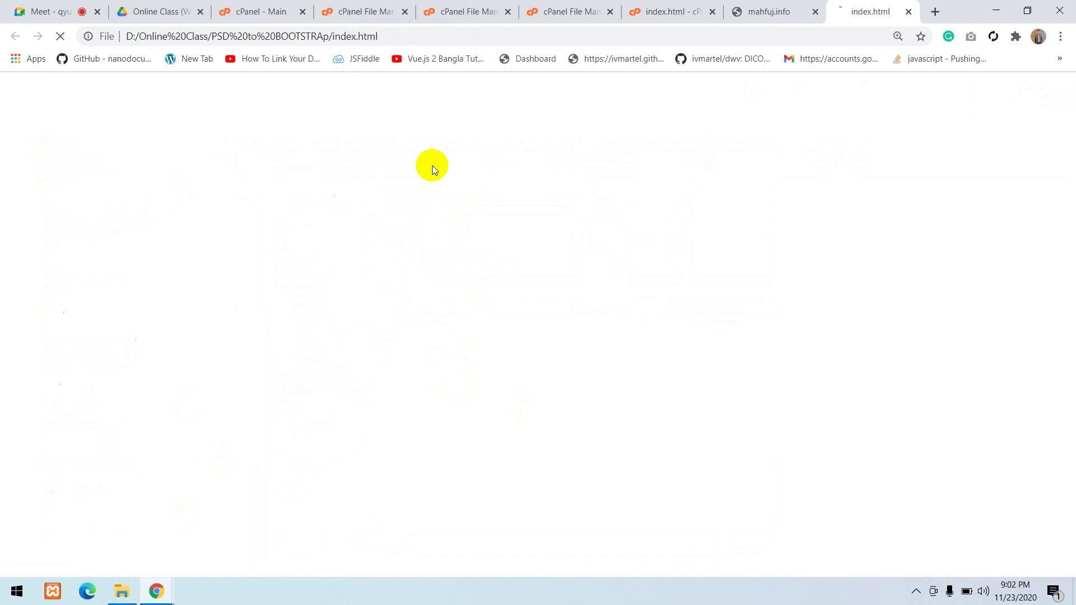
scroll(559, 224, down, 2)
scroll(473, 239, up, 2)
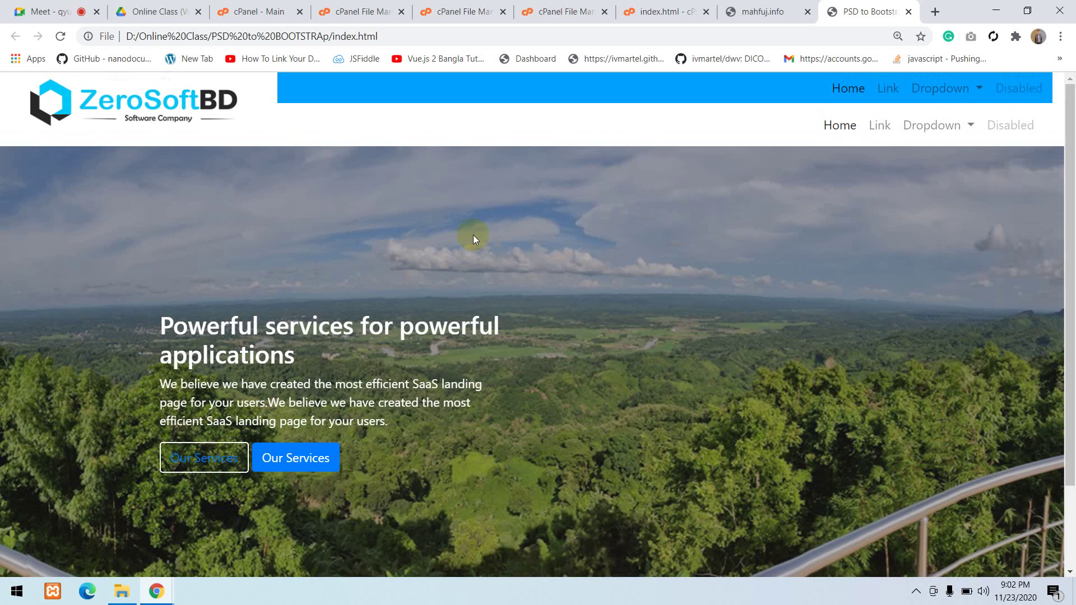
click(764, 10)
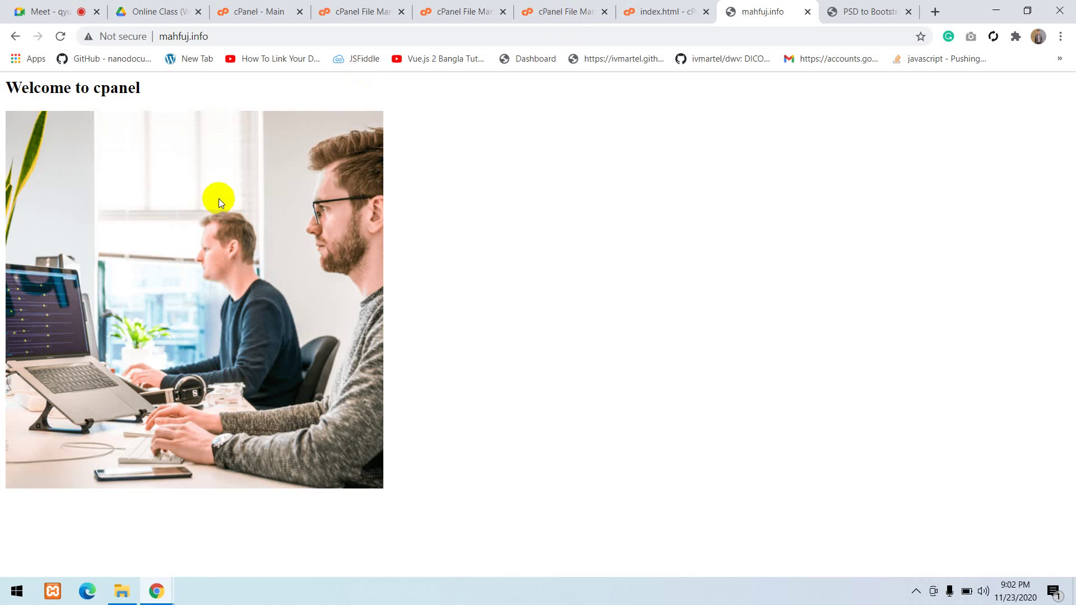
click(828, 12)
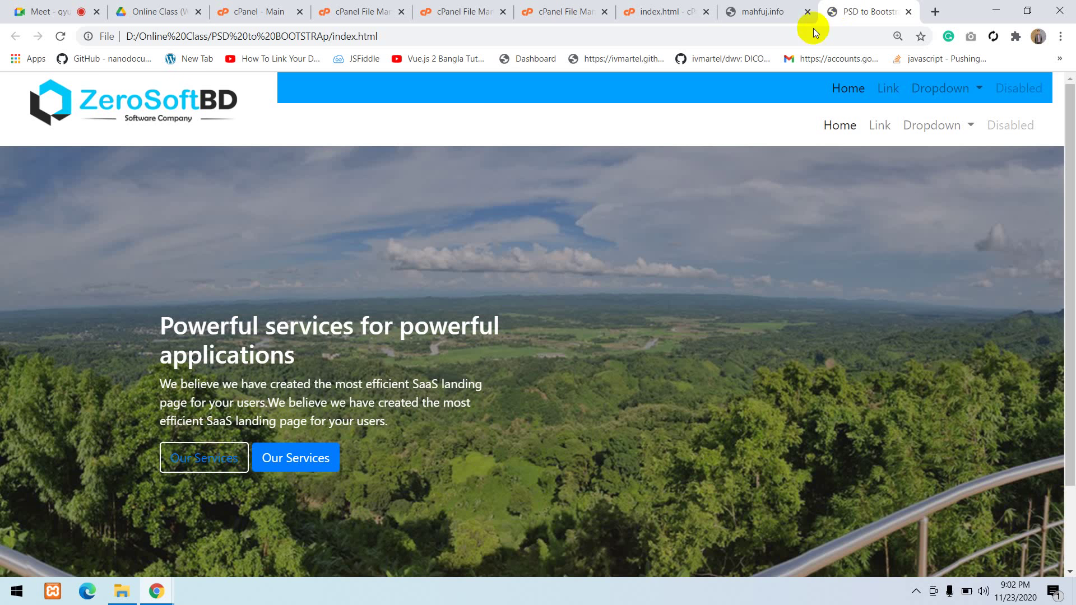
Compress the PSD to BOOTSTRAp folder in D:\Online Class into PSD to BOOTSTRAp.zip
click(122, 592)
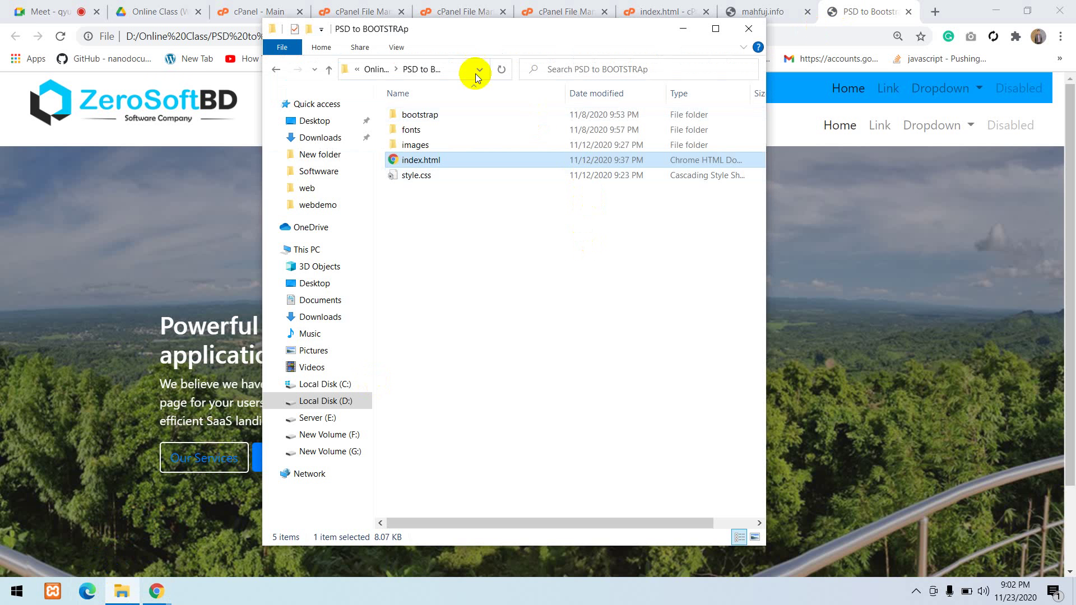
click(375, 69)
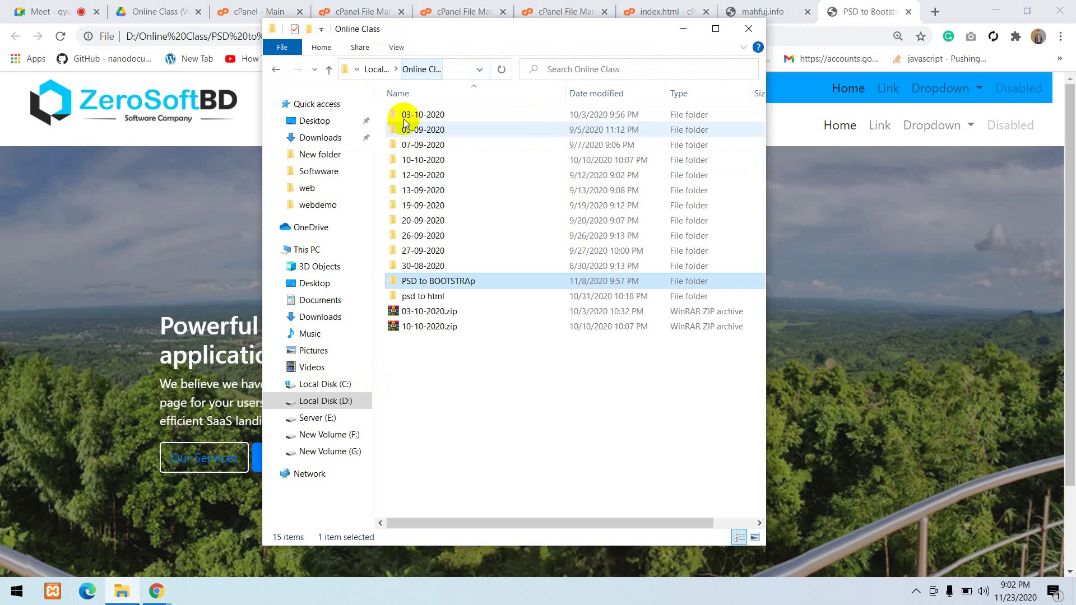
right_click(435, 282)
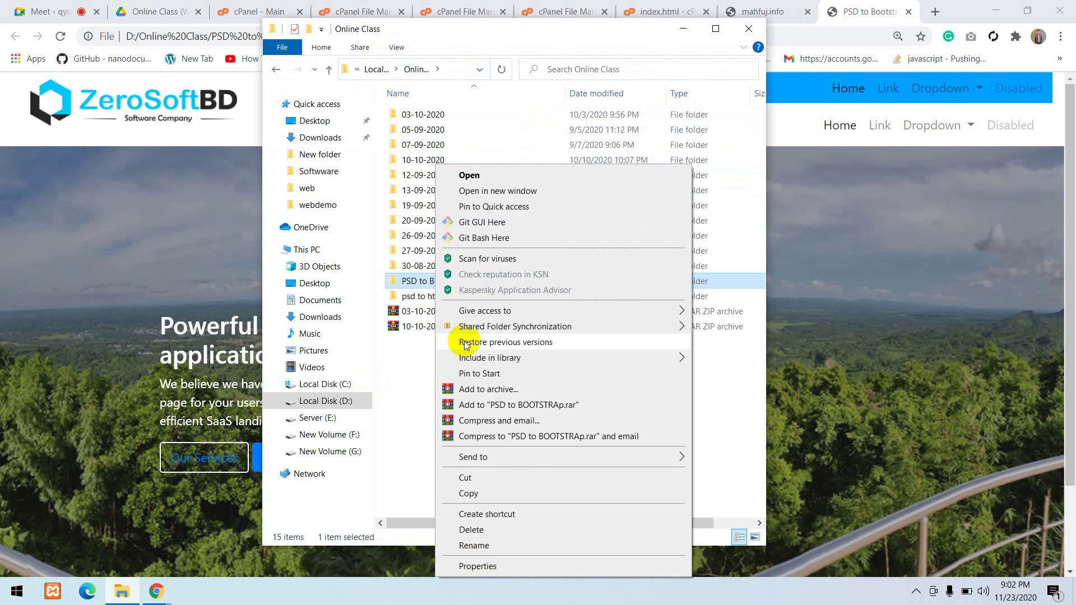
mouse_move(504, 456)
click(762, 474)
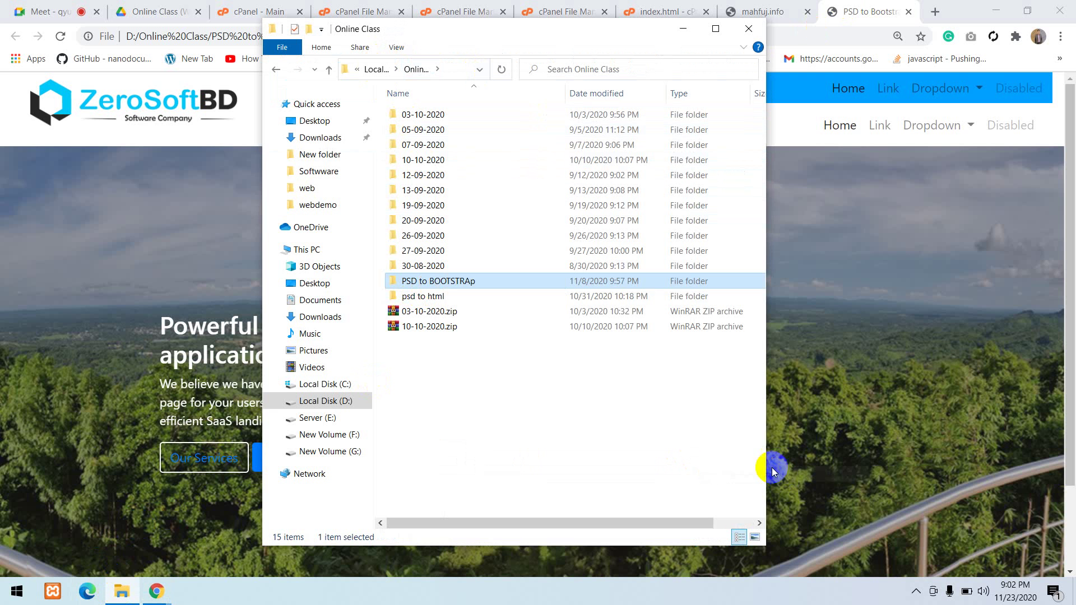
key(Return)
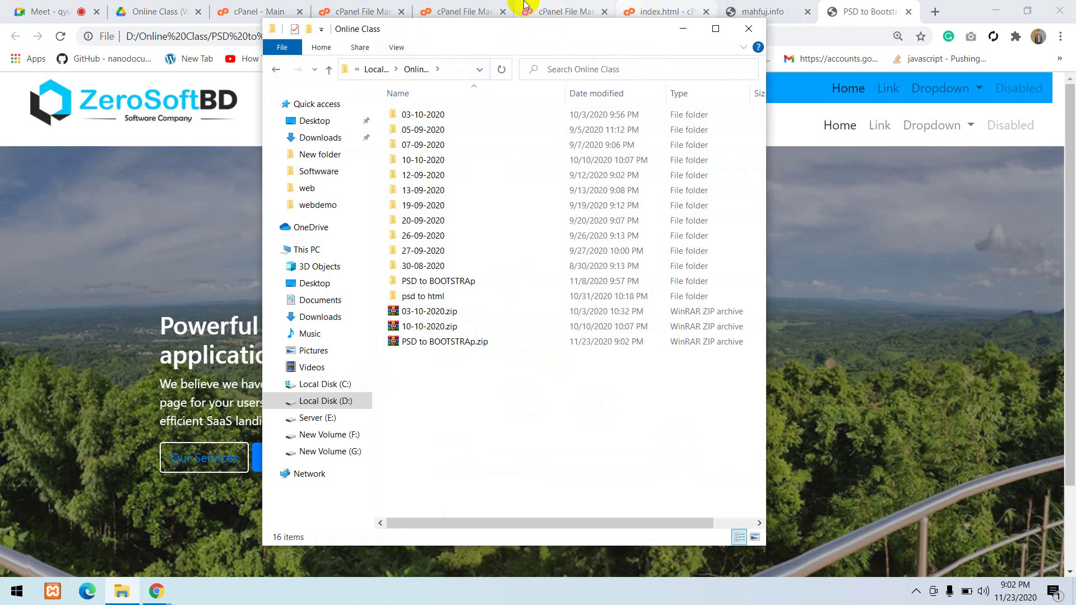
Return to the File Manager, close the surplus File Manager and index.html editor pages, and select the public_html folder
click(457, 11)
click(362, 12)
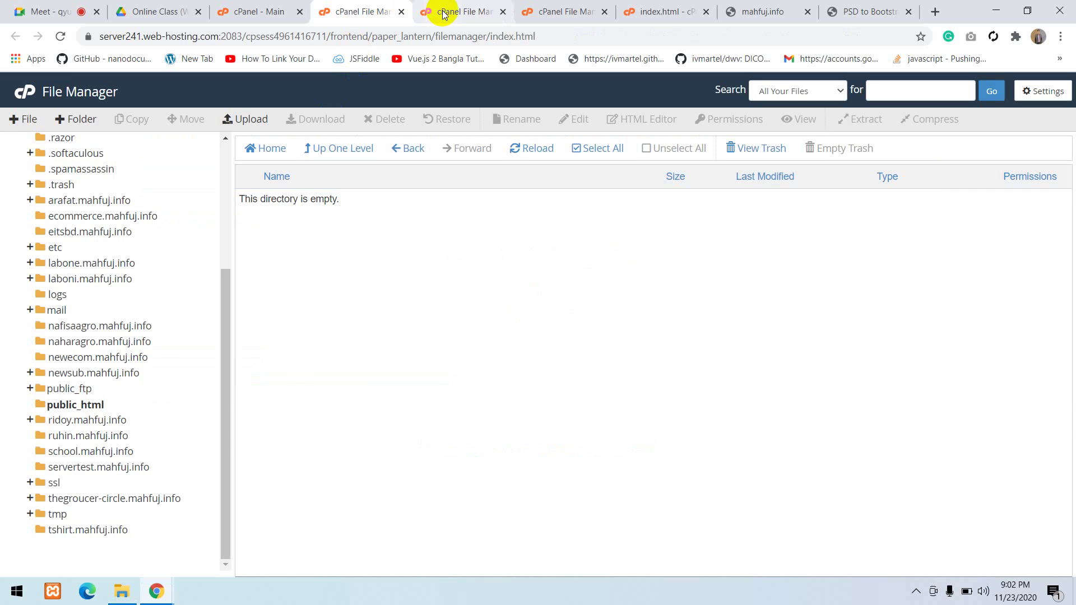
click(502, 12)
click(502, 12)
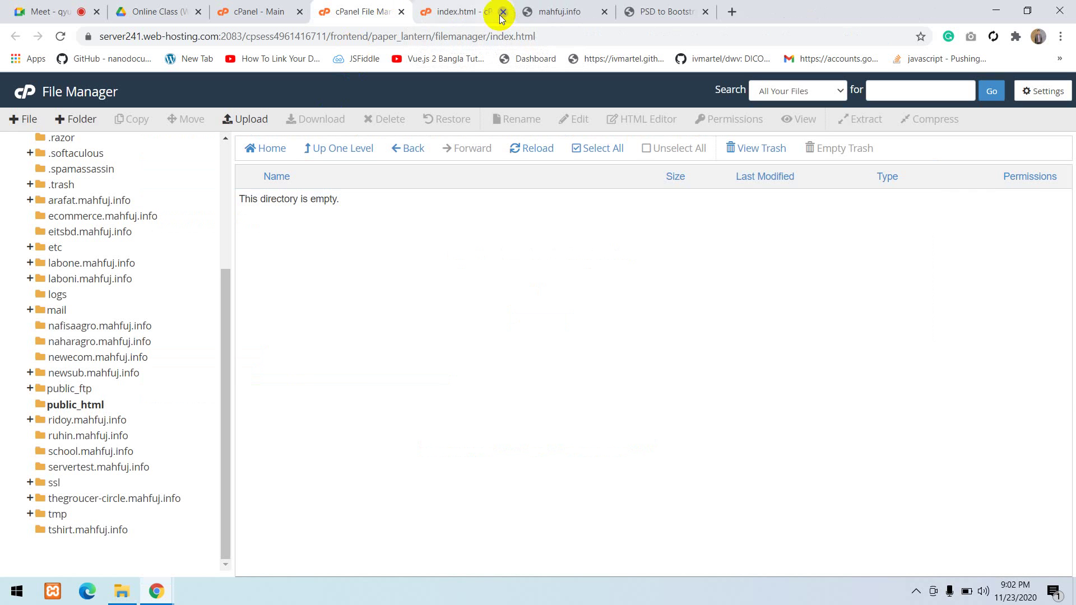
click(503, 12)
click(91, 408)
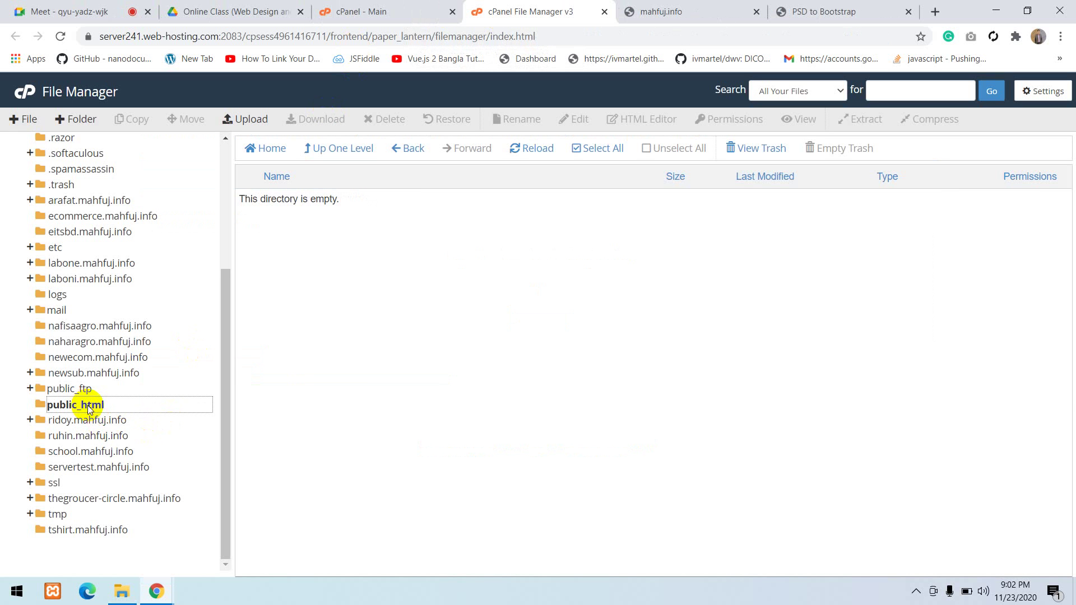
Upload PSD to BOOTSTRAp.zip from D:\Online Class to public_html and reload the folder listing
click(235, 121)
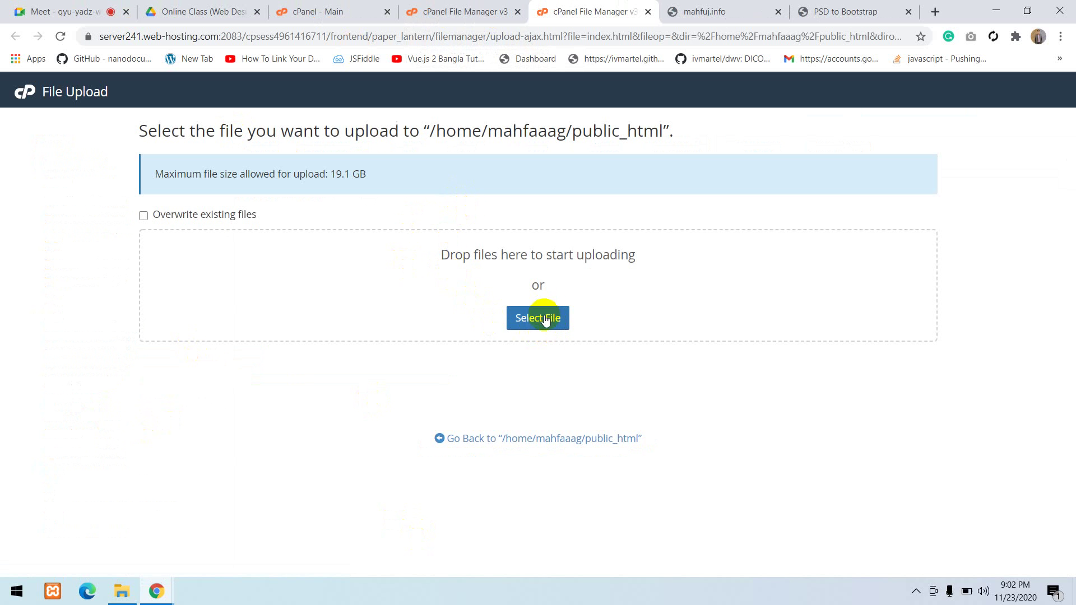
click(550, 318)
scroll(238, 415, down, 2)
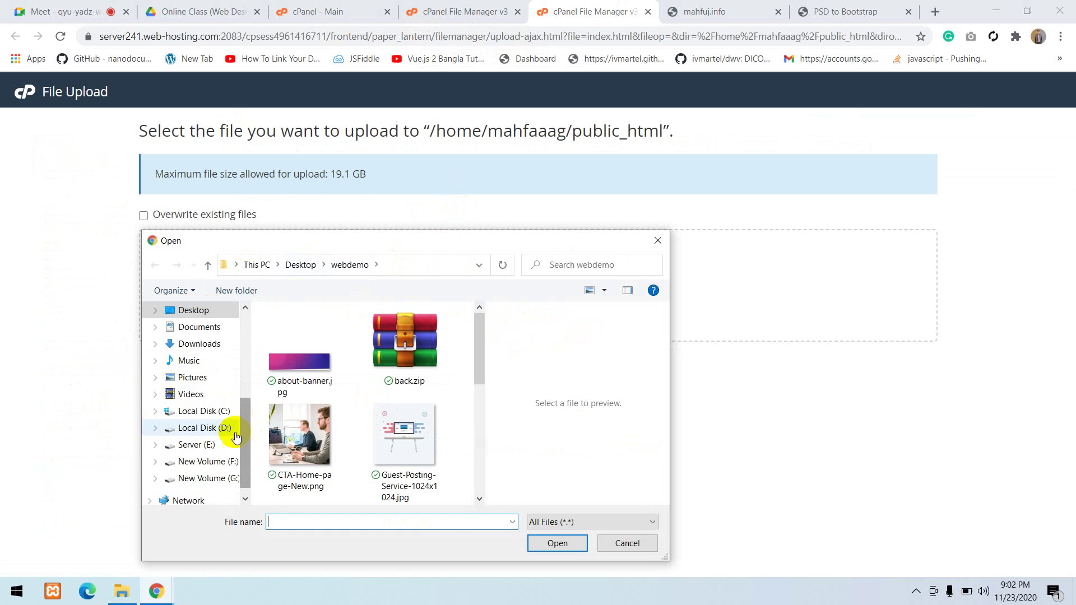
click(205, 429)
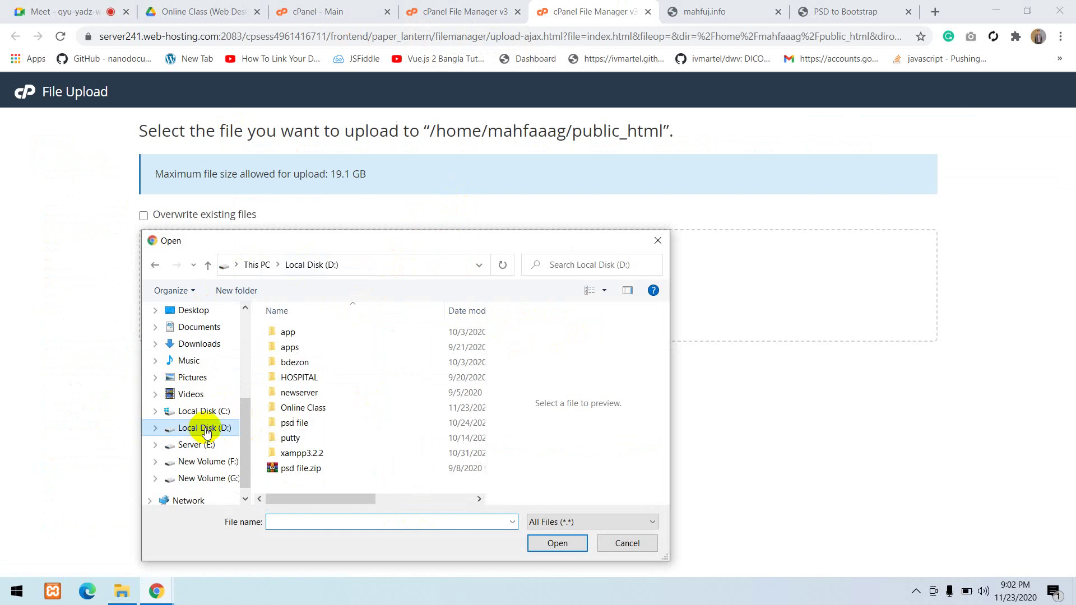
double_click(297, 408)
scroll(295, 413, down, 2)
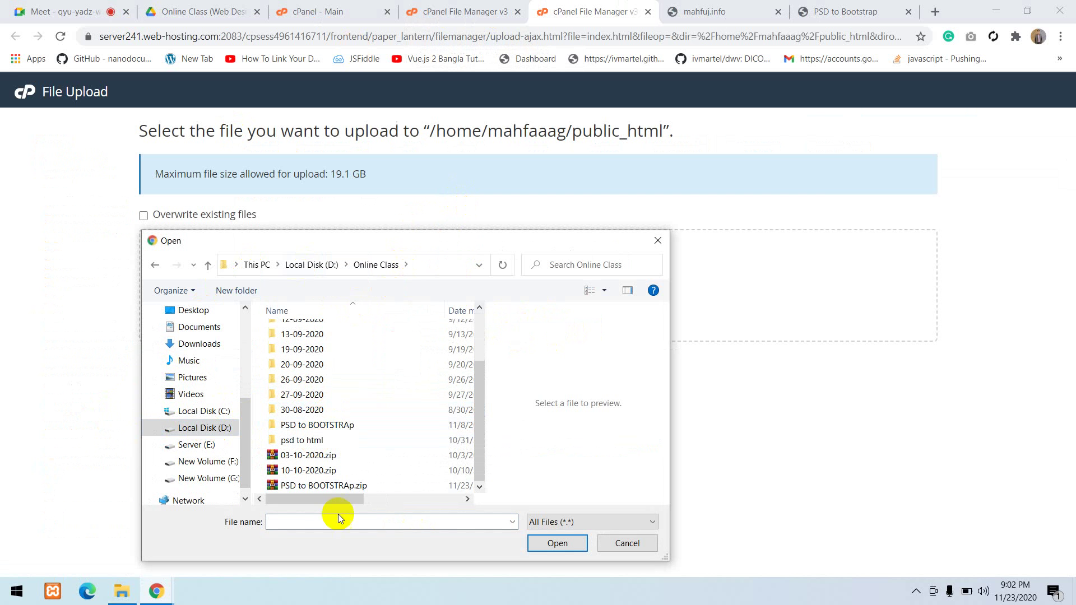
double_click(318, 486)
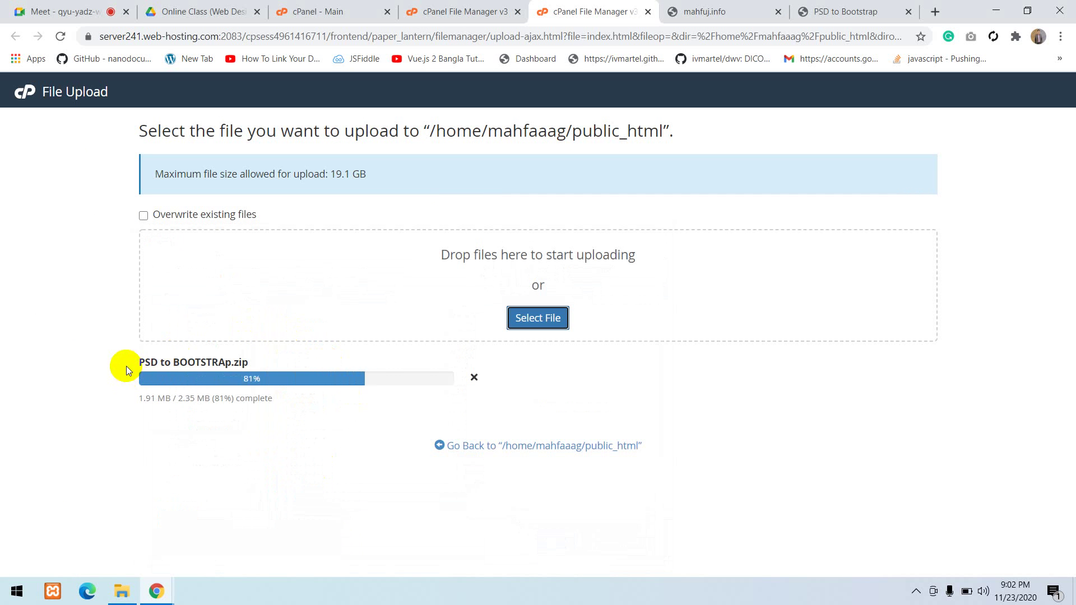
drag(126, 365, 251, 369)
click(347, 430)
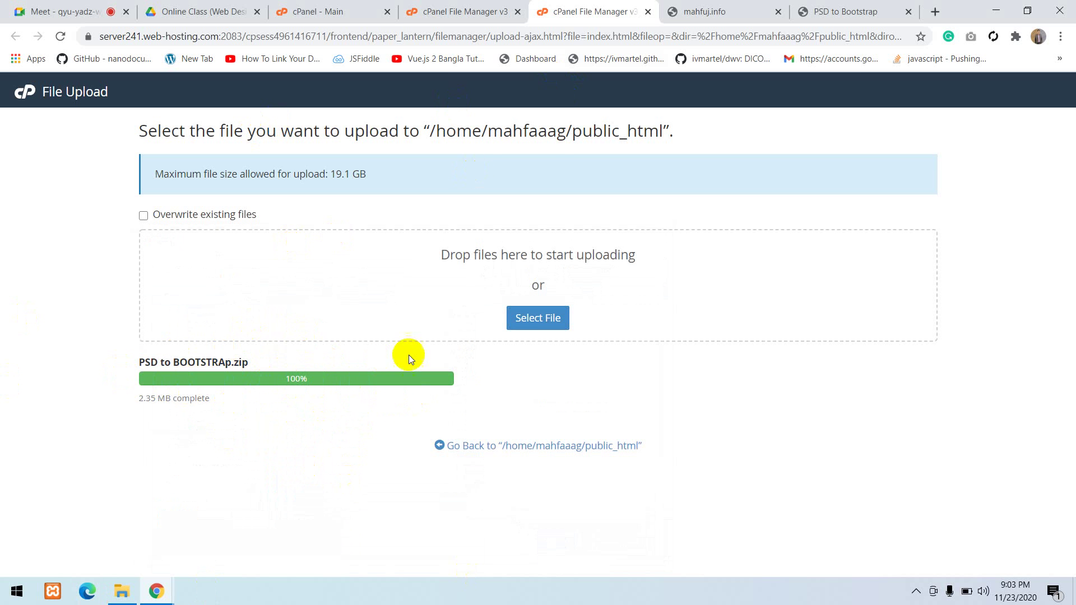
click(647, 12)
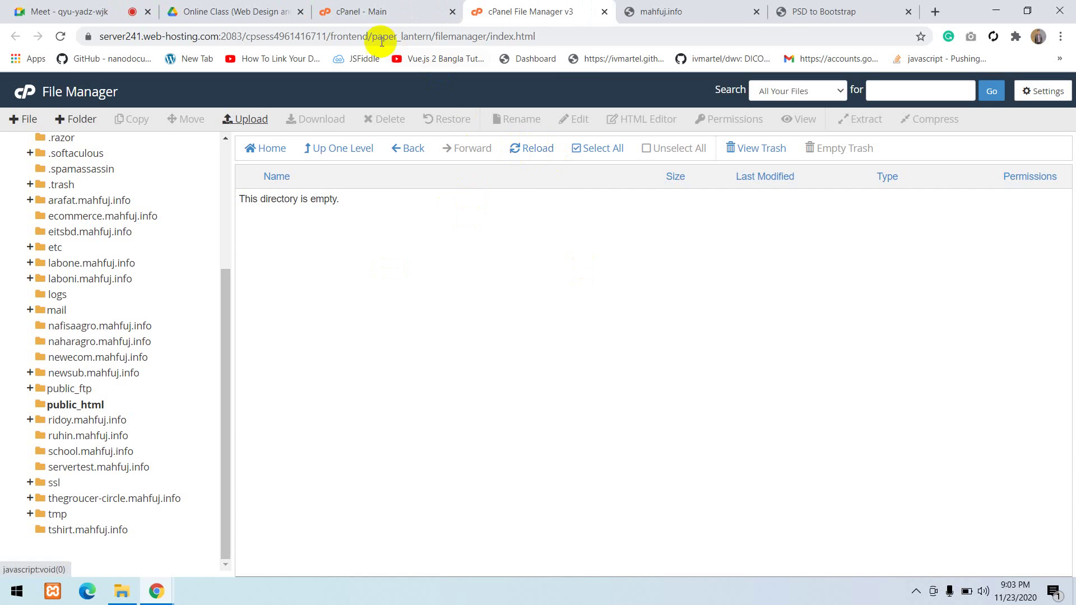
click(528, 152)
click(274, 202)
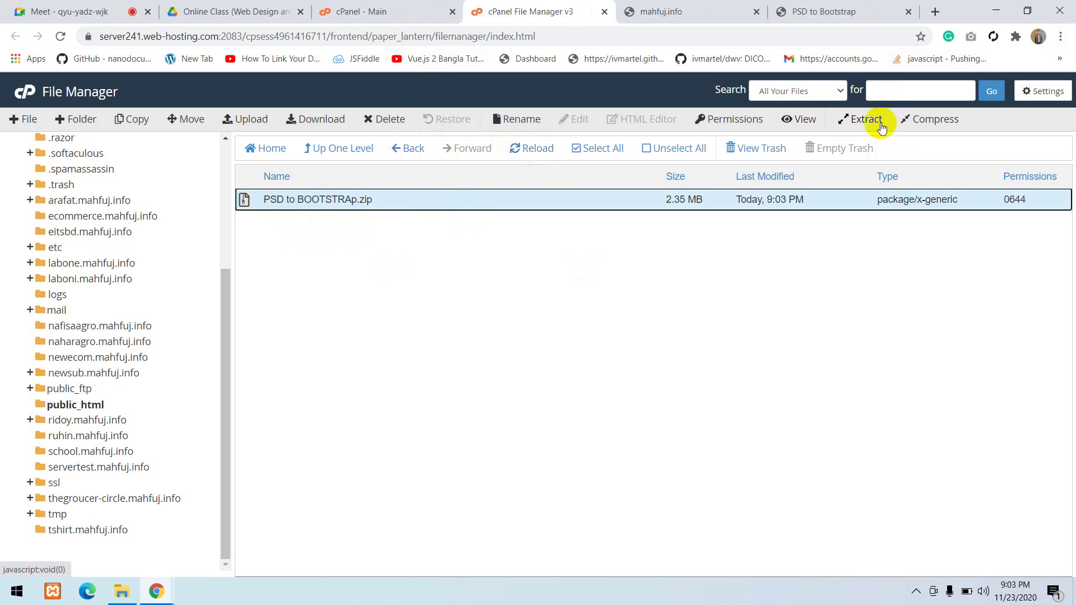
click(923, 122)
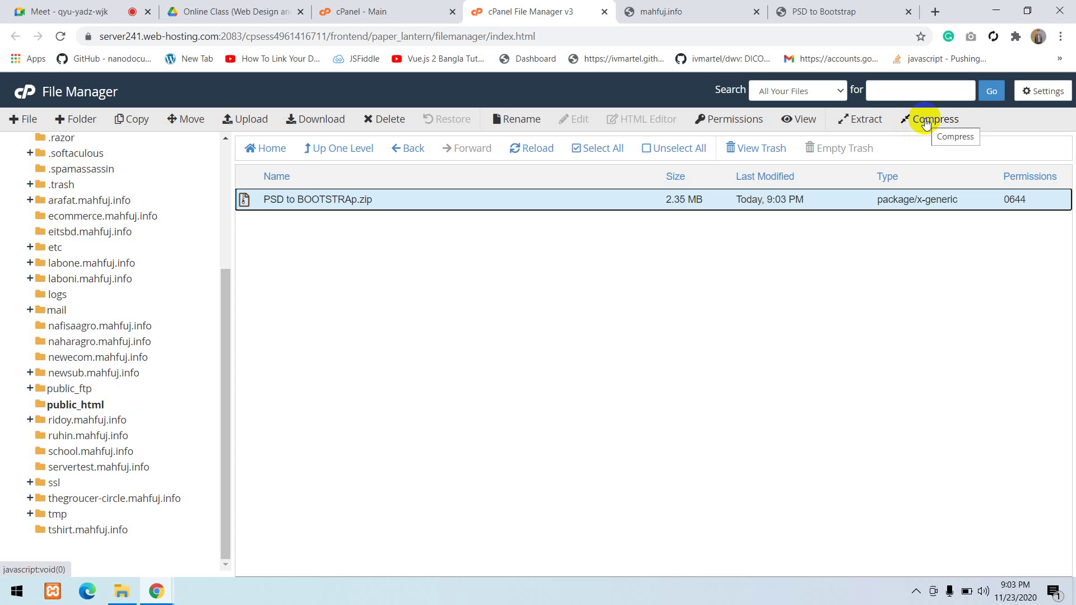
click(863, 125)
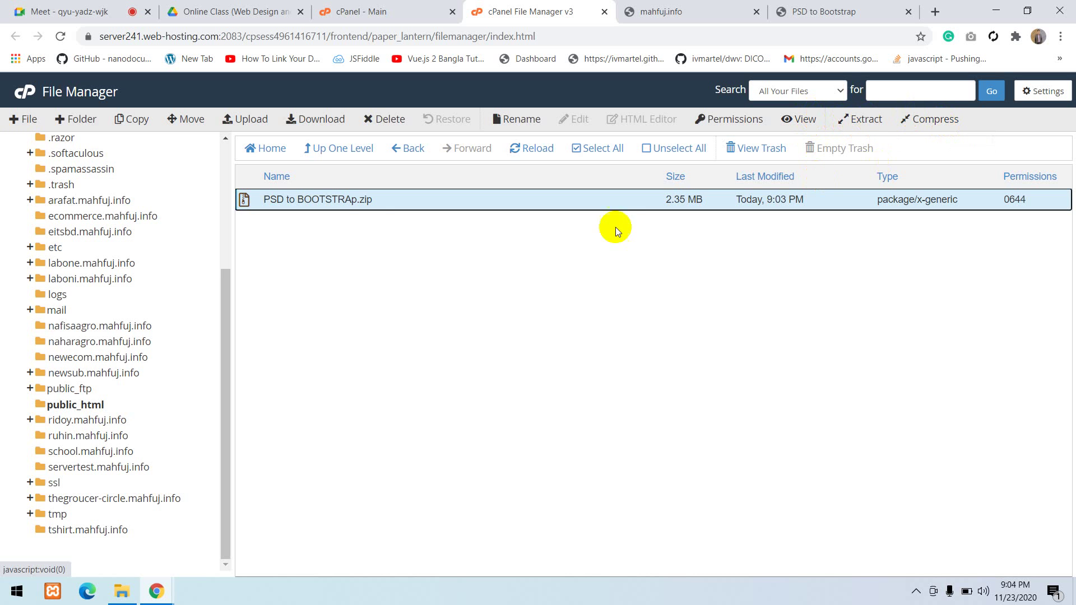
click(294, 199)
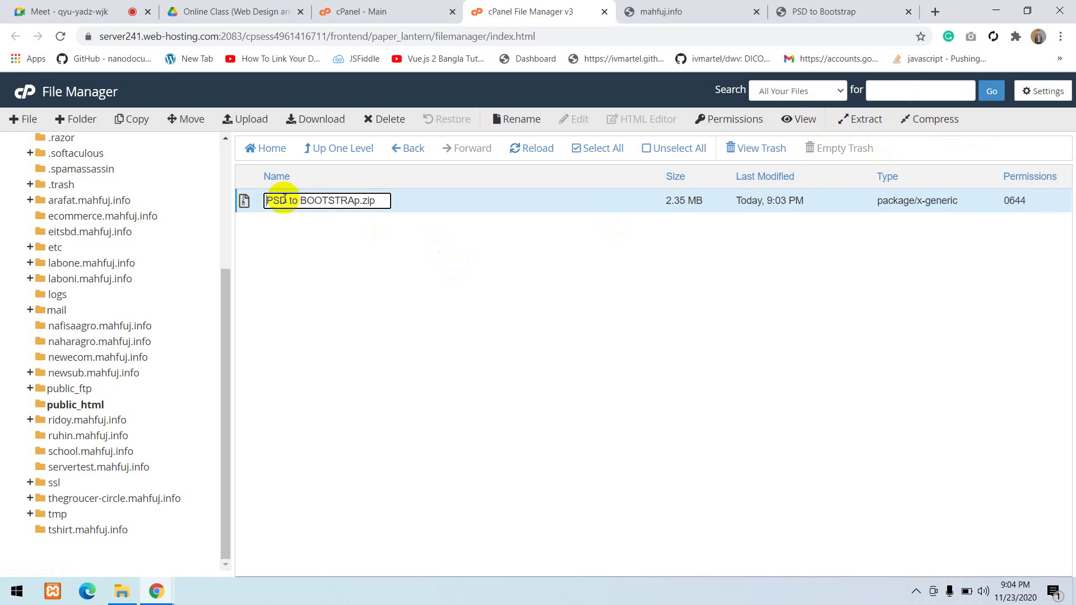
click(254, 199)
click(247, 202)
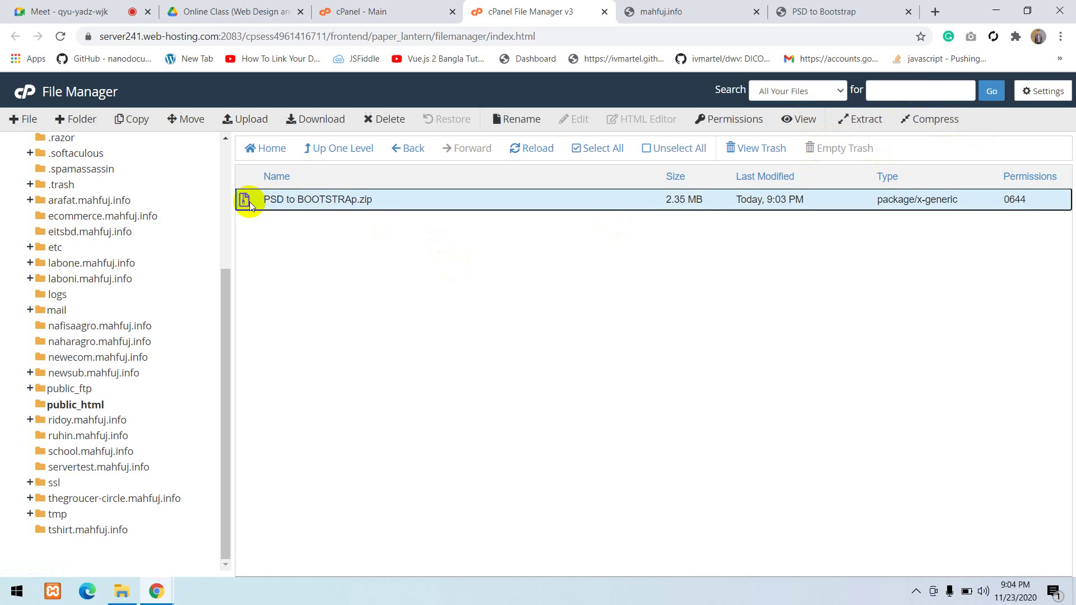
Extract PSD to BOOTSTRAp.zip into /public_html and close the extraction results
right_click(311, 200)
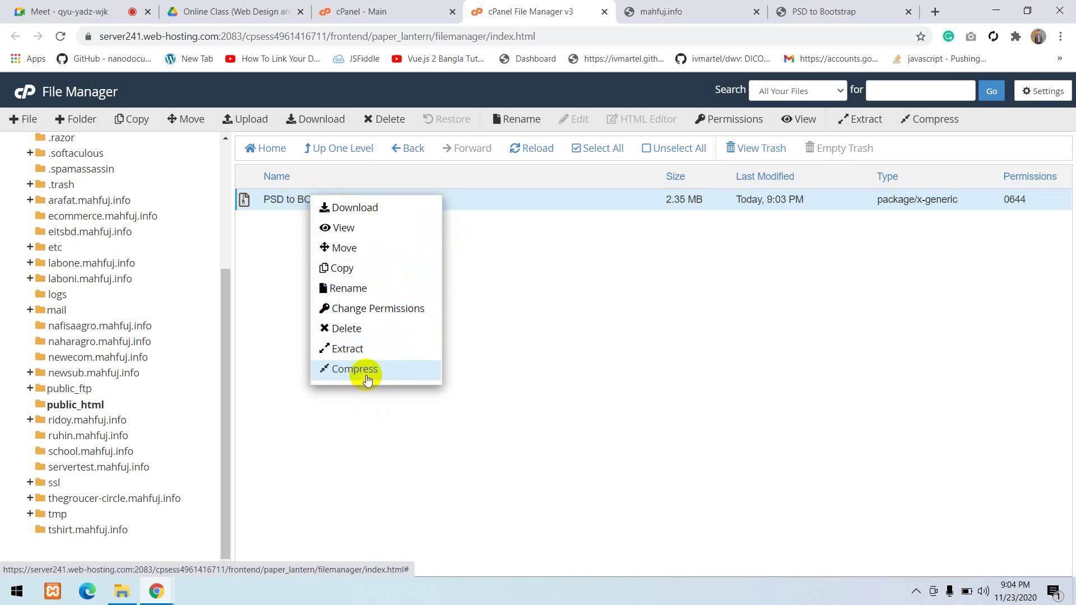
click(346, 349)
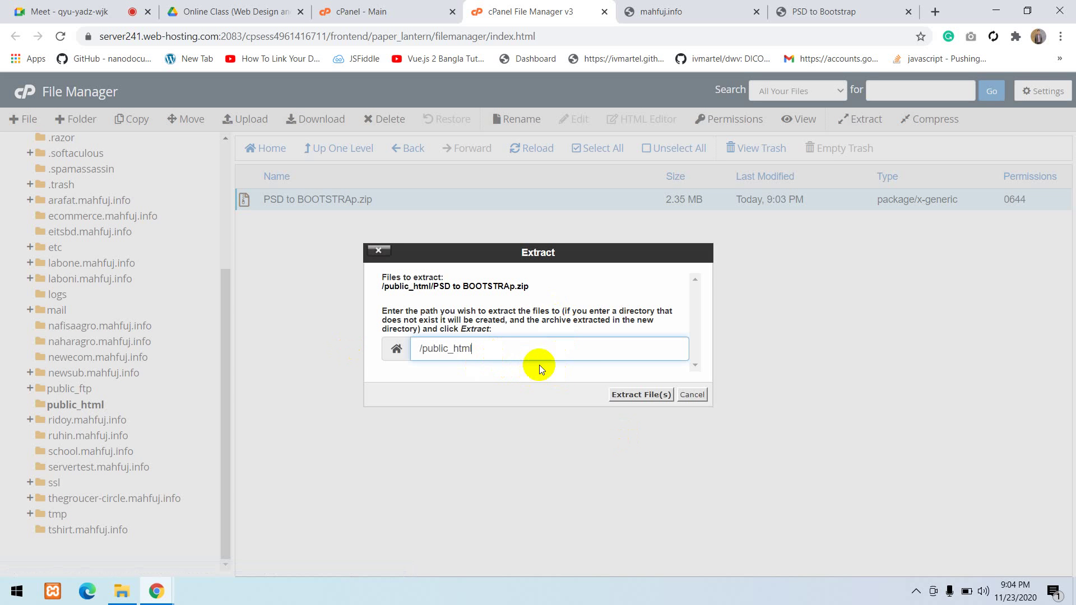
click(475, 348)
drag(476, 348, 427, 349)
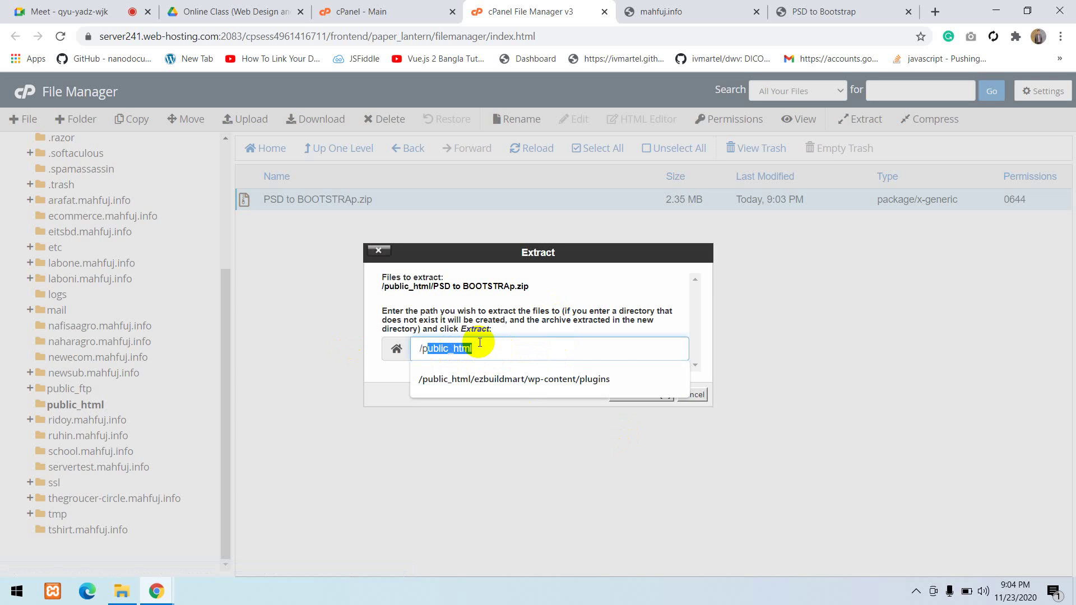
click(658, 297)
click(639, 396)
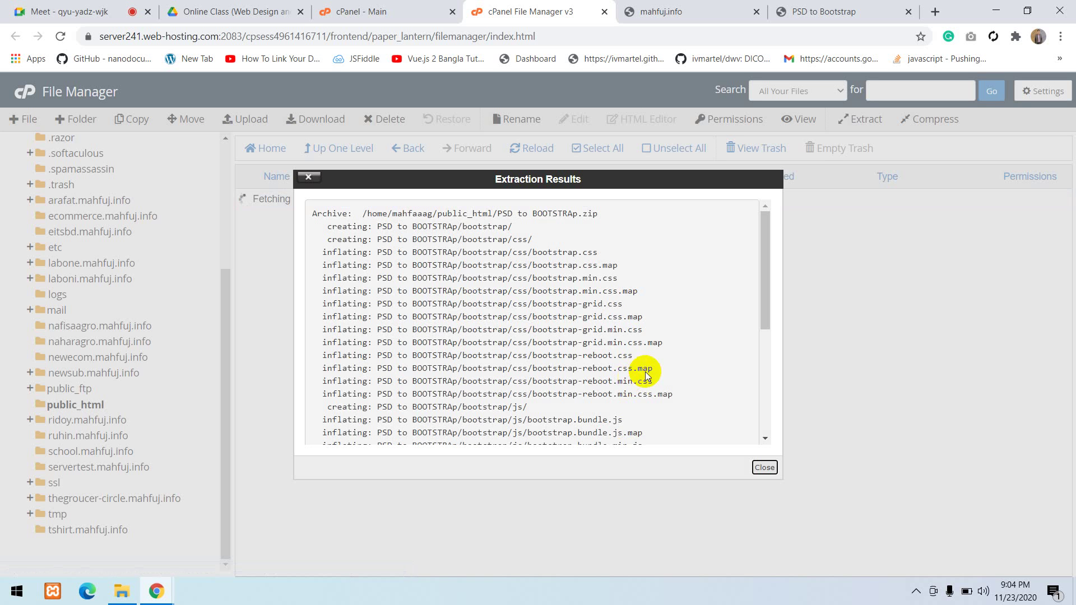
click(764, 467)
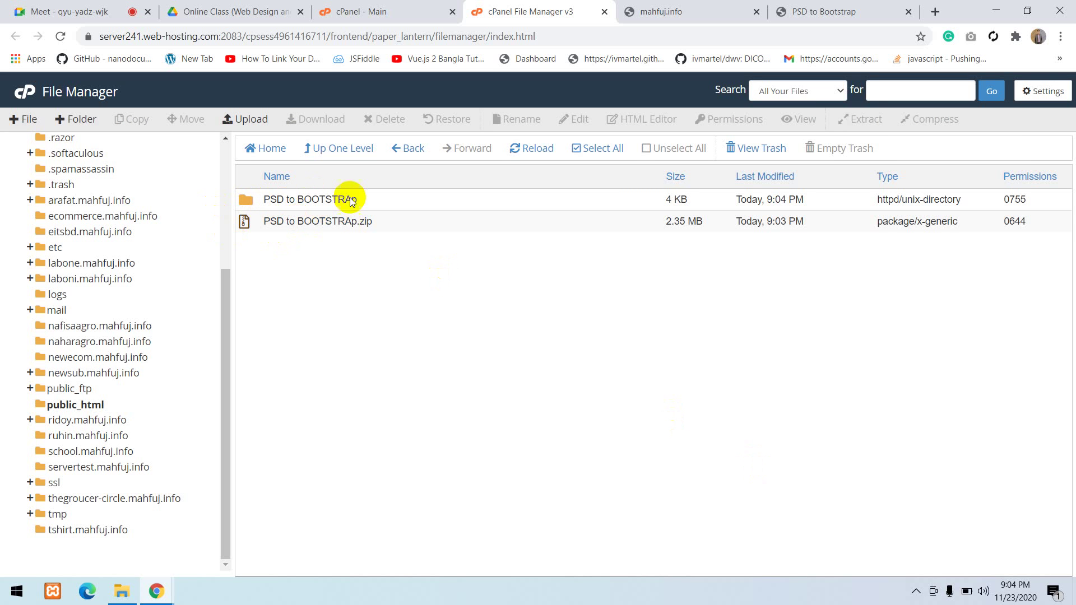
Move PSD to BOOTSTRAp.zip from public_html to the trash
click(255, 224)
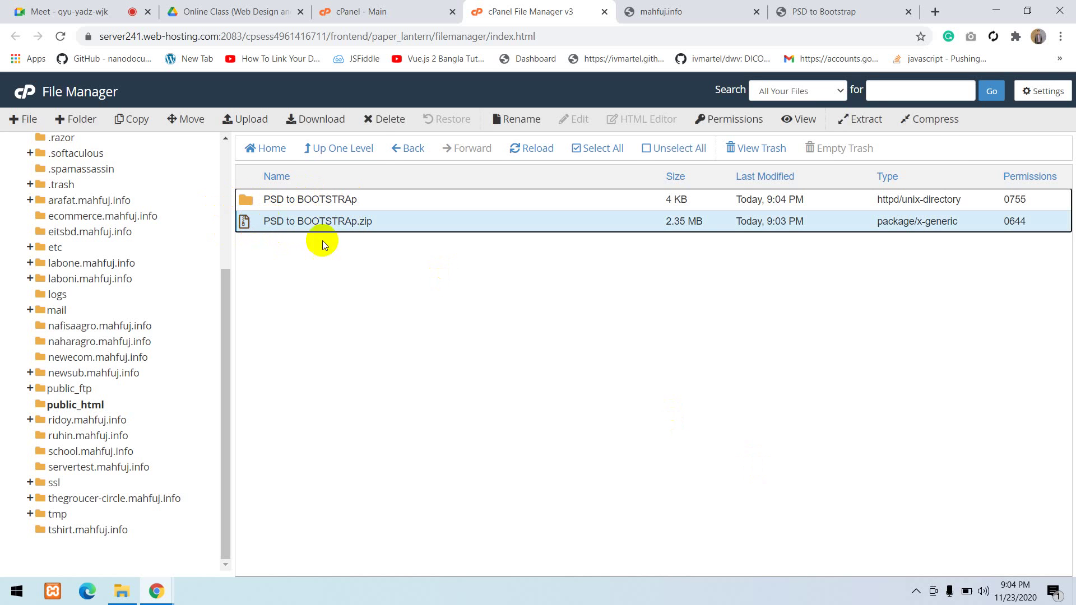
click(378, 120)
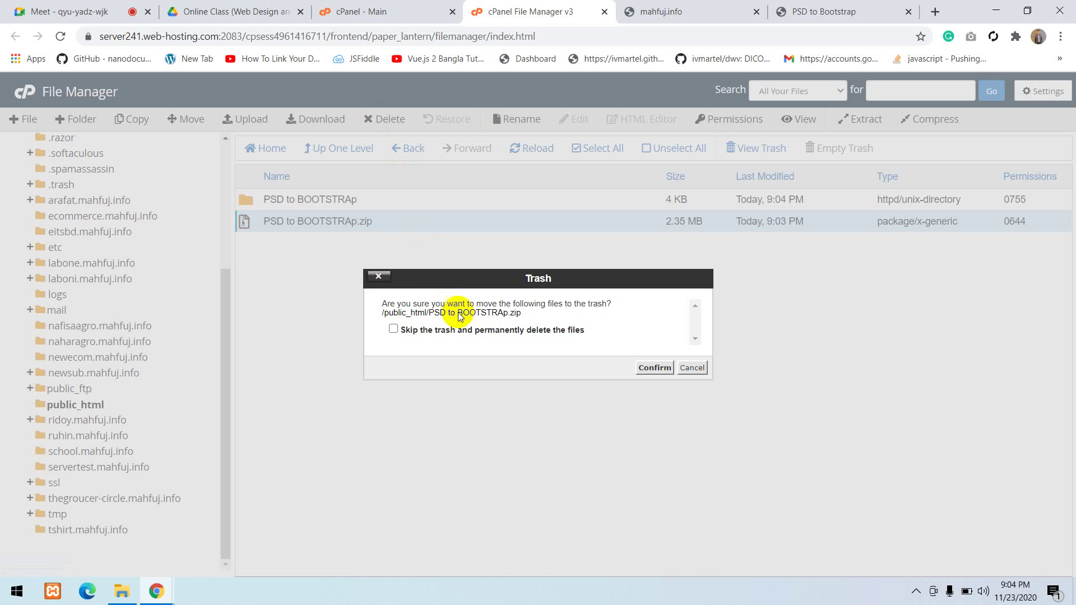
click(653, 367)
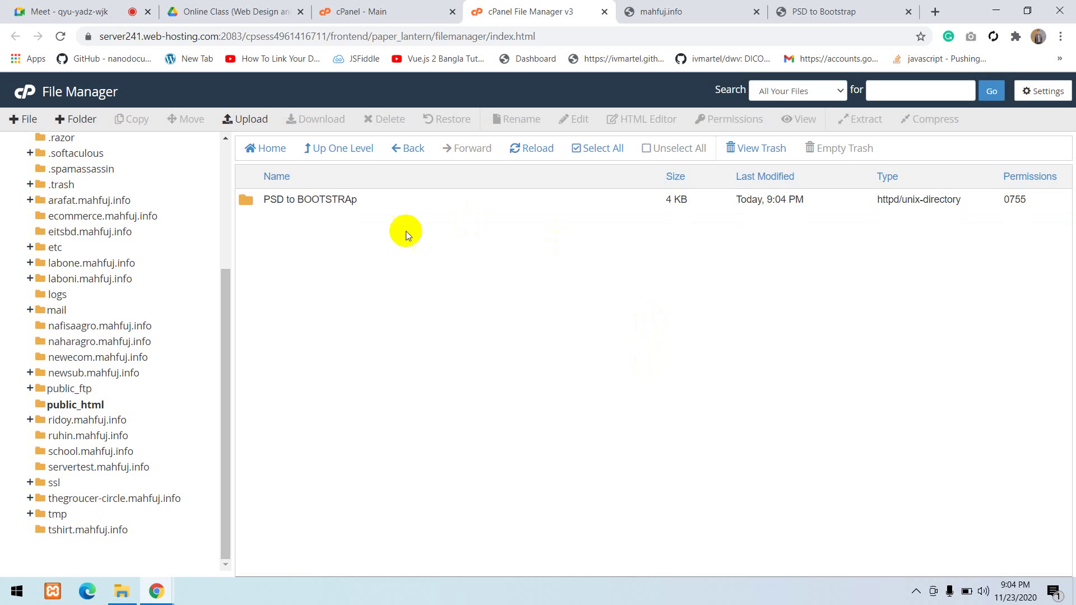
Examine the contents and path of the extracted PSD to BOOTSTRAp folder, and go back up to public_html
double_click(250, 209)
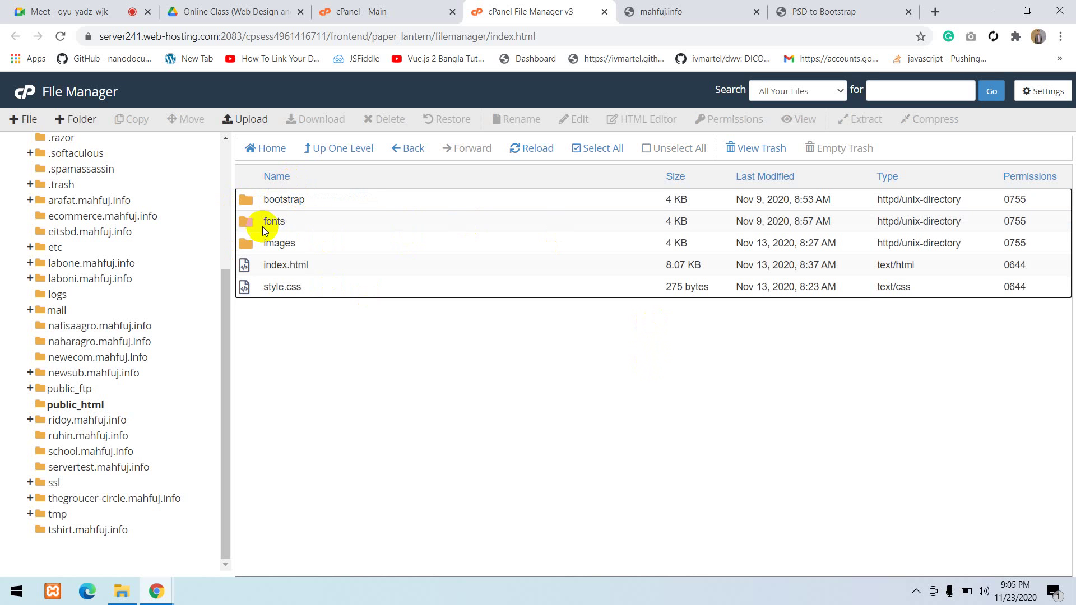
click(289, 263)
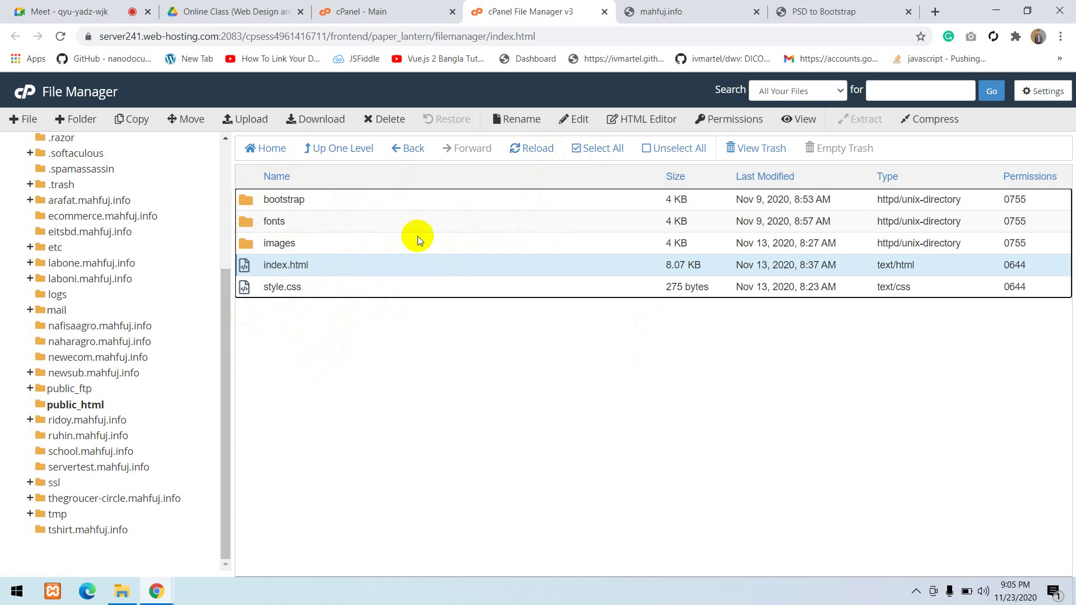
scroll(136, 176, up, 4)
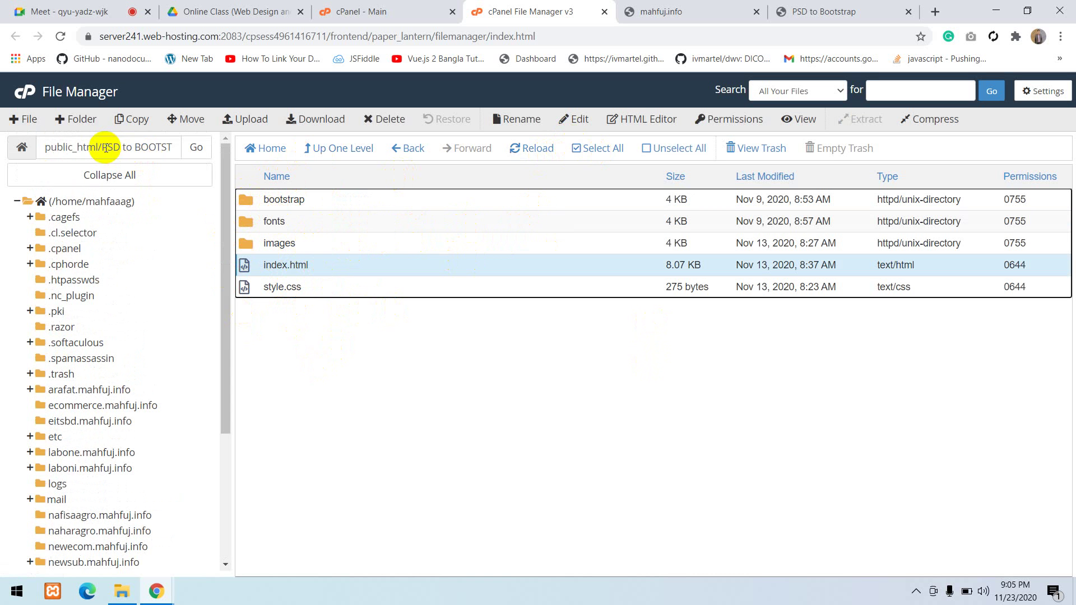
click(367, 149)
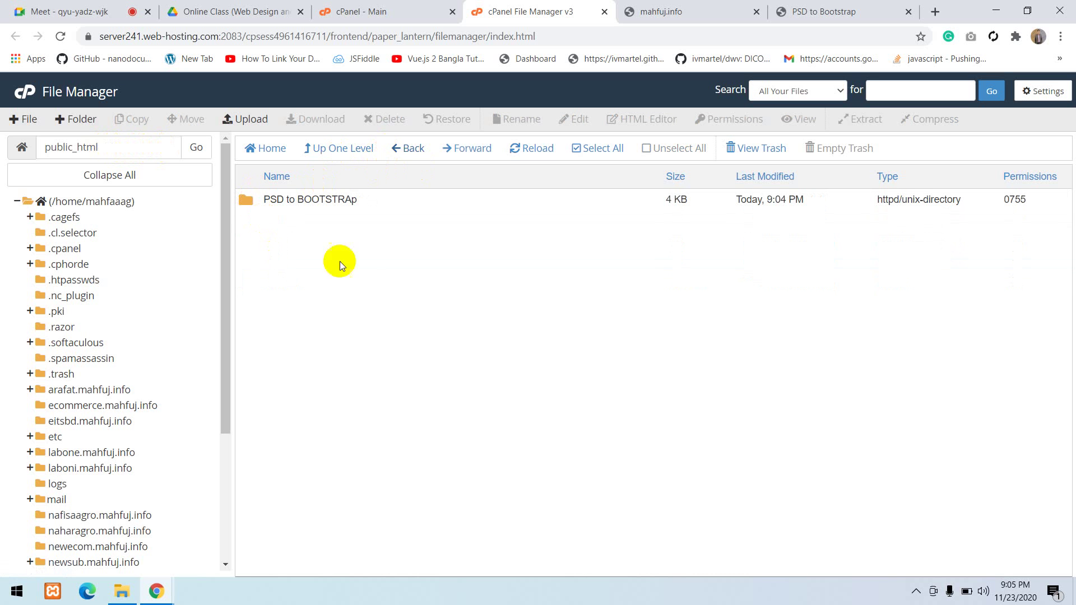
drag(87, 147, 40, 146)
click(281, 328)
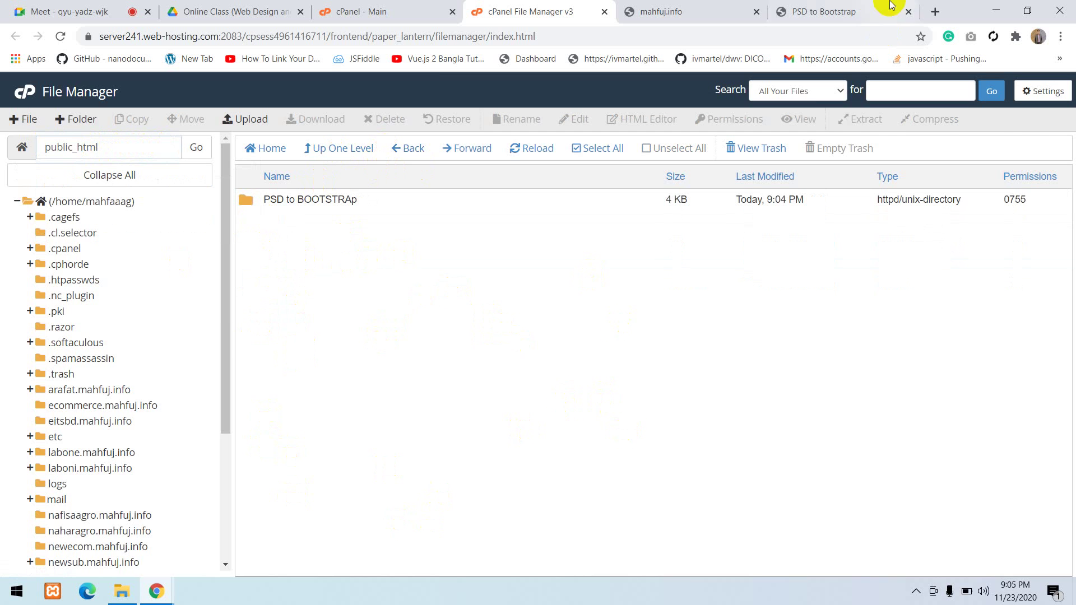
Compare the local PSD to Bootstrap page with the live mahfuj.info page, and return to File Manager
click(801, 13)
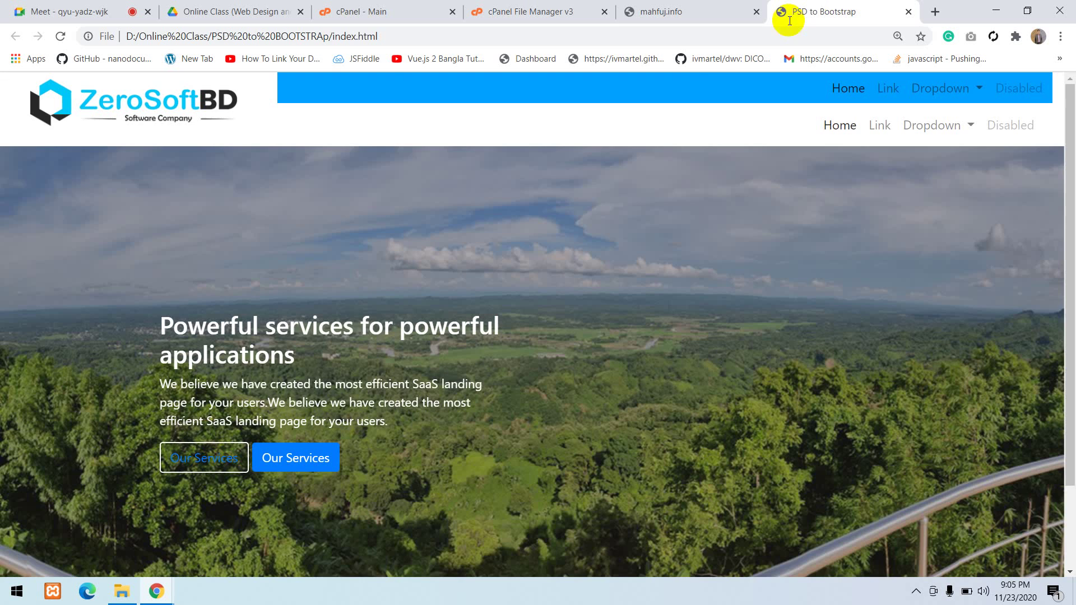
click(740, 11)
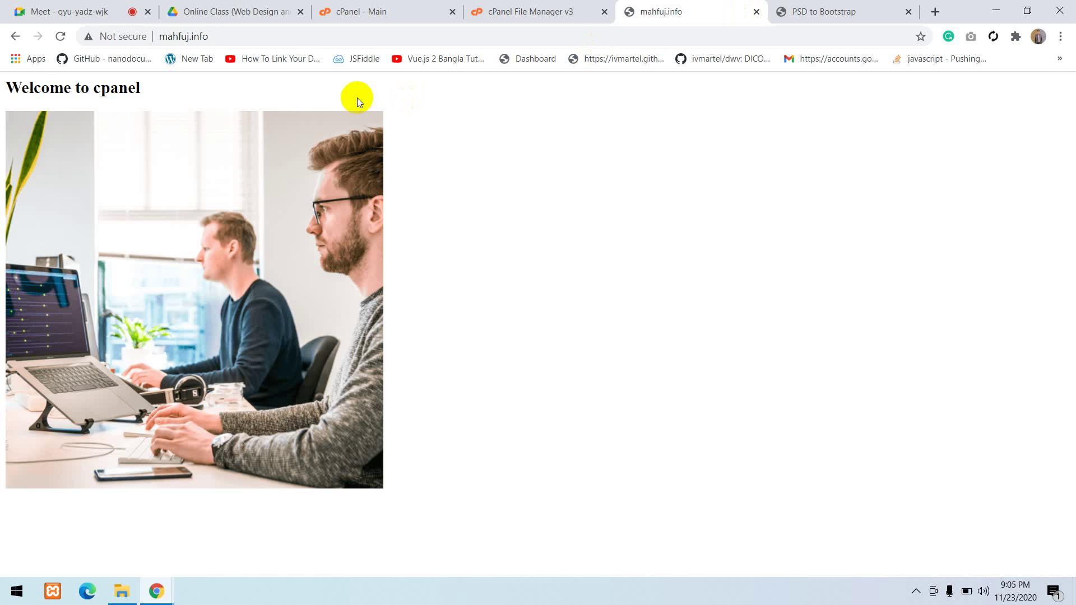
click(582, 10)
Move all contents of the PSD to BOOTSTRAp folder to /public_html/, and go back up to public_html
double_click(248, 203)
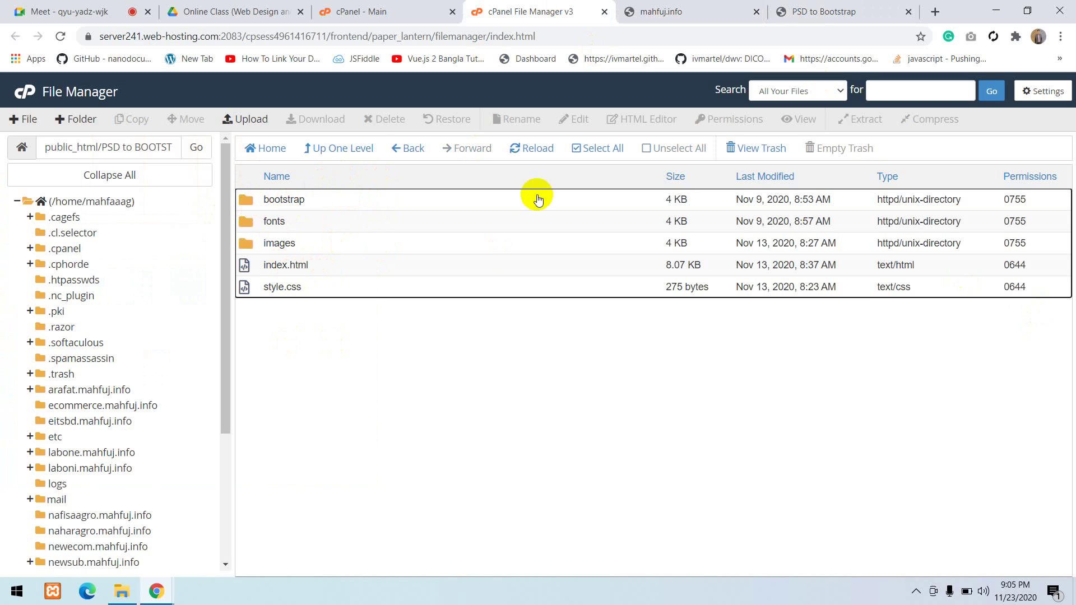
click(589, 149)
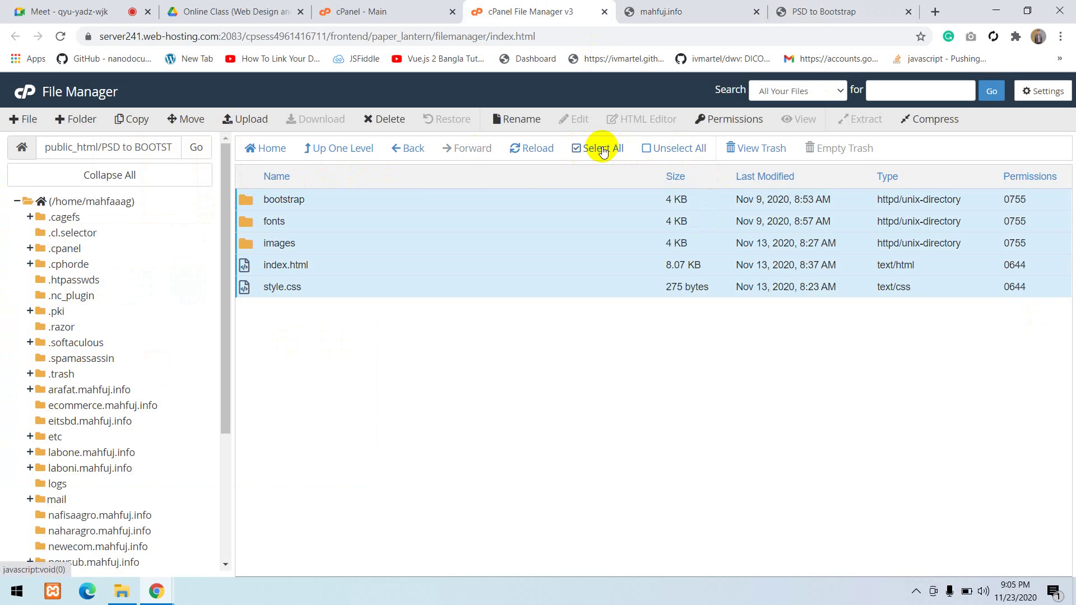
right_click(393, 213)
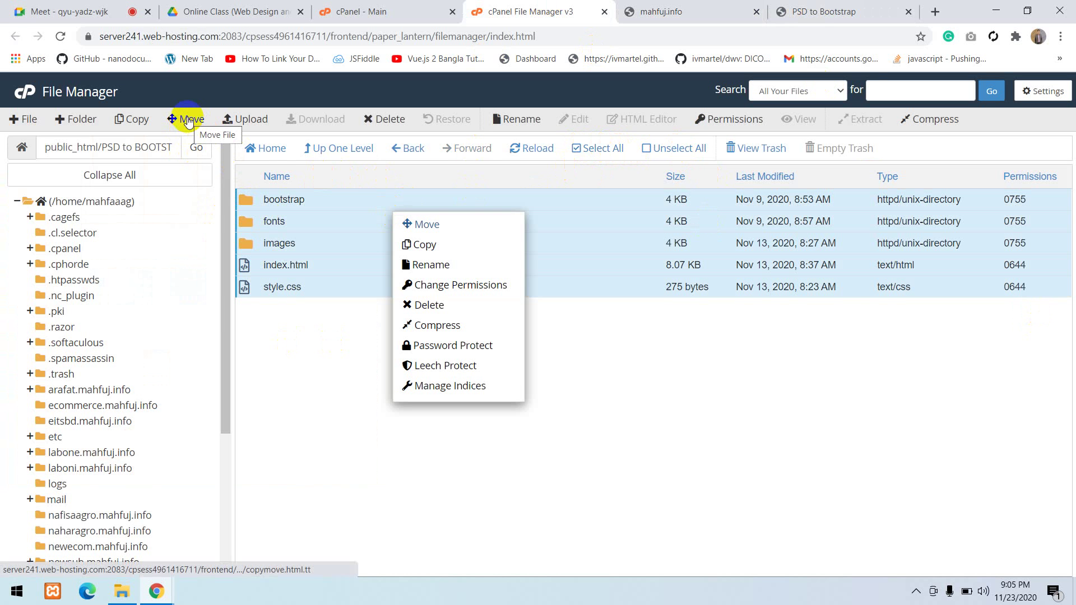
click(418, 226)
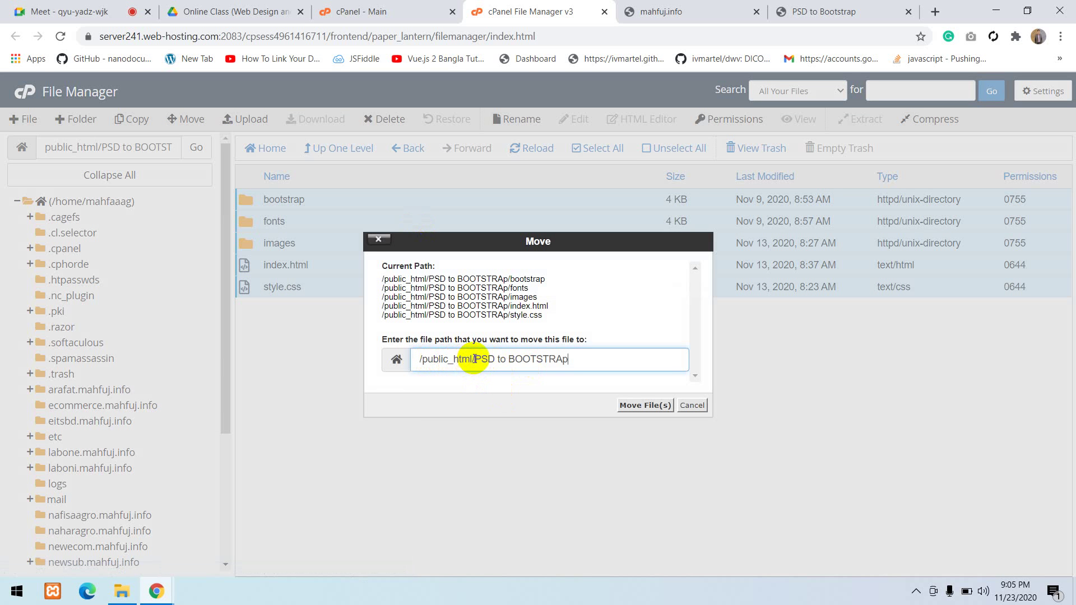
drag(477, 358, 615, 357)
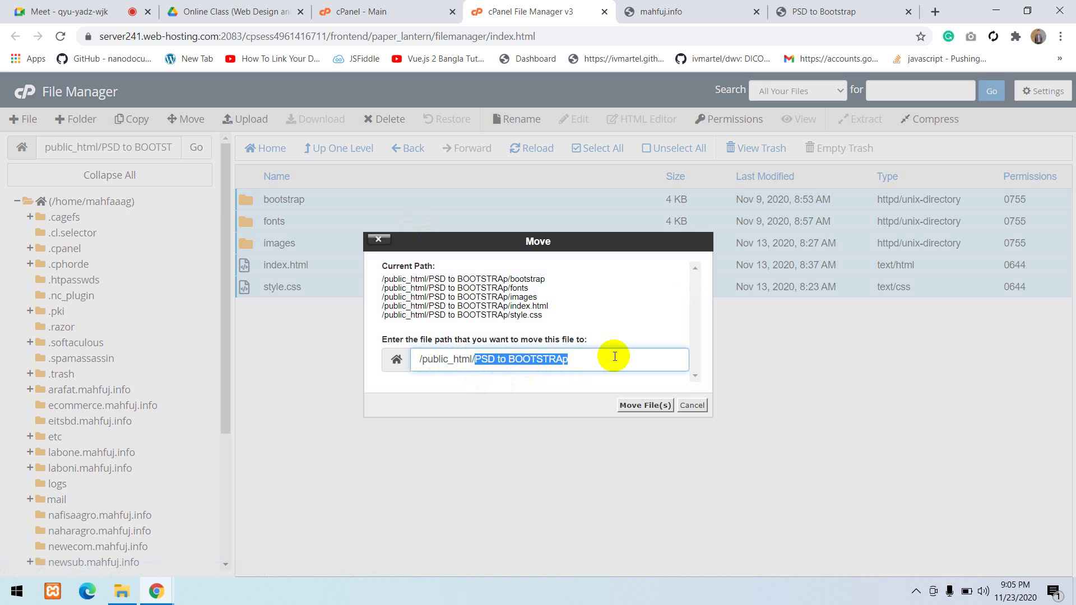
key(BackSpace)
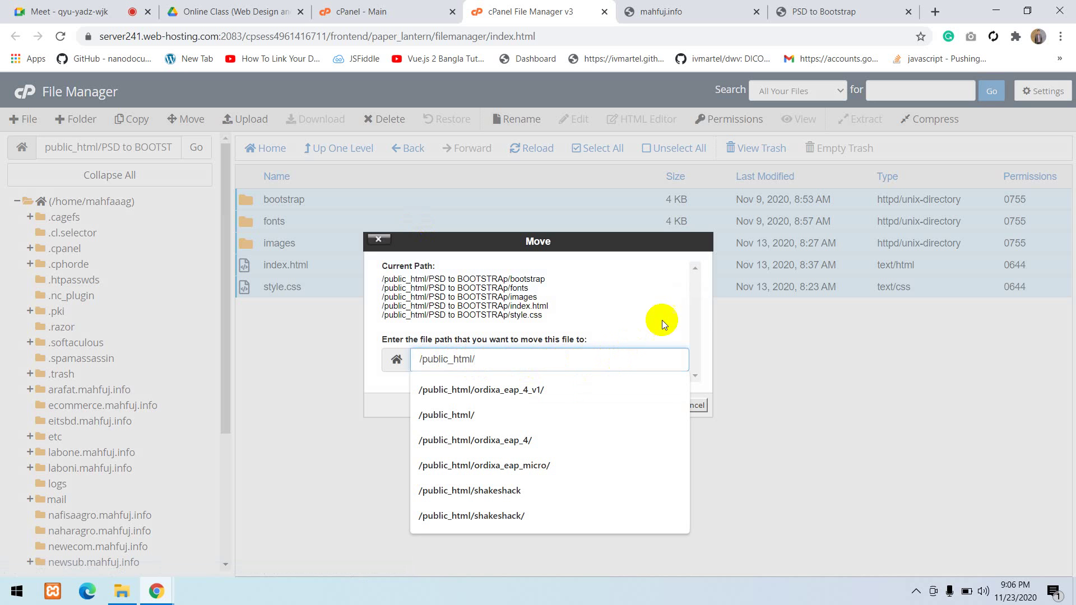
click(711, 368)
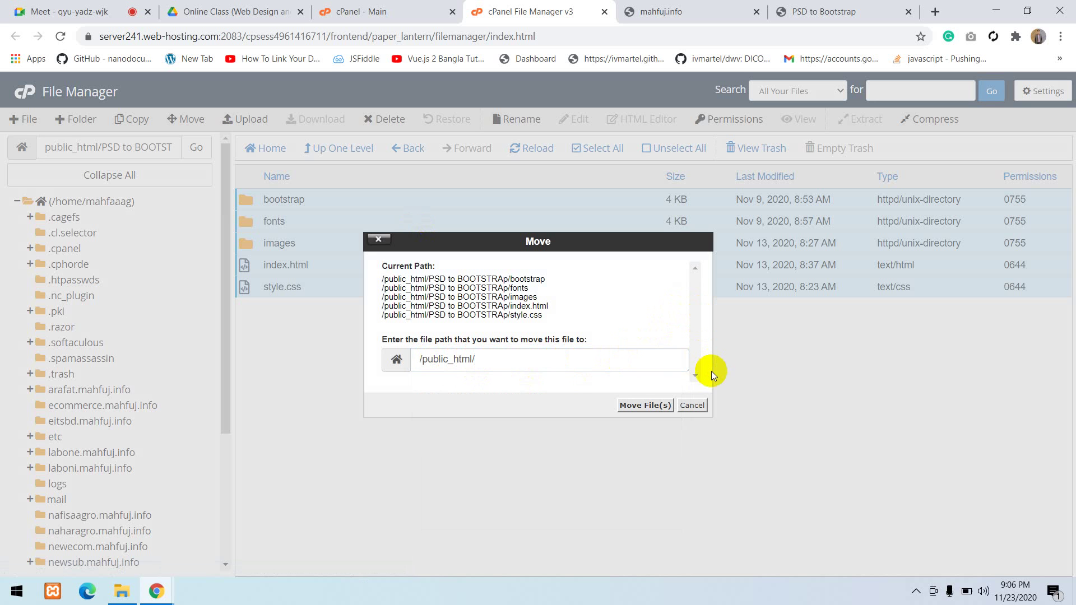
click(644, 405)
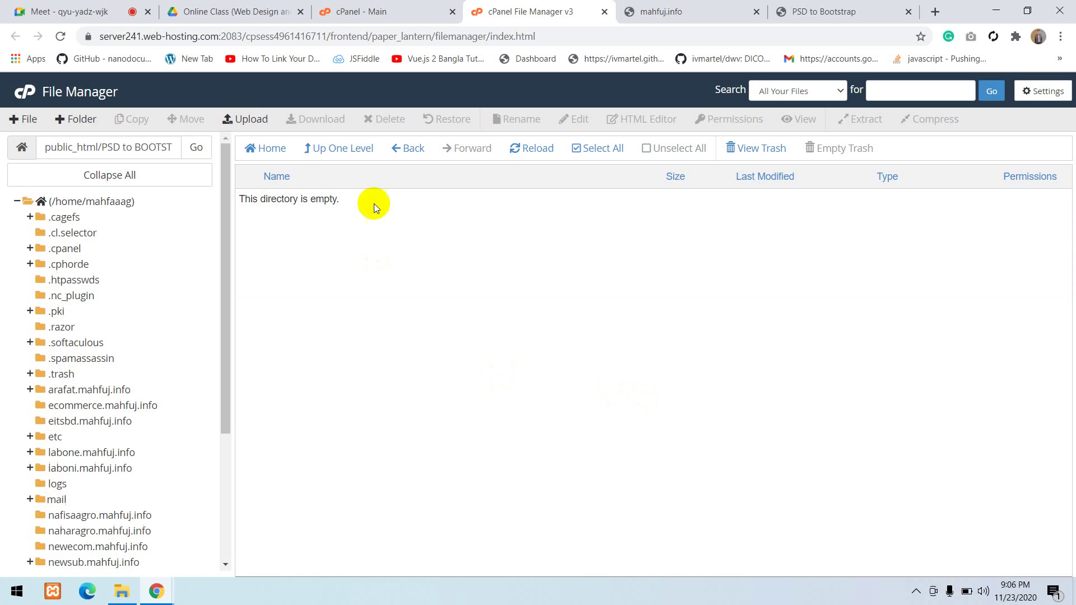
click(340, 149)
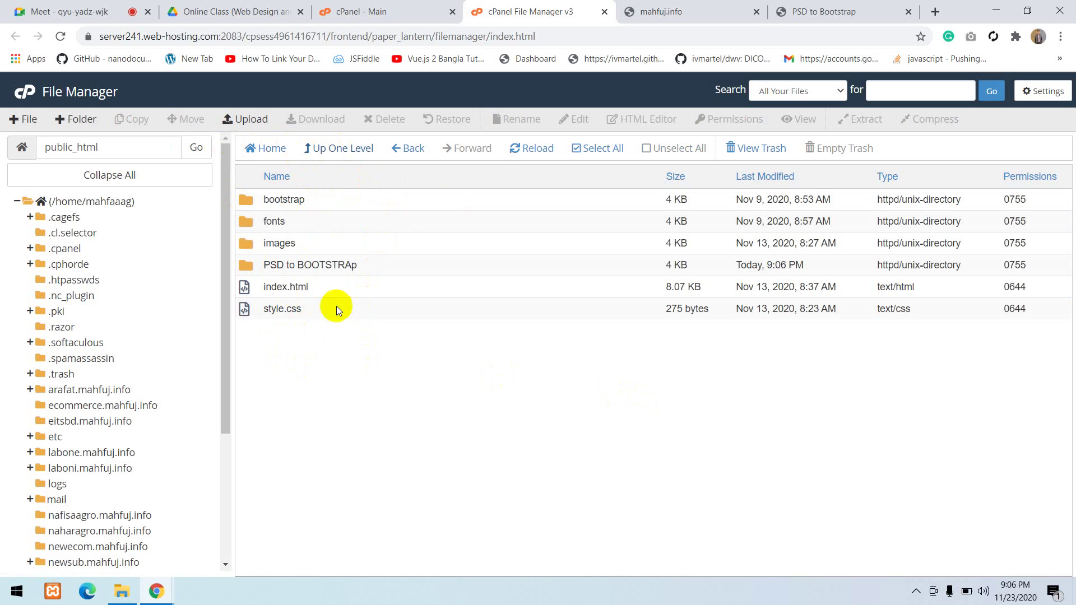
Select index.html in public_html and reload mahfuj.info to view the newly published site
click(290, 297)
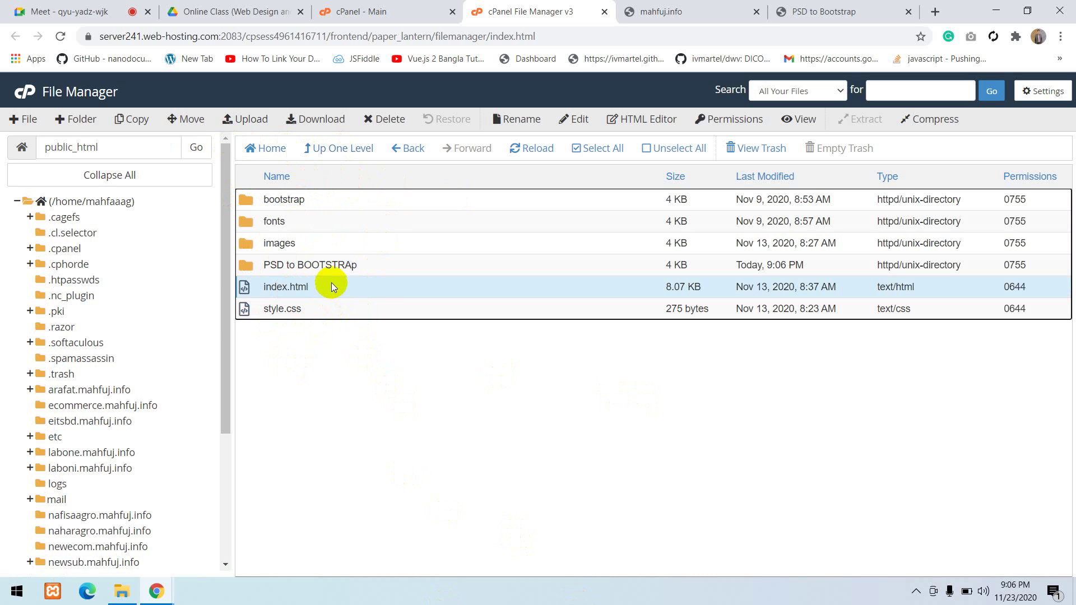
click(699, 10)
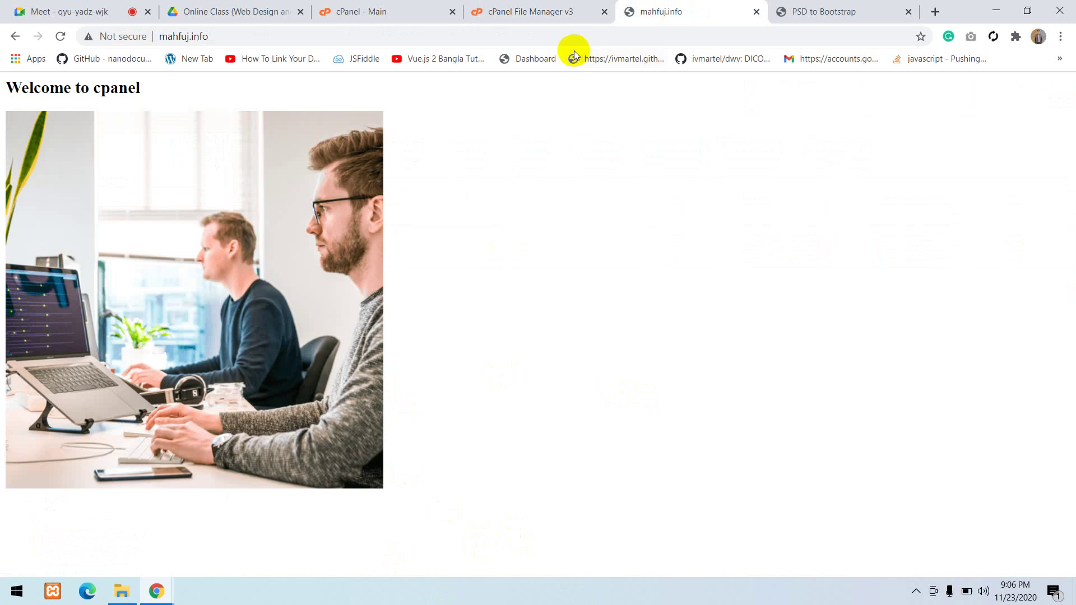
right_click(515, 164)
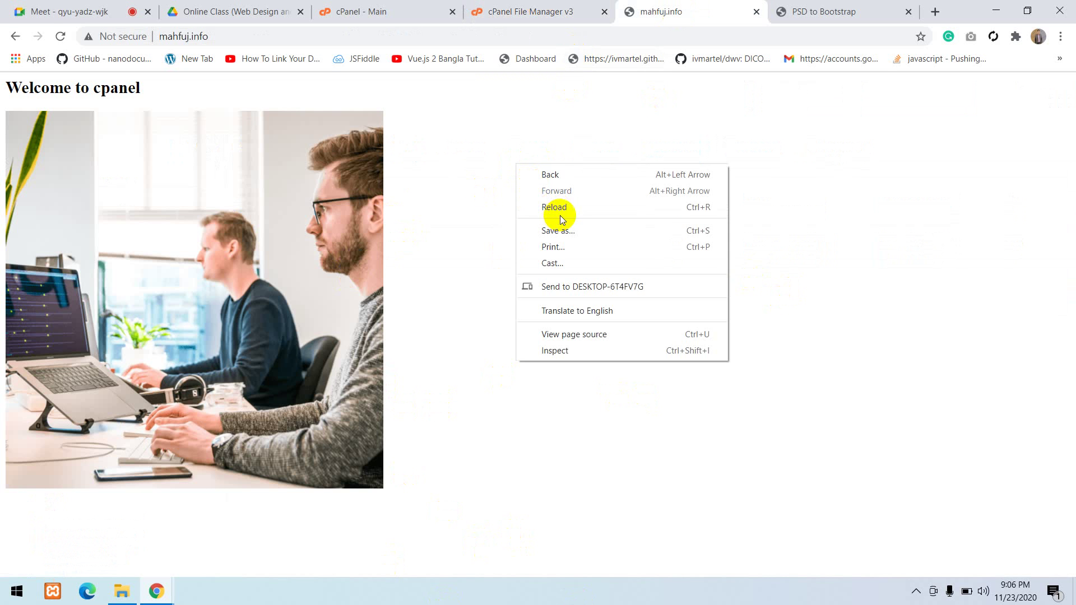
click(555, 207)
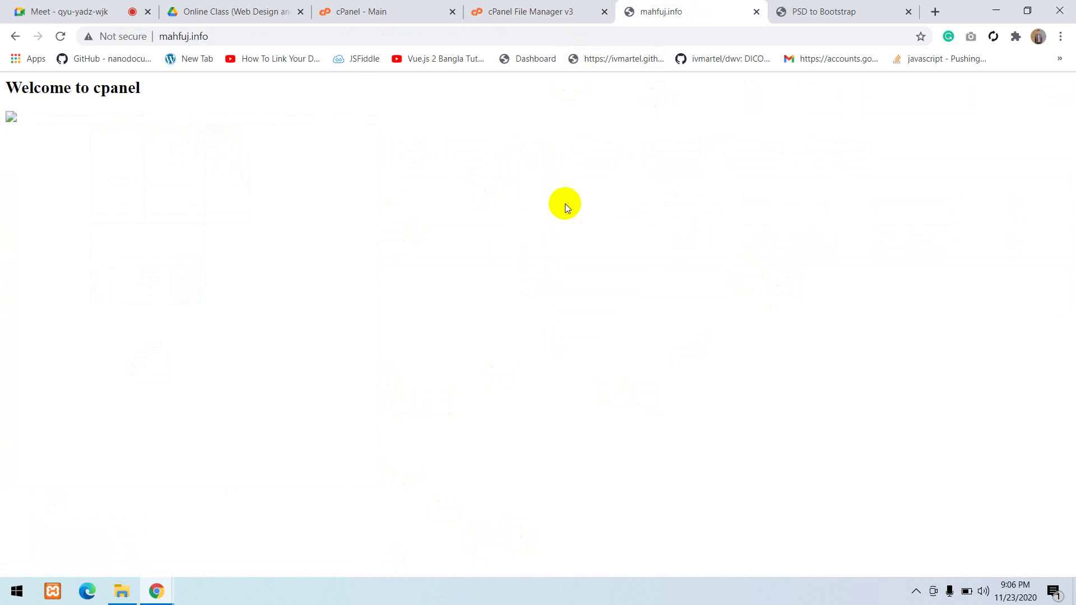
key(F5)
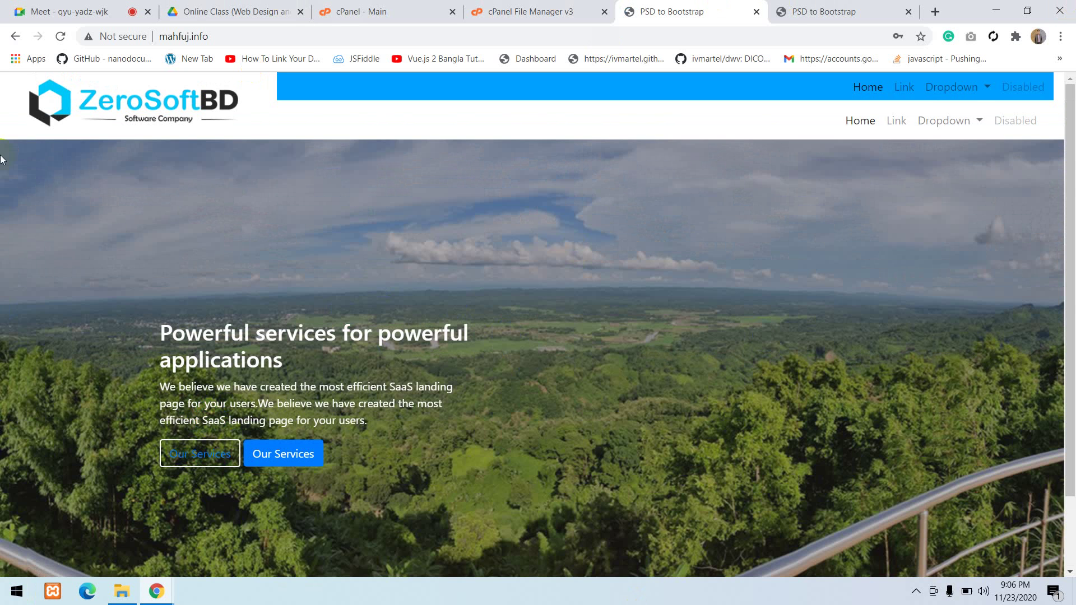
Examine how the public_html directory path in File Manager relates to the mahfuj.info domain address
click(526, 11)
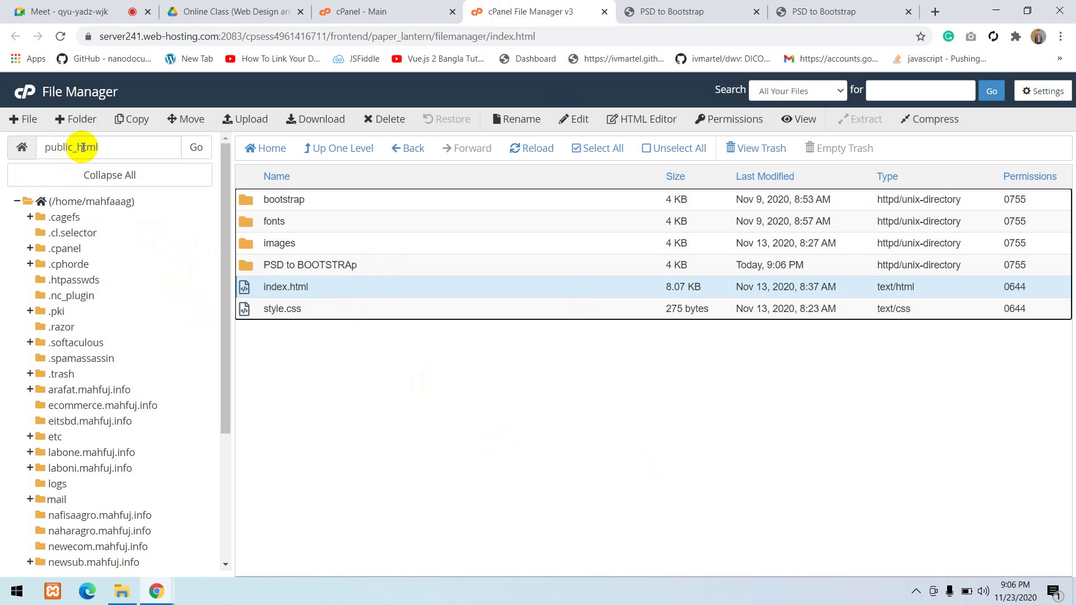
drag(102, 147, 77, 145)
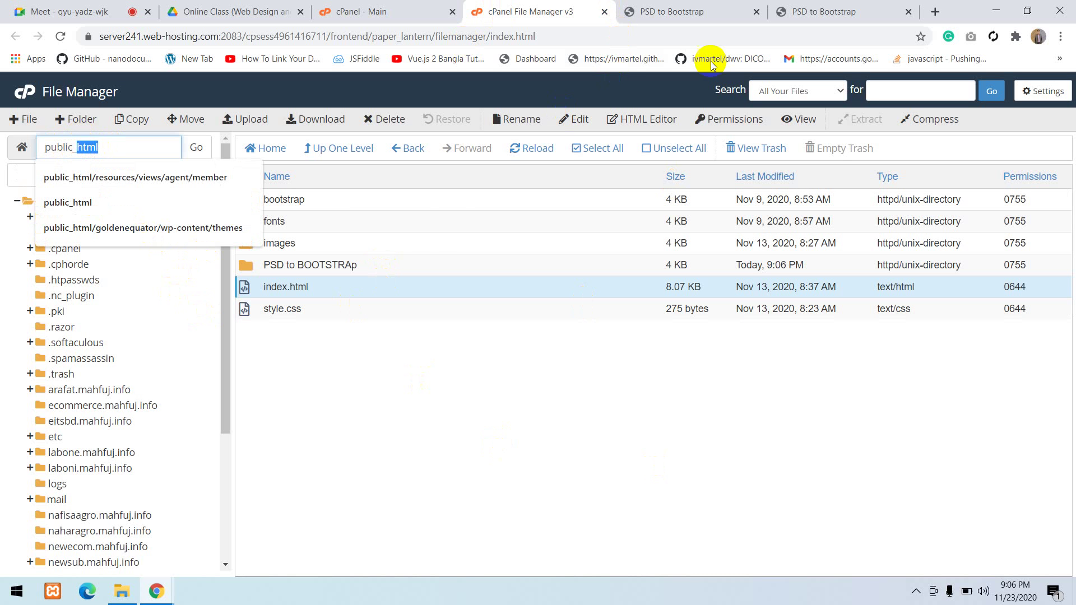
click(659, 13)
click(157, 36)
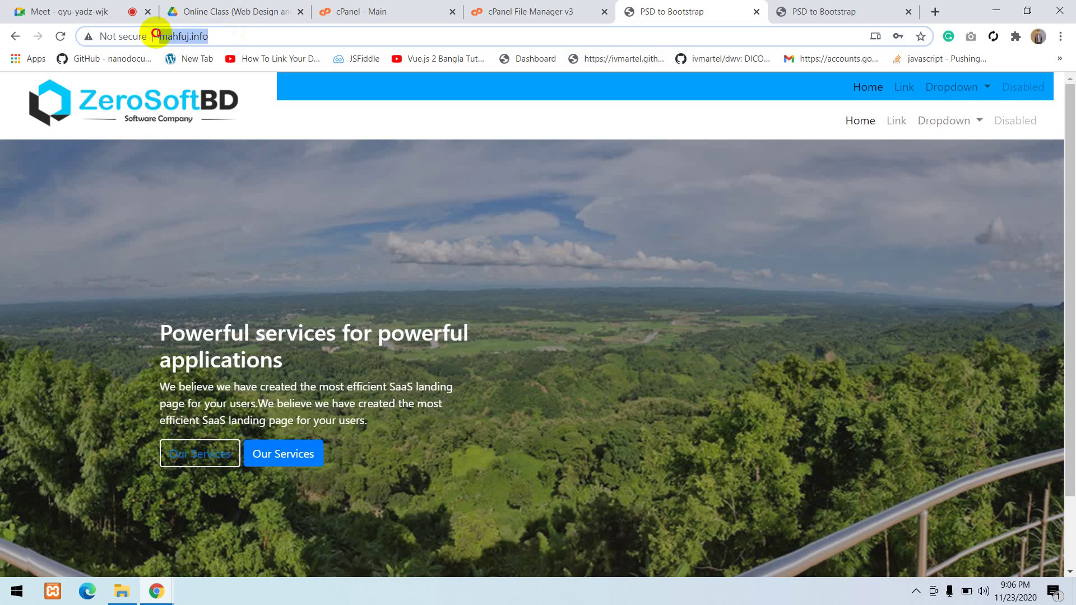
click(566, 11)
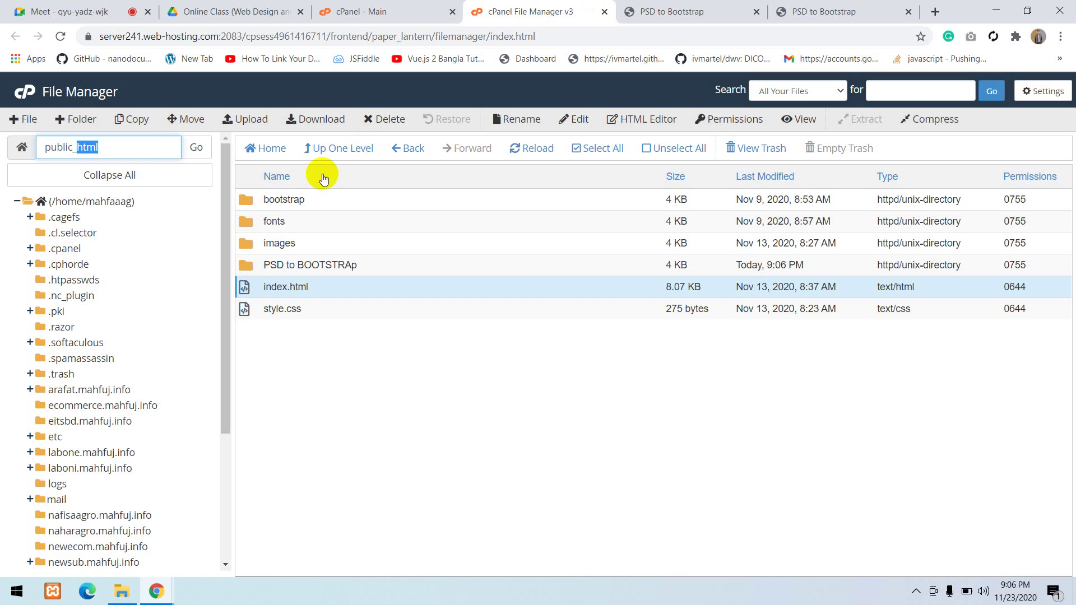
click(134, 148)
click(691, 12)
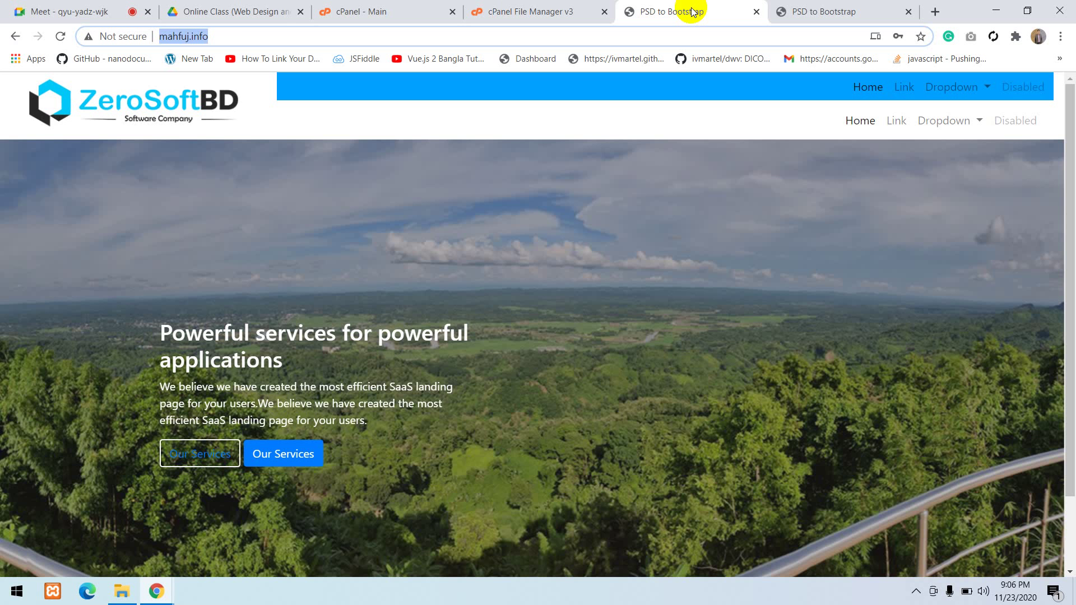
click(226, 38)
drag(227, 38, 149, 36)
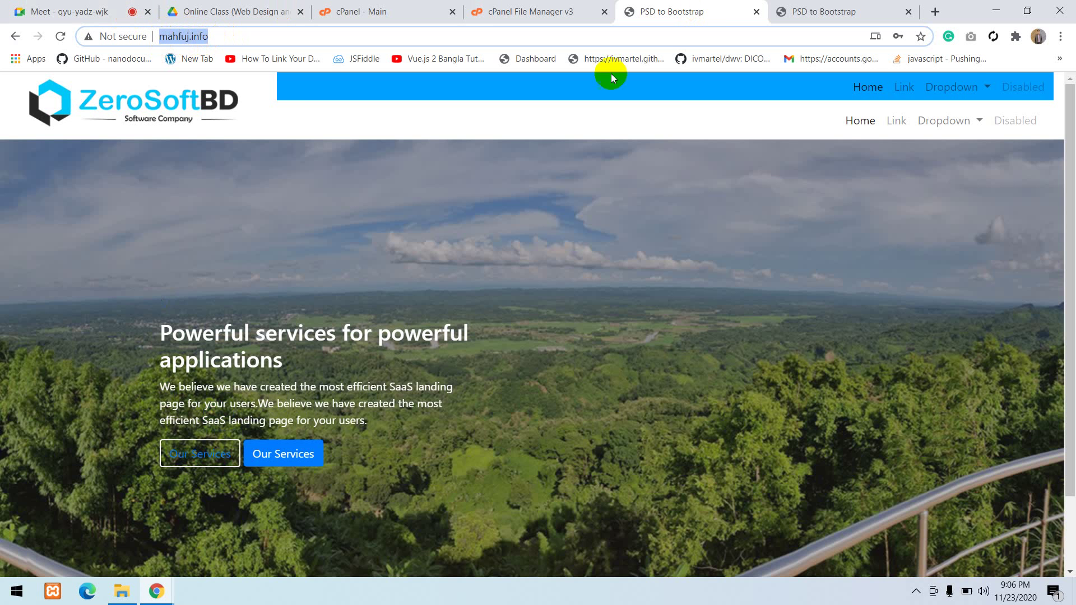
click(552, 11)
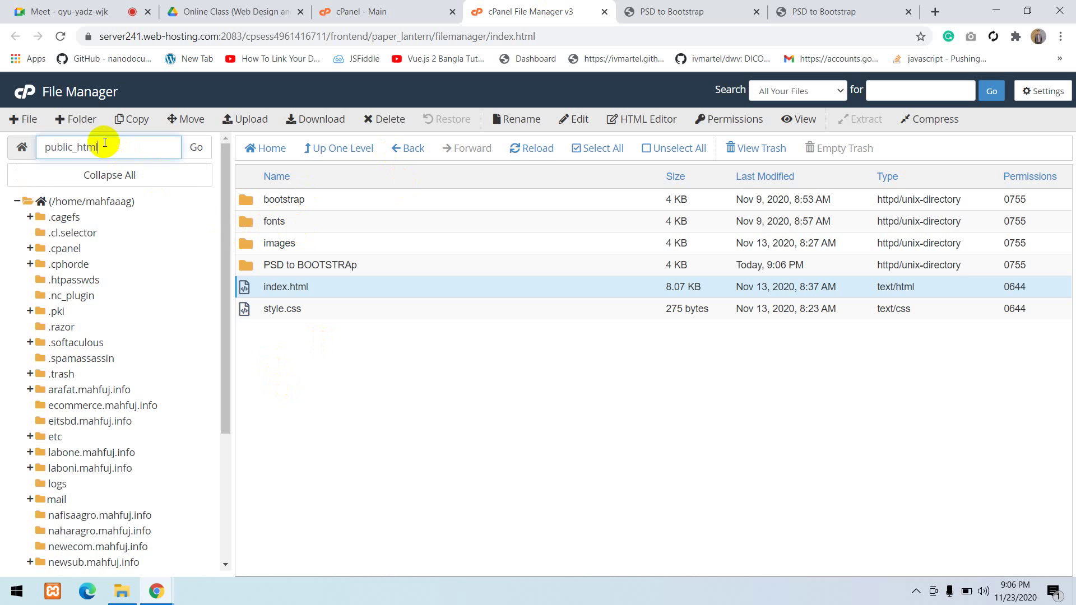
drag(102, 144, 426, 454)
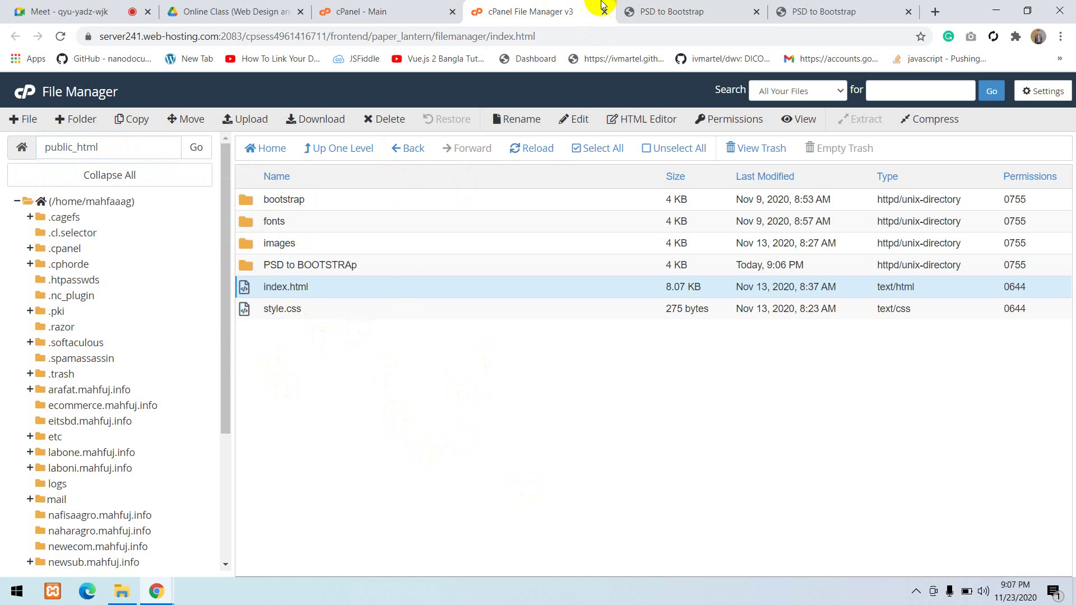
Review the published mahfuj.info page again and recheck the public_html path and its file listing
click(631, 12)
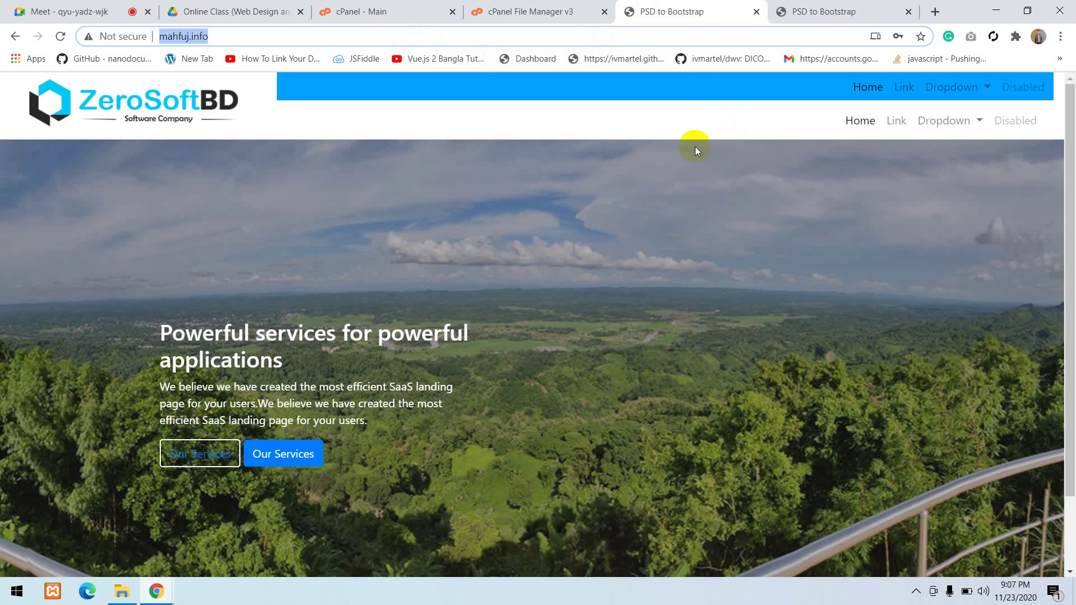
click(129, 176)
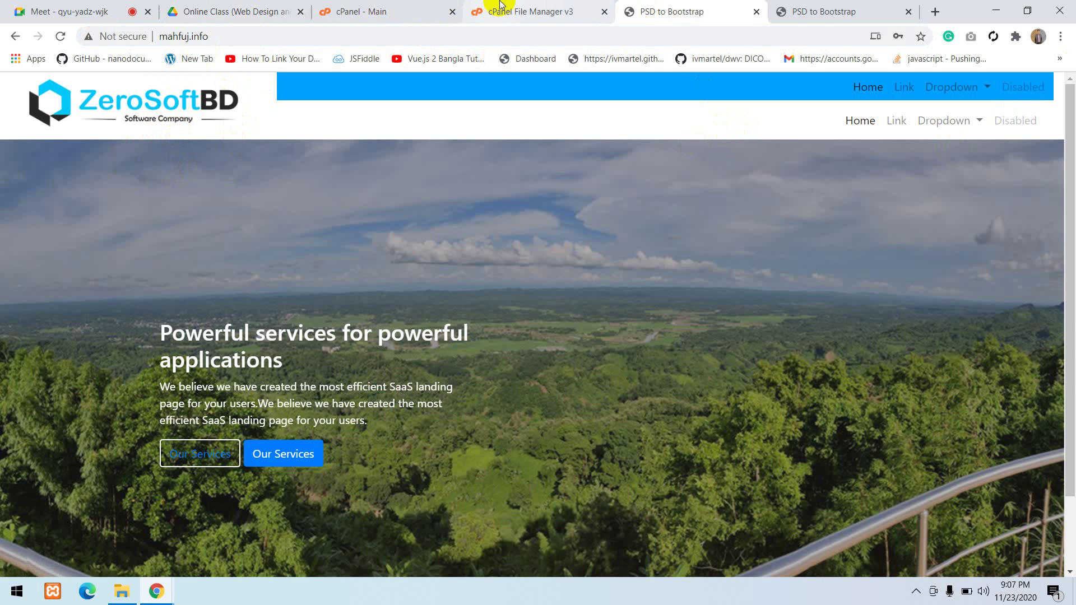
click(516, 7)
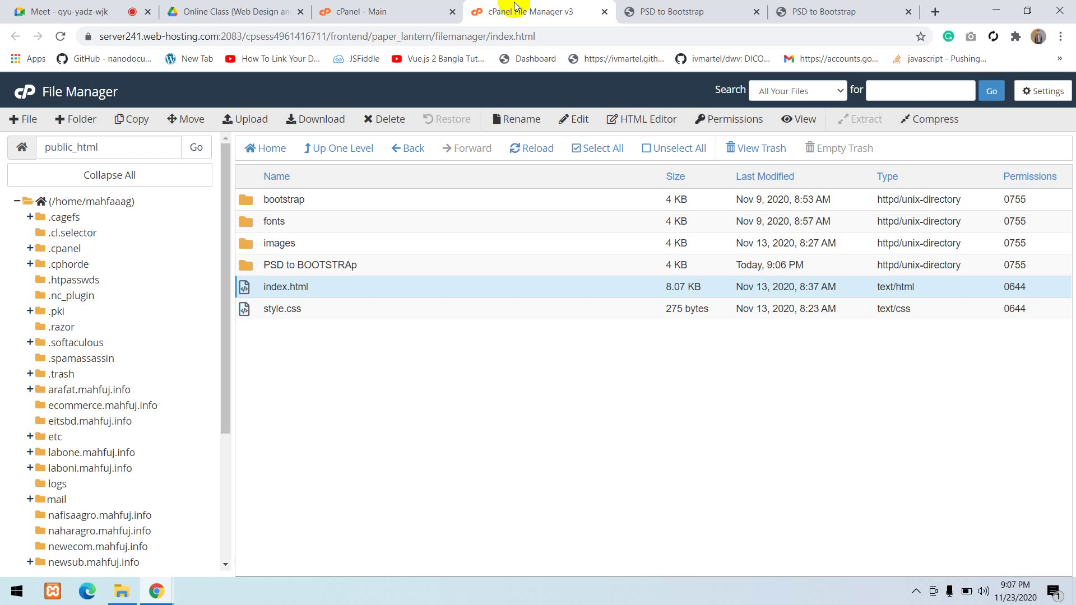
click(98, 147)
drag(100, 148, 21, 155)
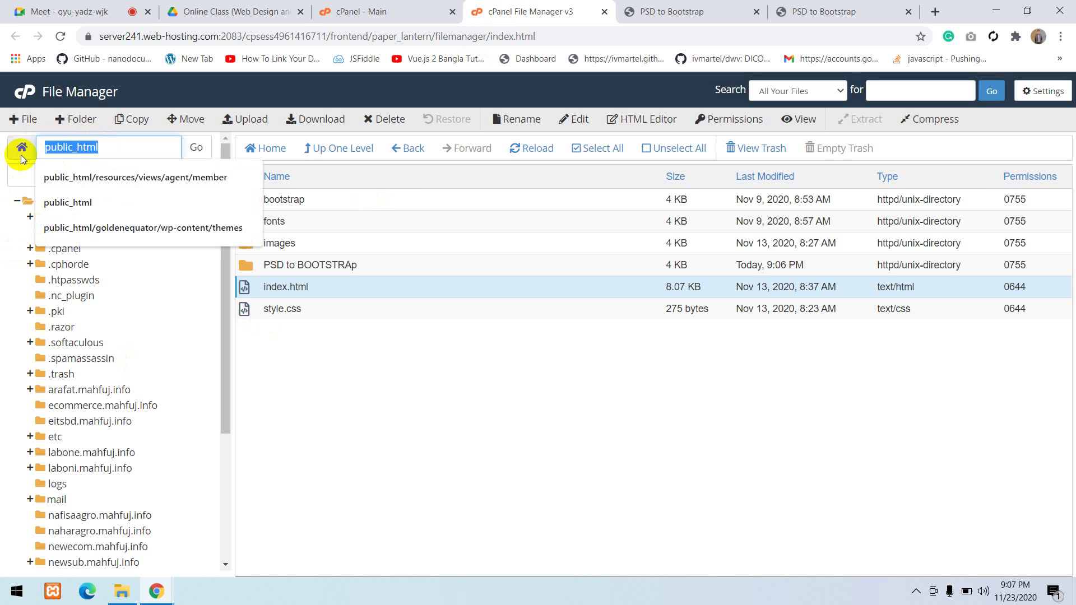
click(94, 147)
click(425, 386)
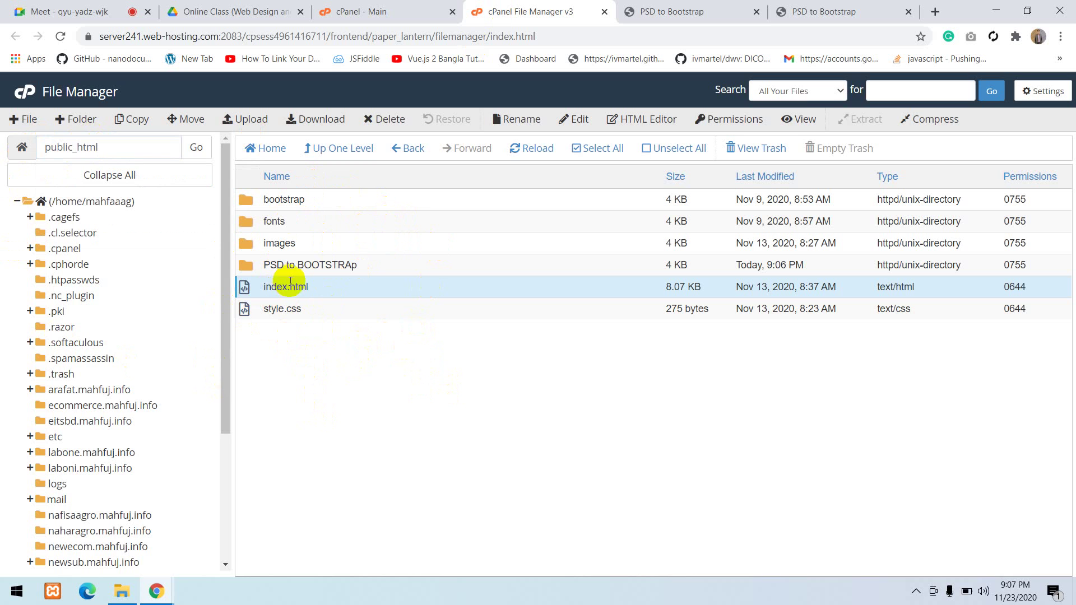
Follow the ZeroSoftBD logo link on the live site, and check File Manager and the Meet call before returning to the site
click(672, 11)
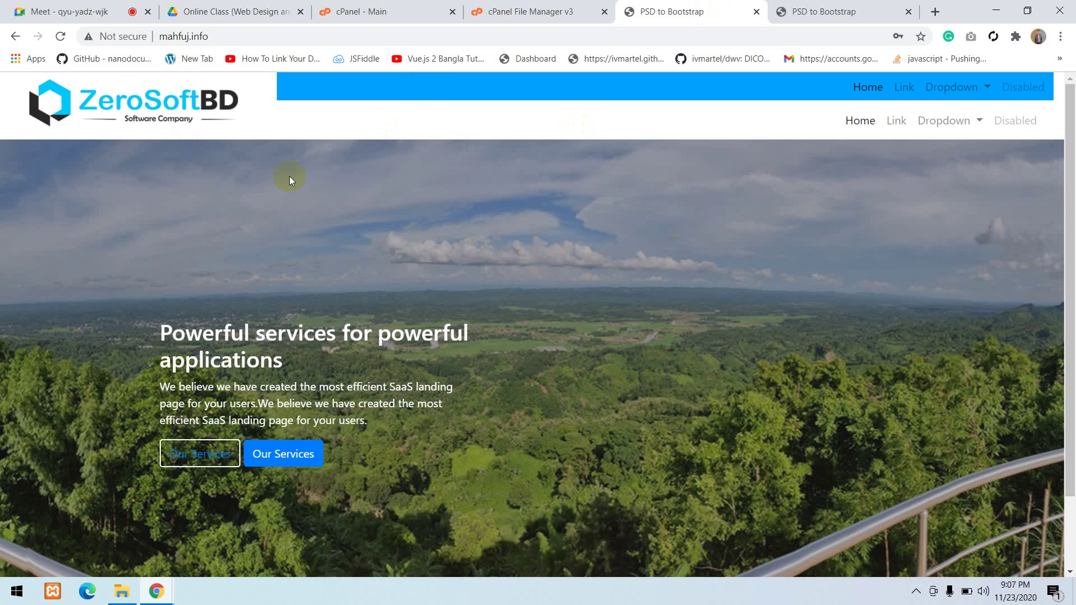
click(116, 106)
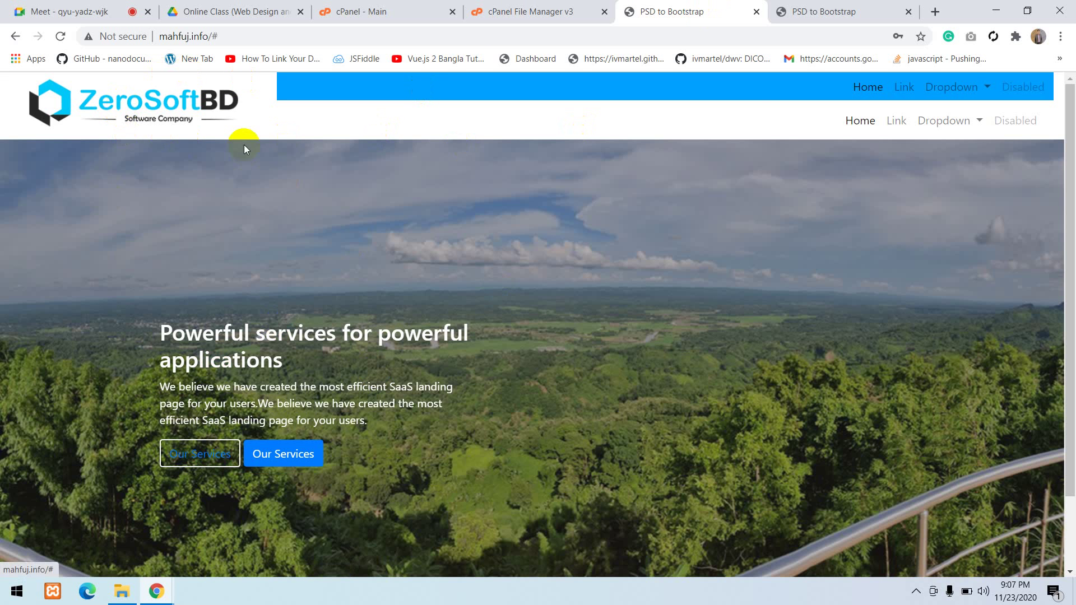
click(506, 6)
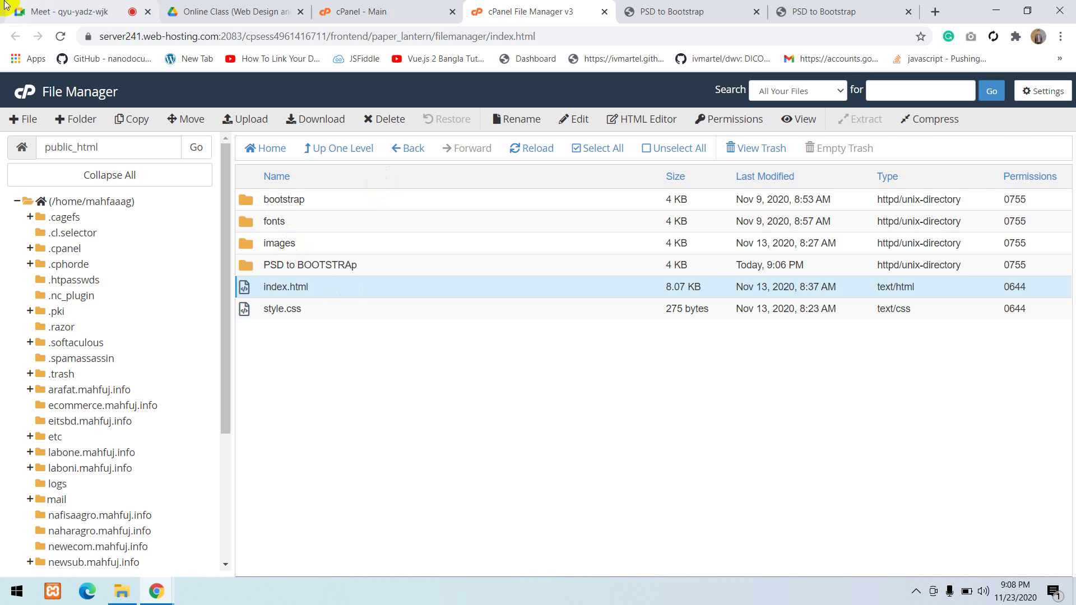
click(120, 11)
click(648, 5)
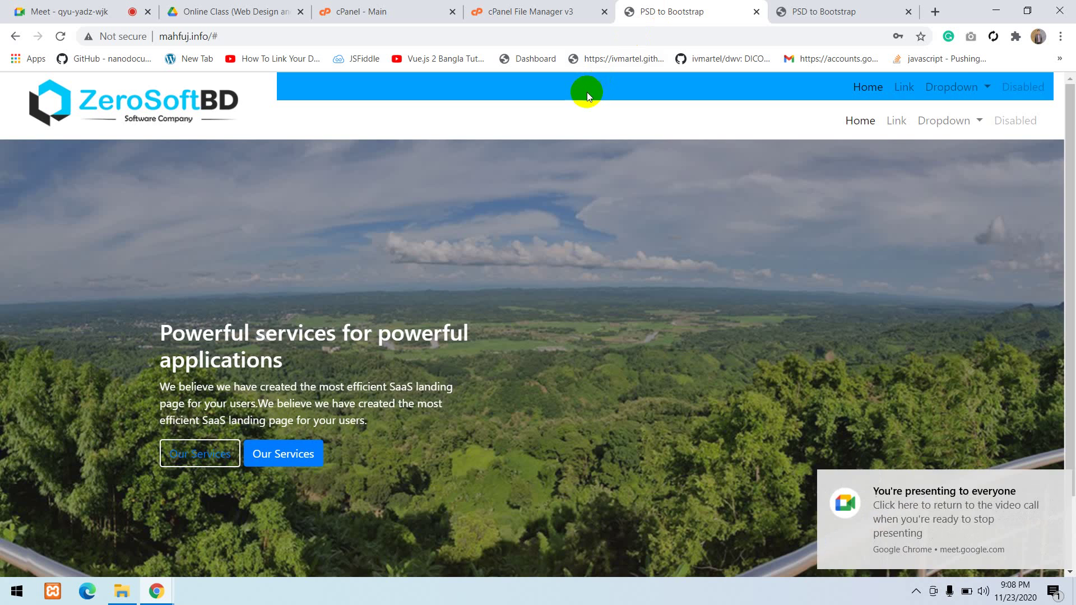
Select all files and folders in public_html, and reload the live site at mahfuj.info without the trailing /# in its address
click(486, 7)
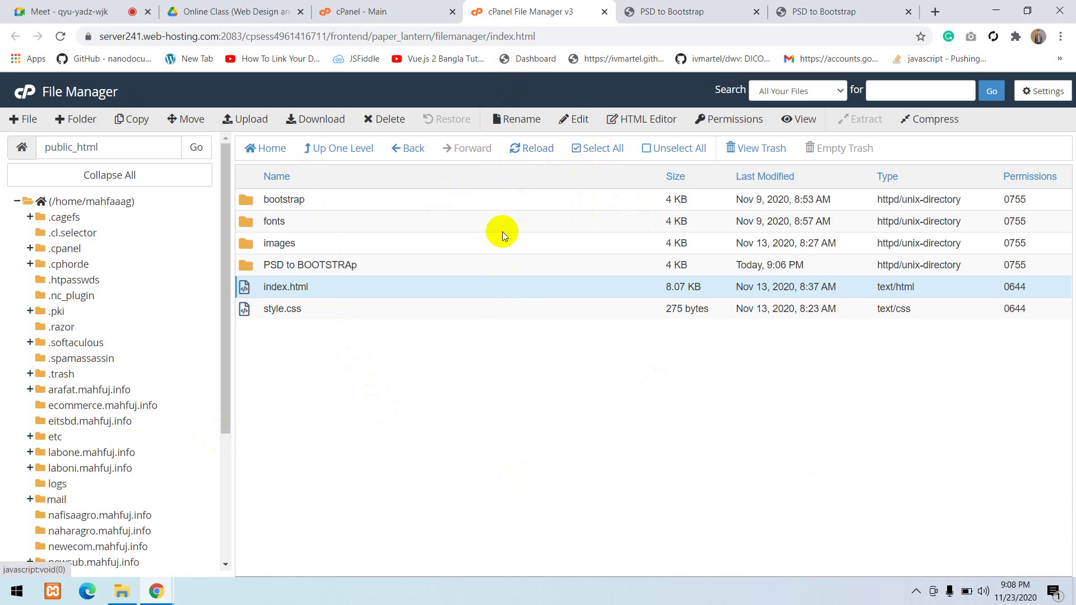
click(603, 149)
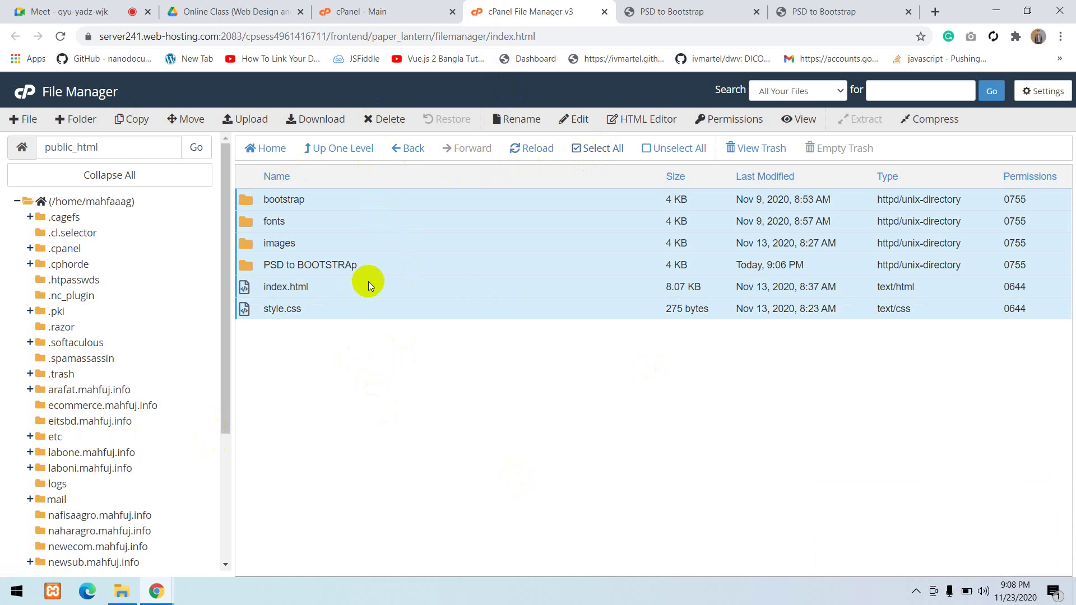
click(664, 12)
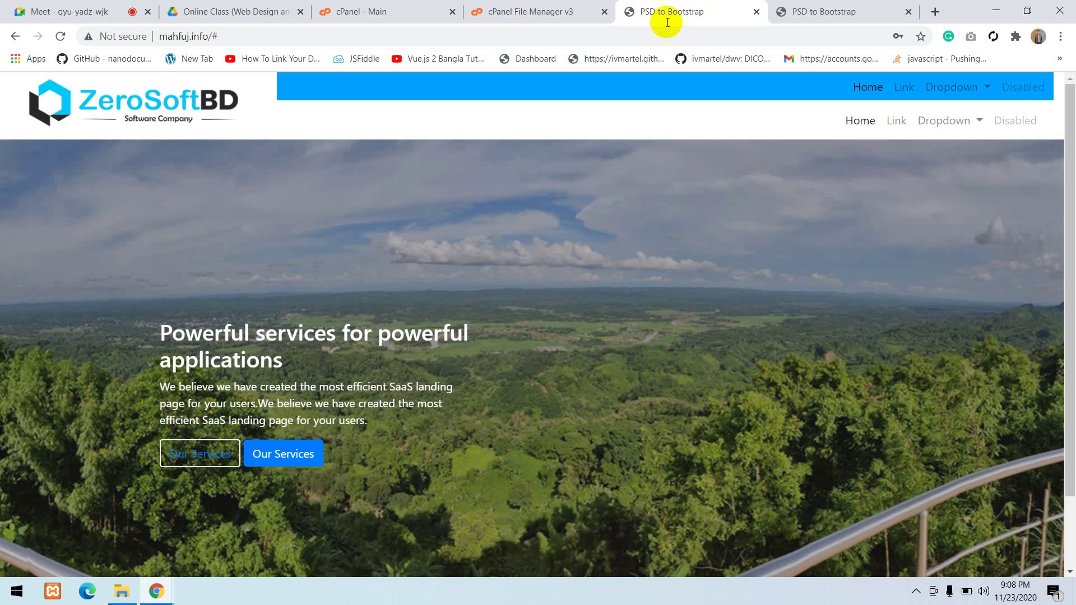
click(331, 45)
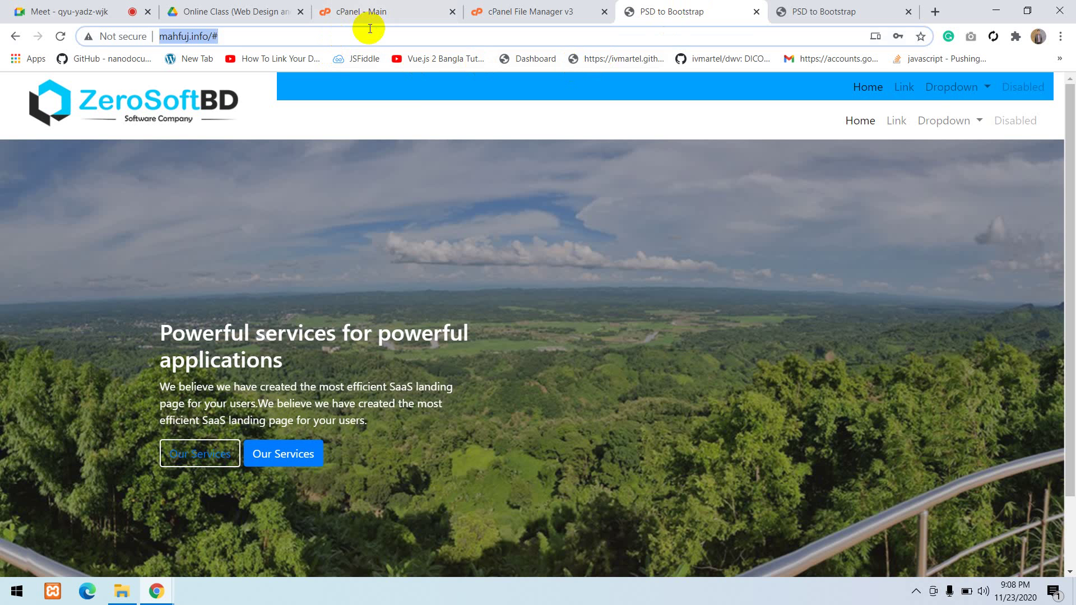
click(369, 38)
key(BackSpace)
key(BackSpace)
key(Return)
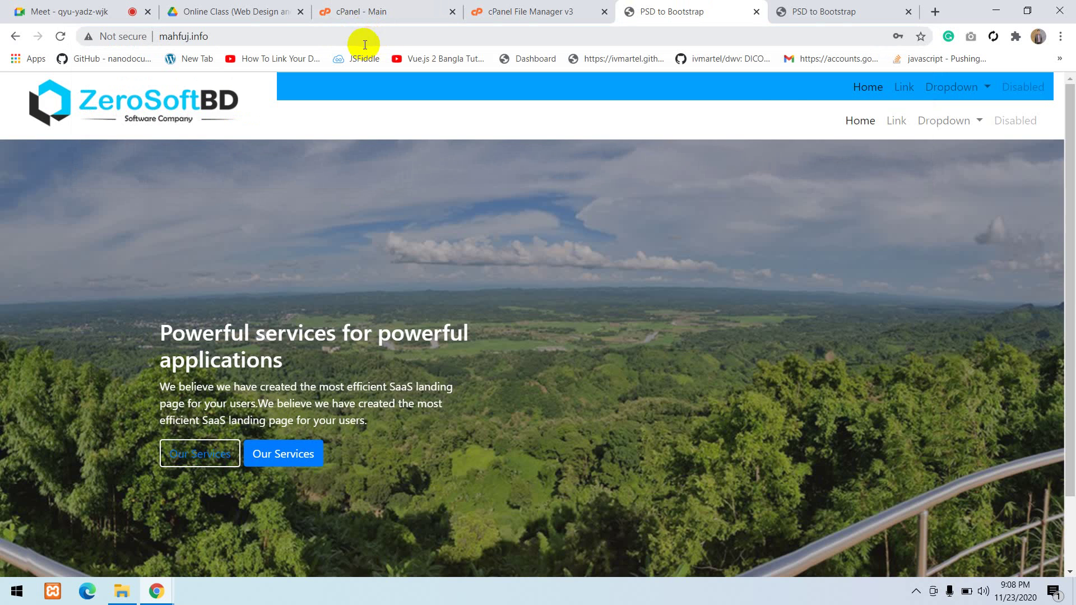
Compare the selected public_html contents in File Manager with the mahfuj.info address of the live site
click(513, 11)
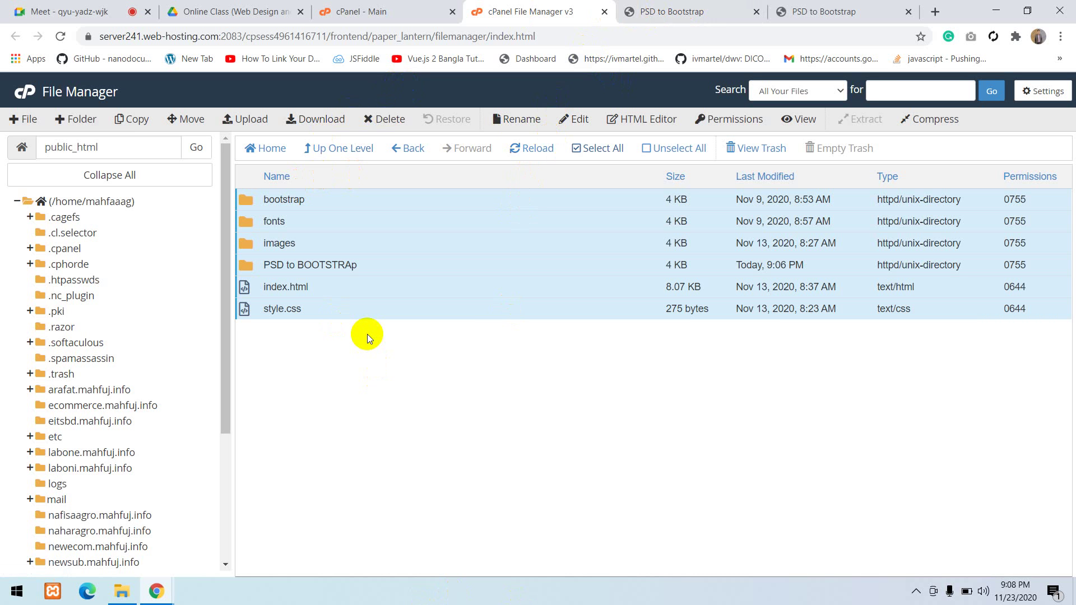
click(916, 592)
click(901, 560)
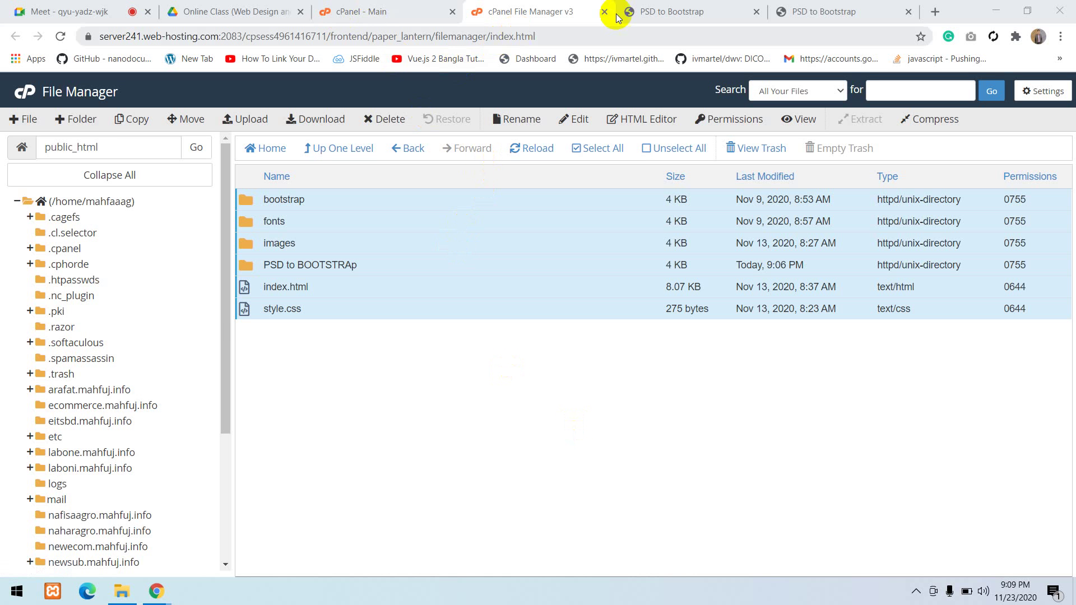
click(664, 16)
click(215, 35)
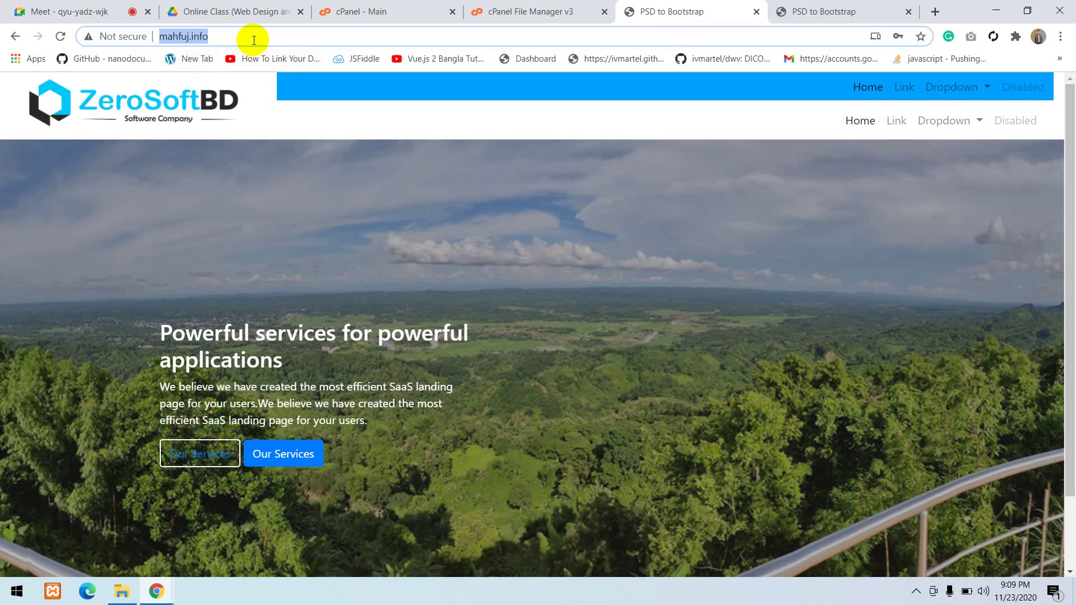
text(\)
key(Return)
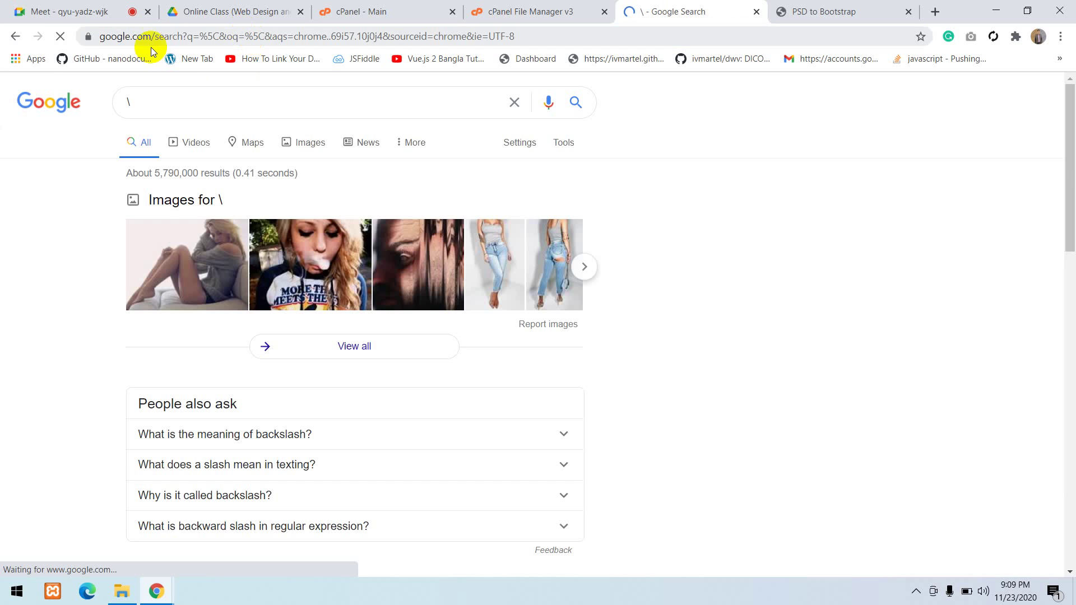
click(17, 38)
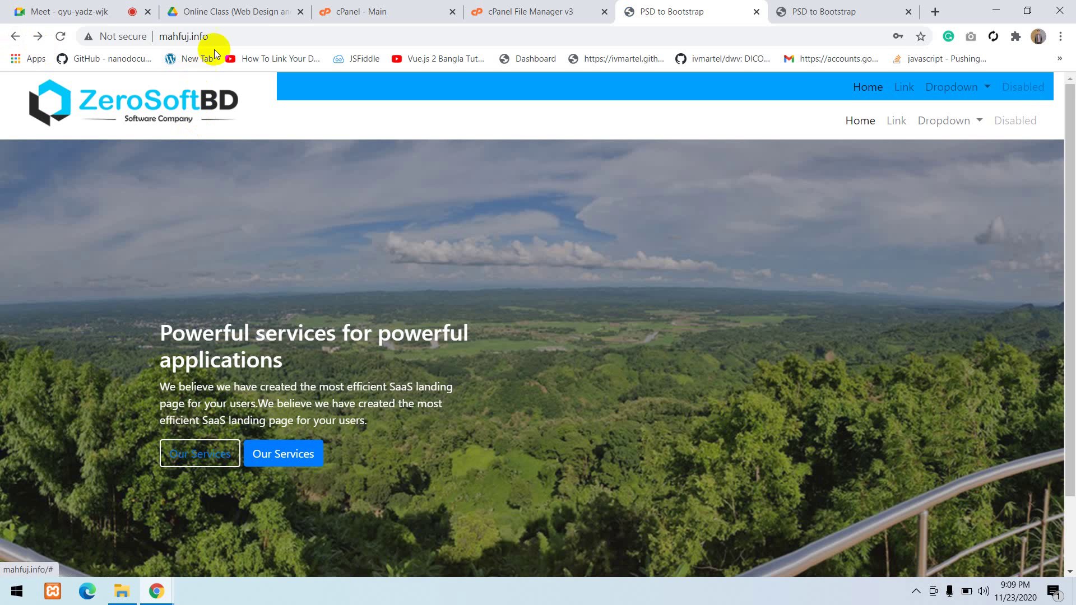
click(222, 39)
key(Return)
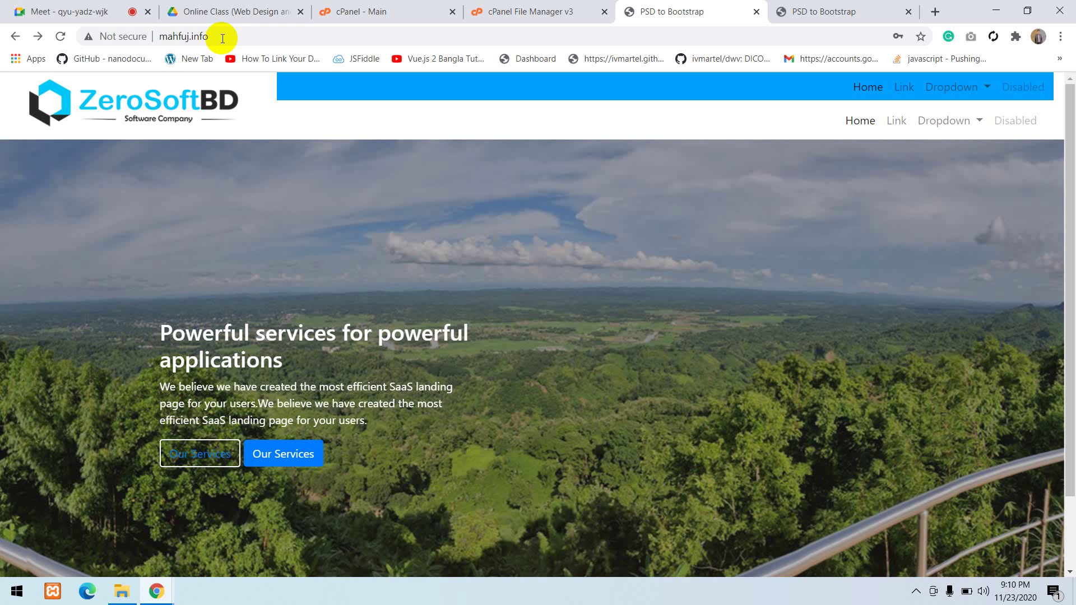
Draft the example subfolder addresses mahfuj.info/jany and mahfuj.info/sany without loading them
click(229, 36)
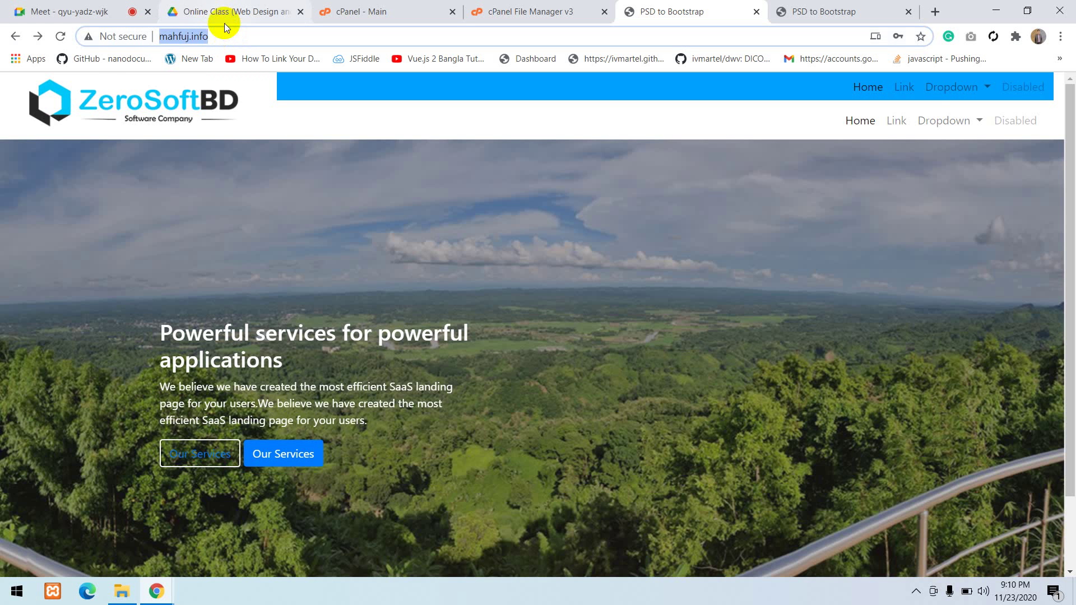
key(End)
text(/jany)
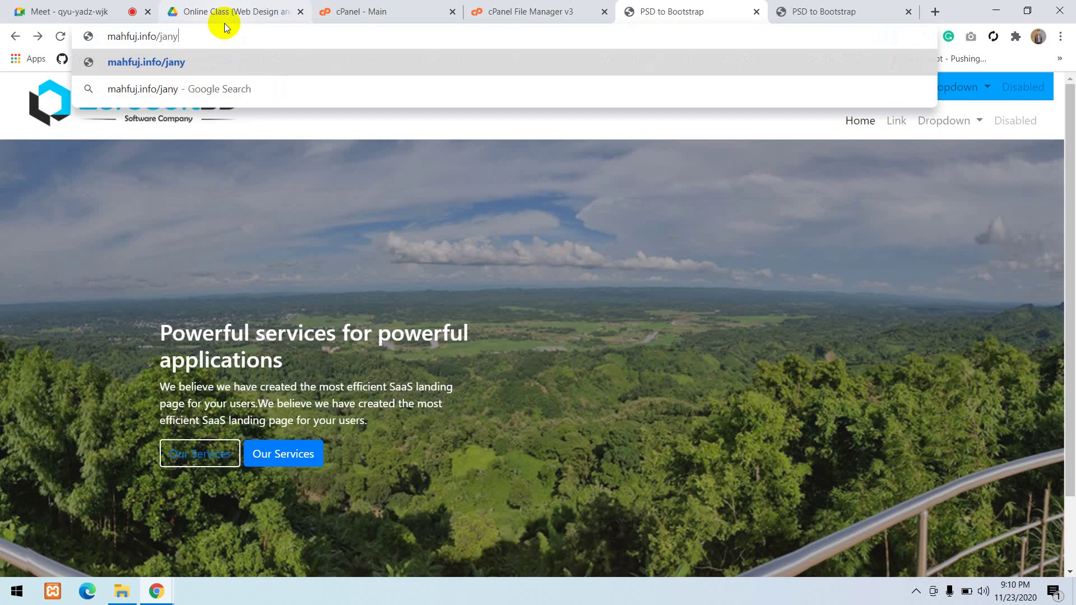
key(BackSpace)
key(BackSpace)
key(BackSpace)
text(s)
key(BackSpace)
key(BackSpace)
text(sa)
key(BackSpace)
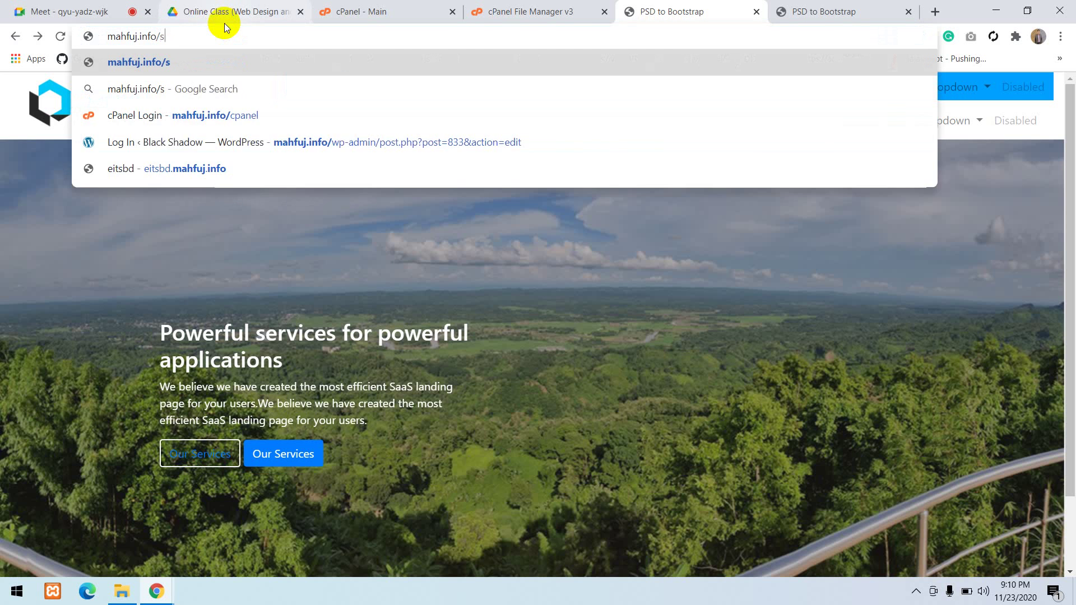
text(any)
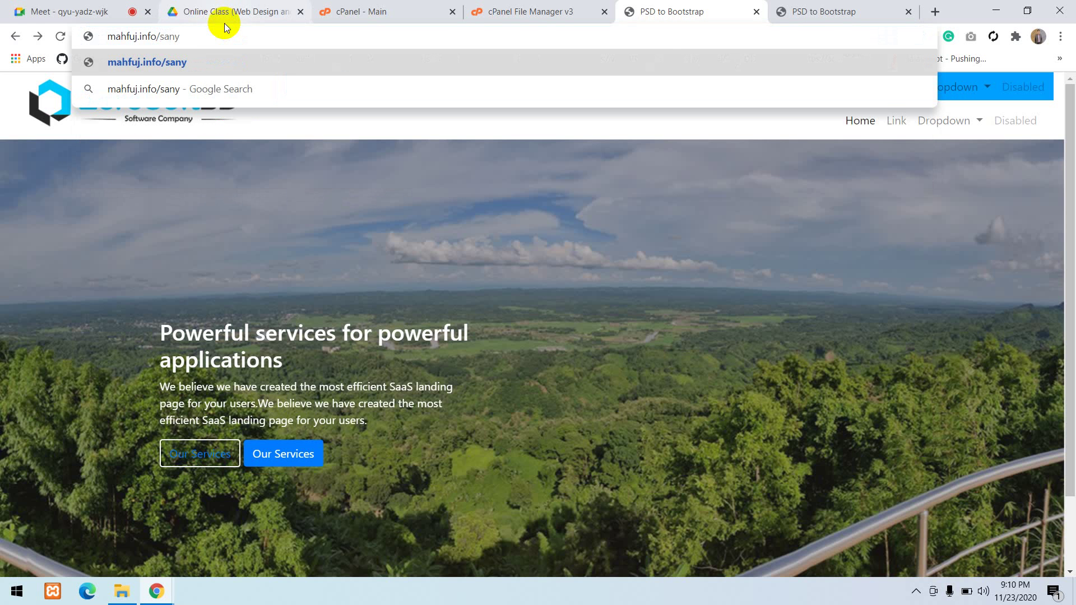
Draft the example path mahfuj.info/moni, then clear the path and reload the mahfuj.info home page
key(BackSpace)
key(BackSpace)
key(BackSpace)
key(BackSpace)
text(mo)
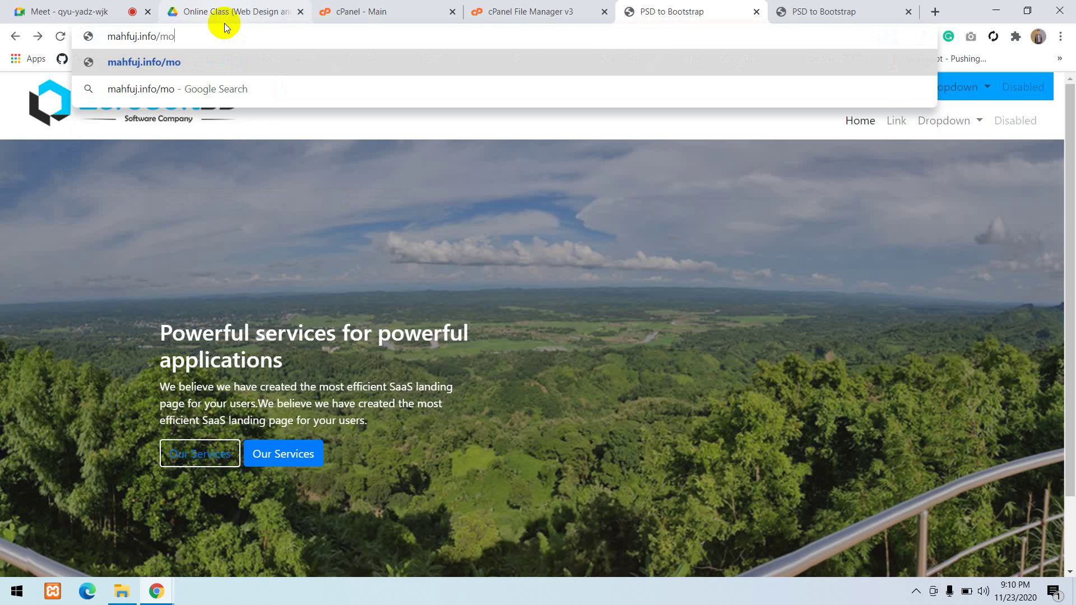
text(ni)
key(BackSpace)
key(BackSpace)
key(BackSpace)
key(BackSpace)
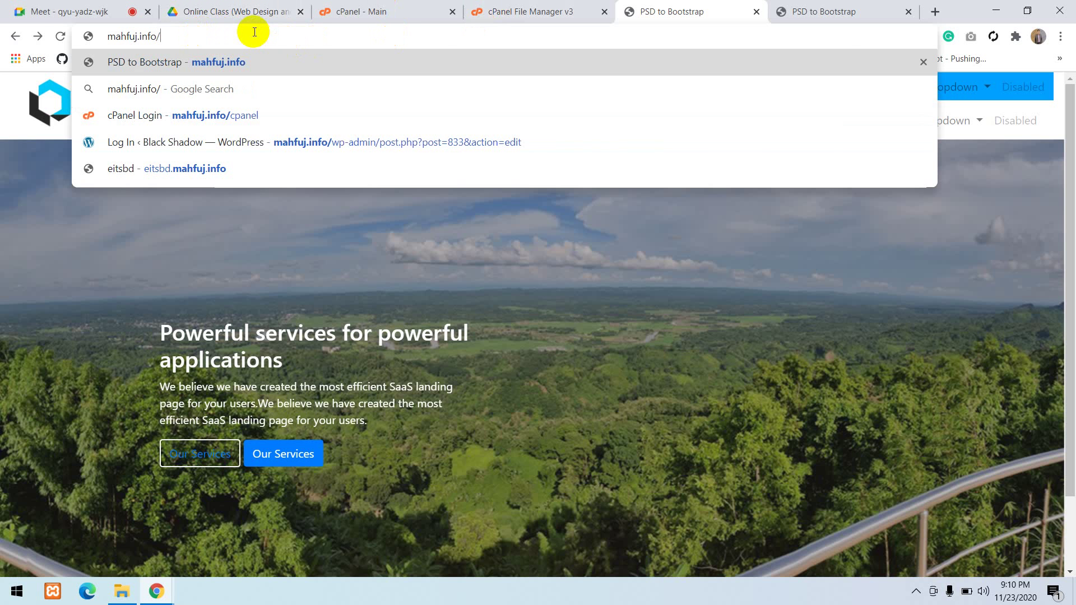
key(Return)
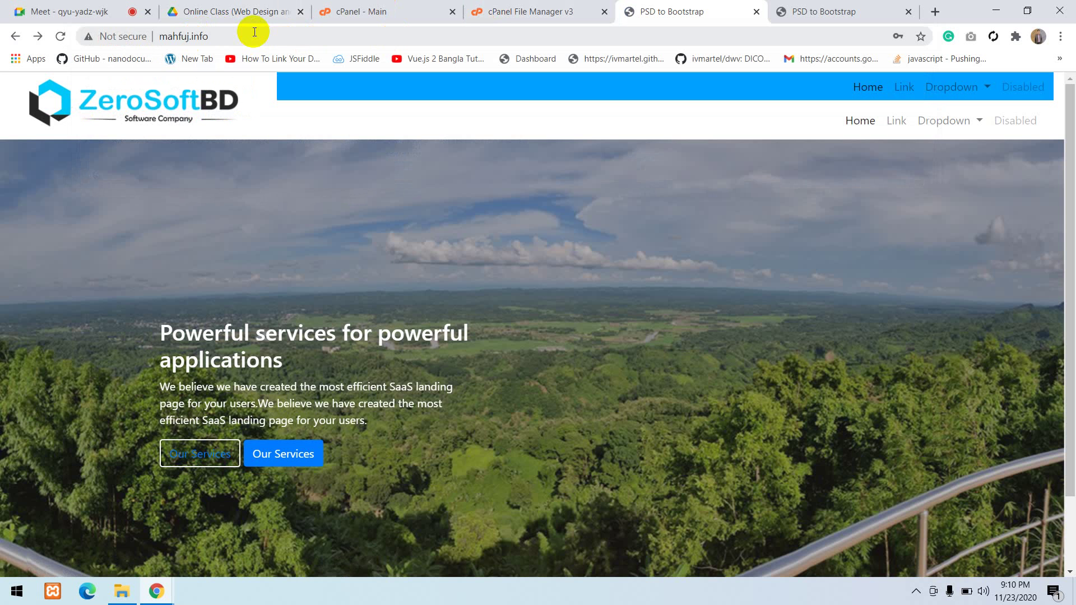
Enter the example subdomain address moni.mahfuj.info without loading it and highlight its subdomain part
click(241, 32)
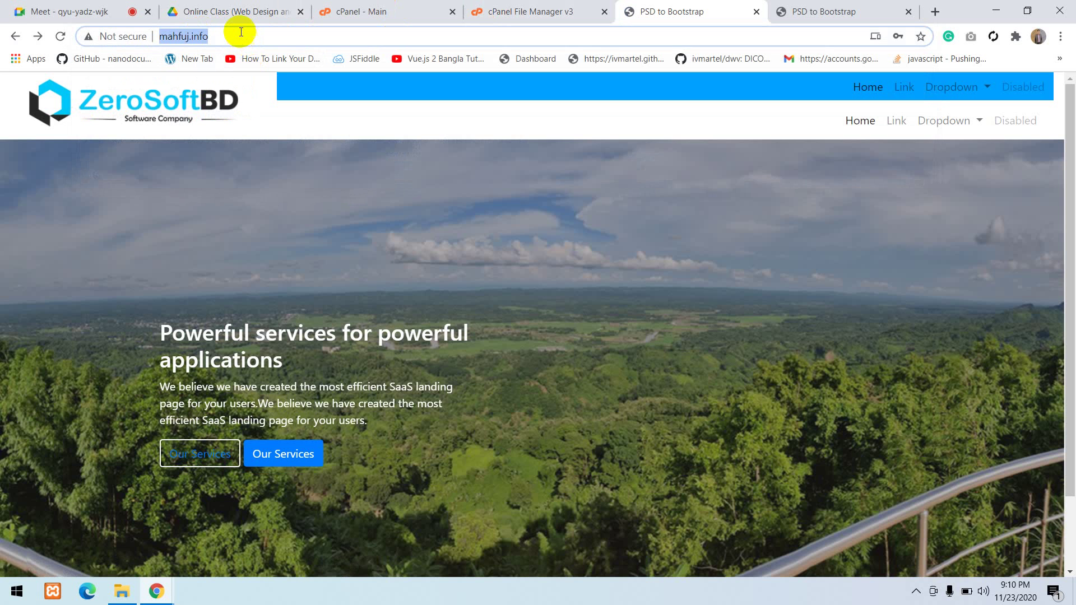
text(moni)
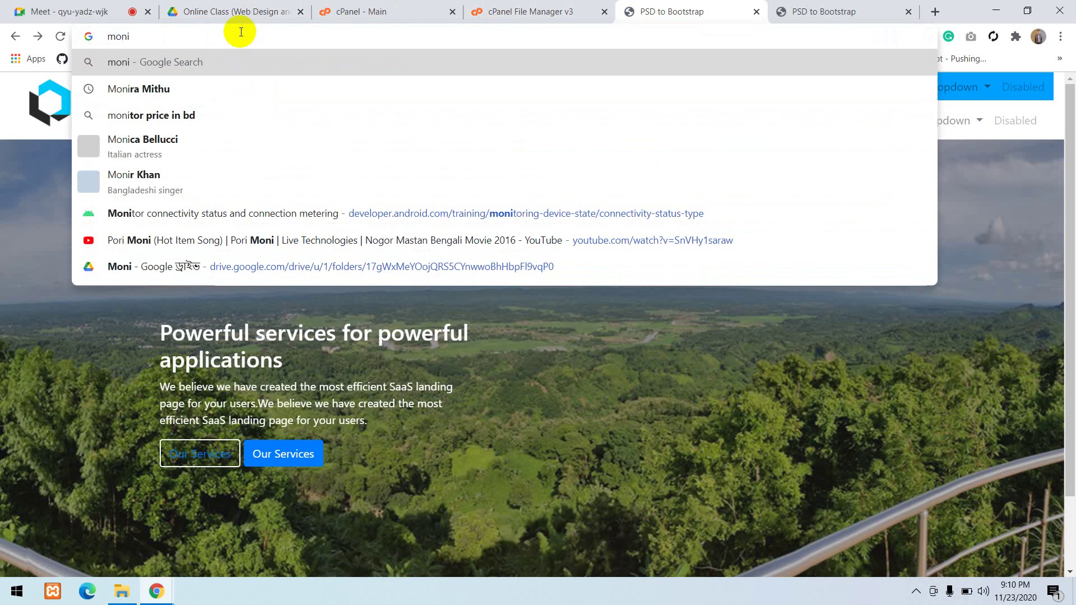
text(.mahfuj.)
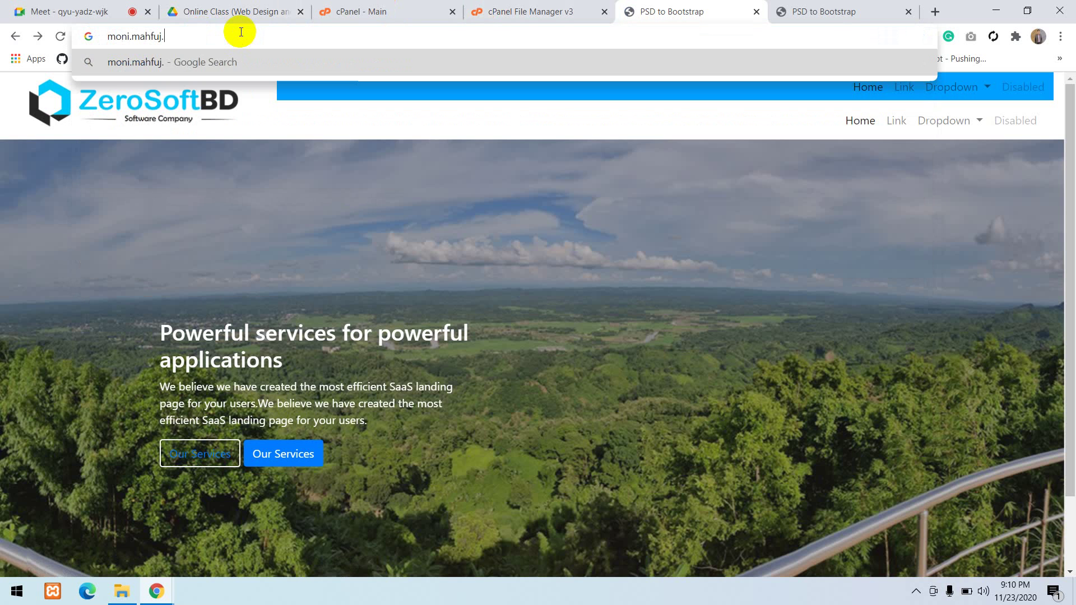
text(info)
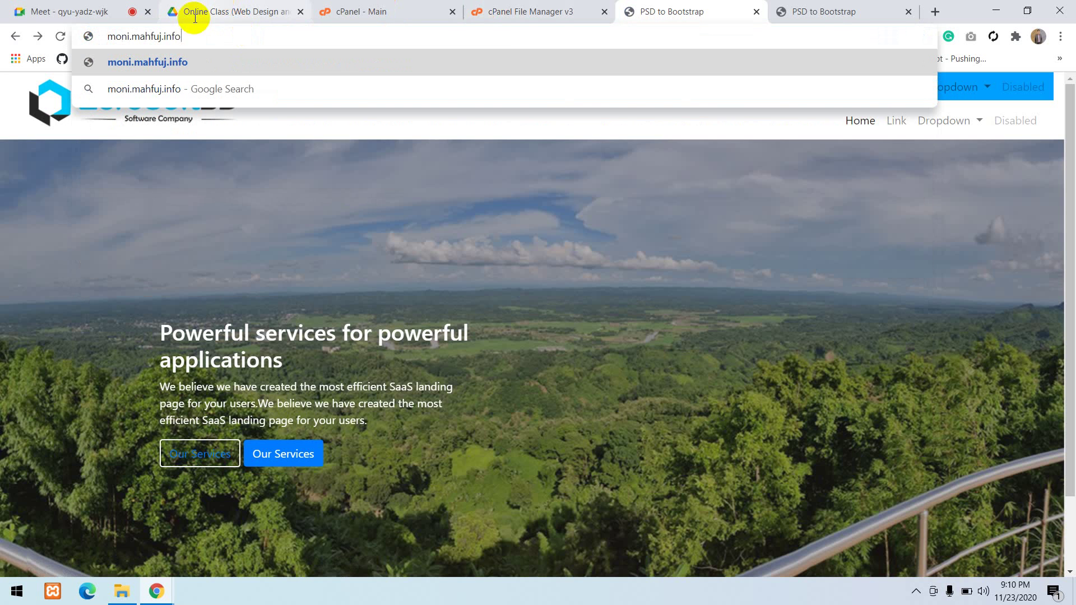
drag(127, 36, 94, 35)
click(133, 37)
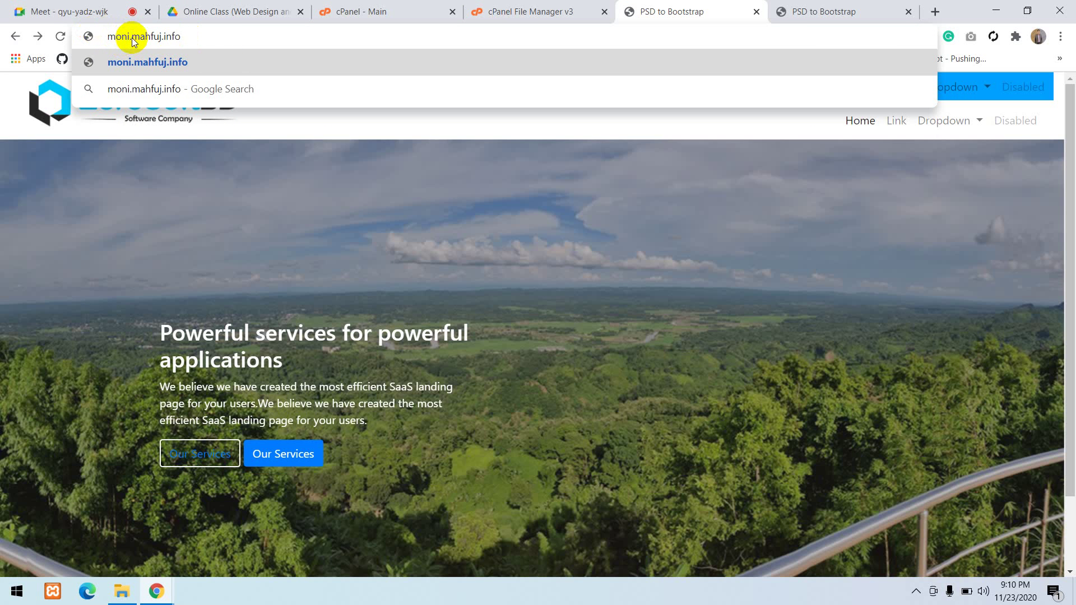
double_click(122, 37)
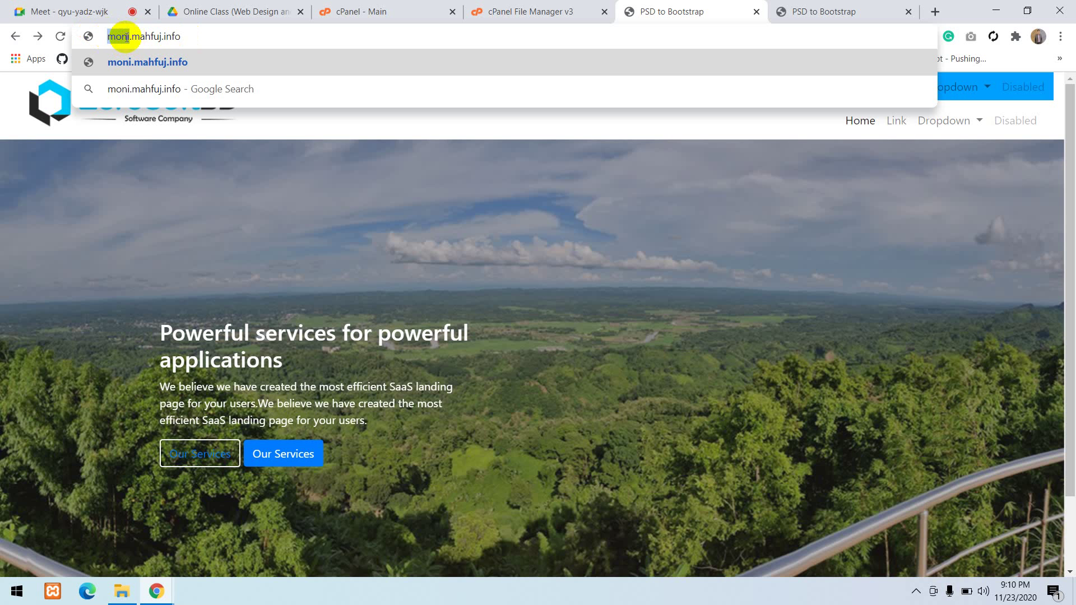
click(167, 40)
drag(202, 35, 78, 31)
click(193, 128)
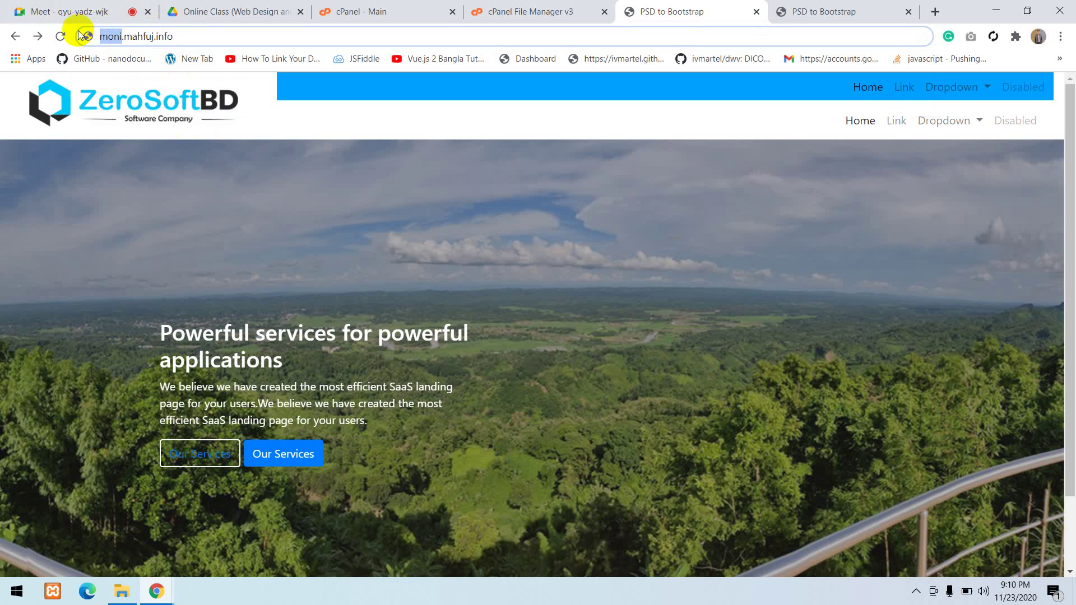
Remove the subdomain from the address and start a subfolder path instead, as mahfuj.info/m
key(BackSpace)
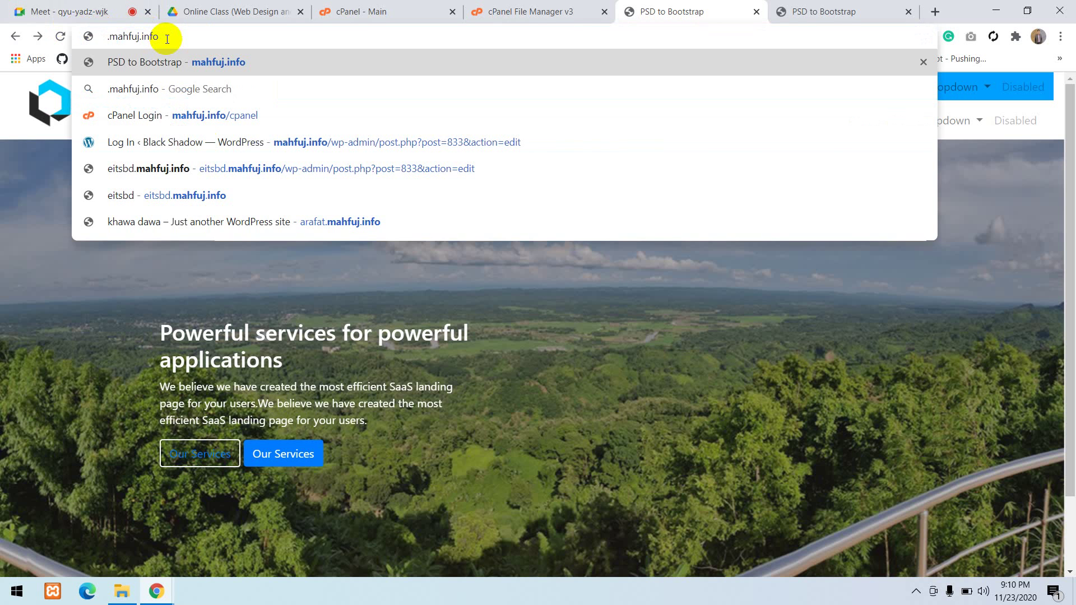
key(Delete)
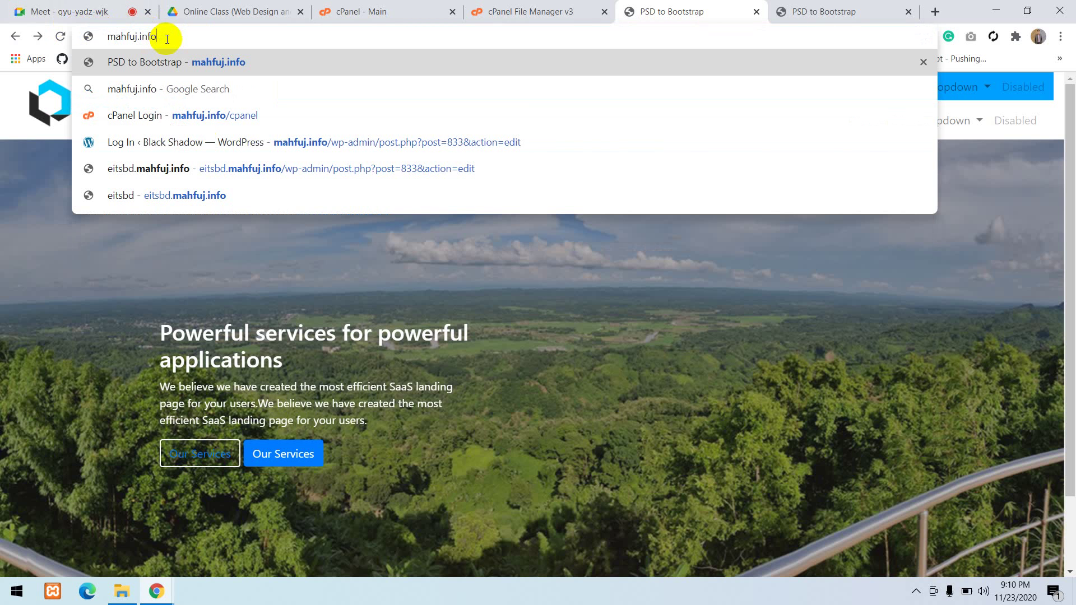
text(/m)
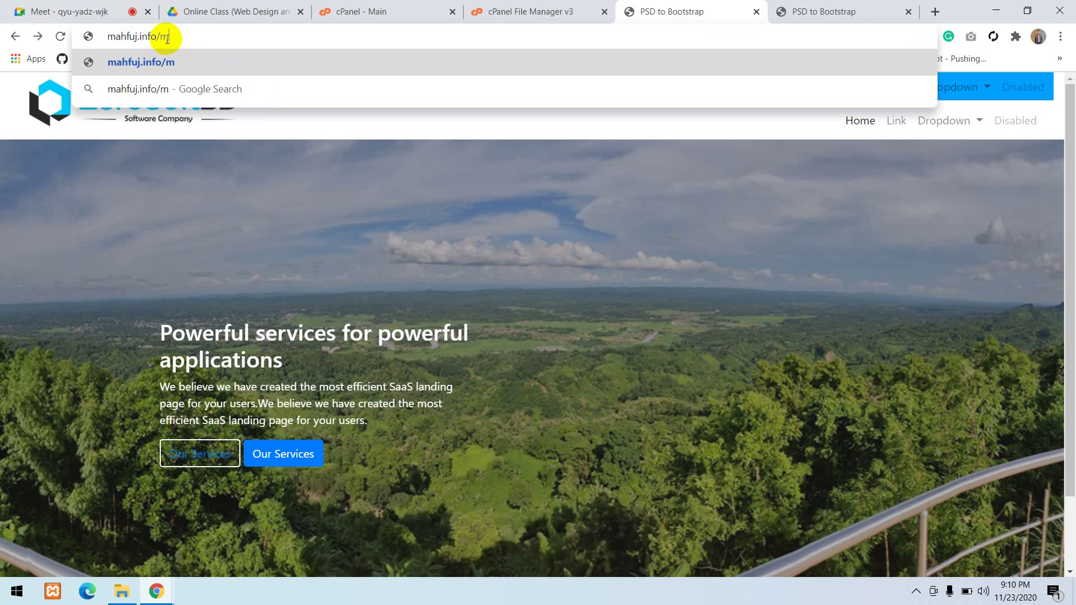
Refresh the public_html listing in cPanel File Manager, then highlight the /m path in the website's address
click(541, 9)
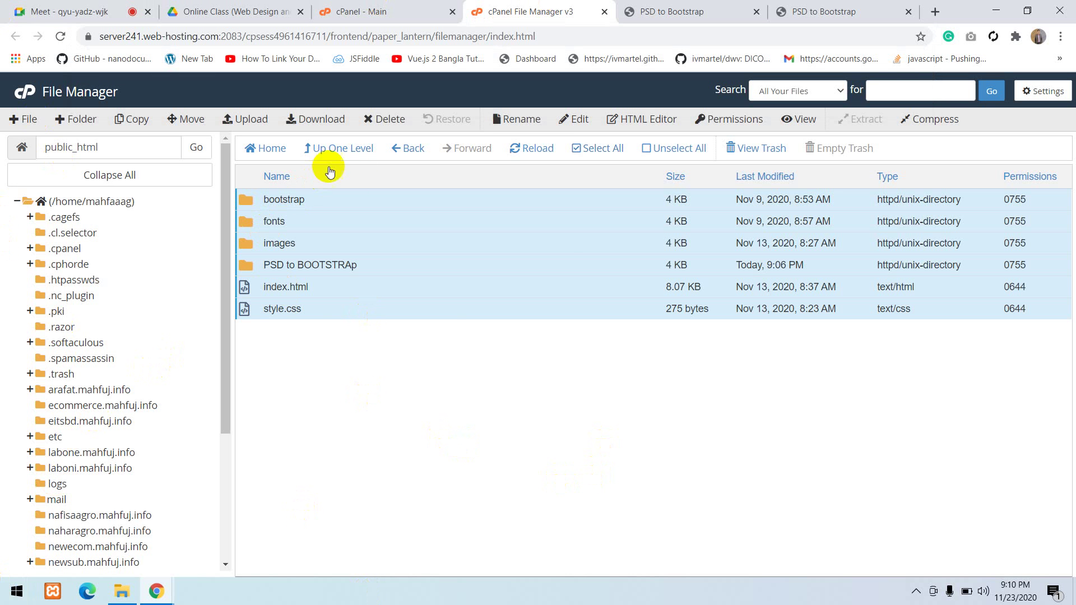
click(530, 147)
click(650, 11)
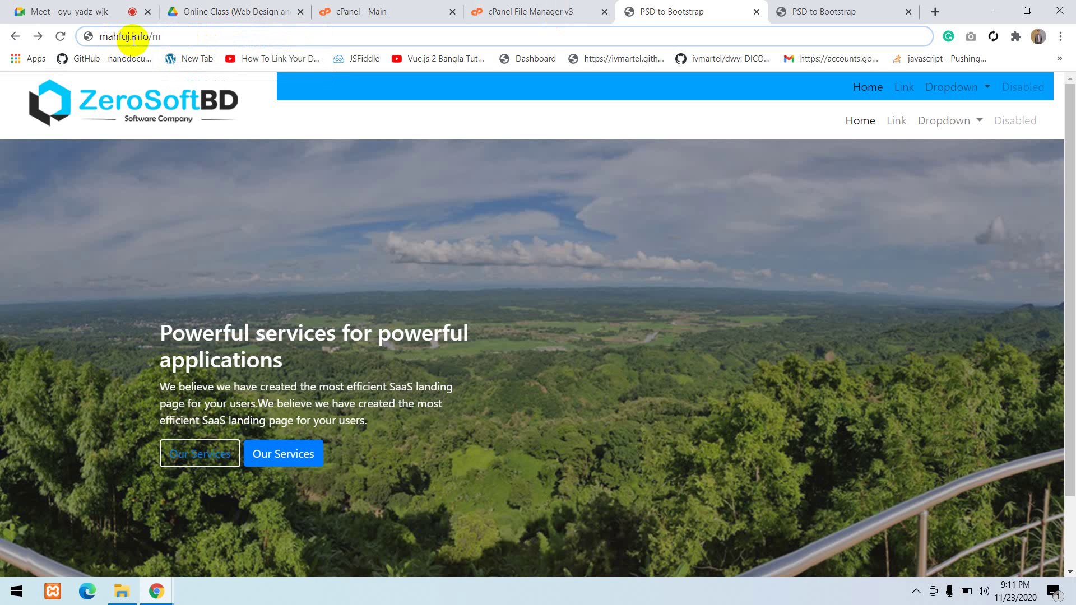
drag(151, 38, 168, 38)
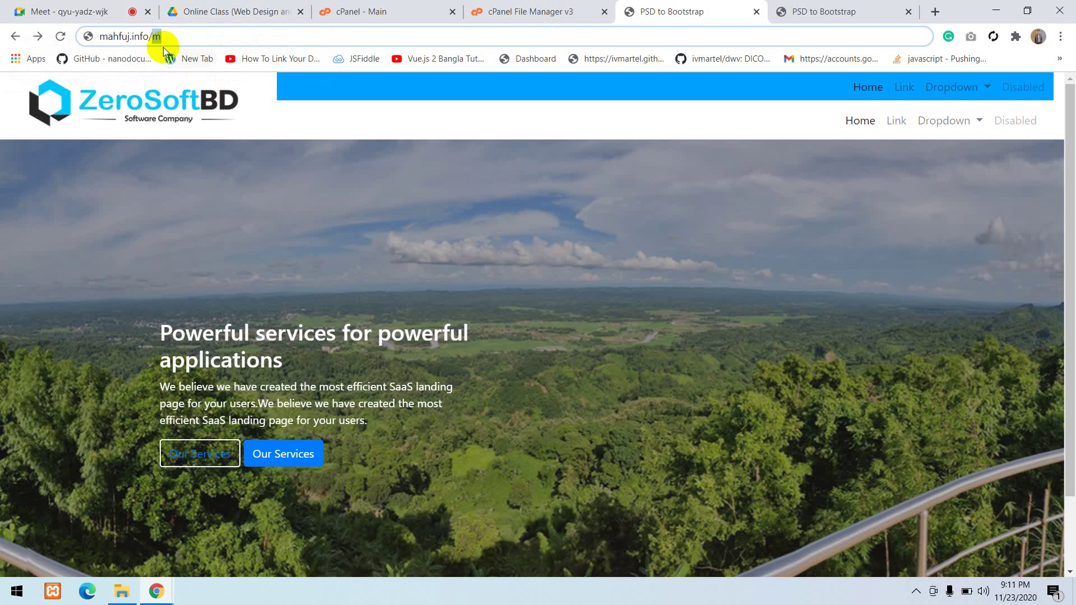
drag(148, 36, 178, 33)
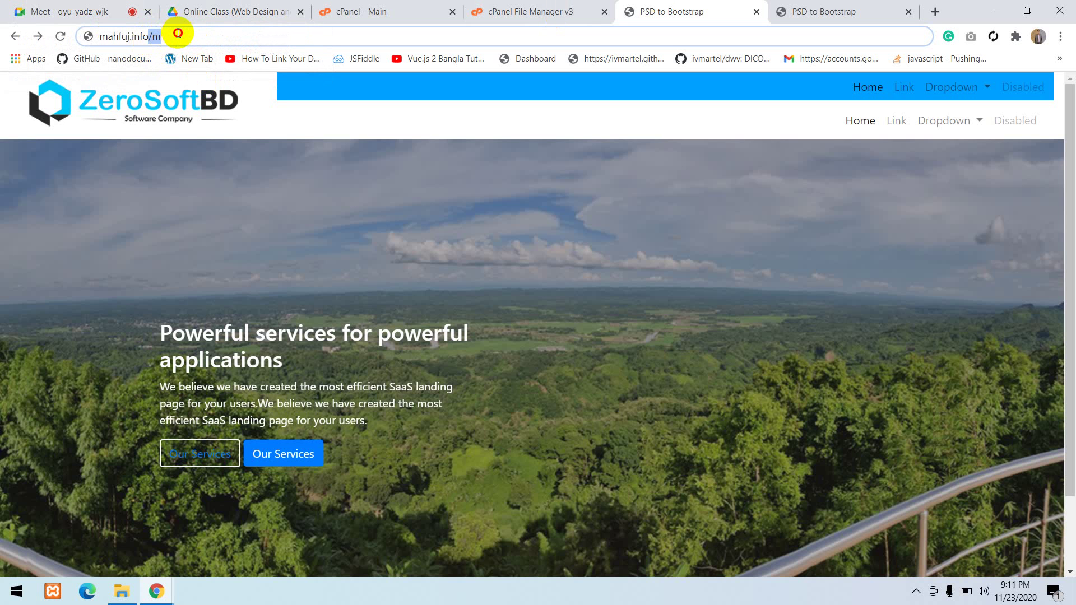
Create a folder named solaiman inside public_html in cPanel File Manager and open it
click(511, 10)
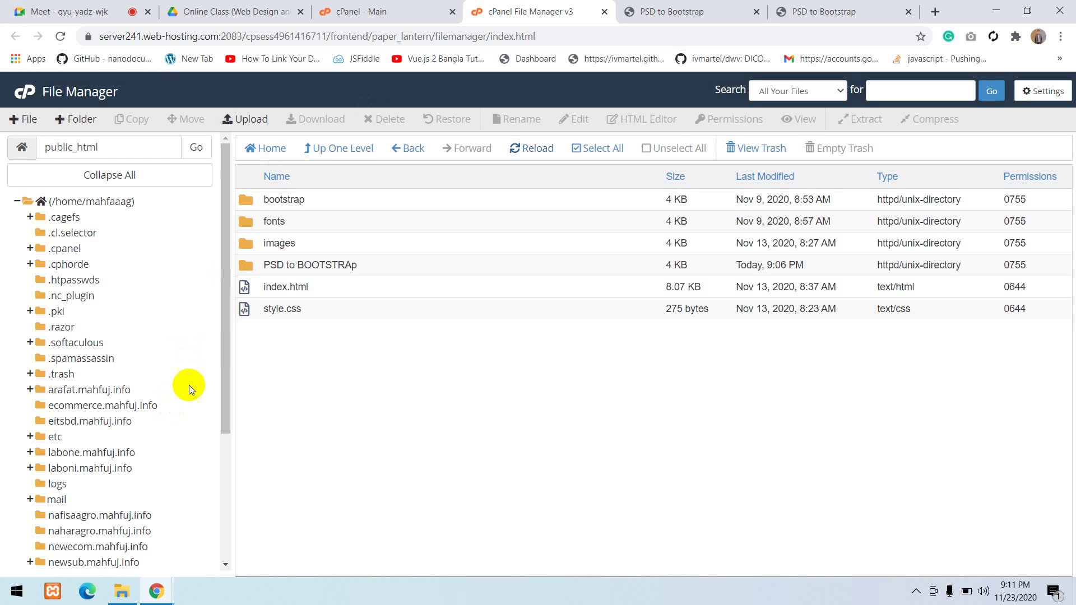
drag(73, 150, 110, 149)
click(112, 150)
click(341, 388)
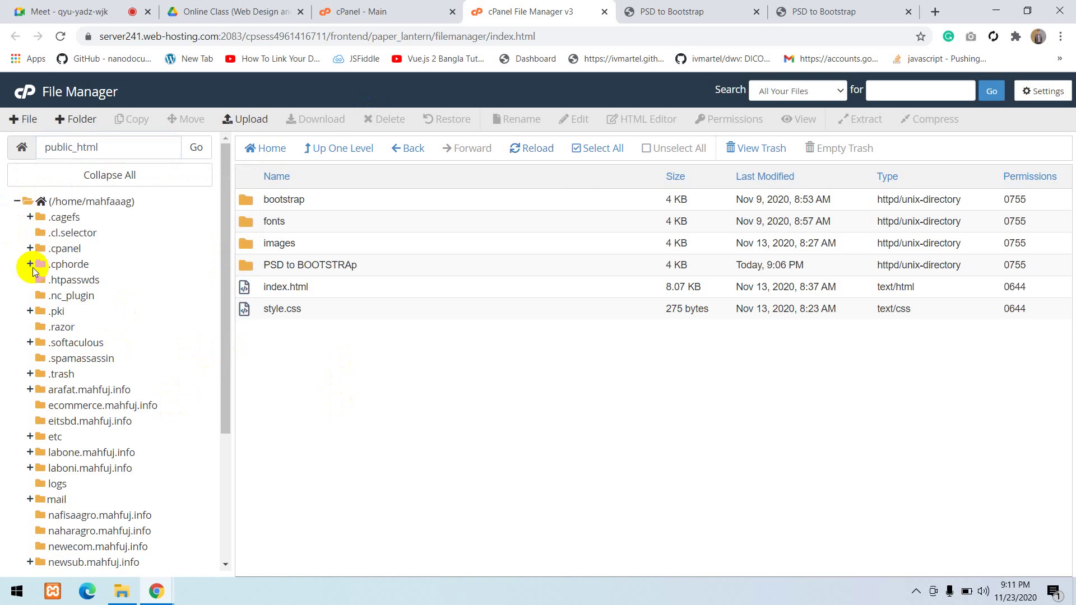
click(87, 121)
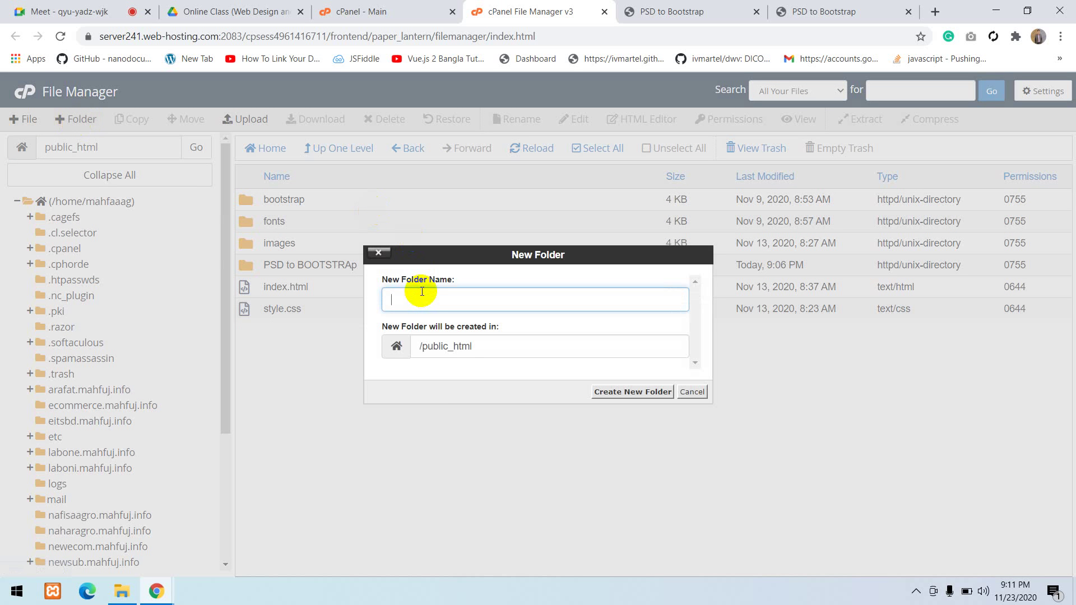
text(solaiman)
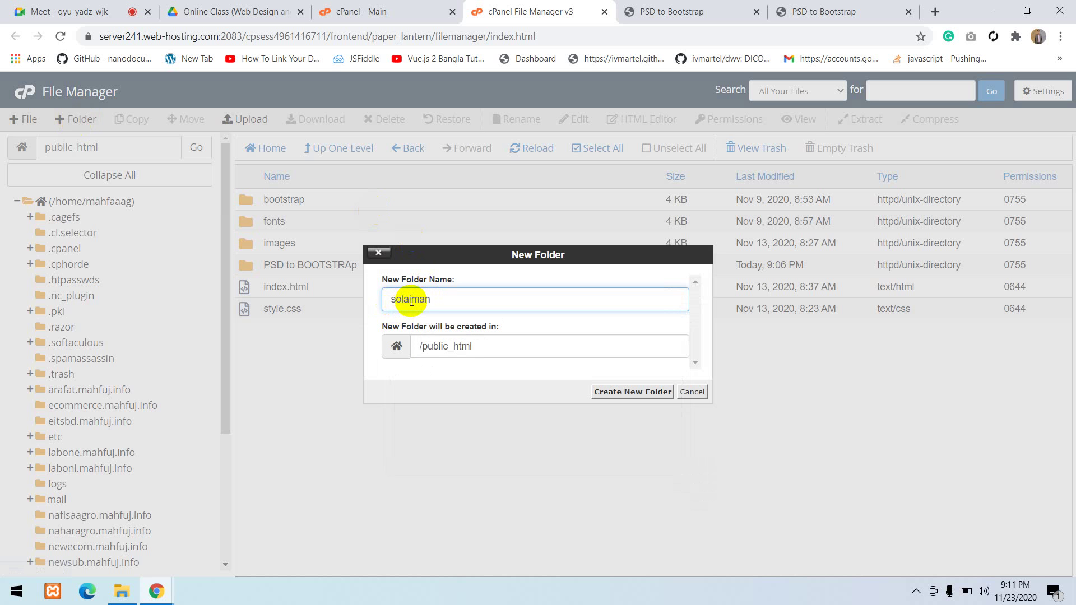
double_click(411, 301)
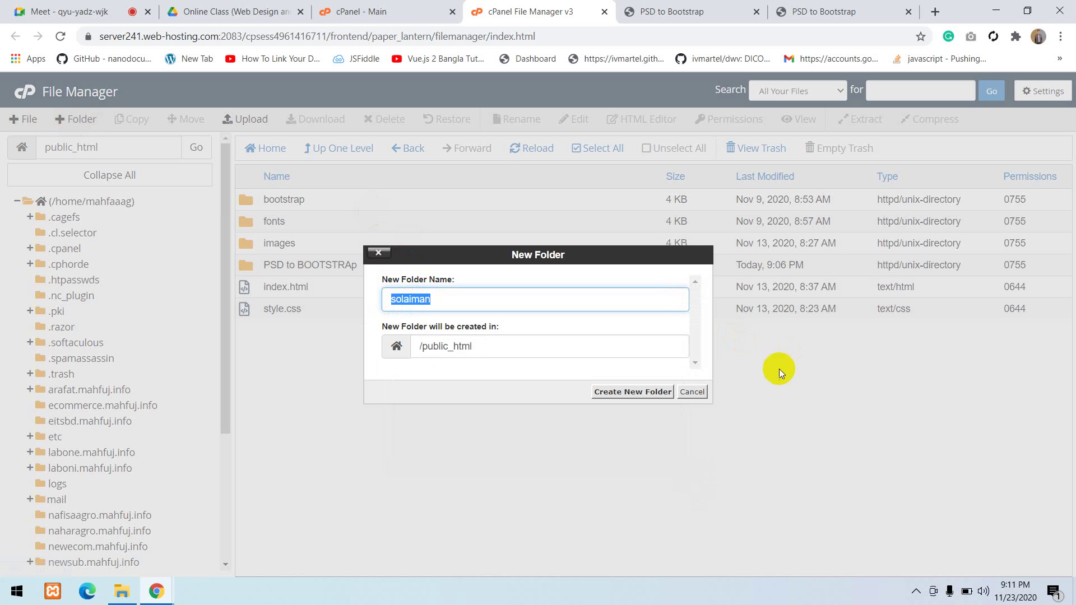
click(667, 392)
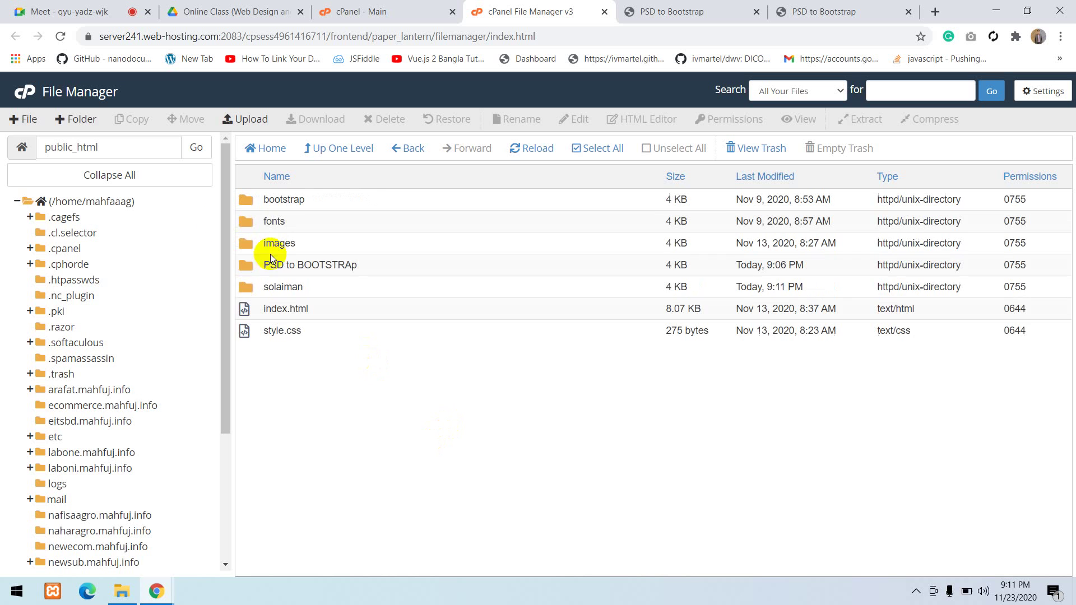
click(247, 290)
double_click(247, 291)
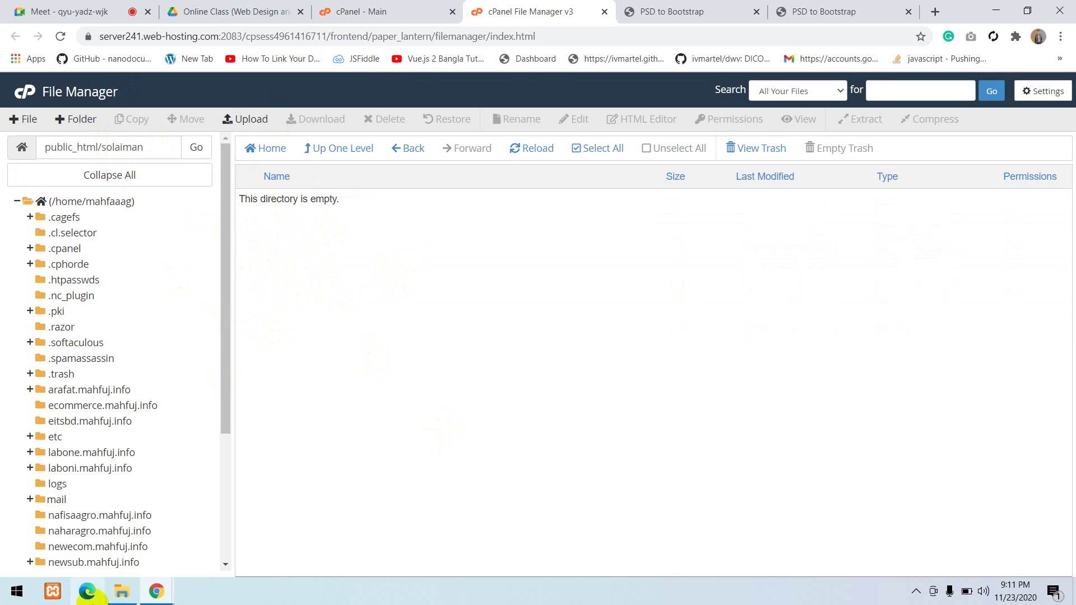
Switch to File Explorer, look through the Online Class folders and preview index.html from the 13-09-2020 folder in the browser
click(122, 591)
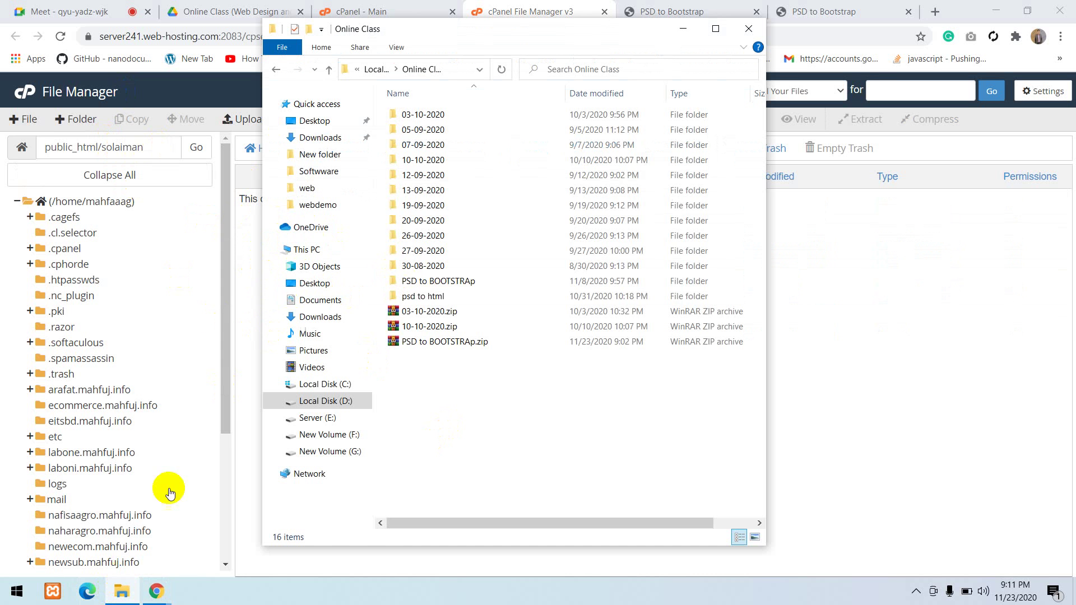
double_click(428, 161)
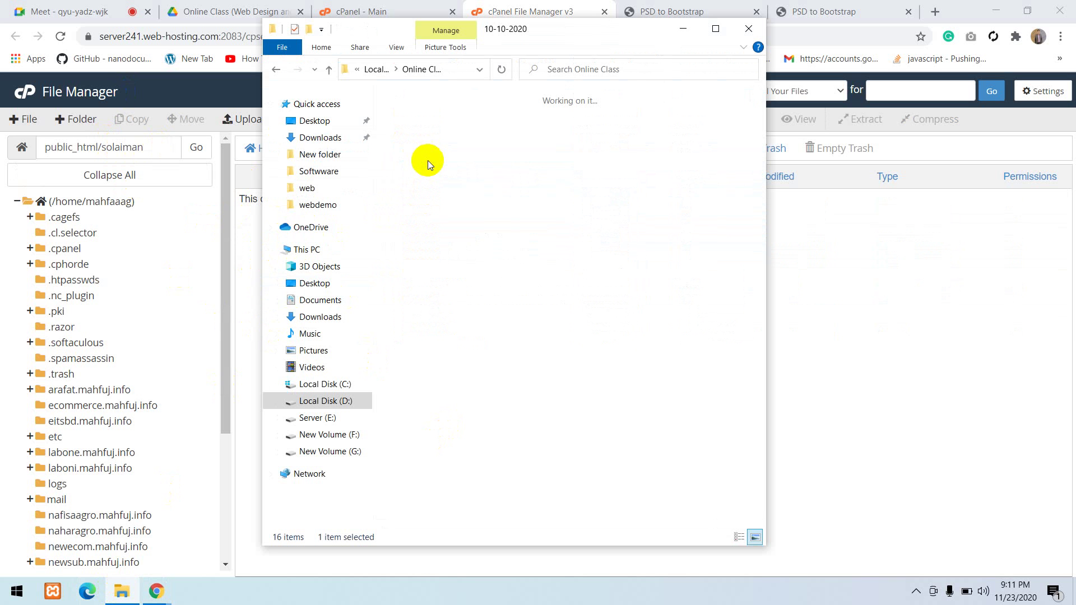
click(409, 69)
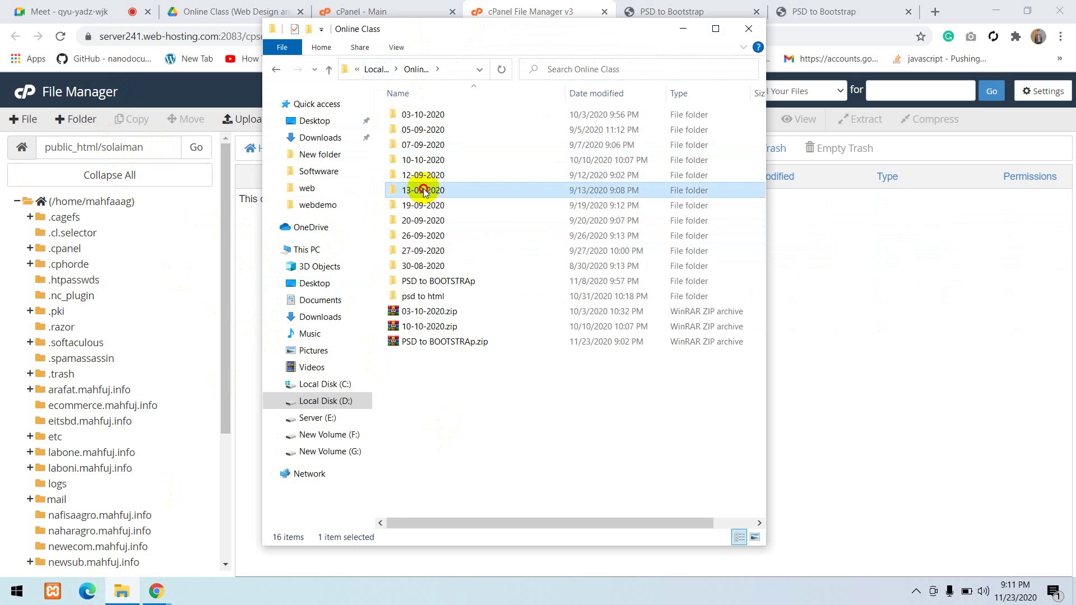
double_click(423, 190)
double_click(422, 144)
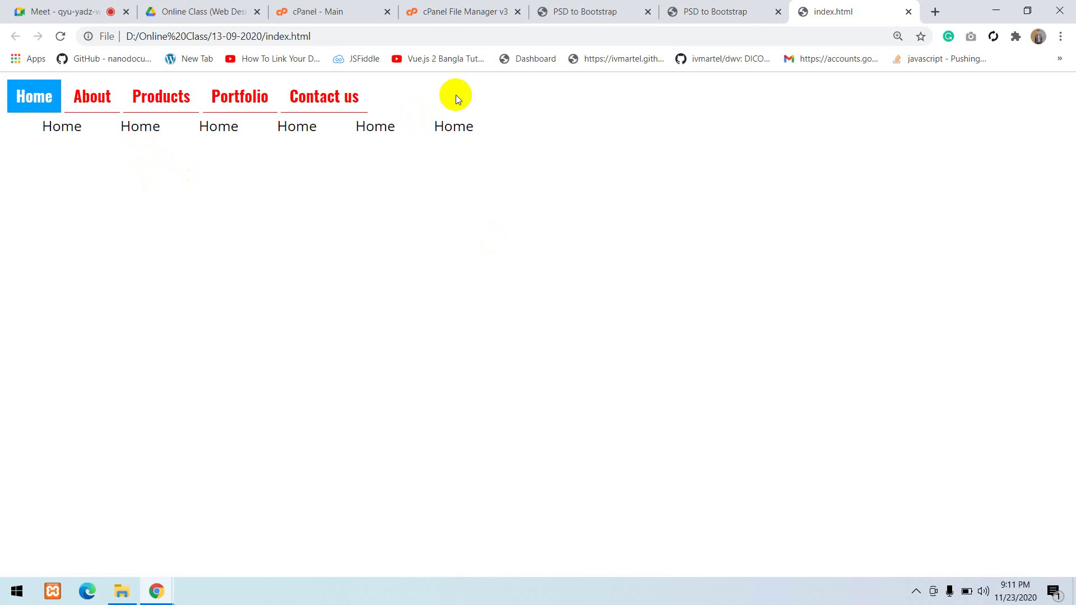
Switch to File Explorer and compress the 13-09-2020 folder in Online Class into 13-09-2020.zip
click(123, 592)
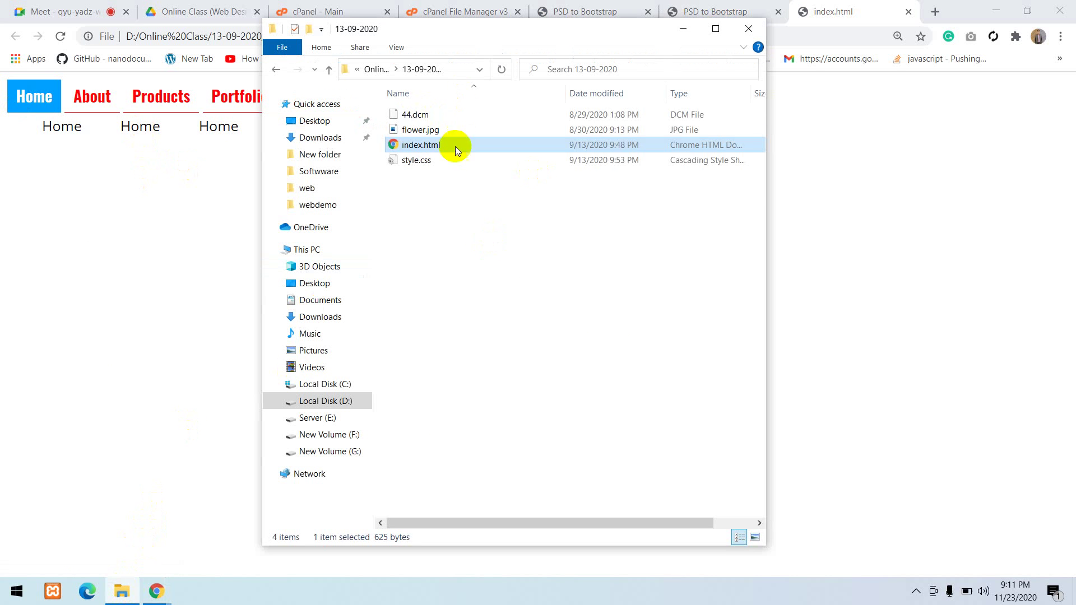
click(379, 69)
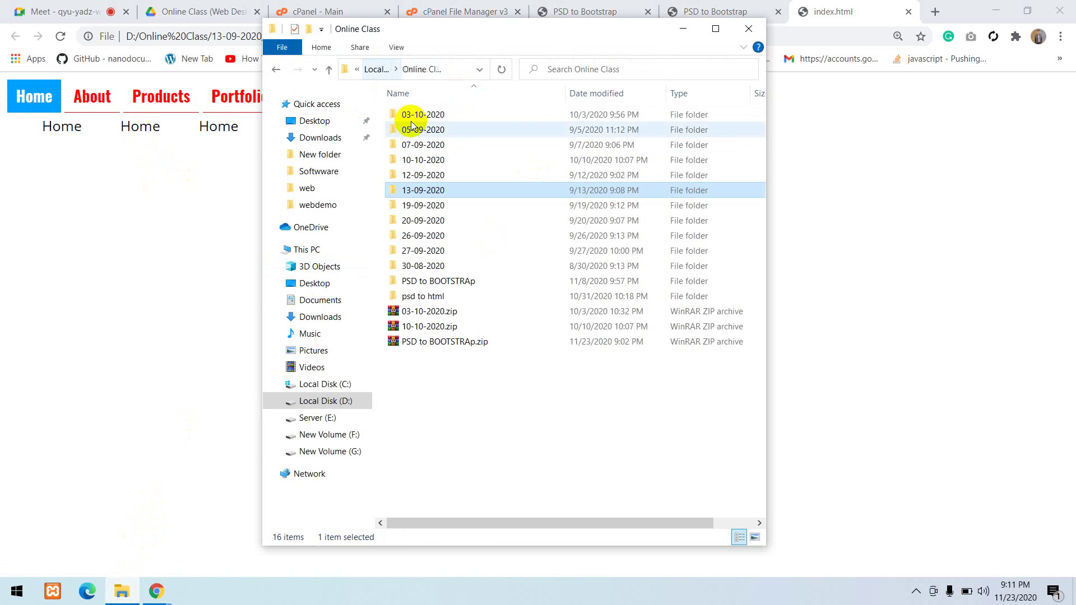
right_click(430, 190)
mouse_move(497, 457)
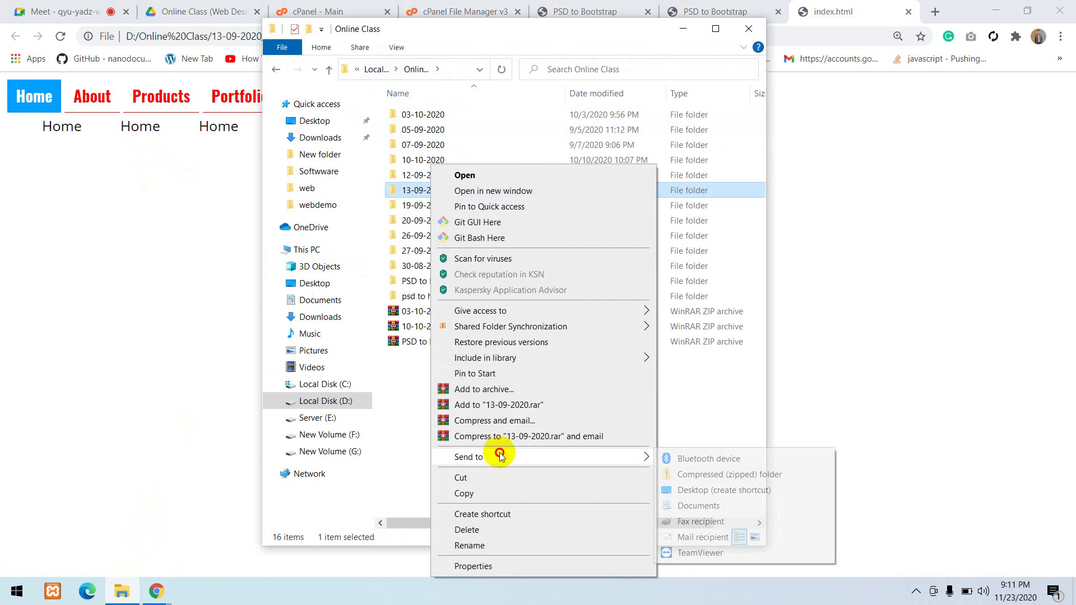
click(696, 476)
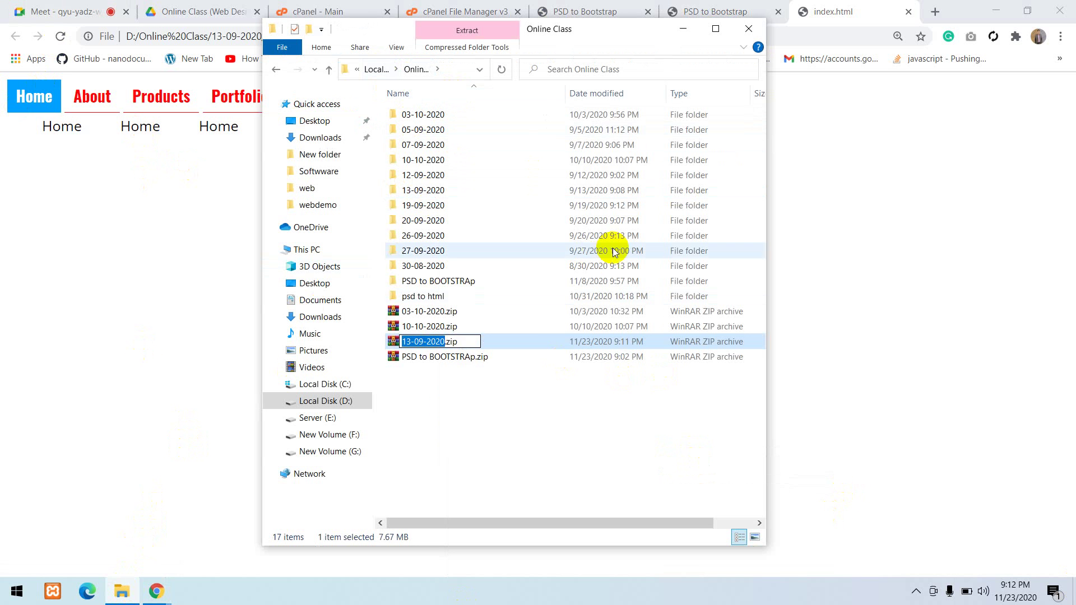
click(455, 416)
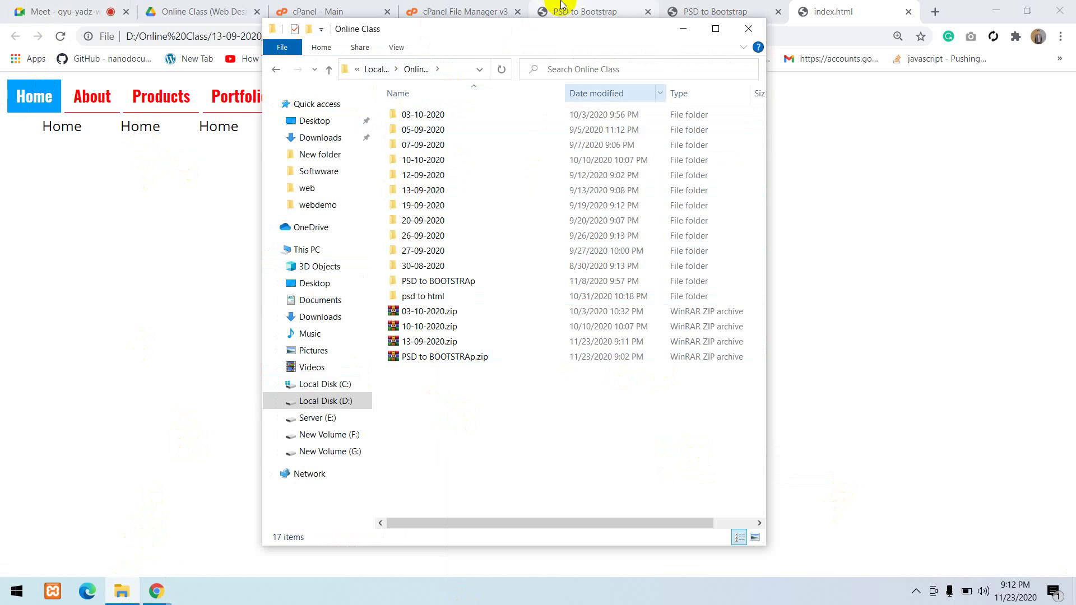
Switch to cPanel File Manager, upload 13-09-2020.zip to public_html/solaiman and reload the folder listing
click(361, 8)
click(424, 6)
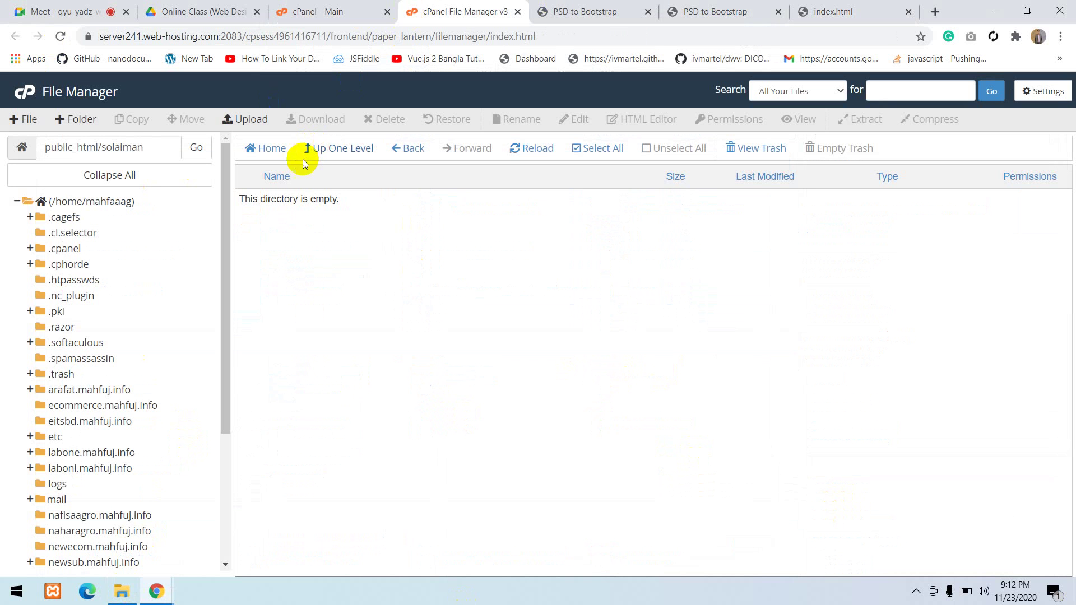
double_click(135, 146)
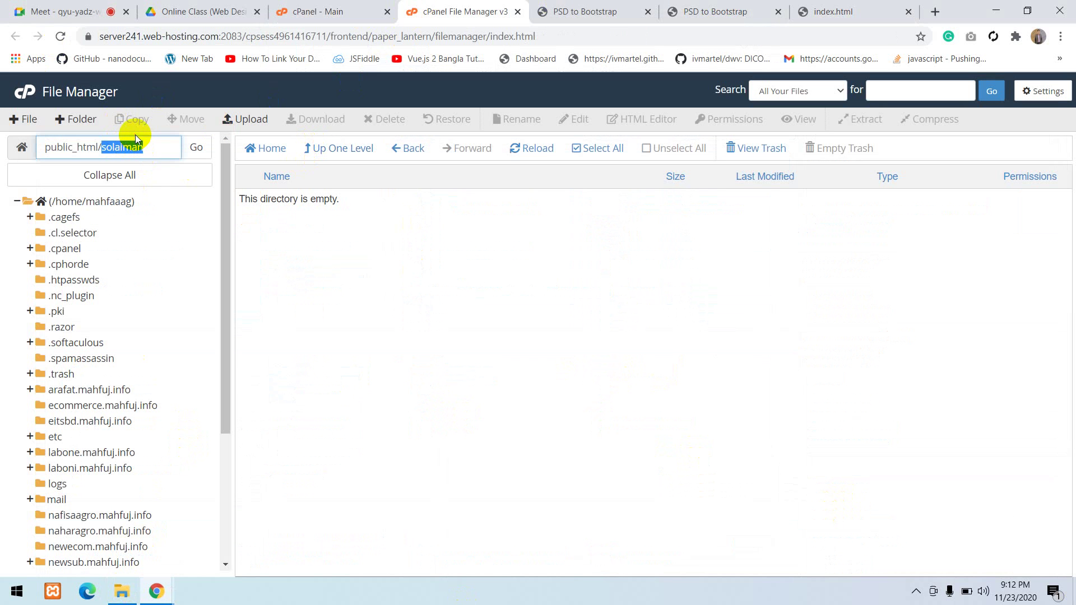
click(239, 120)
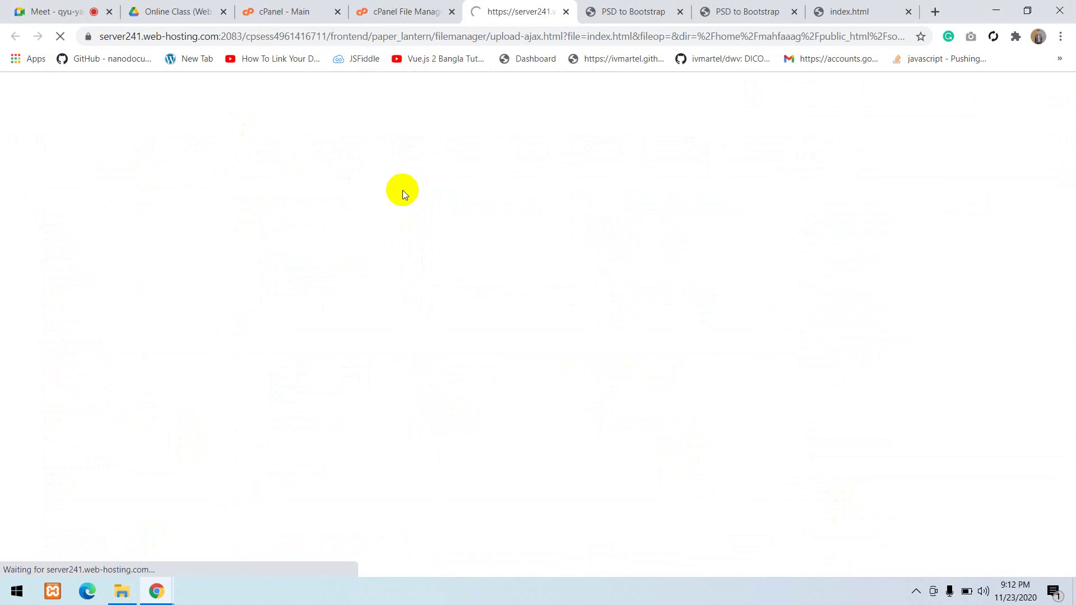
click(527, 325)
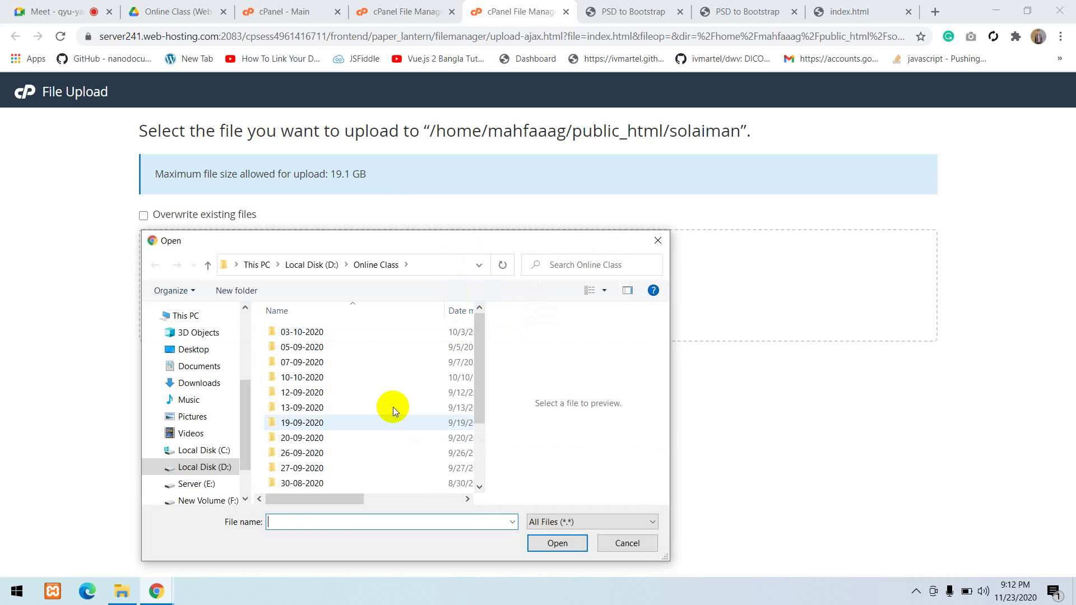
scroll(392, 407, down, 5)
double_click(318, 467)
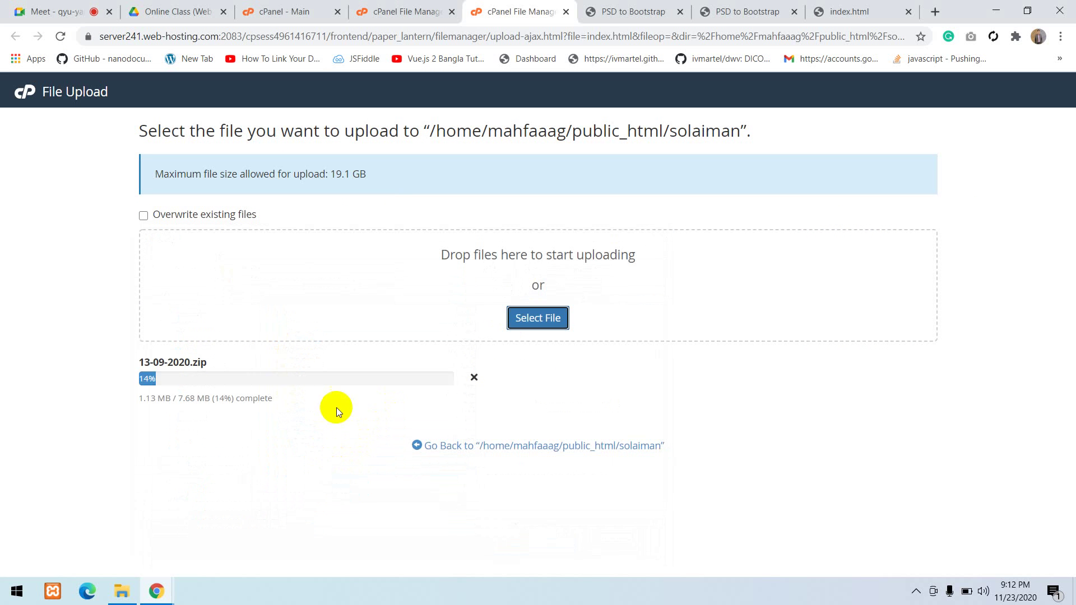
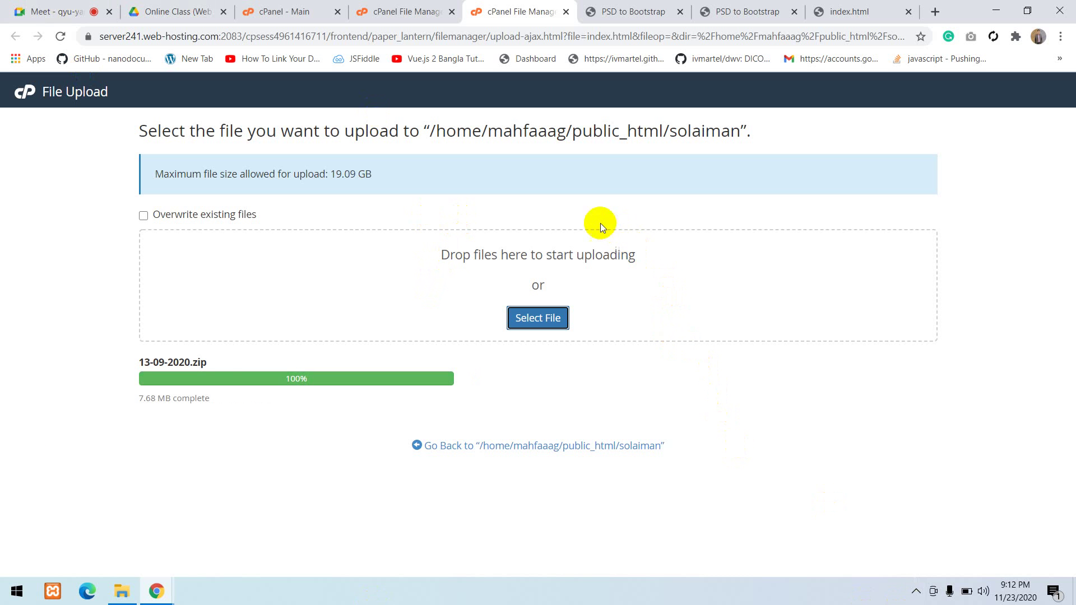
click(565, 12)
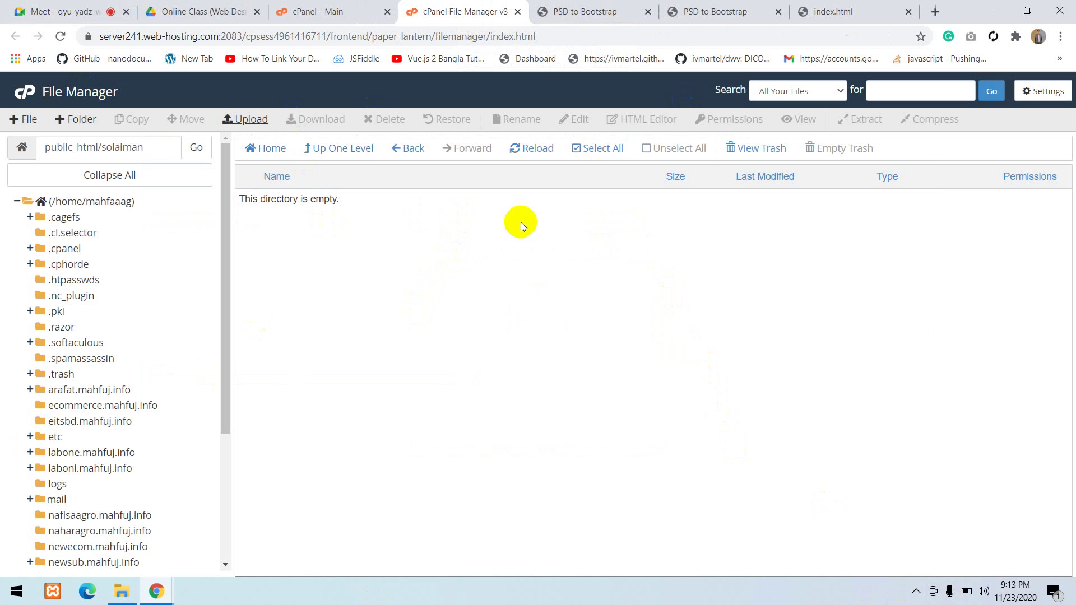
click(524, 154)
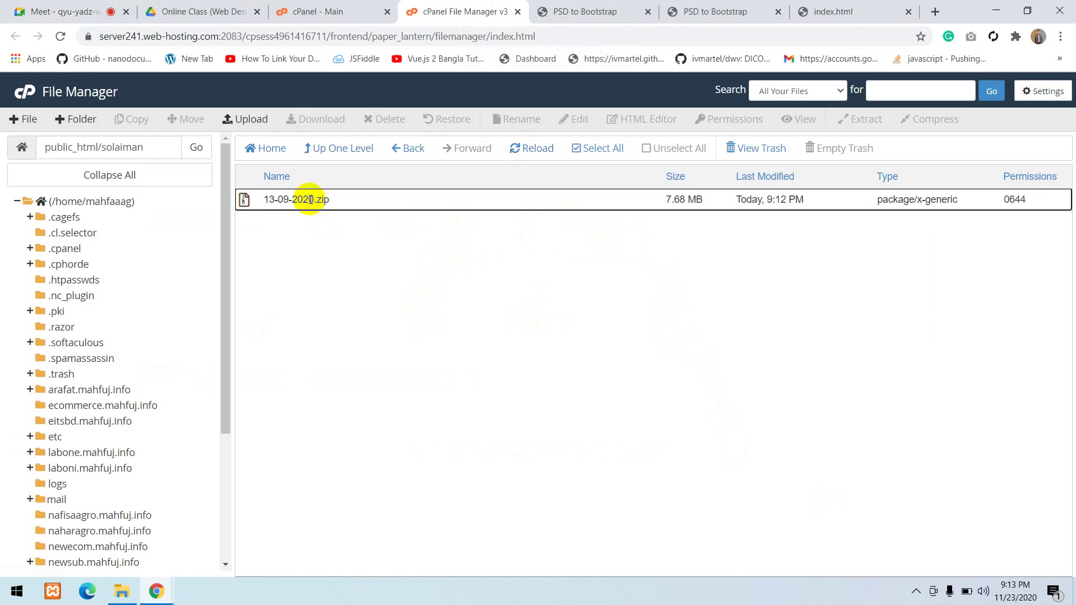
Extract 13-09-2020.zip into /public_html/solaiman and reload the folder listing
click(310, 199)
right_click(309, 199)
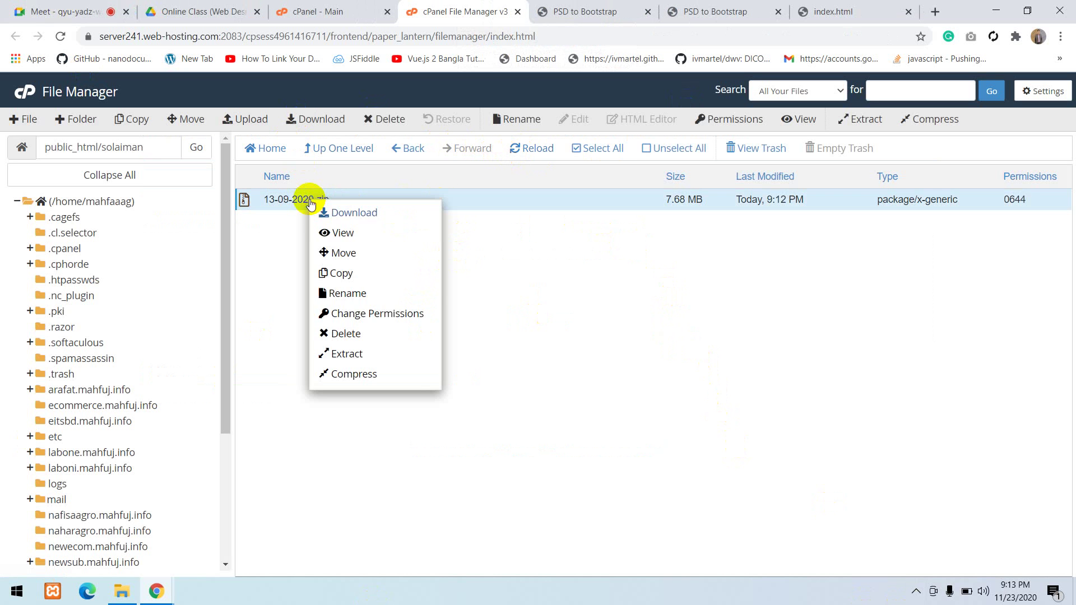
click(359, 352)
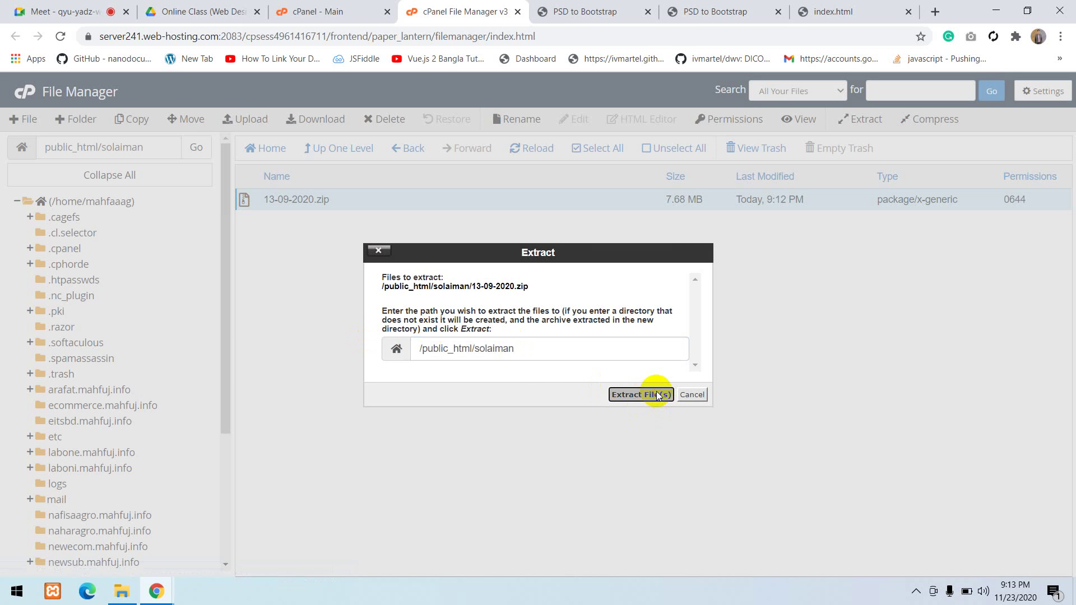
click(656, 389)
click(754, 461)
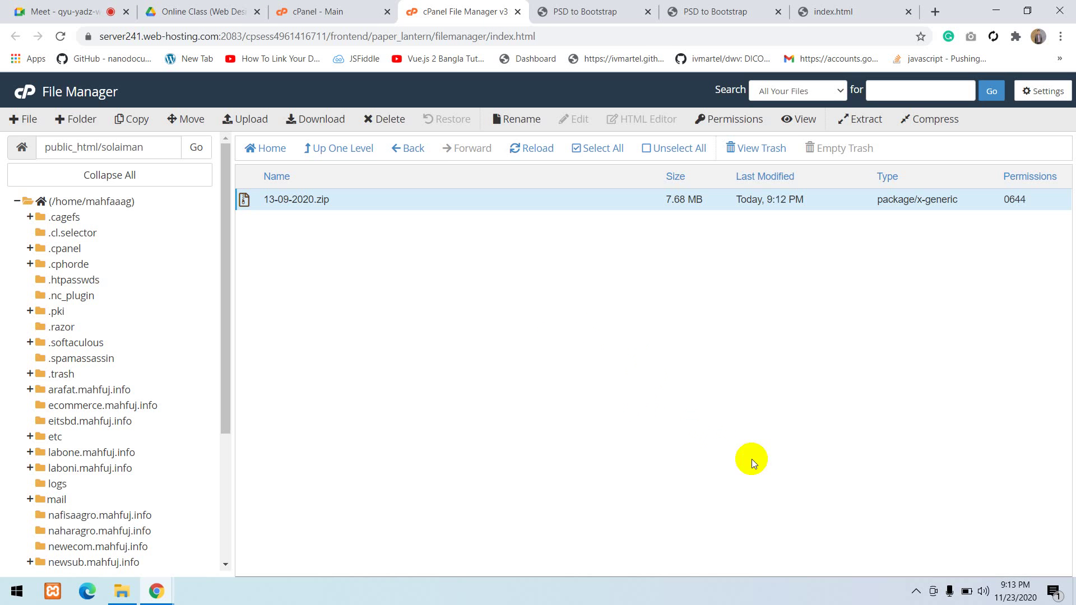
click(531, 148)
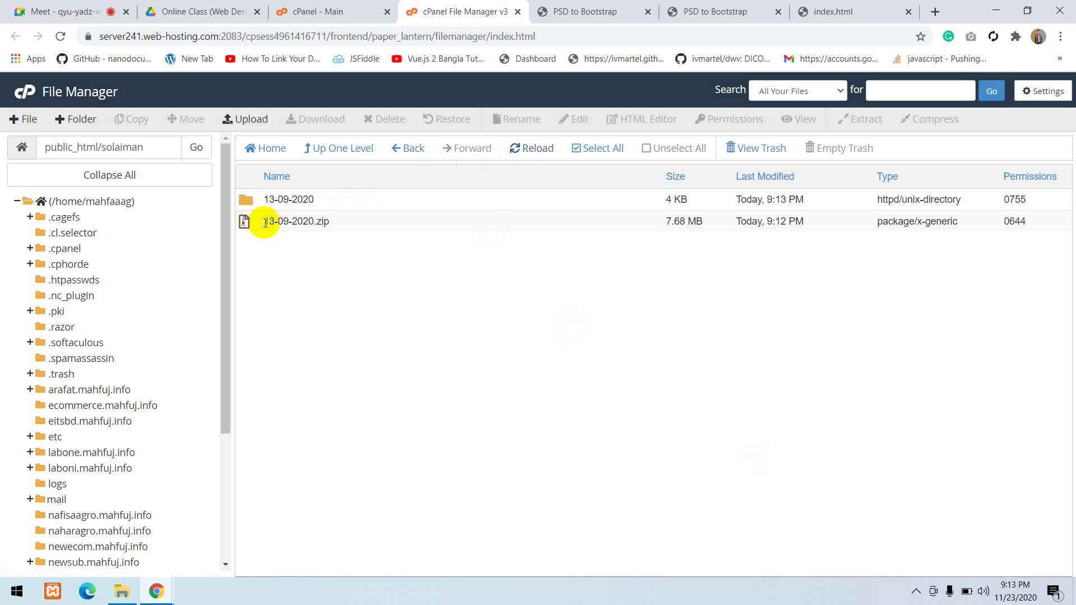
Highlight the solaiman folder name in the File Manager path, then load mahfuj.info/solaiman in the website's browser tab
click(265, 203)
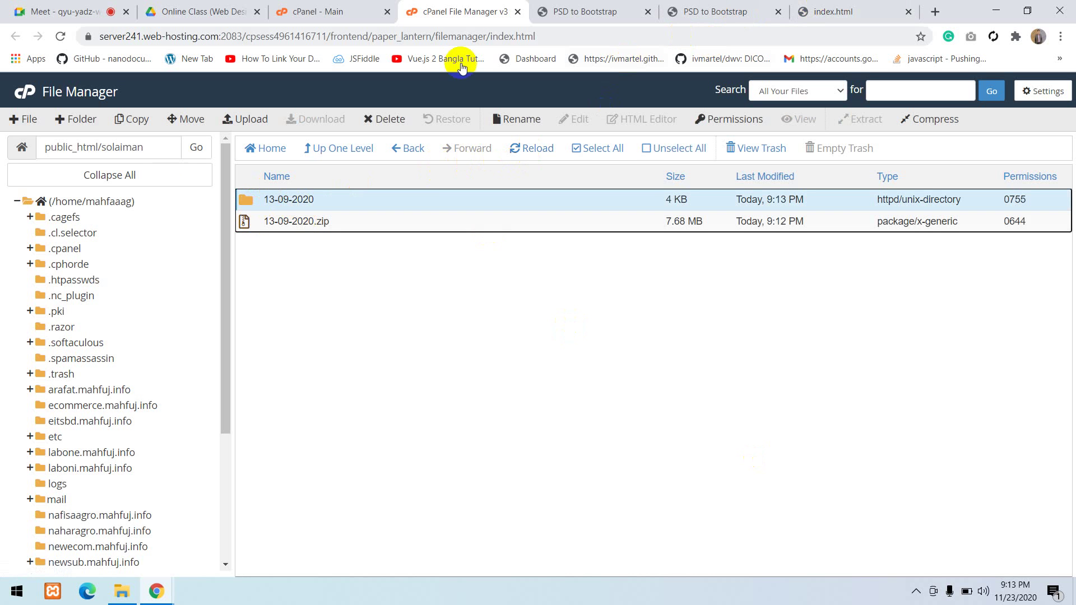
click(153, 155)
double_click(154, 153)
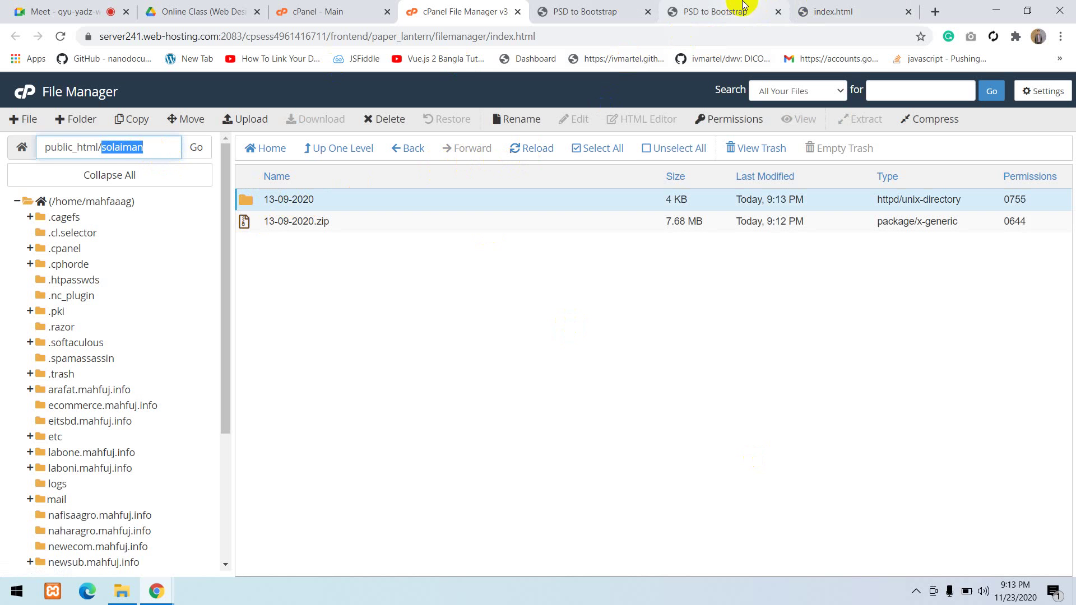
click(830, 11)
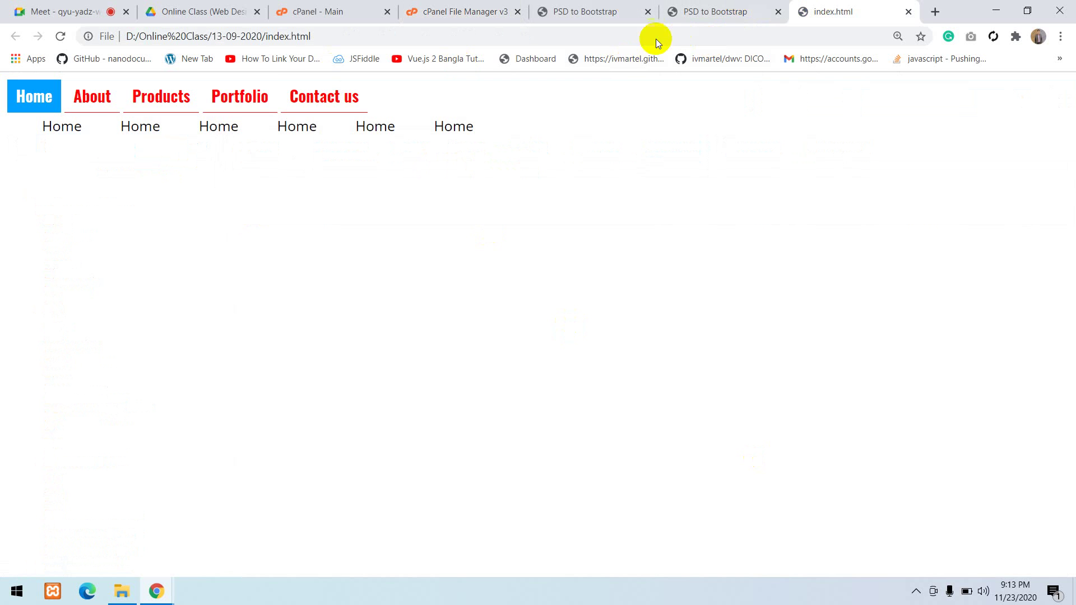
click(576, 11)
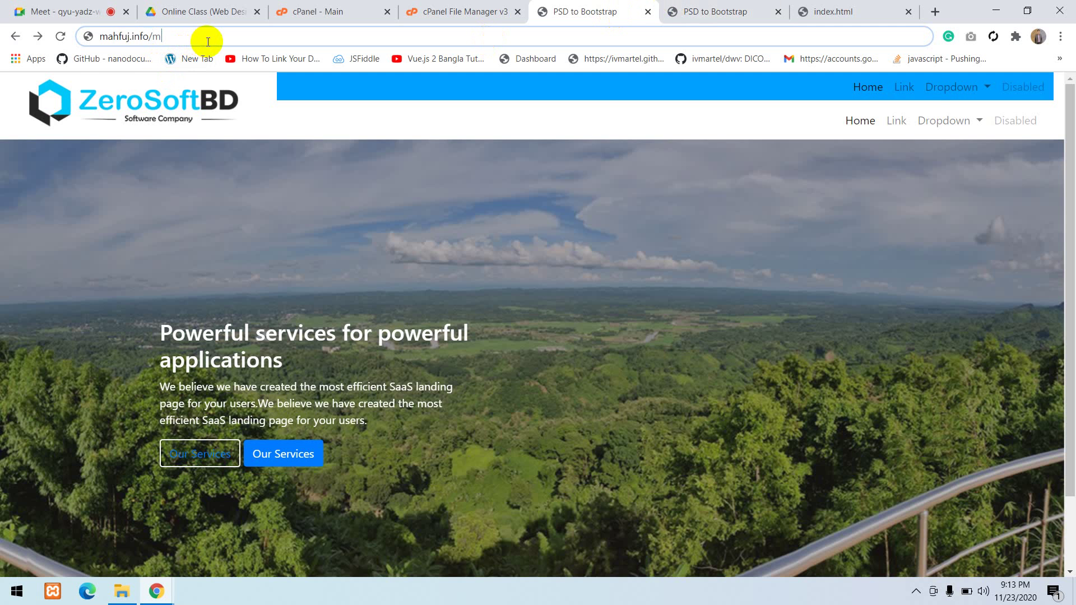
text(/solaiman)
key(Return)
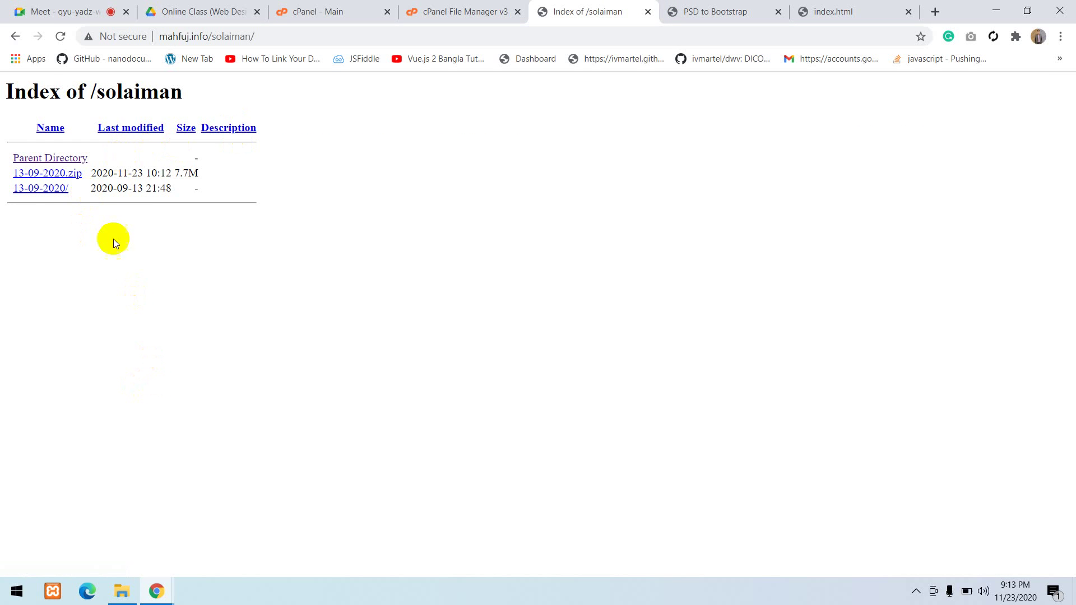
Open 13-09-2020/ from the directory index and compare the page's address path with the folders in cPanel File Manager
drag(74, 190, 7, 197)
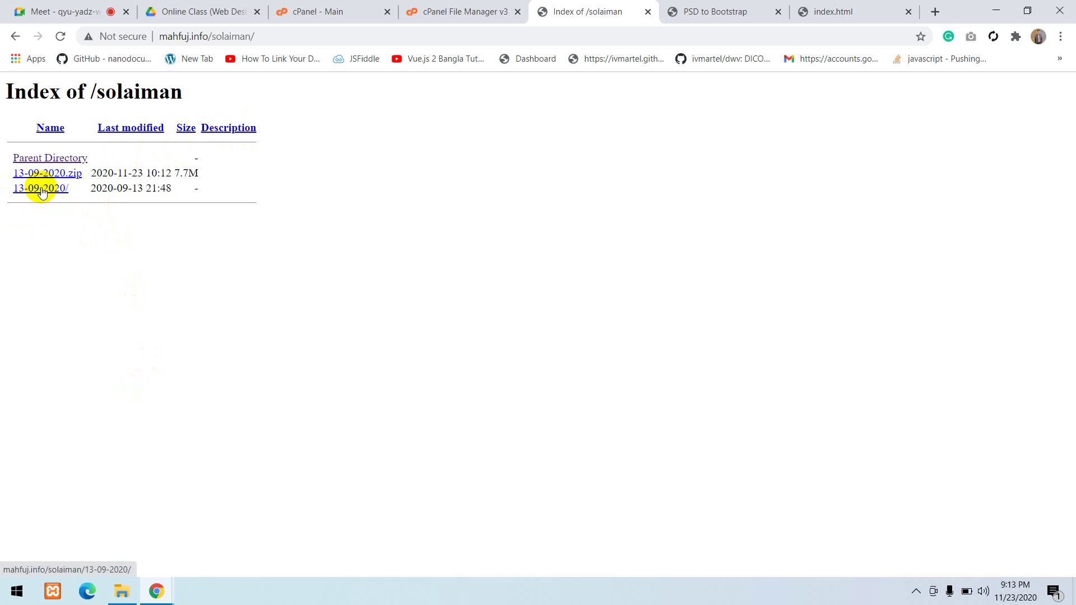
click(39, 187)
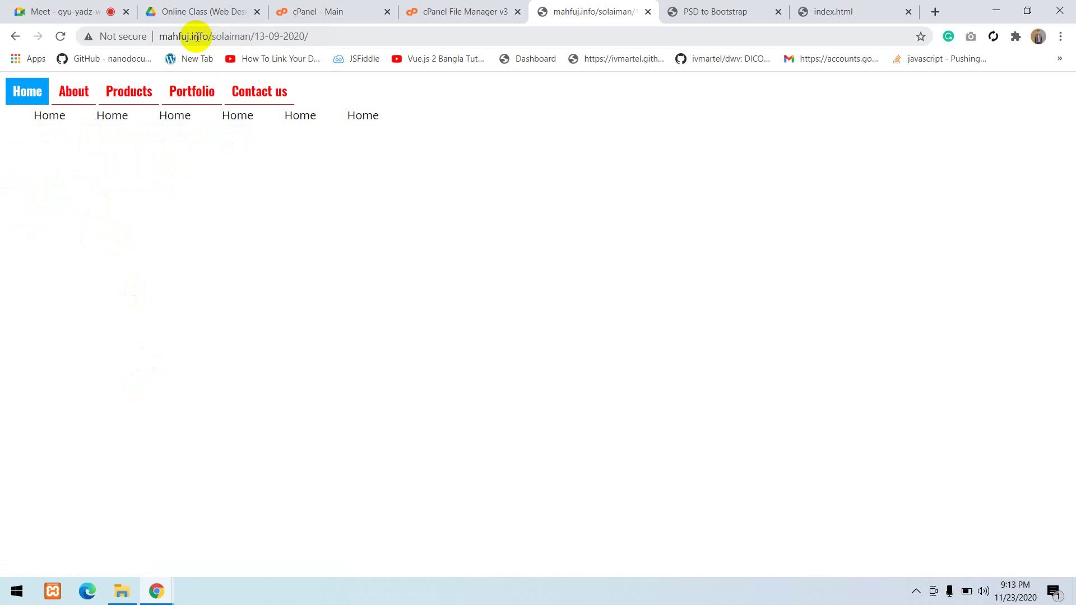
drag(212, 36, 298, 28)
click(253, 36)
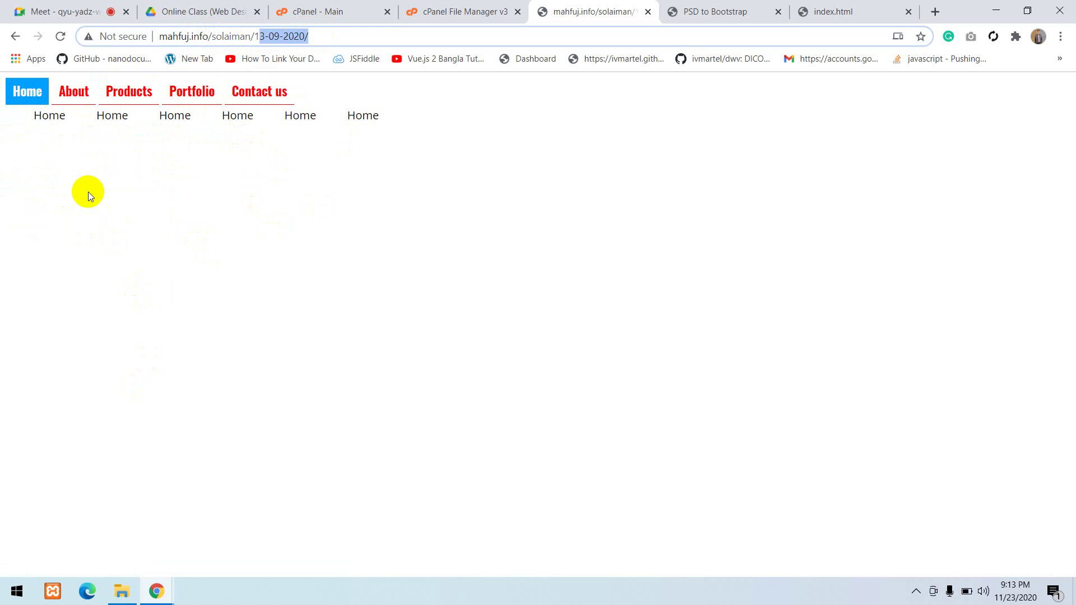
click(458, 8)
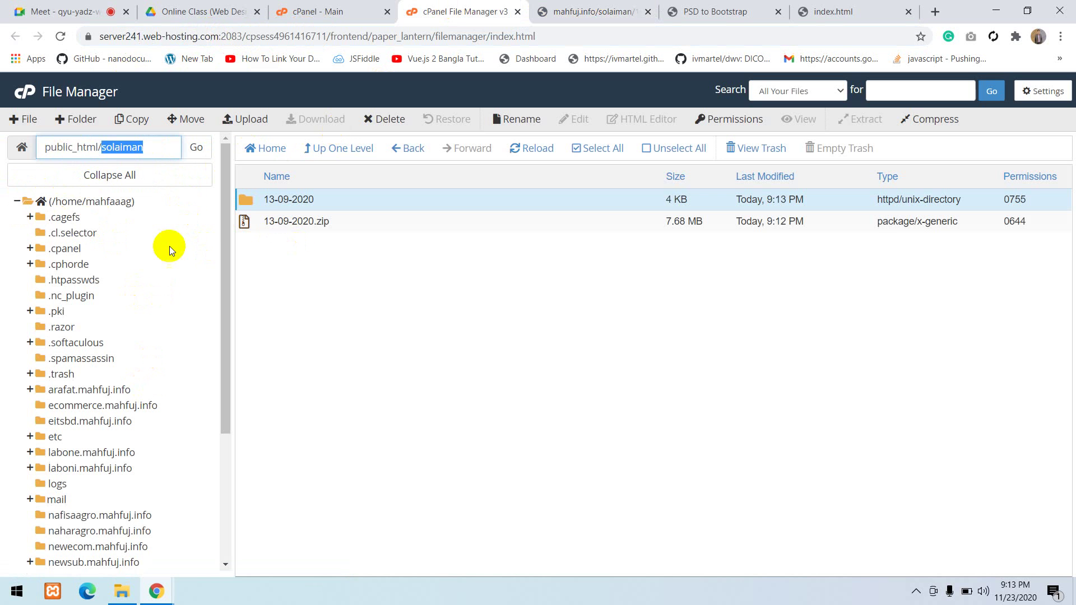
click(556, 13)
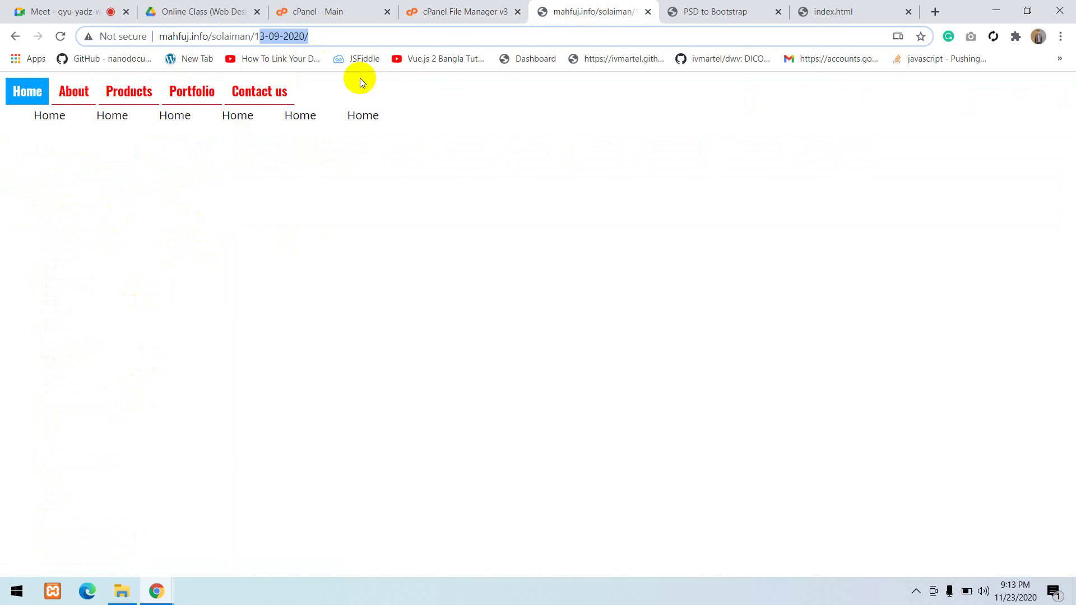
click(509, 7)
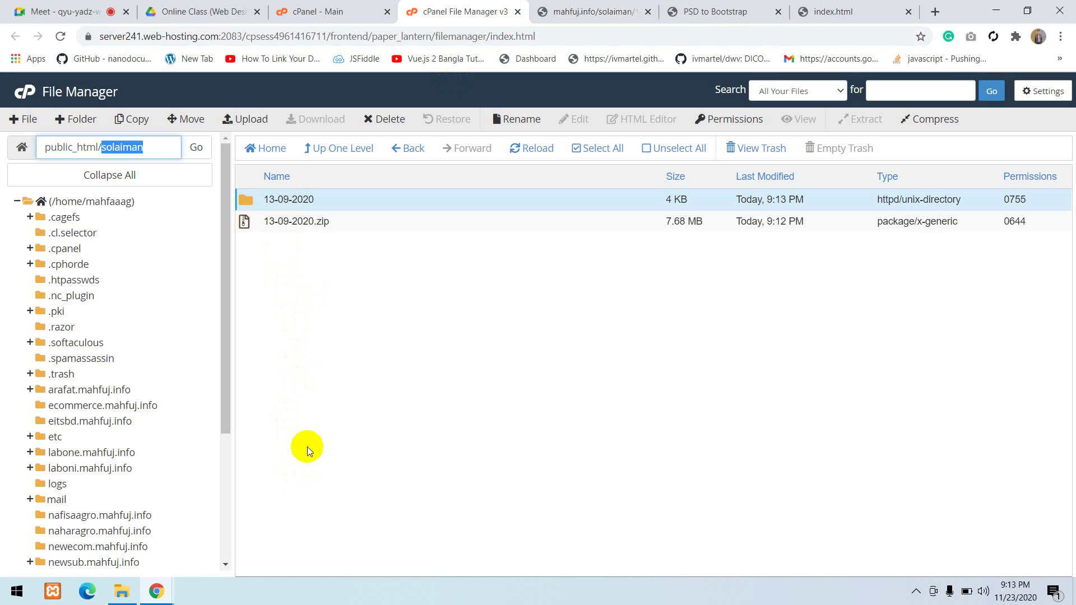
click(574, 12)
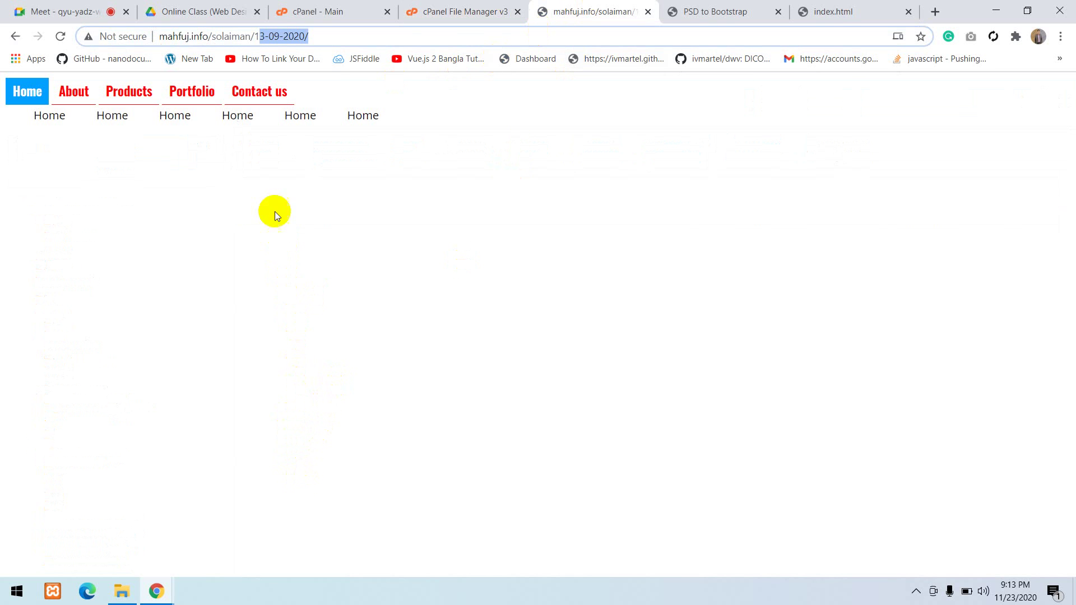
Switch to cPanel File Manager, open the 13-09-2020 folder, select all its files and open the Move dialog for them
click(476, 9)
double_click(248, 198)
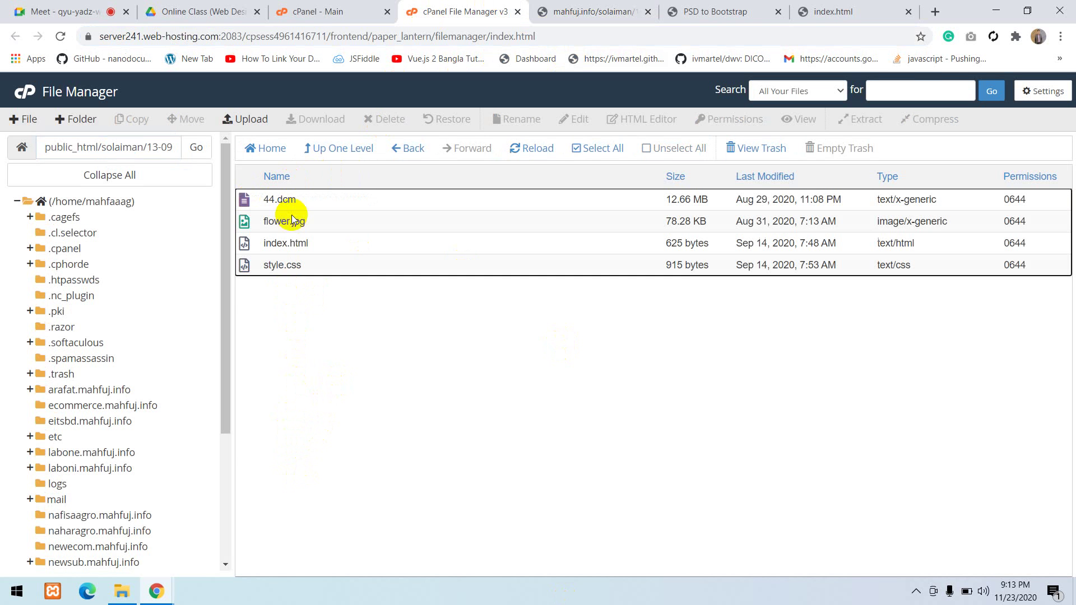
click(579, 152)
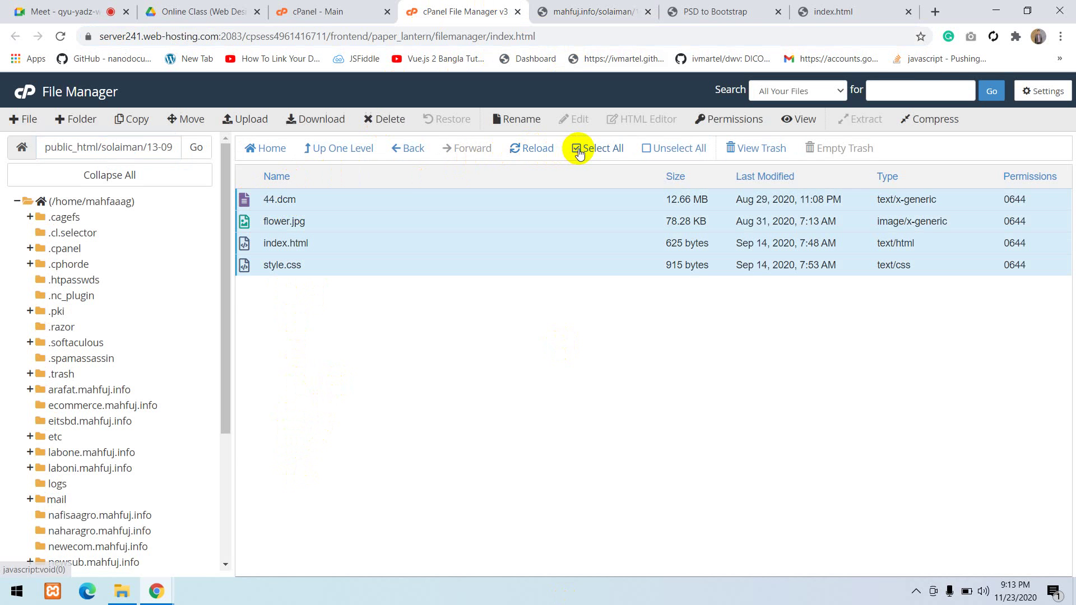
right_click(318, 208)
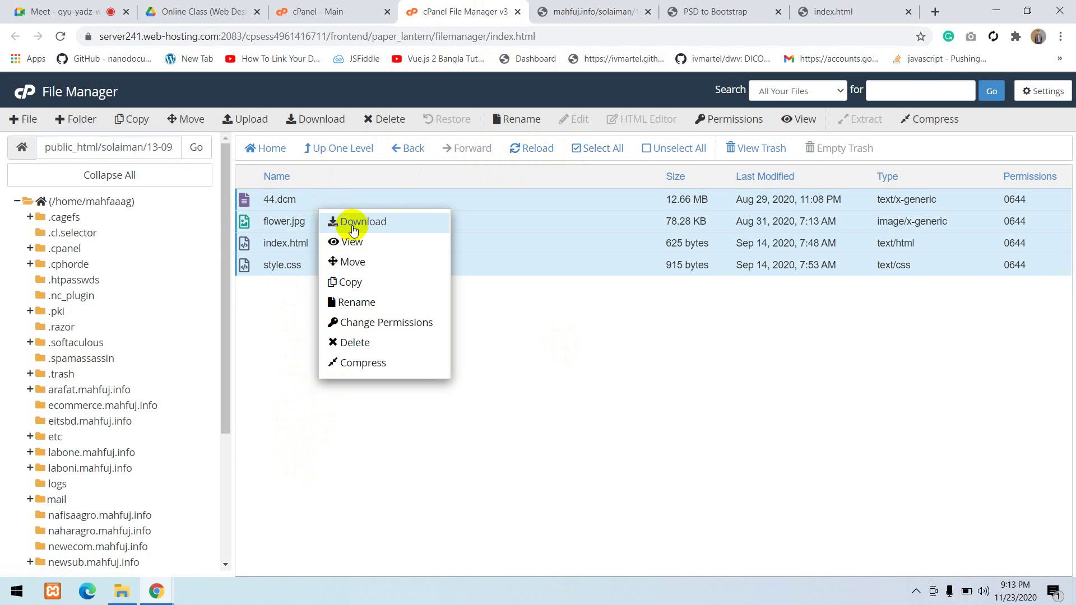
click(577, 9)
click(456, 9)
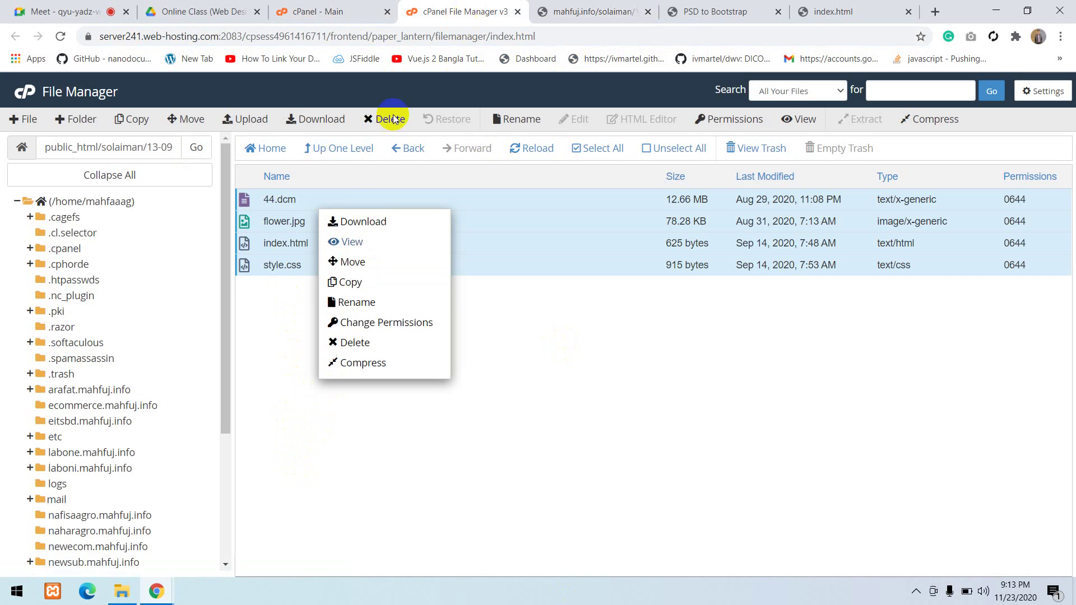
click(367, 264)
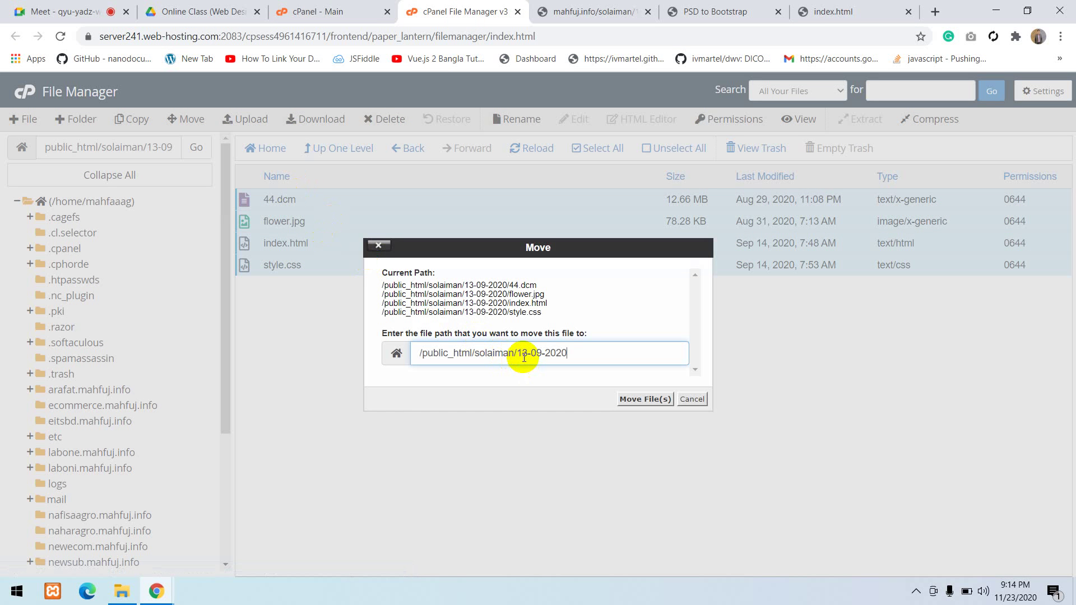
Move the selected files to /public_html/solaiman/ and go up to the solaiman folder
drag(521, 352, 566, 353)
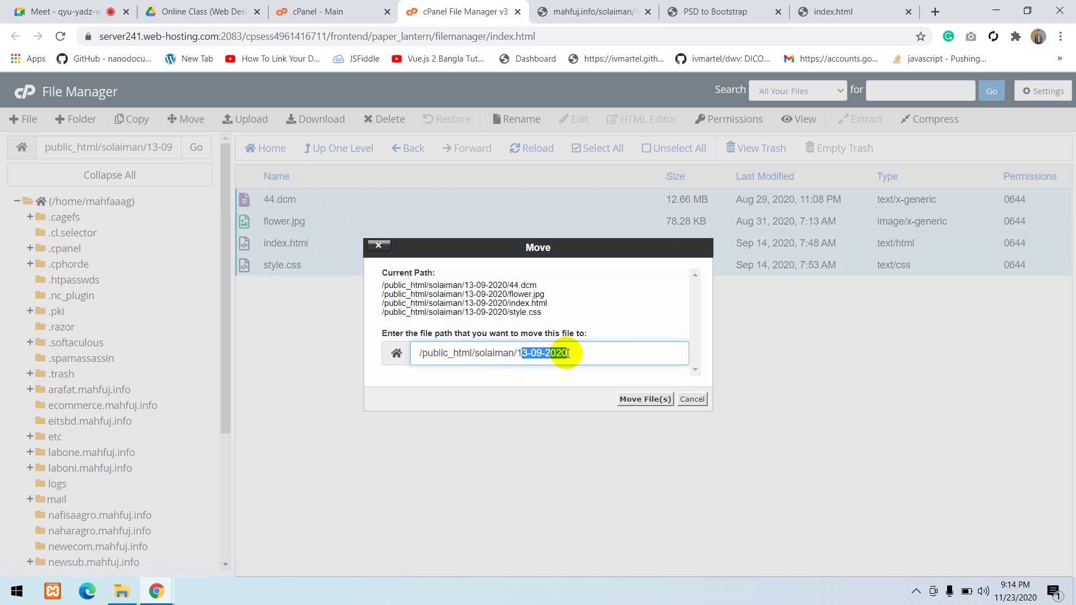
key(BackSpace)
key(BackSpace)
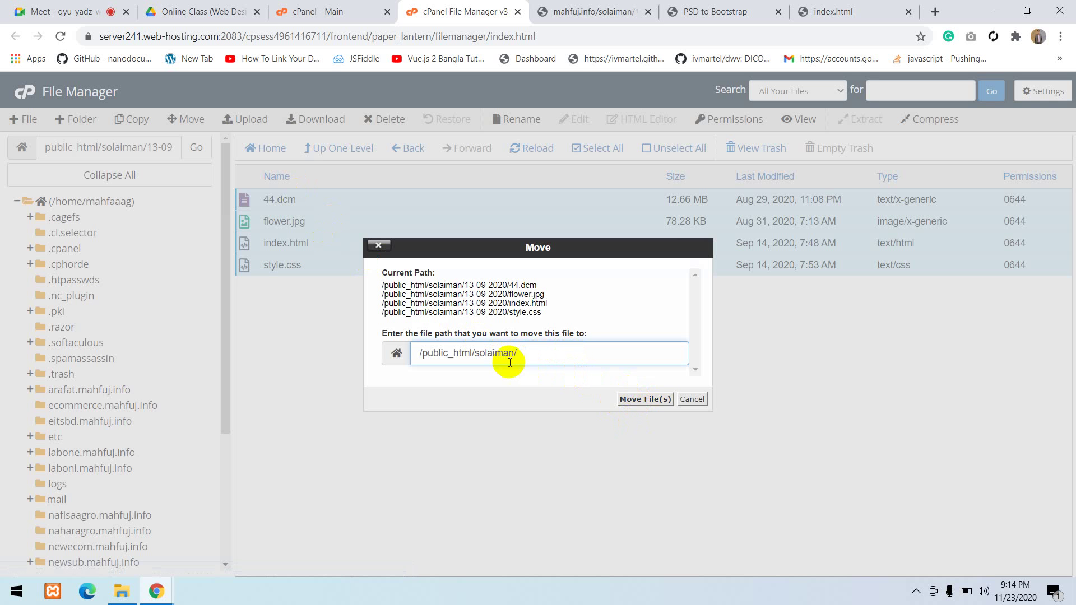
double_click(496, 353)
click(624, 407)
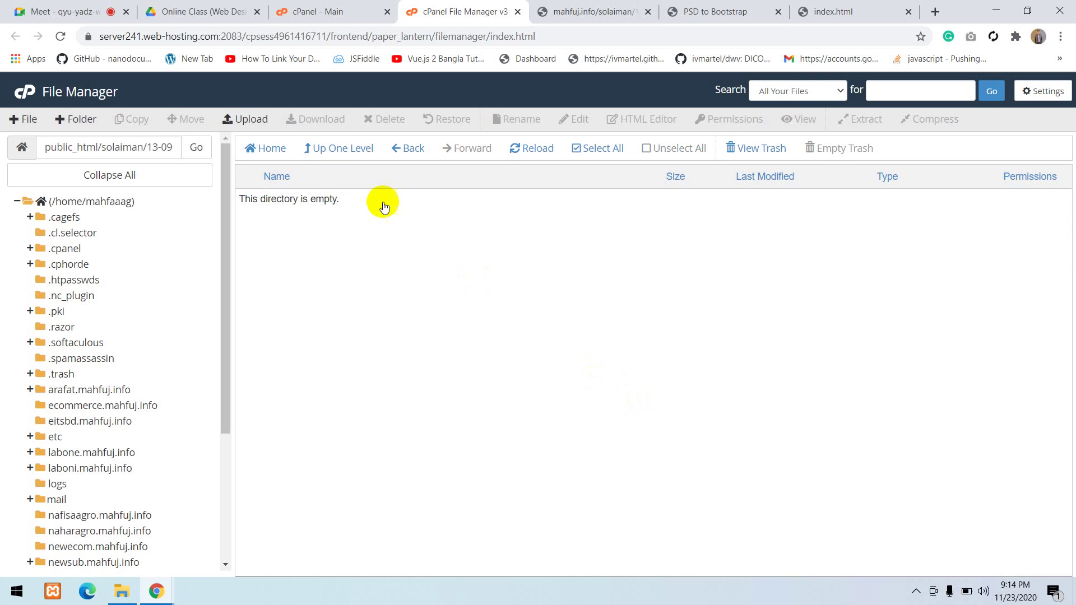
click(338, 150)
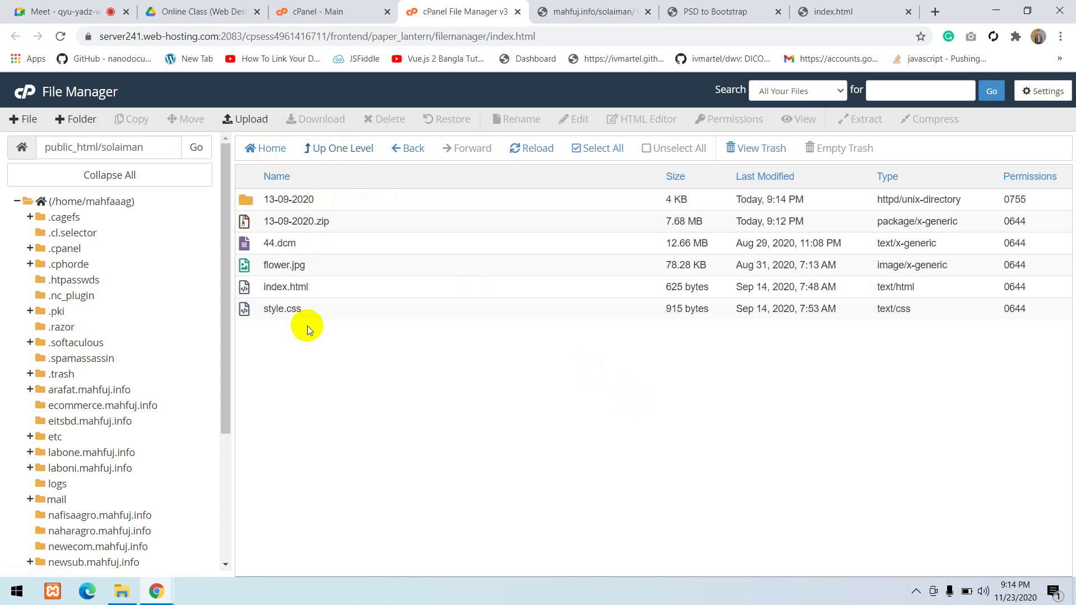
Load mahfuj.info/solaiman/ in the website's browser tab by removing 13-09-2020/ from the address
click(715, 11)
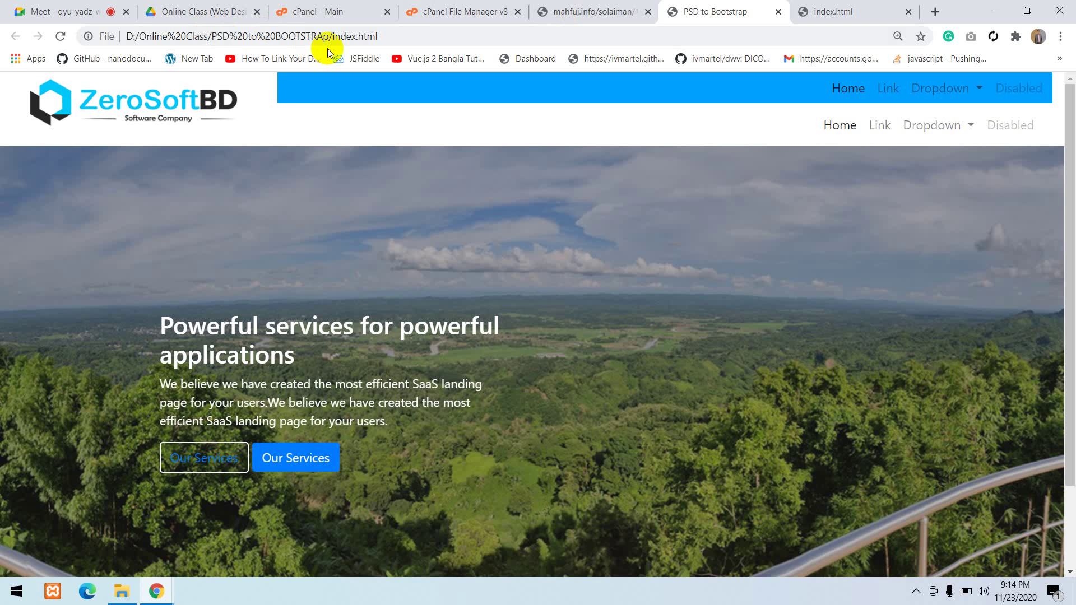
click(581, 4)
drag(309, 36, 254, 35)
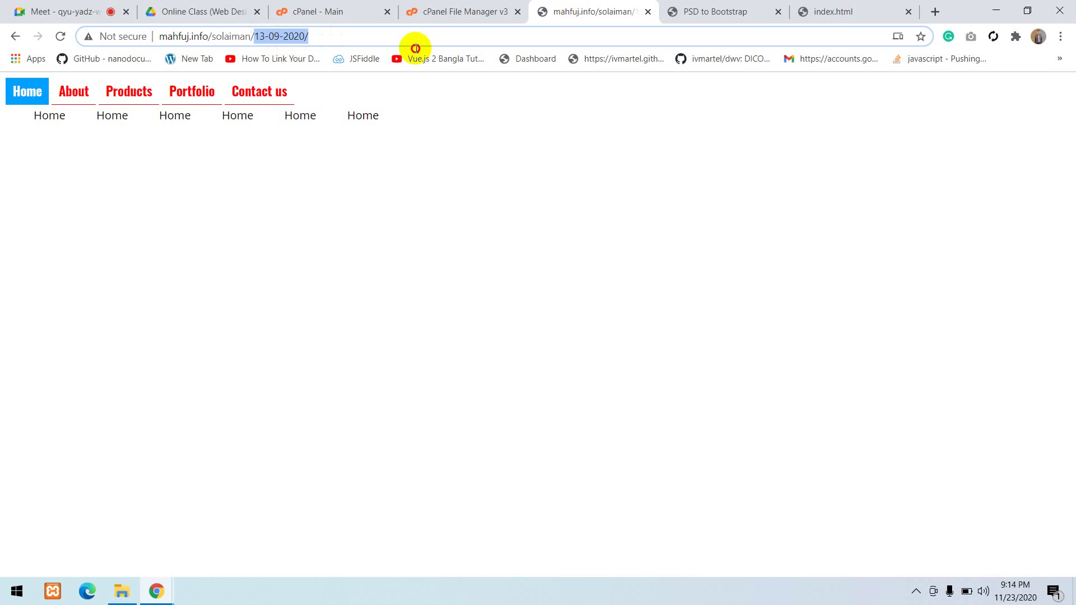
key(BackSpace)
key(Return)
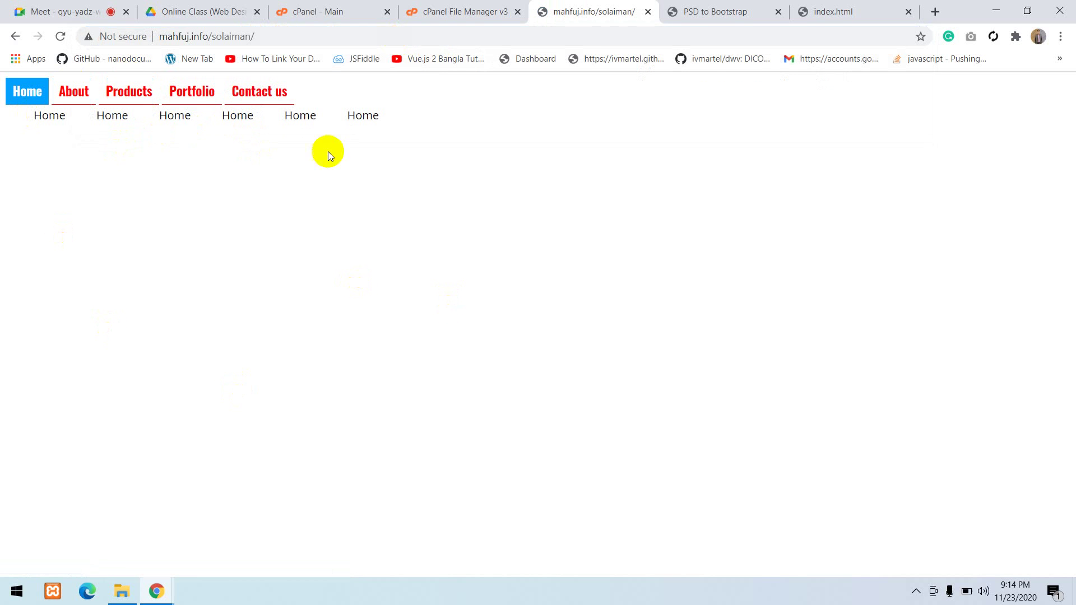
Return to cPanel File Manager, go up to public_html and create a new folder named moni there
click(432, 5)
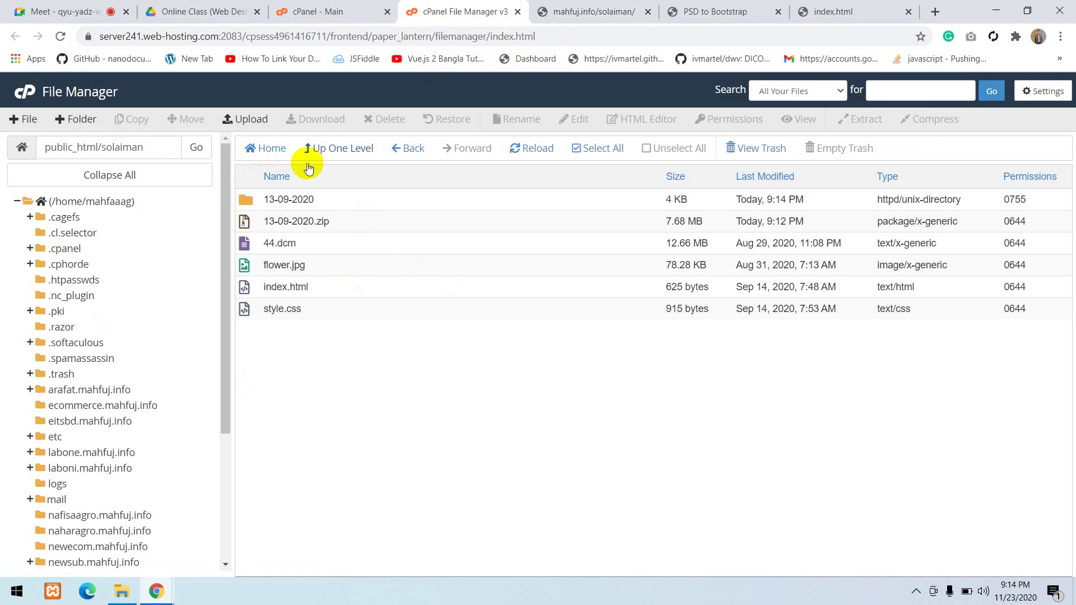
click(327, 153)
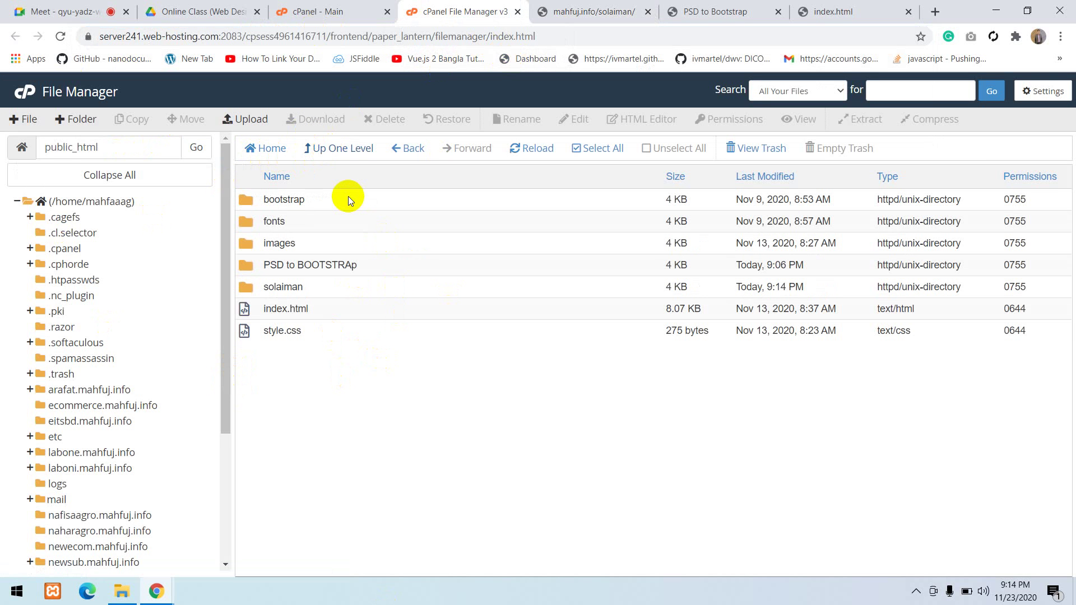
click(251, 286)
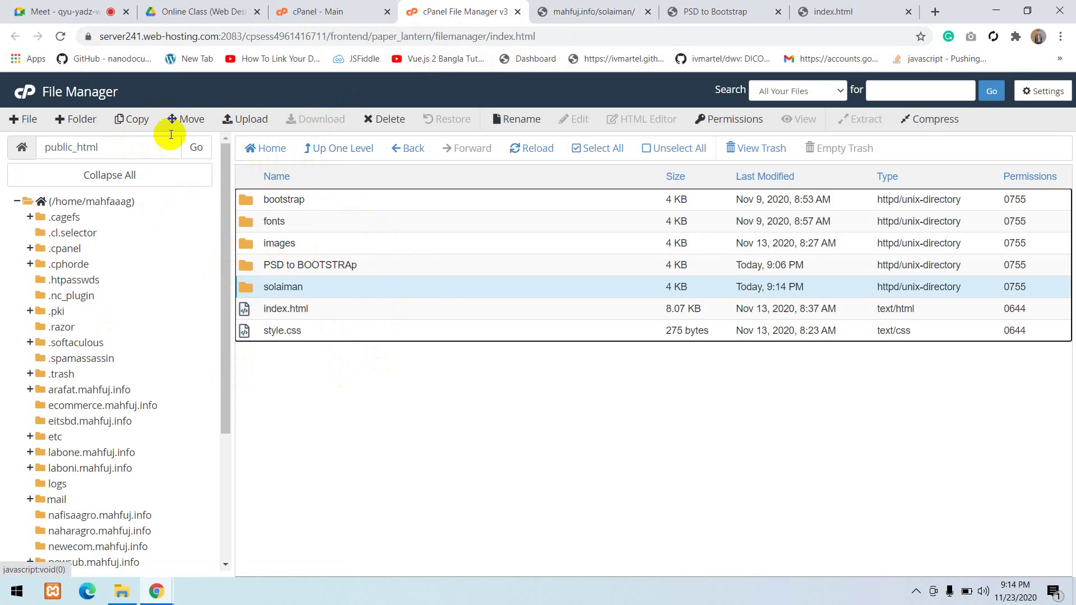
click(78, 120)
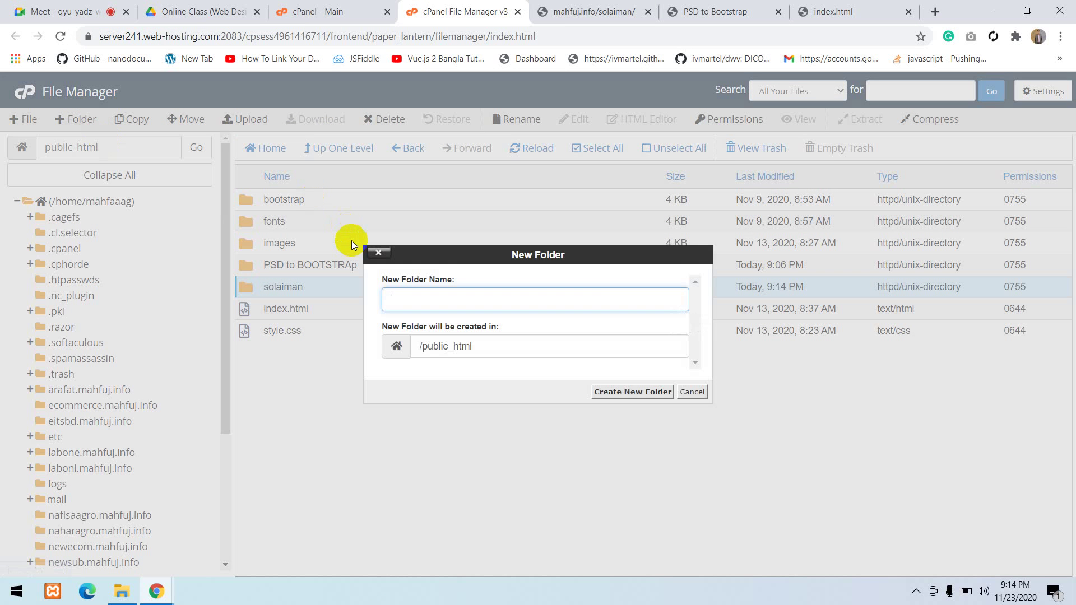
text(moni)
drag(473, 345, 417, 344)
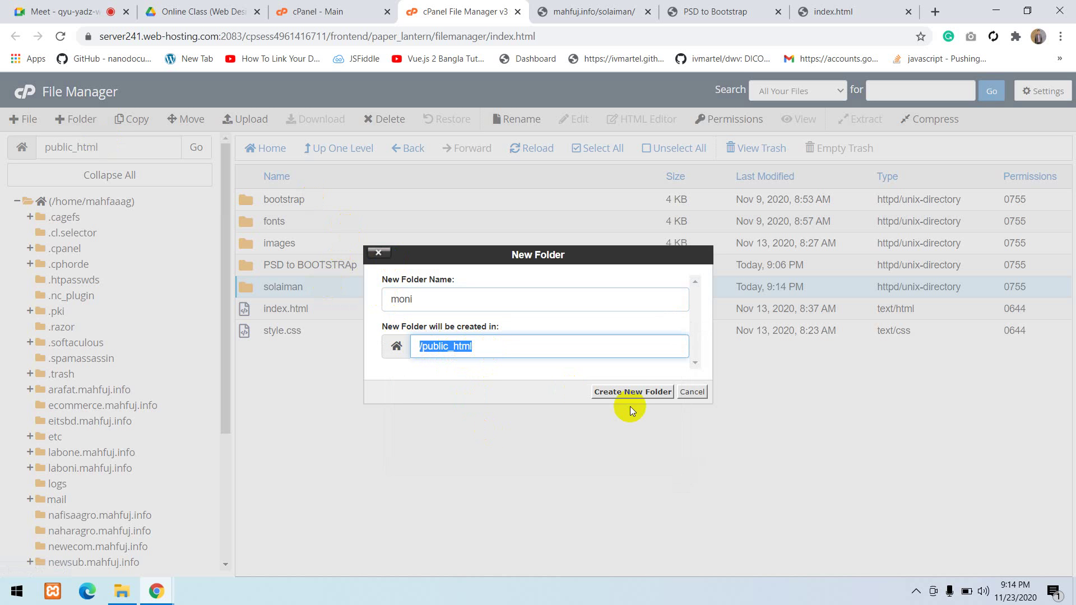
click(632, 391)
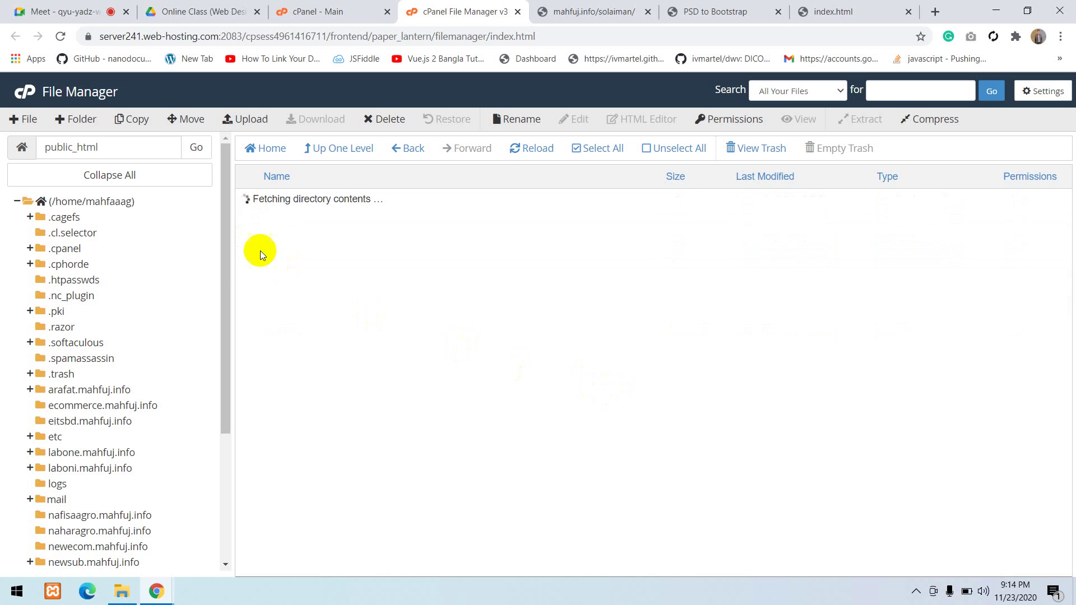
Open the moni folder, start a file upload into it and check the contents of the local 03-10-2020 folder
double_click(253, 267)
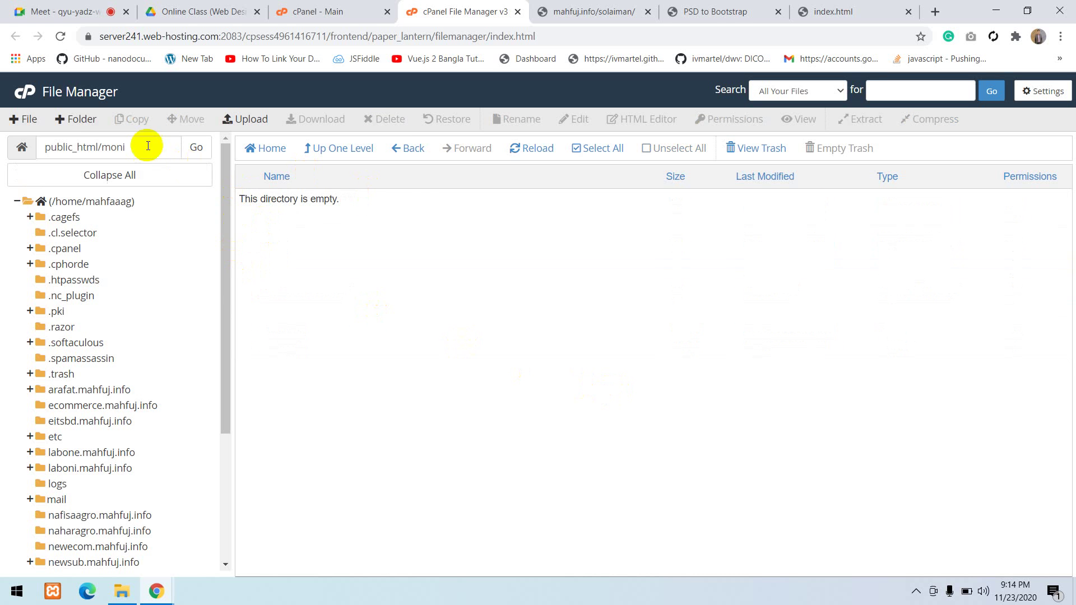
click(251, 121)
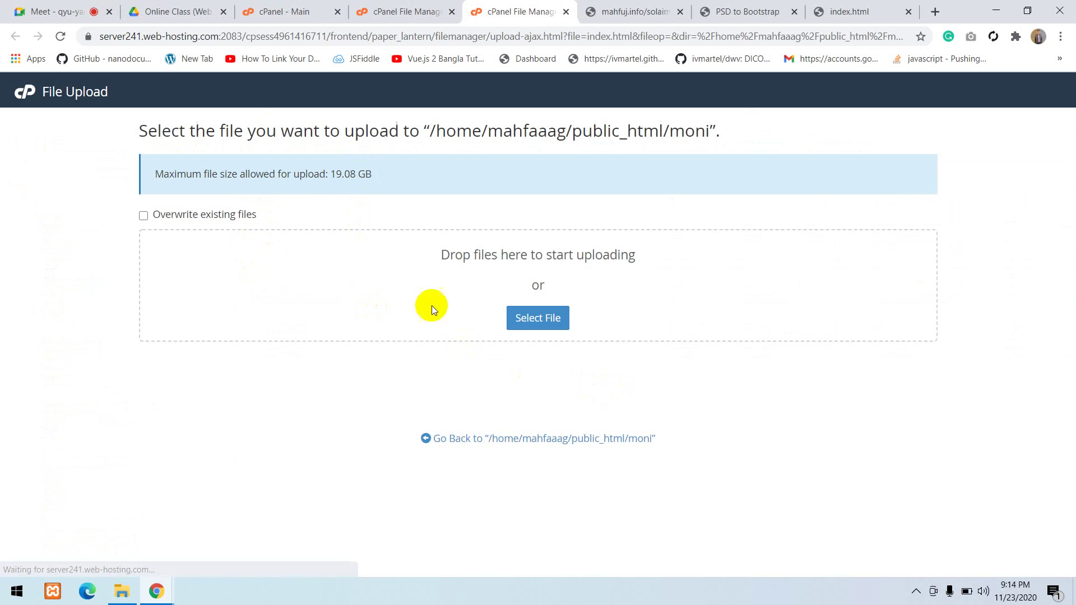
click(547, 319)
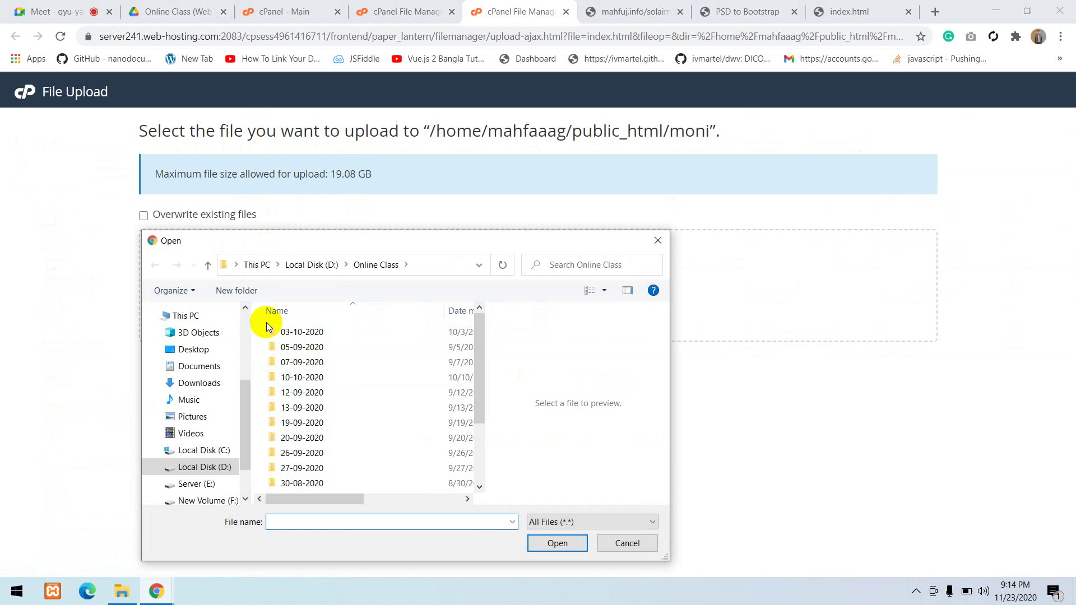
click(286, 332)
double_click(287, 331)
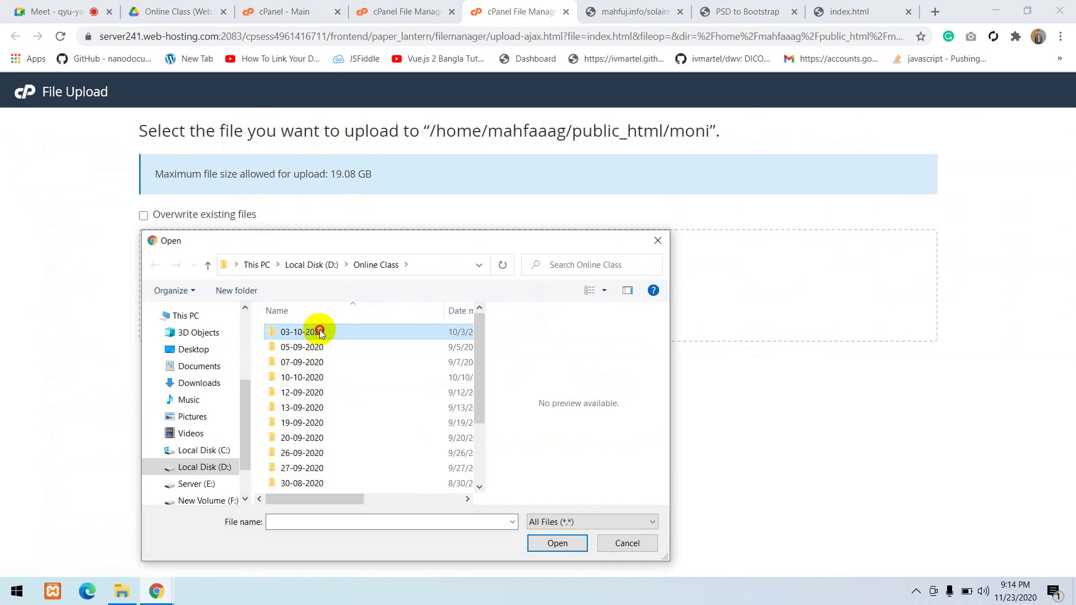
scroll(337, 382, down, 2)
scroll(338, 382, up, 2)
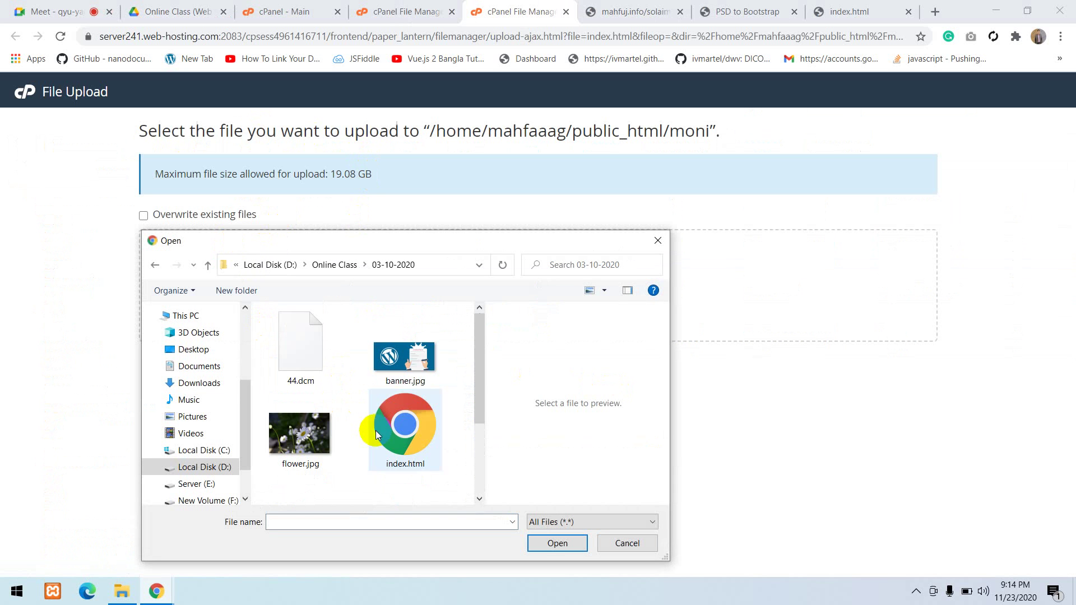
click(153, 266)
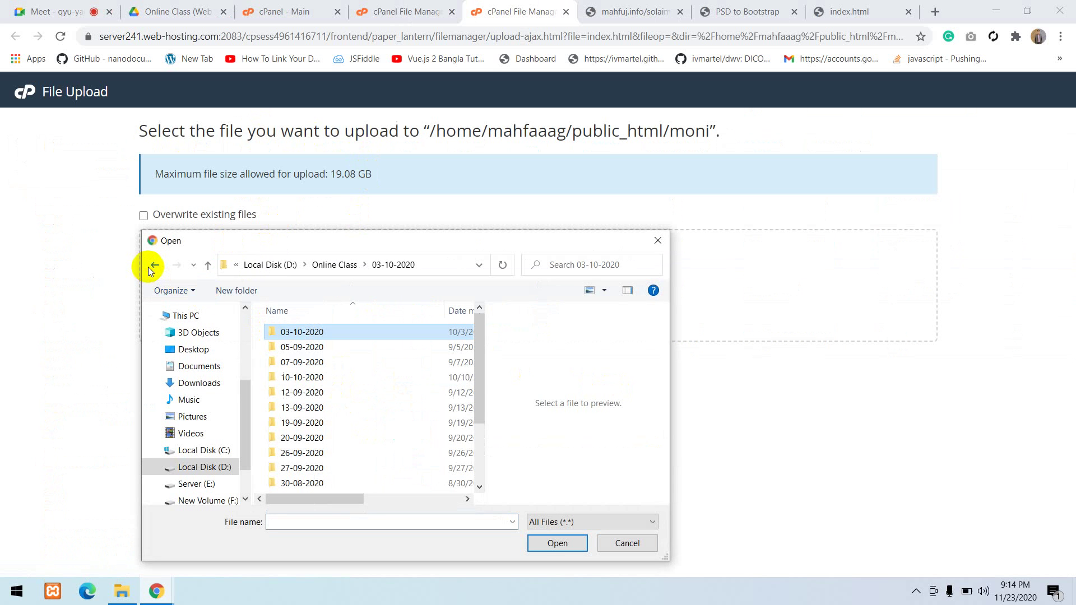
Zip the local 03-10-2020 folder, upload 03-10-2020 (2).zip to public_html/moni, reload the folder listing and close the upload page
right_click(289, 333)
mouse_move(362, 459)
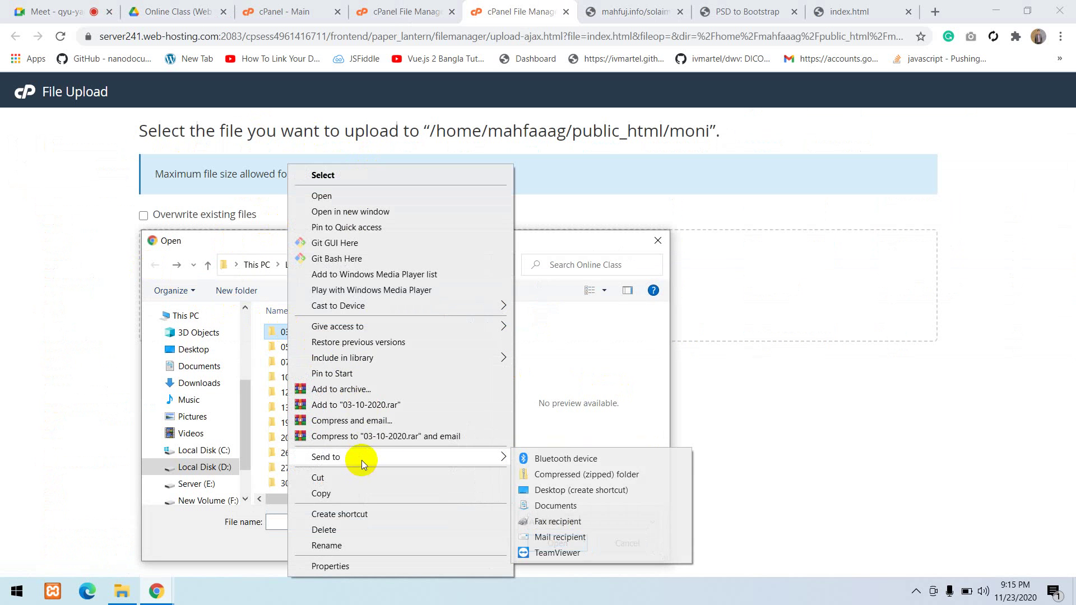
click(546, 474)
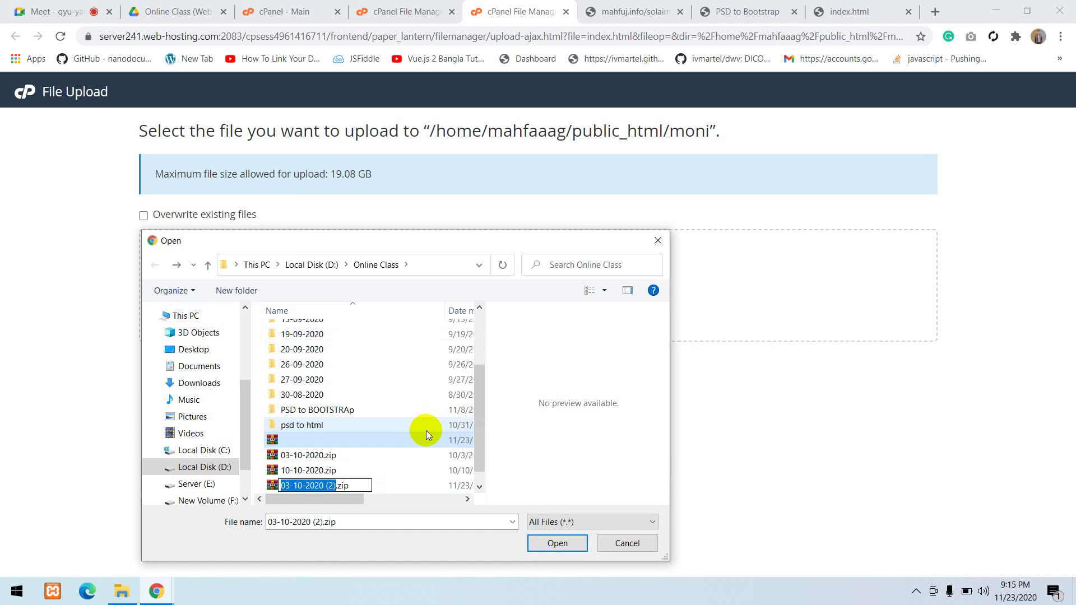
double_click(282, 423)
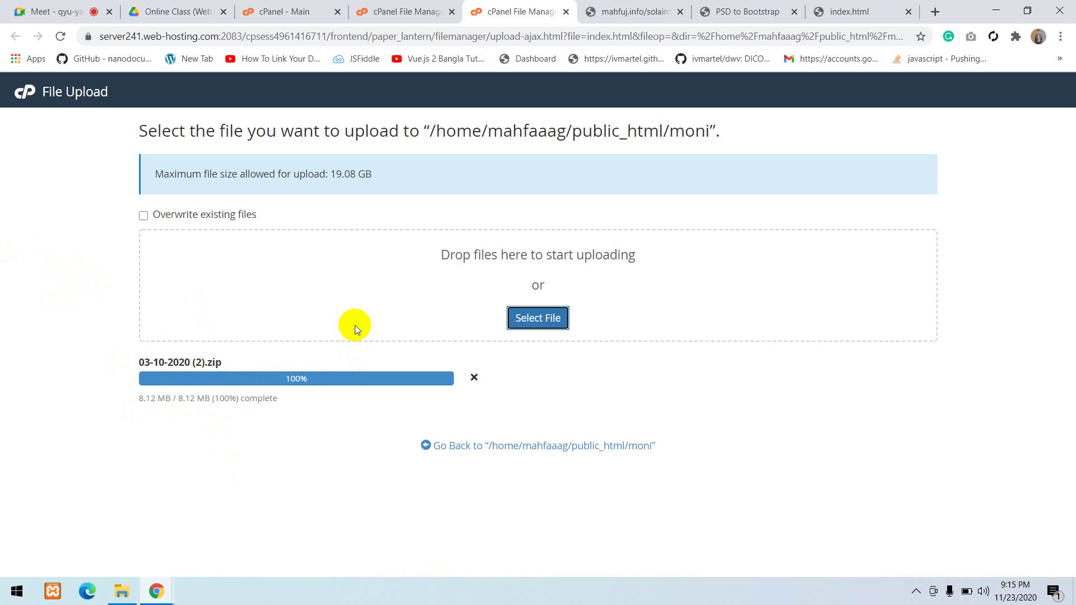
click(426, 13)
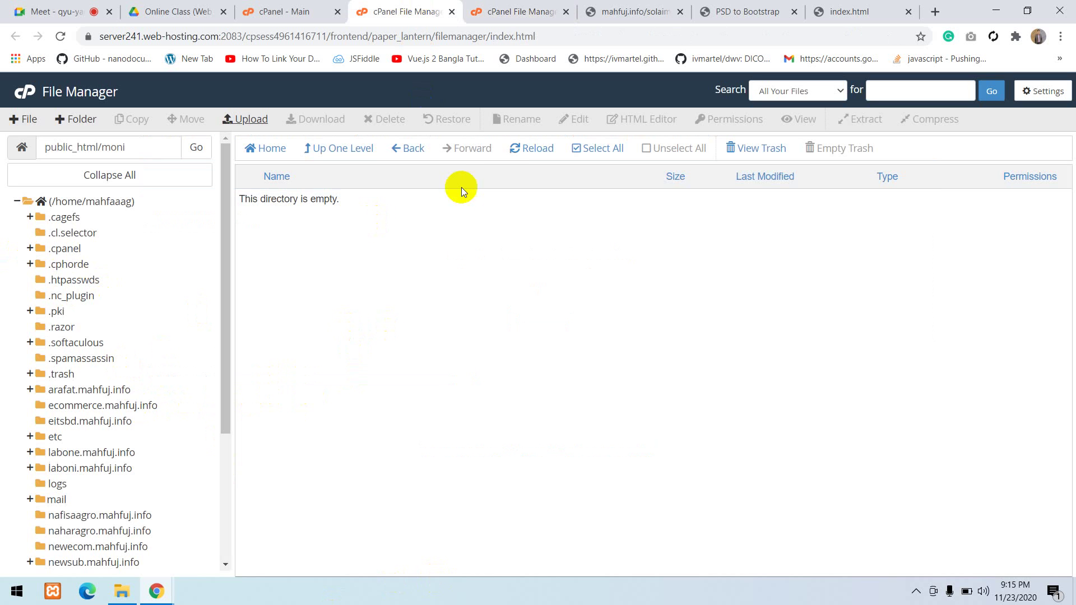
click(527, 148)
click(564, 11)
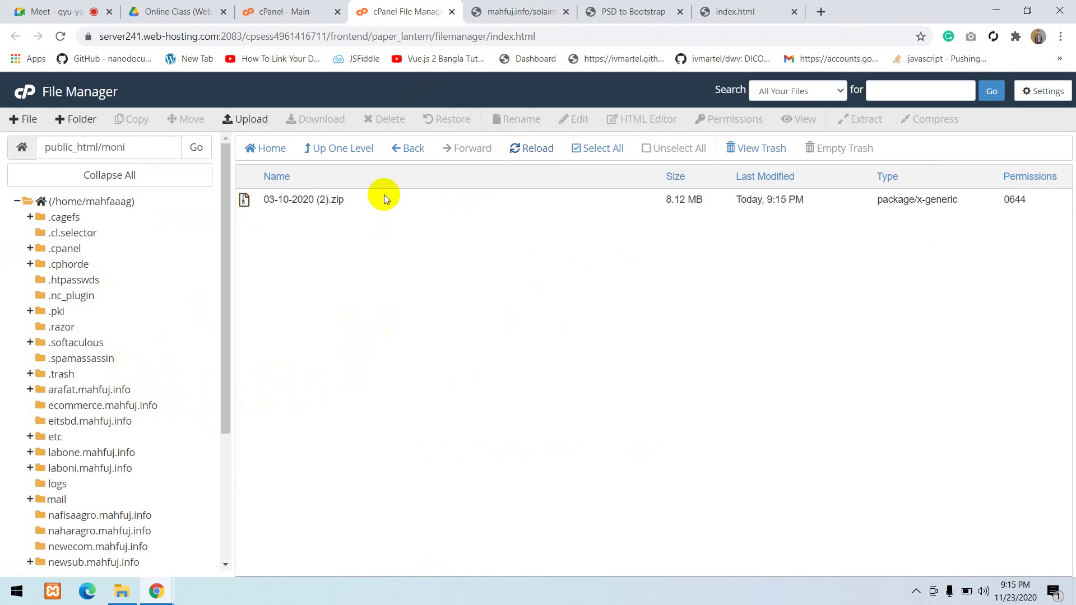
Extract 03-10-2020 (2).zip into /public_html/moni and reload the folder listing
click(337, 201)
right_click(337, 203)
click(377, 359)
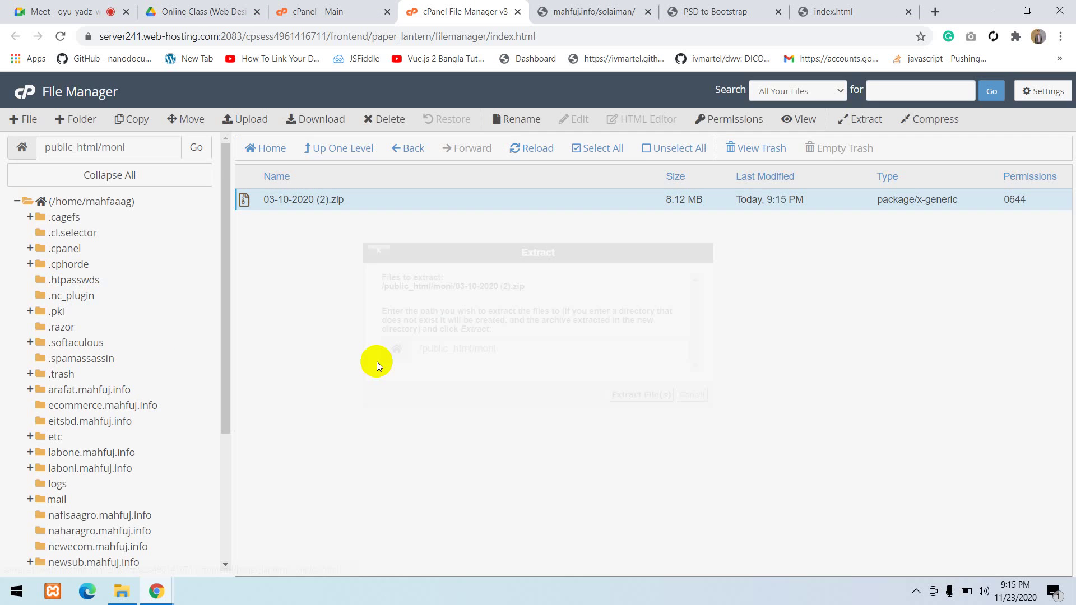
click(637, 395)
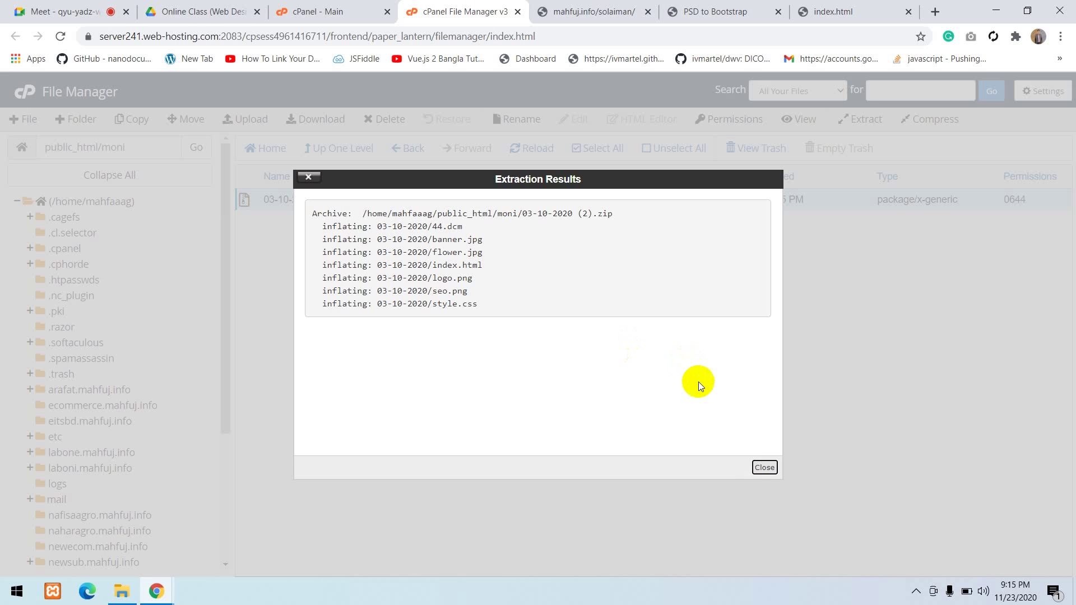
click(763, 465)
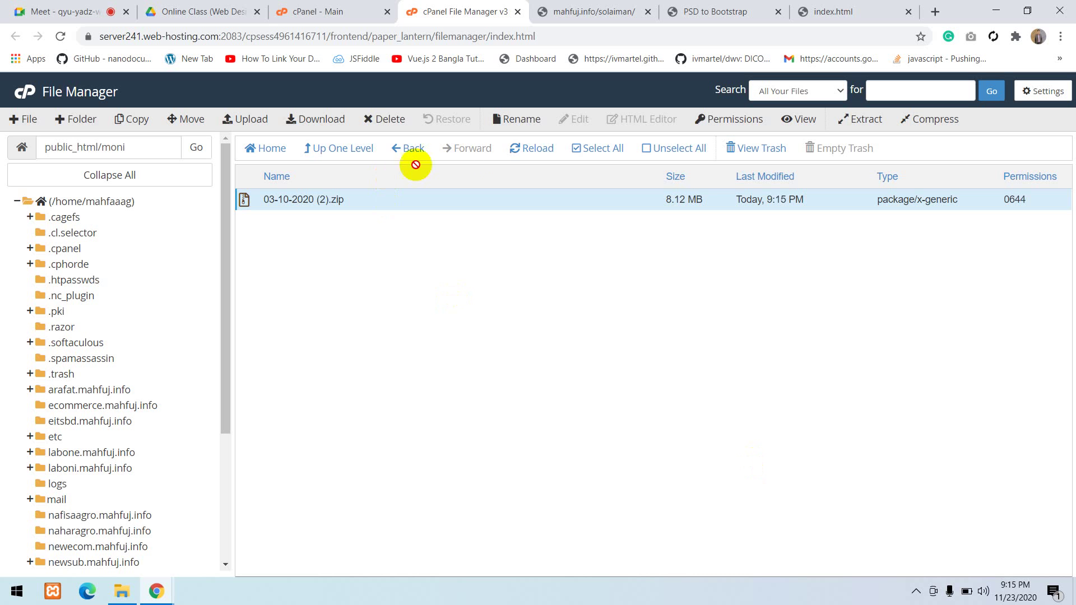
click(530, 150)
Open the extracted 03-10-2020 folder, move all its files to /public_html/moni and go up to the moni folder
double_click(258, 202)
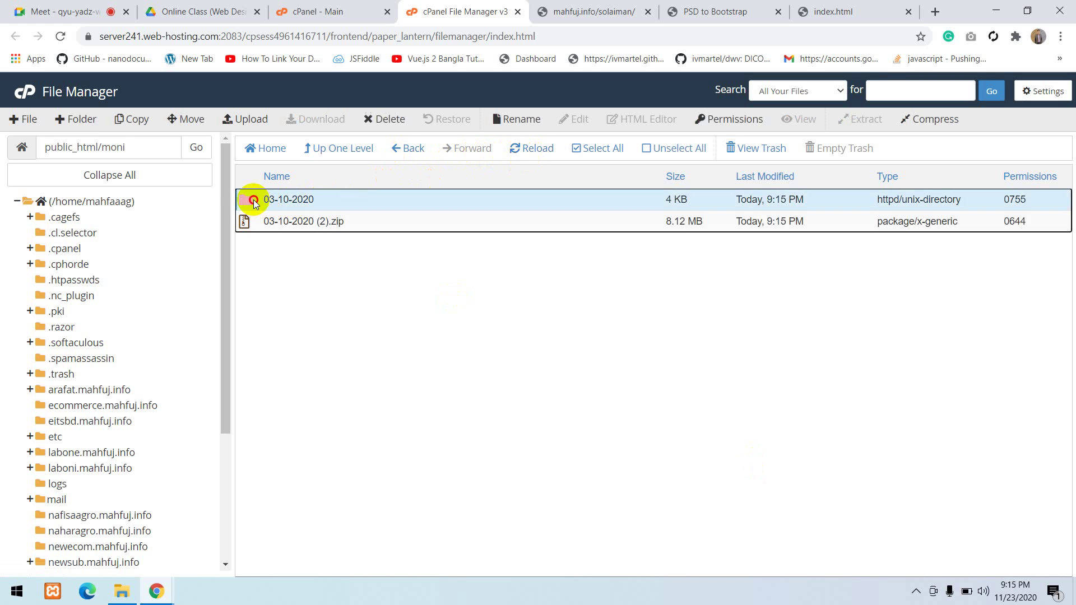
click(583, 148)
right_click(326, 207)
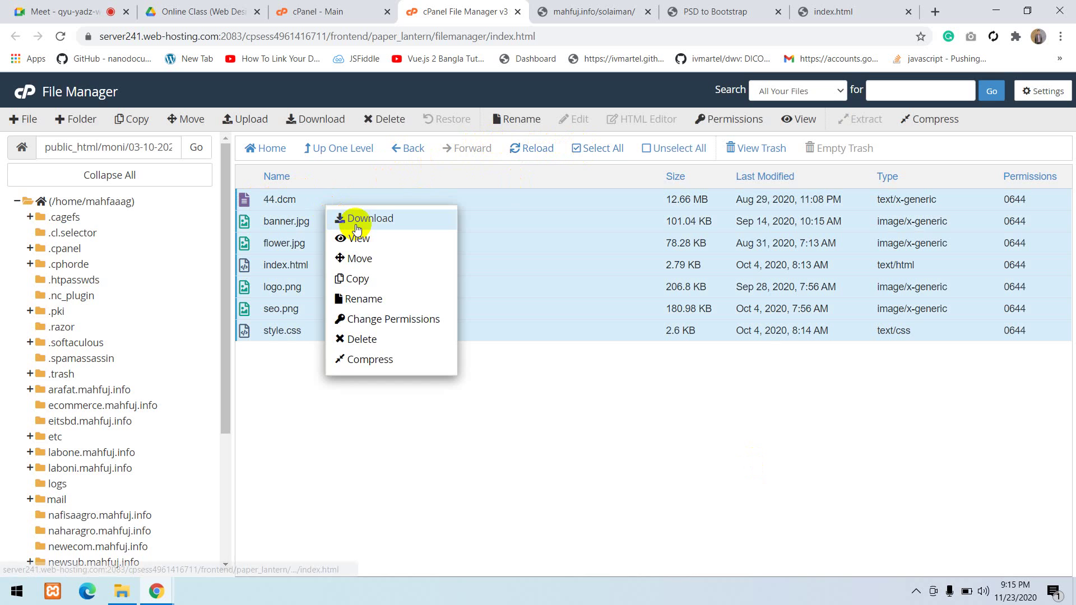
click(367, 258)
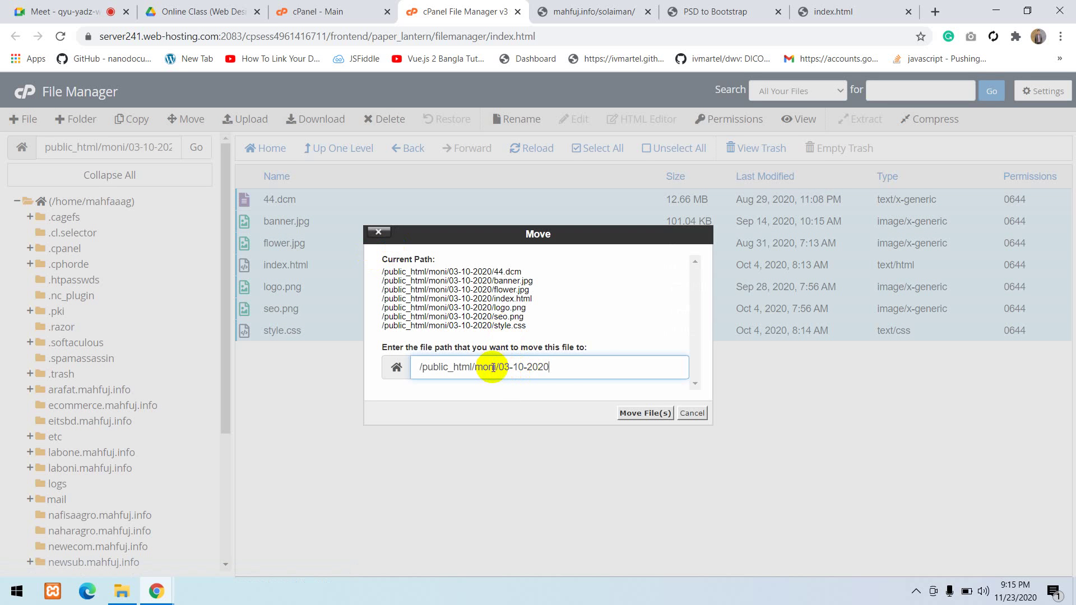
drag(495, 368, 599, 362)
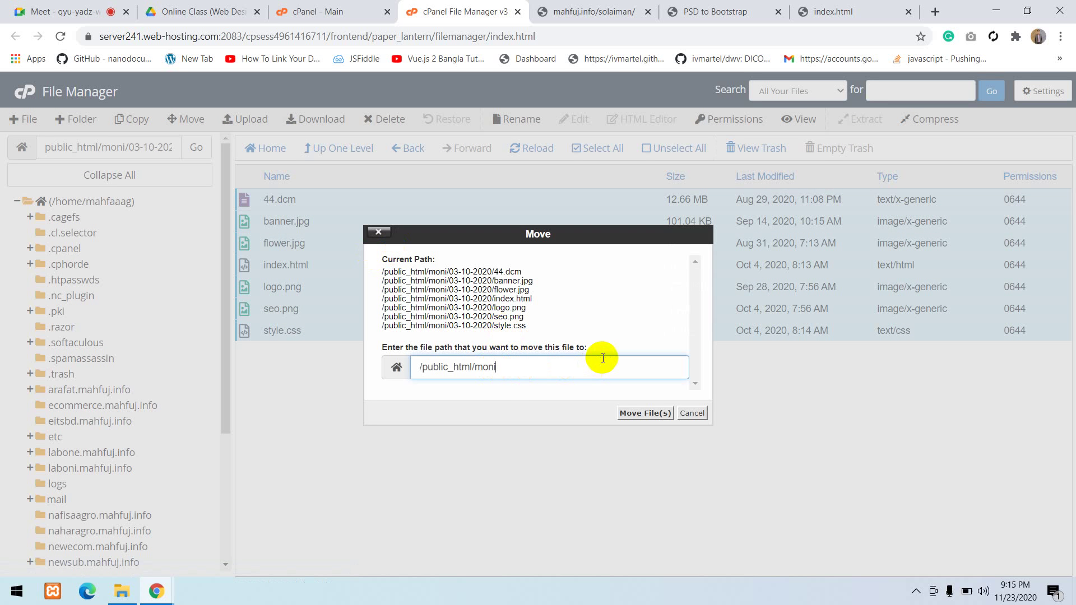
click(639, 412)
click(332, 152)
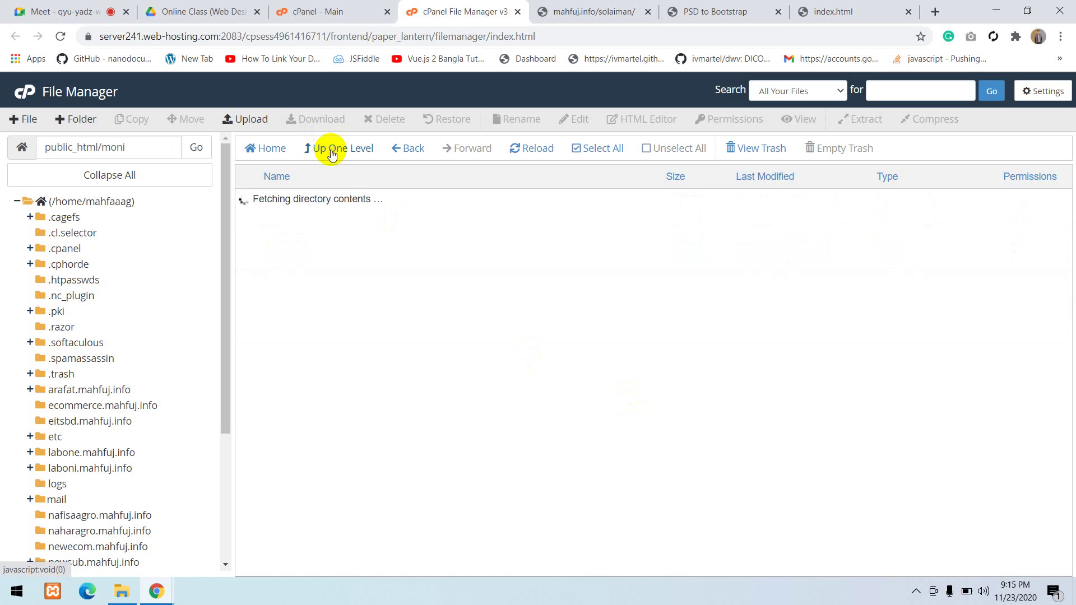
Load mahfuj.info/moni in place of the open solaiman page and look through the site from header to lower sections
click(600, 16)
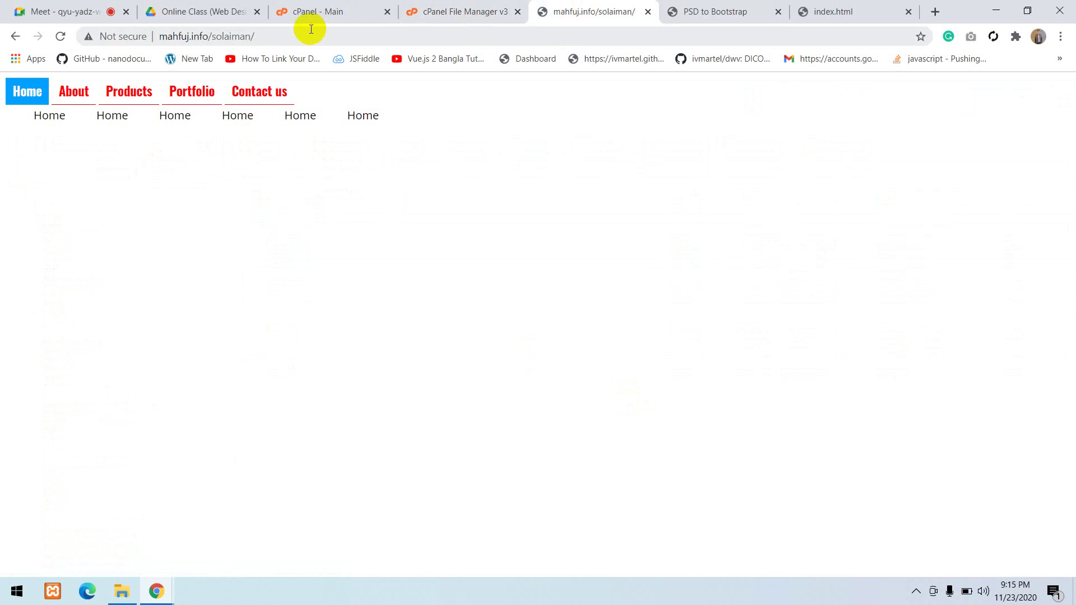
drag(212, 35, 384, 41)
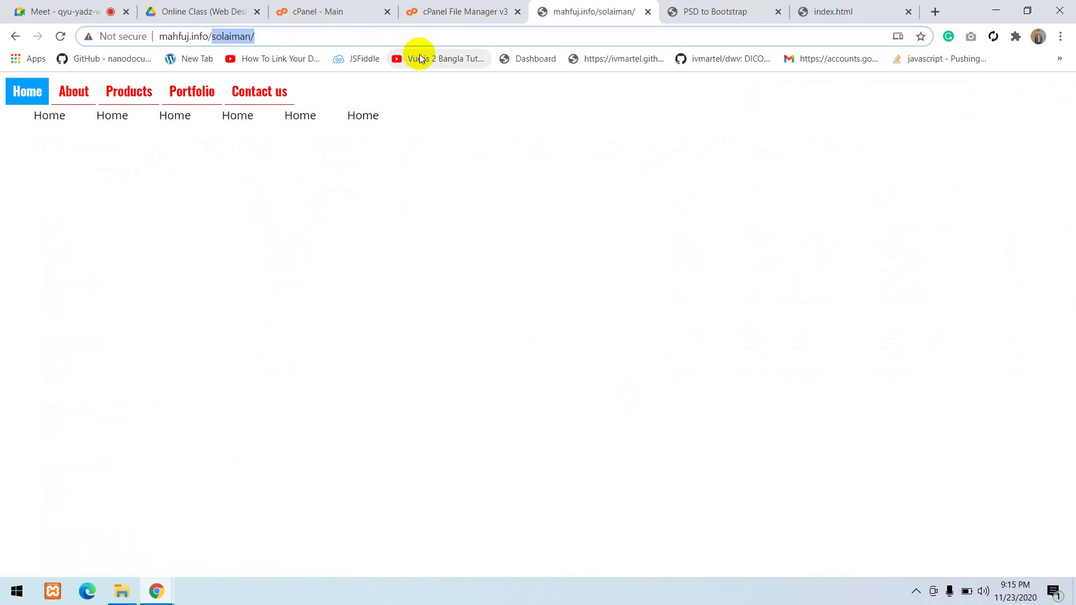
text(moni)
key(Return)
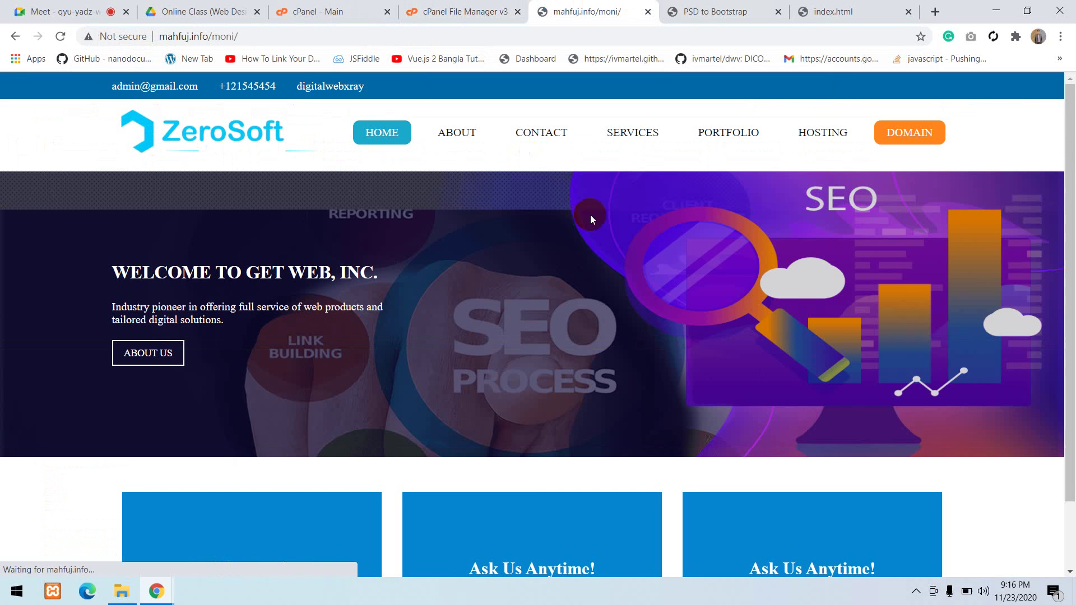
scroll(561, 314, down, 2)
scroll(468, 233, up, 2)
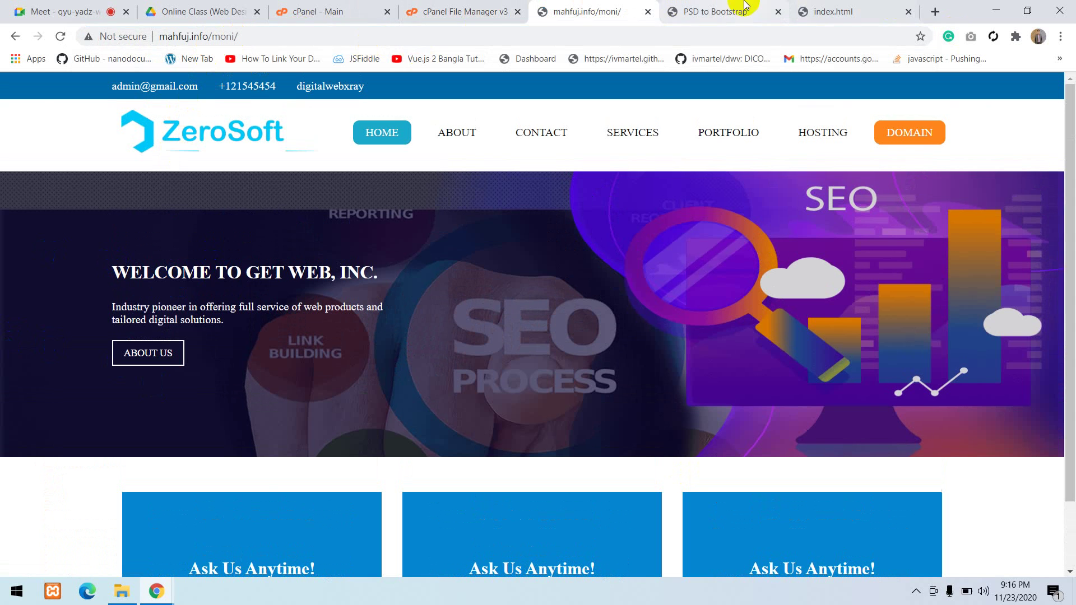
Load mahfuj.info/solaiman/ in the browser tab that holds the local PSD to Bootstrap page
click(700, 11)
click(451, 43)
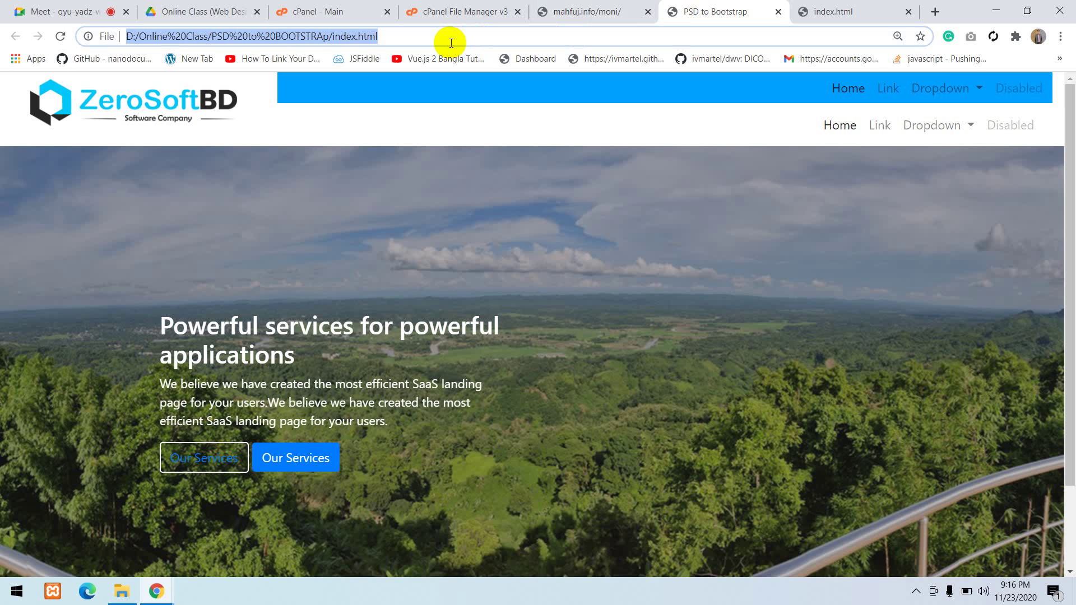
text(mahfuj)
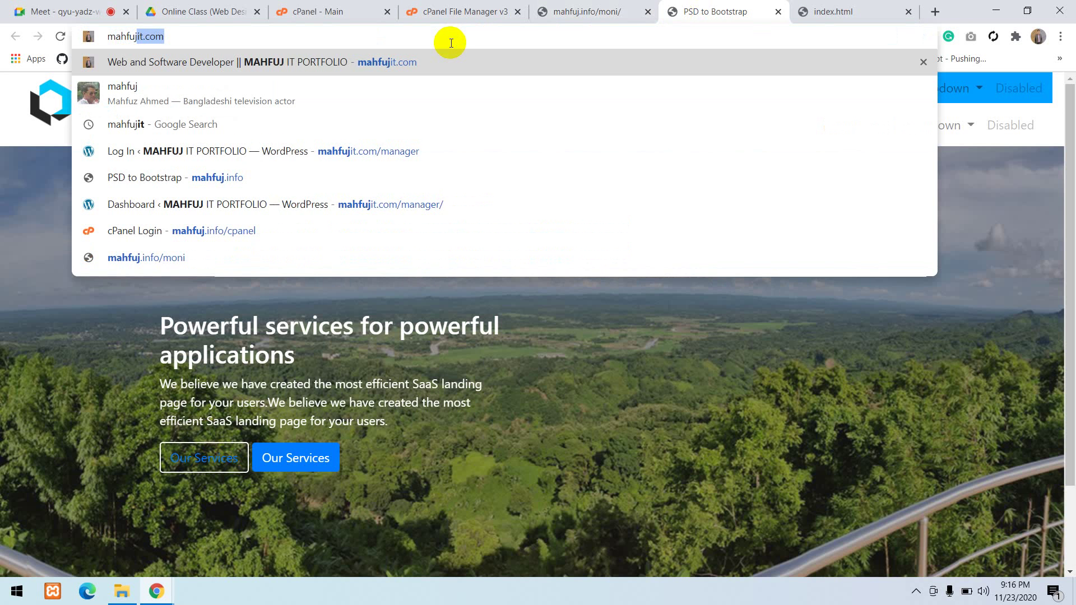
text(.info)
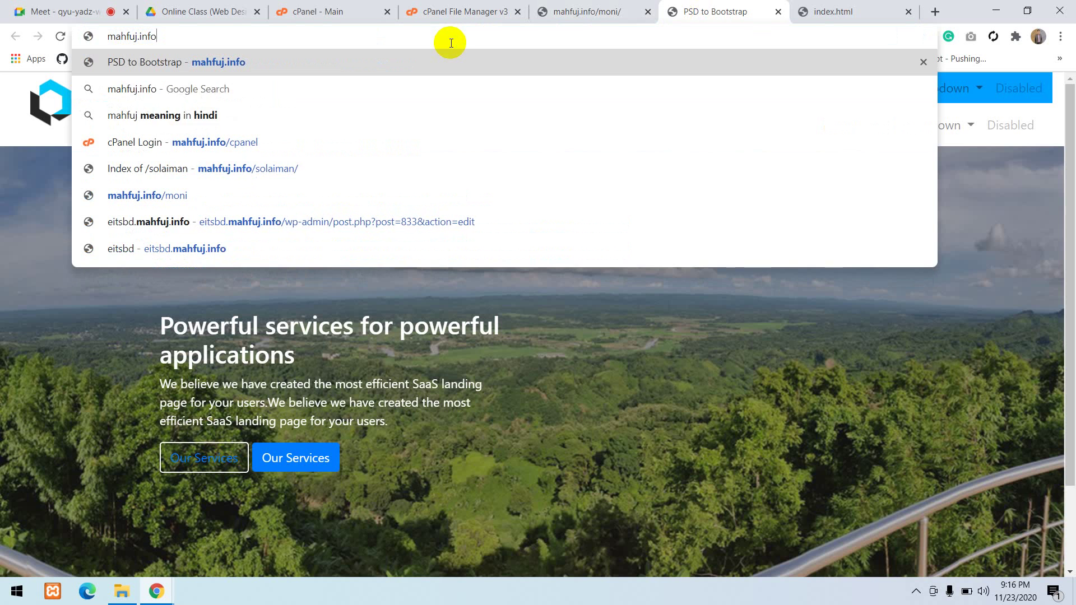
text(/s)
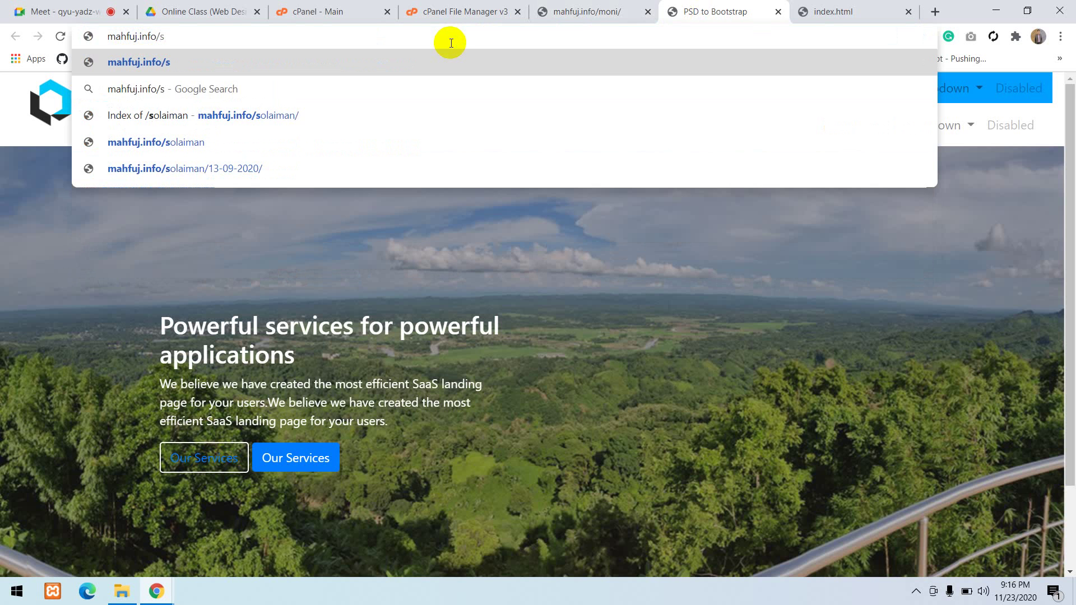
click(258, 112)
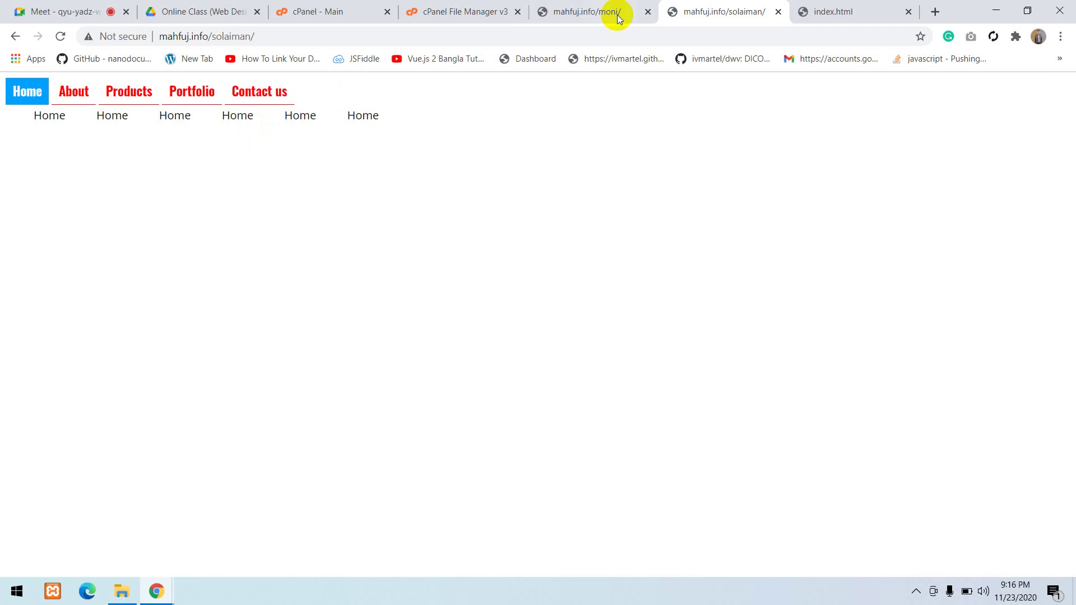
Load mahfuj.info in the browser tab holding the local index.html and look through the main domain's page
click(870, 8)
click(350, 36)
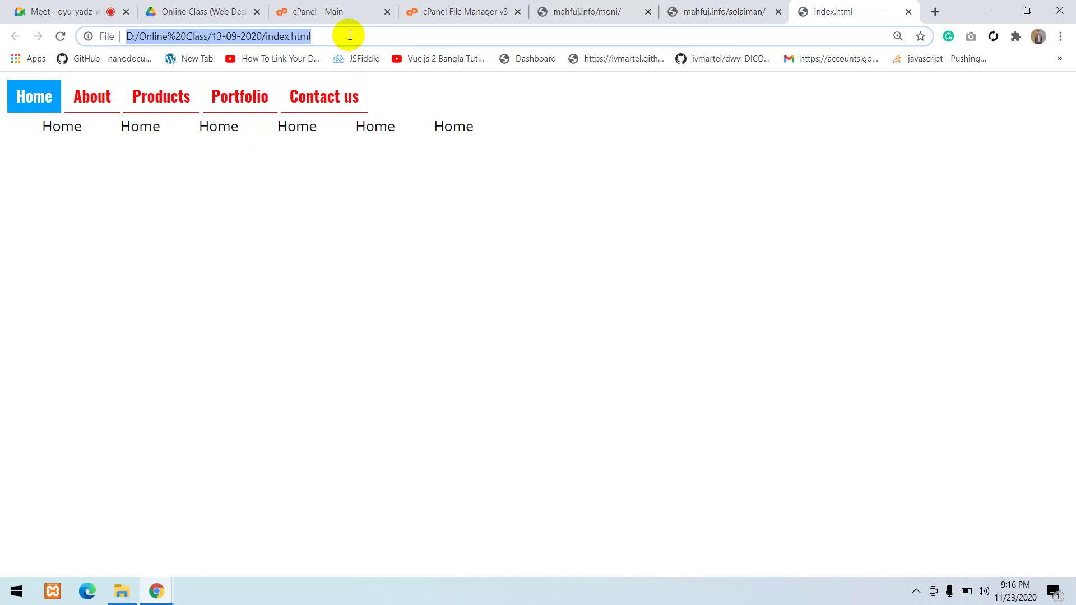
text(mahfuj.ino)
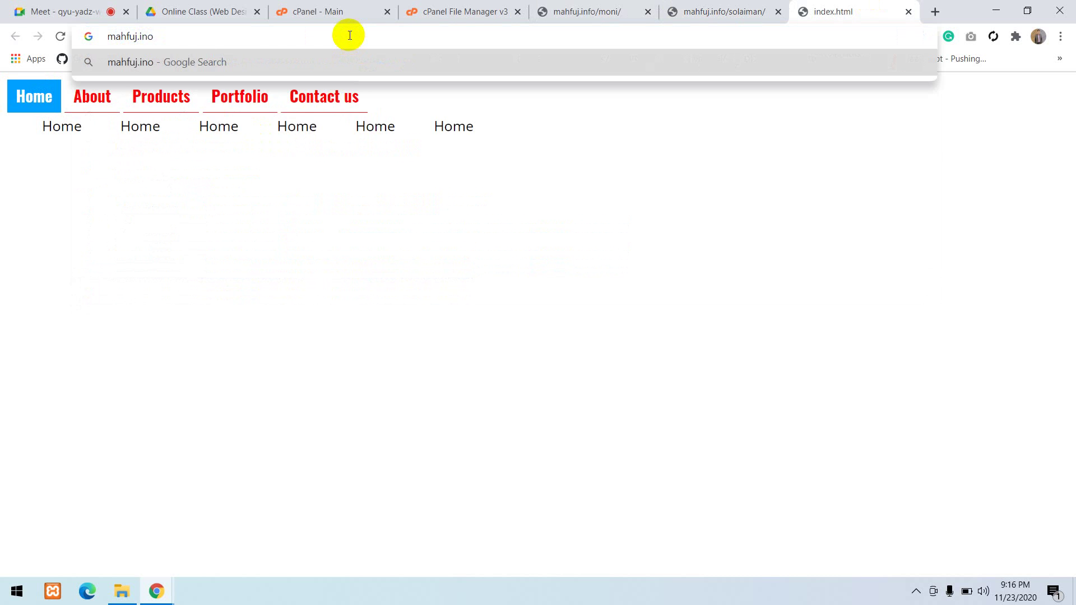
key(BackSpace)
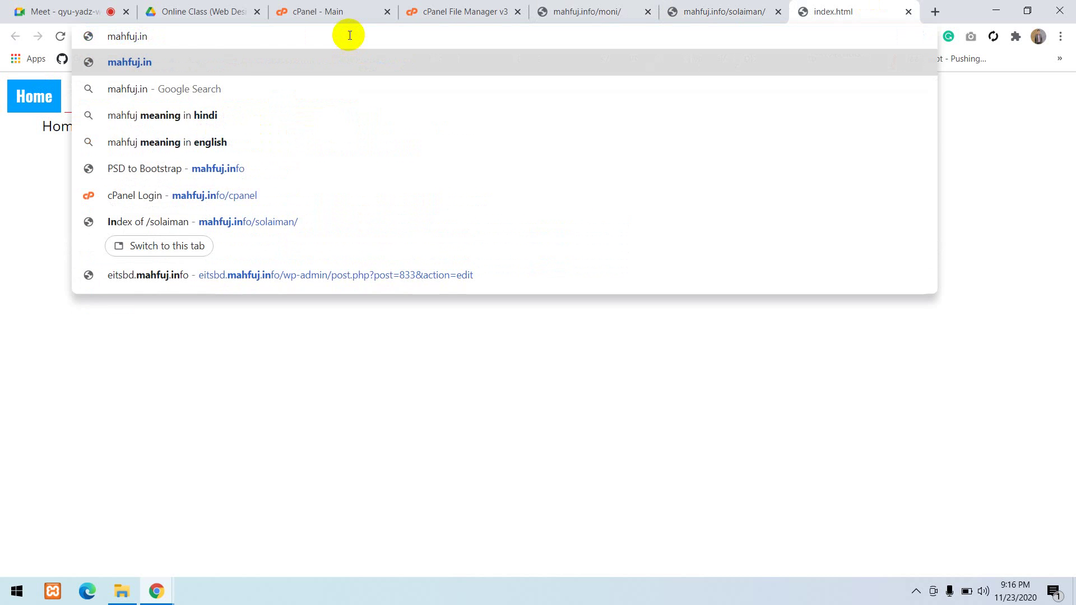
text(fo/)
key(BackSpace)
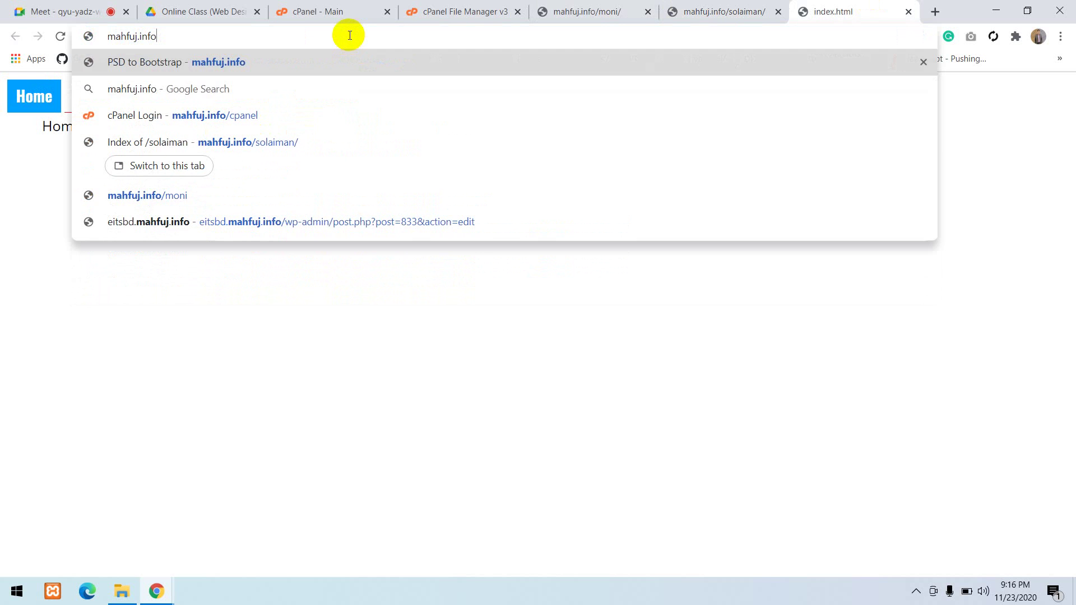
key(Return)
scroll(334, 203, down, 1)
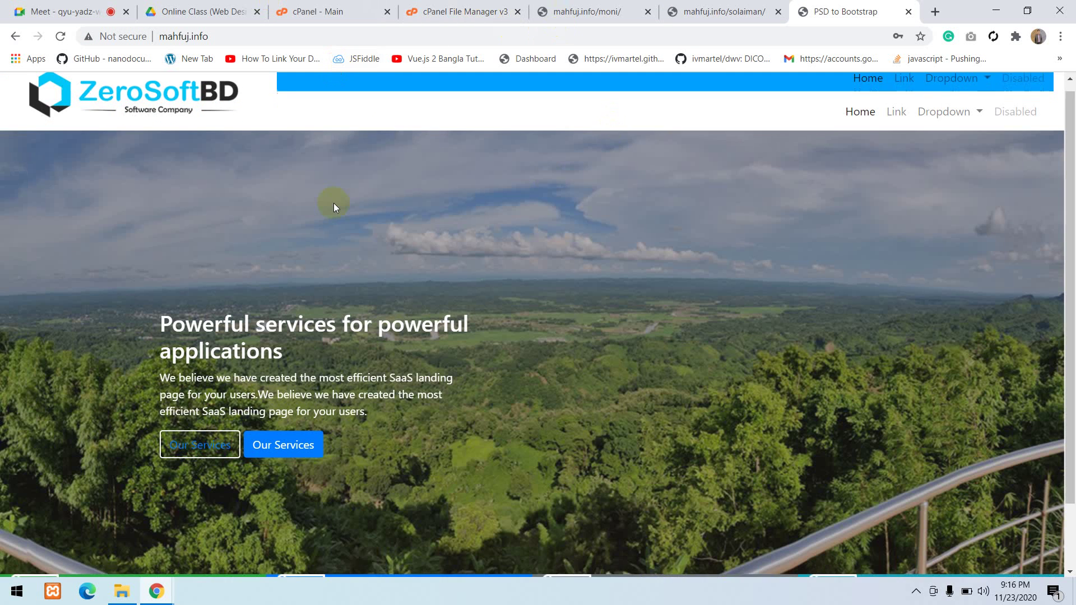
scroll(343, 254, up, 1)
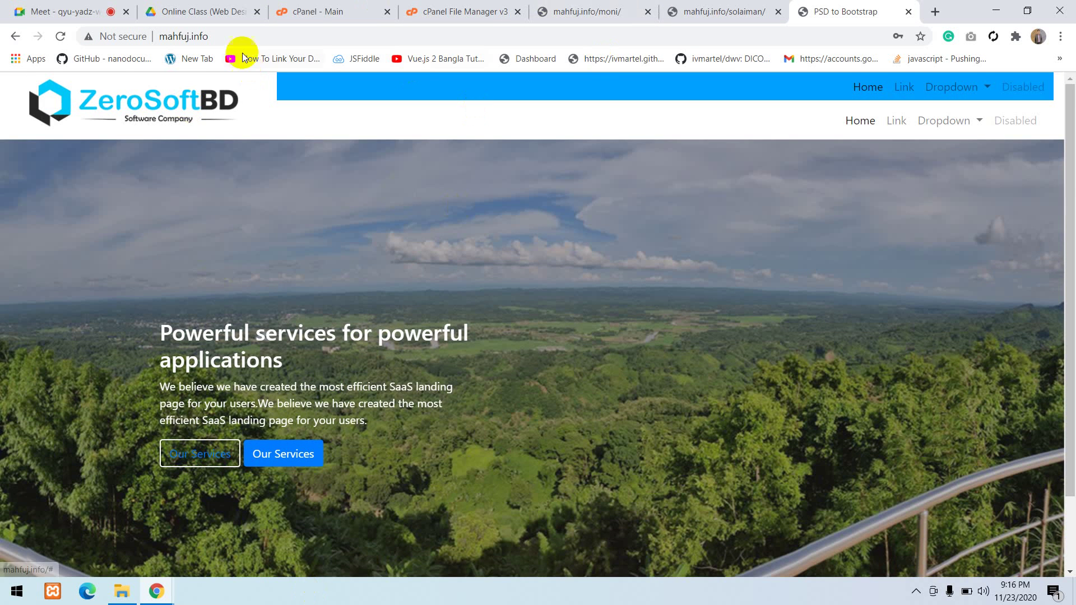
scroll(334, 217, down, 2)
scroll(334, 217, up, 2)
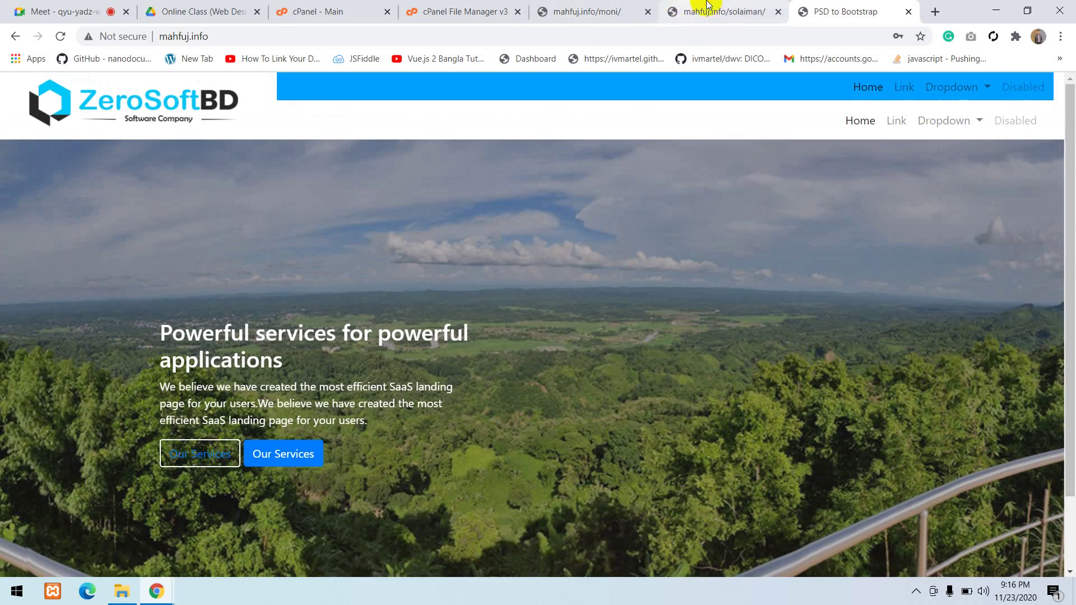
Review the open mahfuj.info/solaiman/ and mahfuj.info/moni/ pages one after the other
click(718, 11)
click(616, 10)
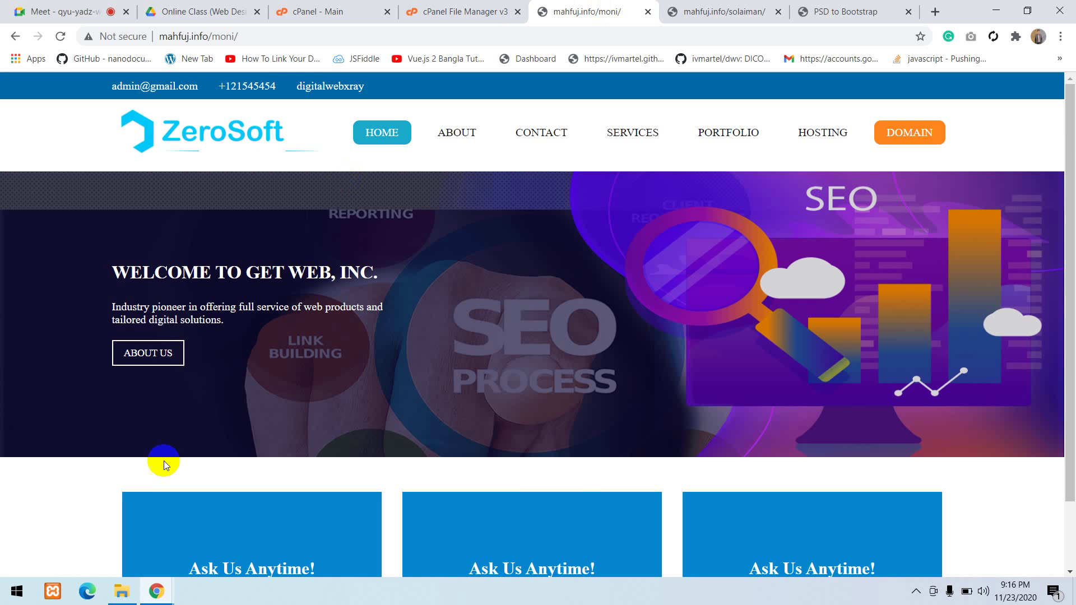
scroll(171, 317, down, 2)
scroll(527, 85, up, 2)
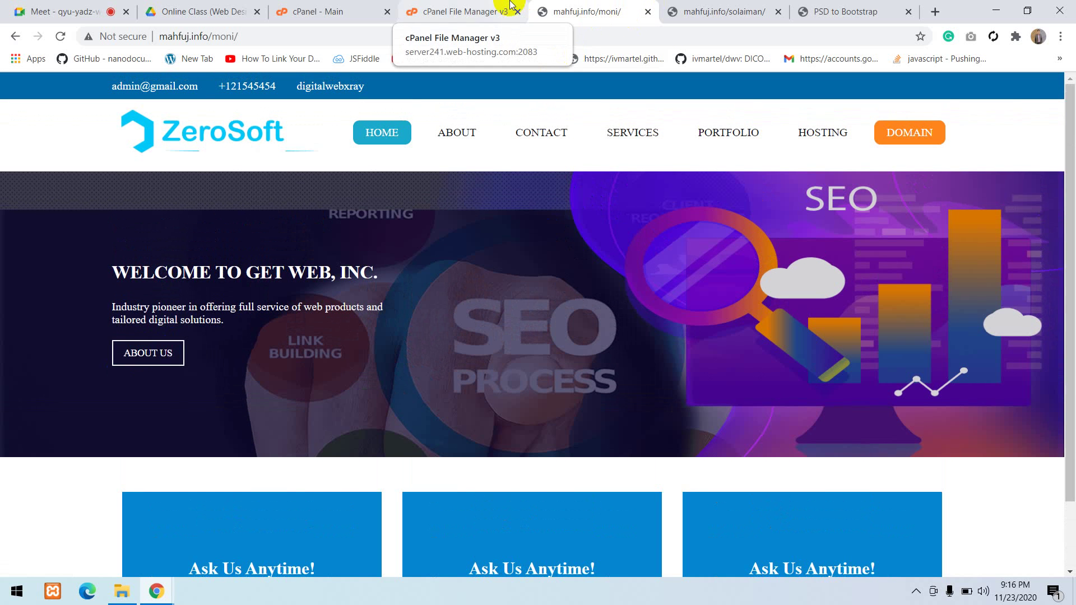
Close the mahfuj.info/moni/ and mahfuj.info/solaiman/ pages, keeping the main mahfuj.info page open
click(648, 12)
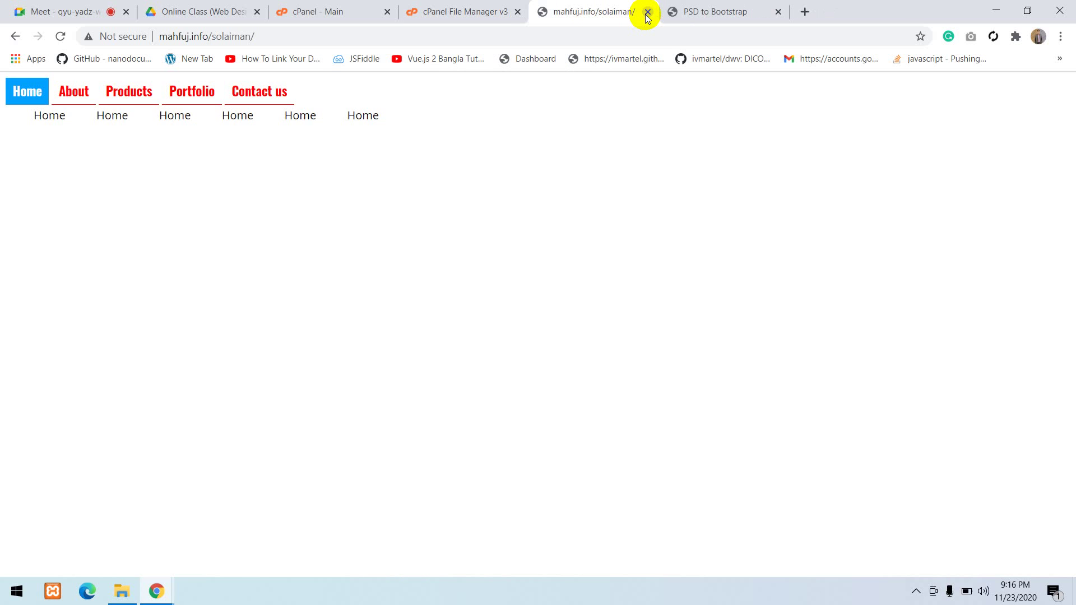
click(647, 12)
right_click(688, 4)
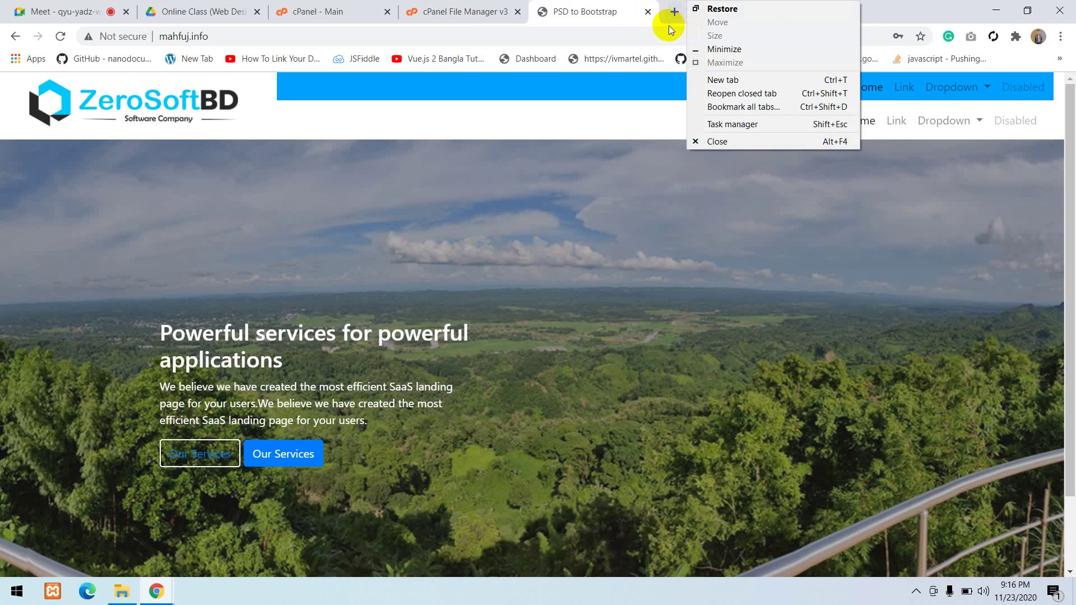
click(611, 19)
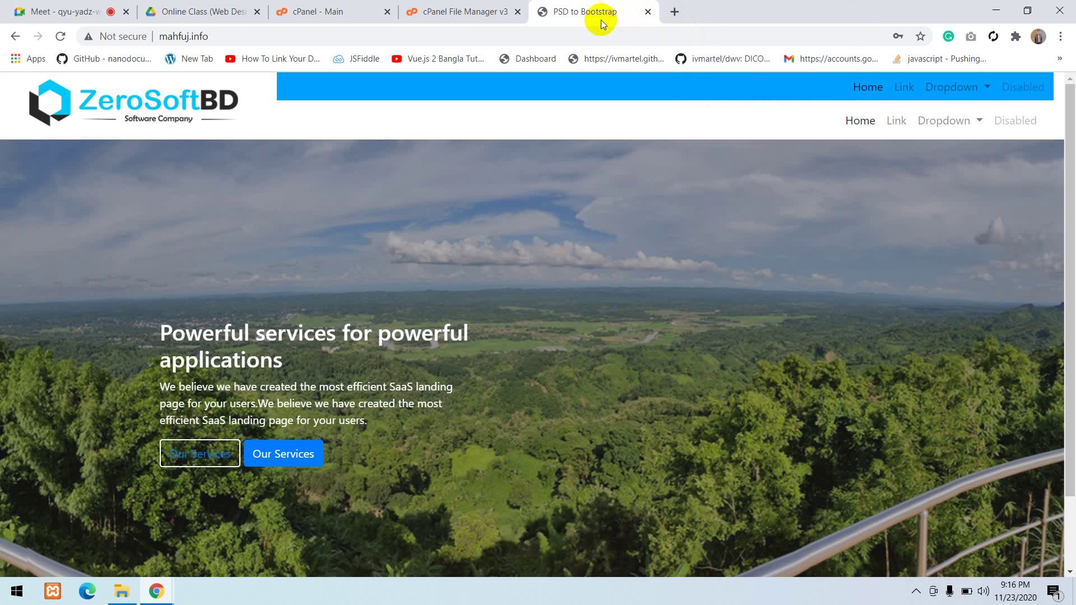
Return to cPanel File Manager and list the contents of public_html
click(472, 6)
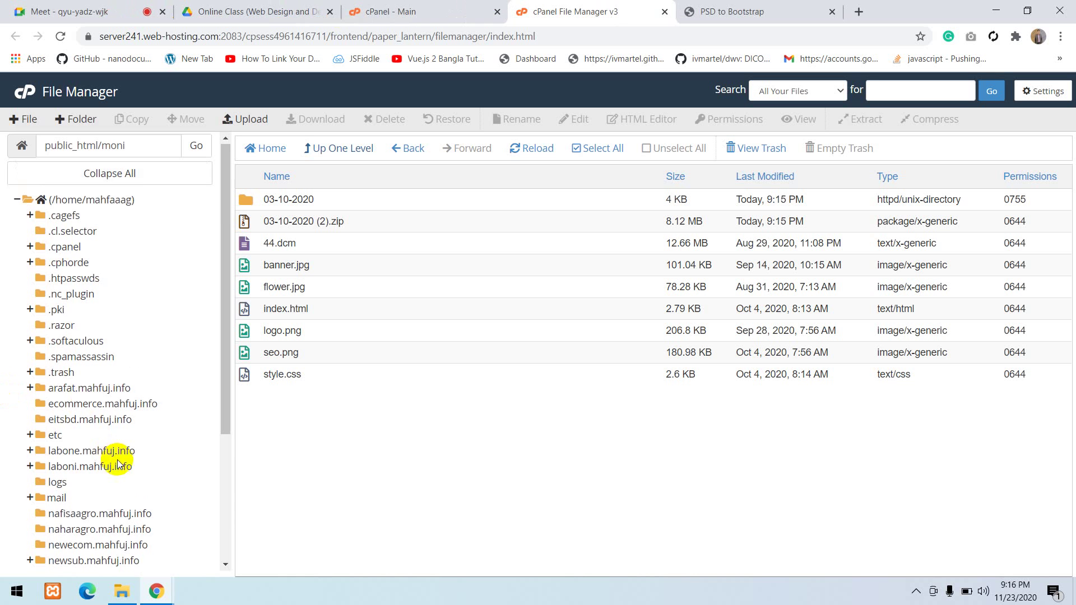
scroll(116, 459, down, 3)
click(84, 454)
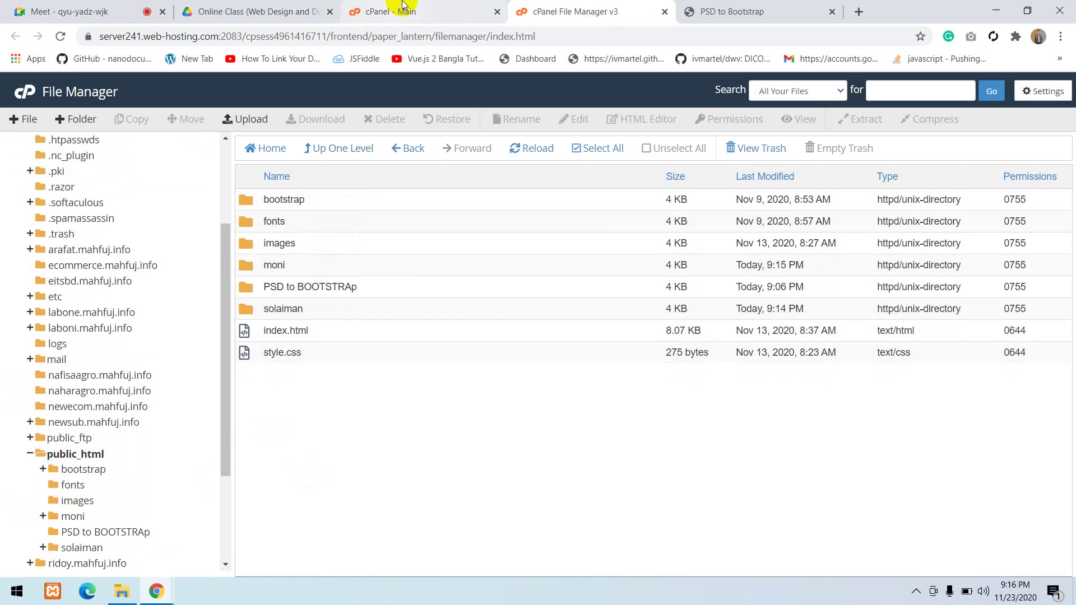
Return to the cPanel main page and look over its Files, Databases and Domains tools
click(383, 14)
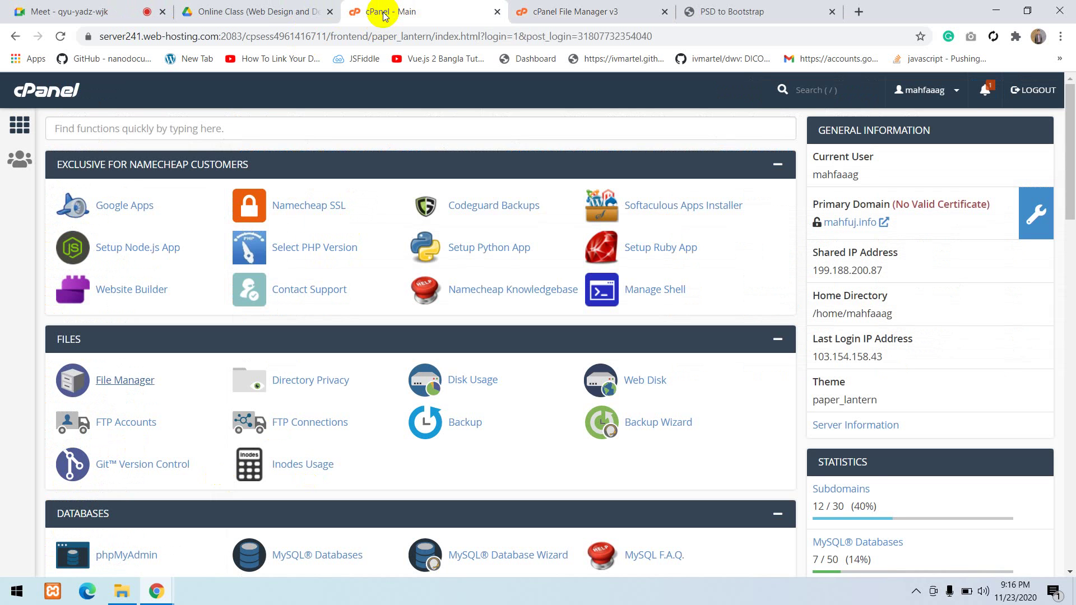
scroll(401, 468, down, 3)
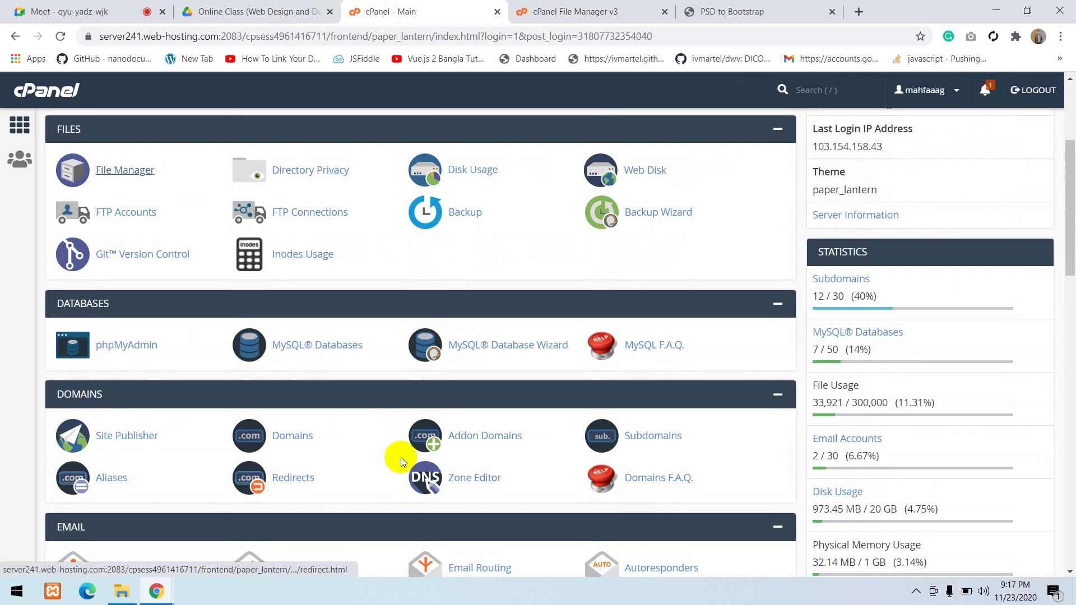
middle_click(165, 381)
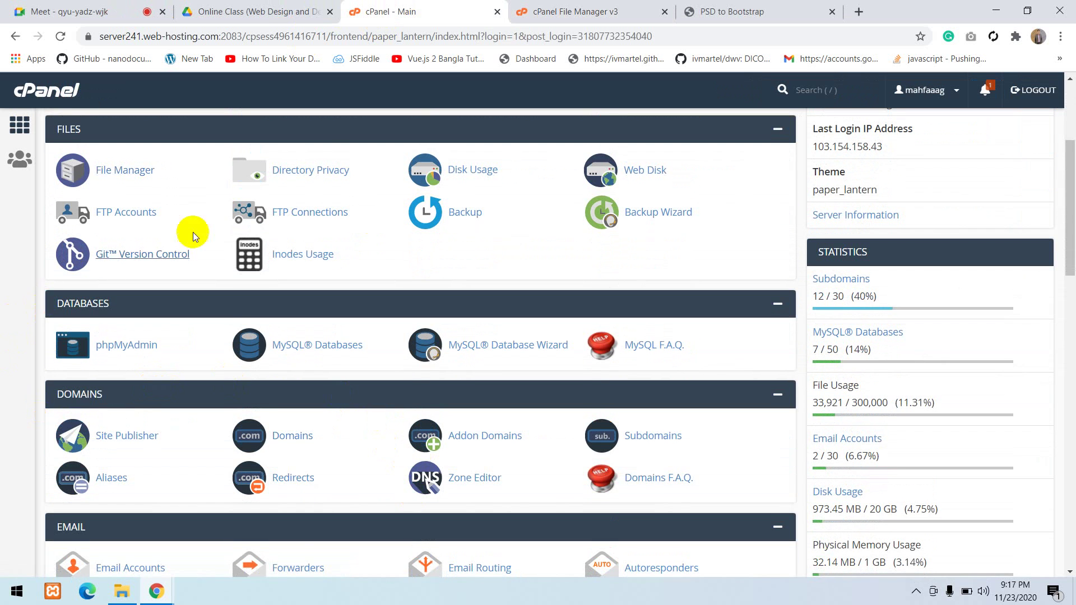
Enter the folder-style address mahfuj.info/moni in a new browser tab without loading it
click(859, 12)
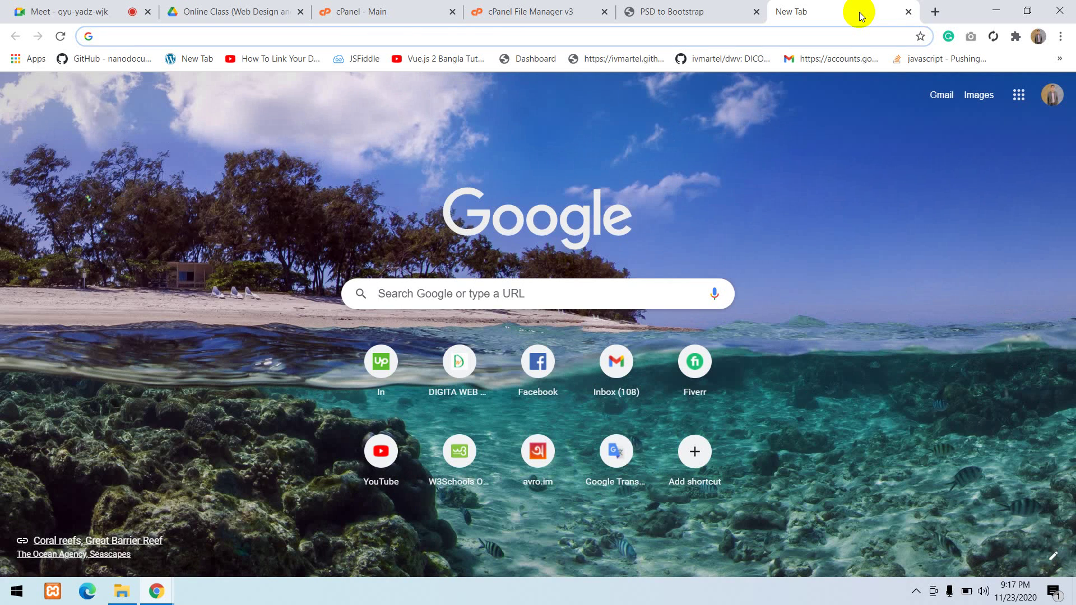
text(mahfuj)
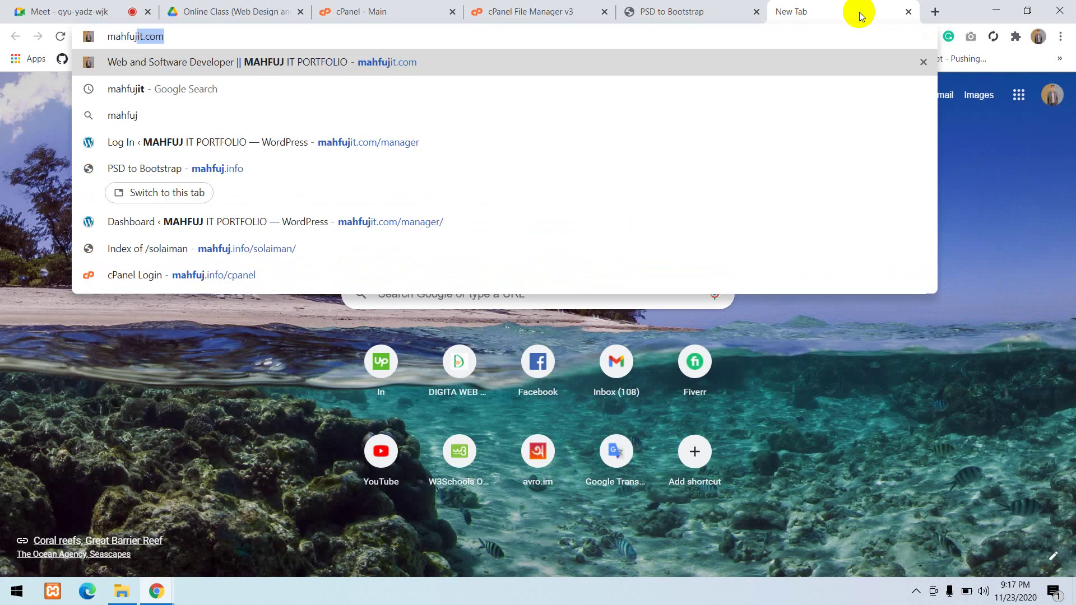
text(.info)
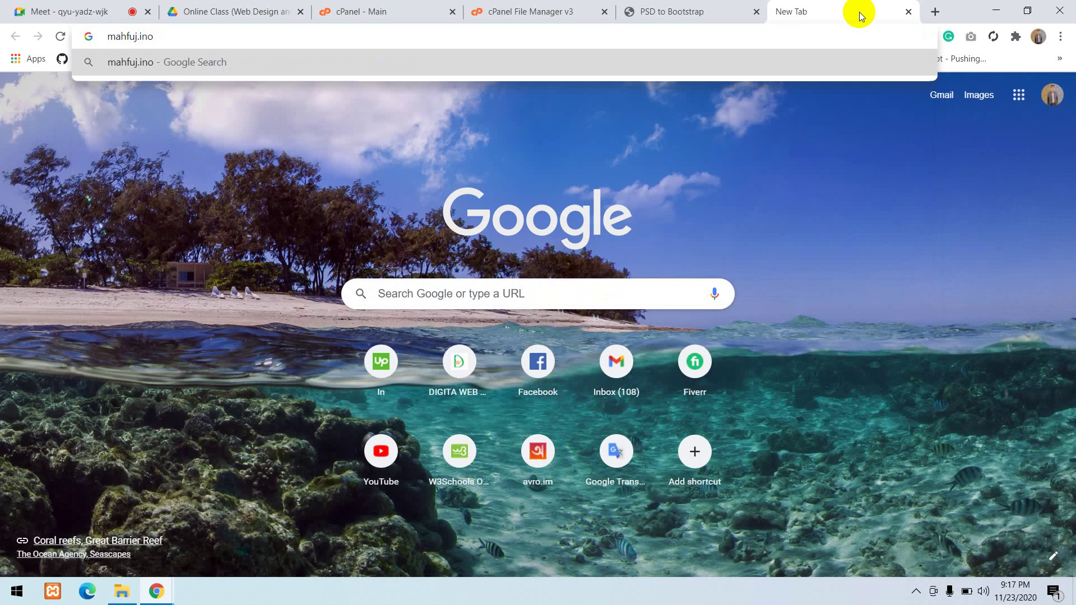
text(/m)
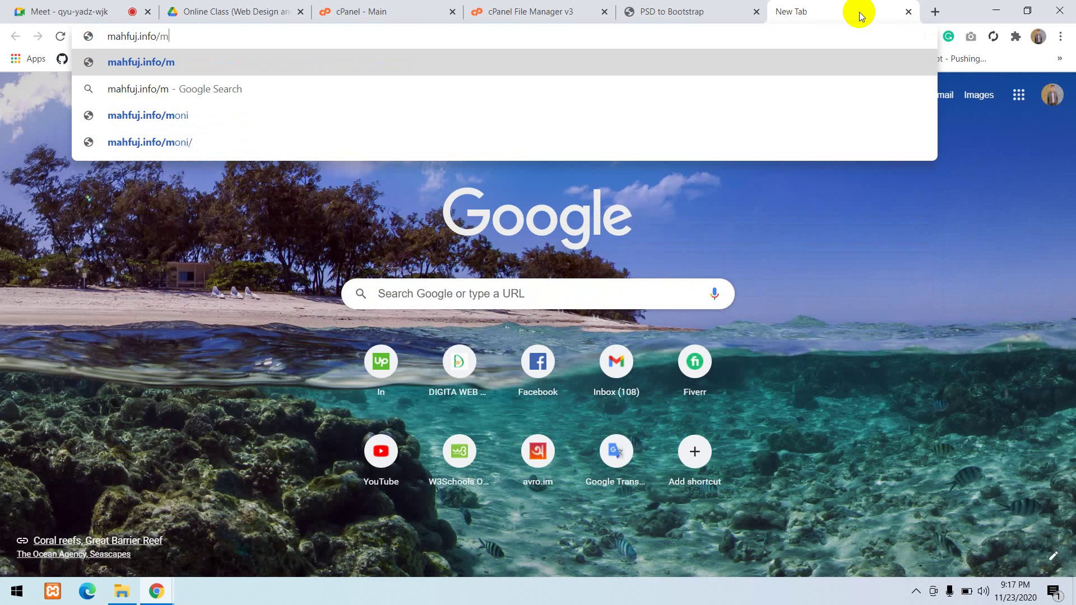
text(oni)
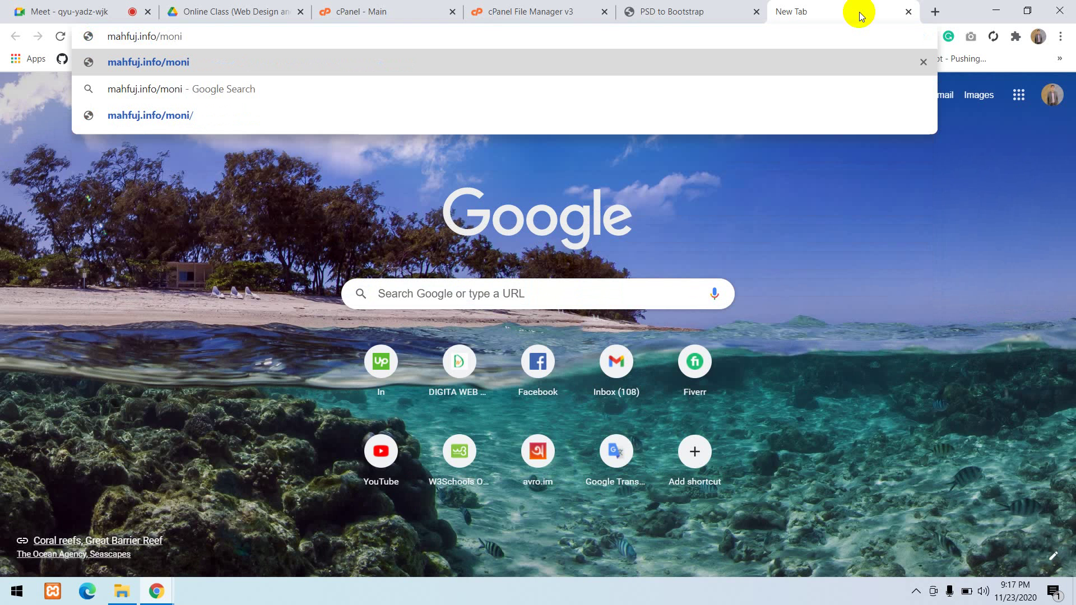
Replace the unloaded address with the subdomain form moni.mahfuj.info and highlight its prefix
key(ctrl+a)
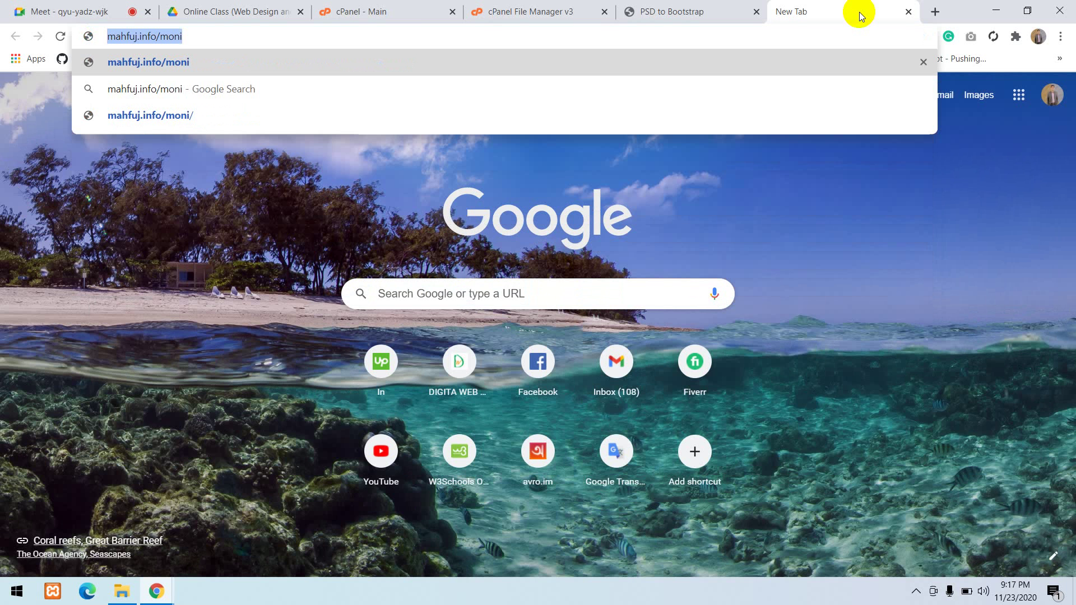
text(moni.m)
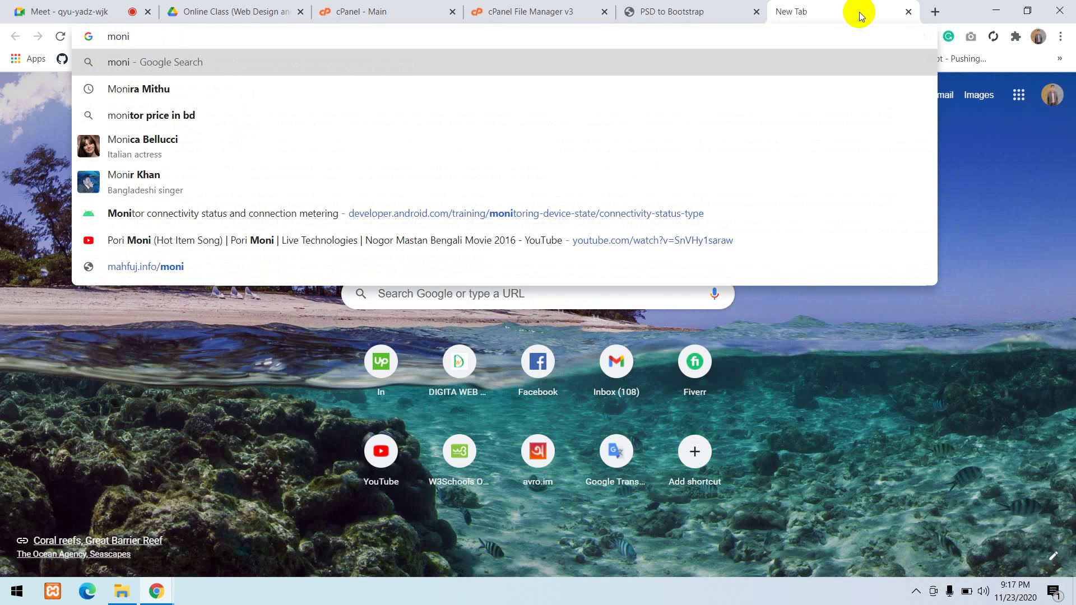
text(ahfuj.i)
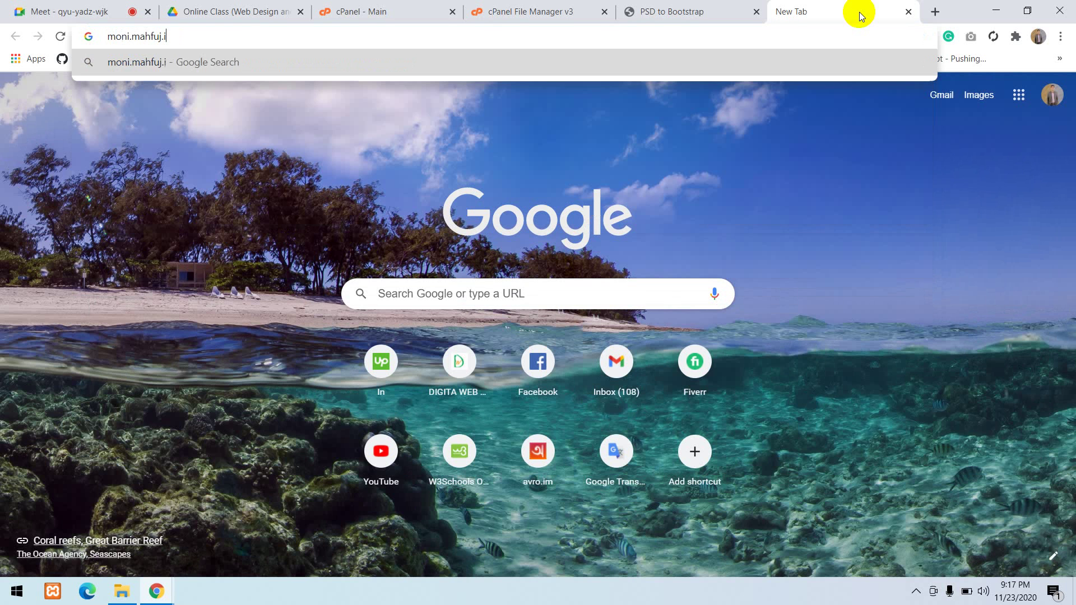
text(nfo)
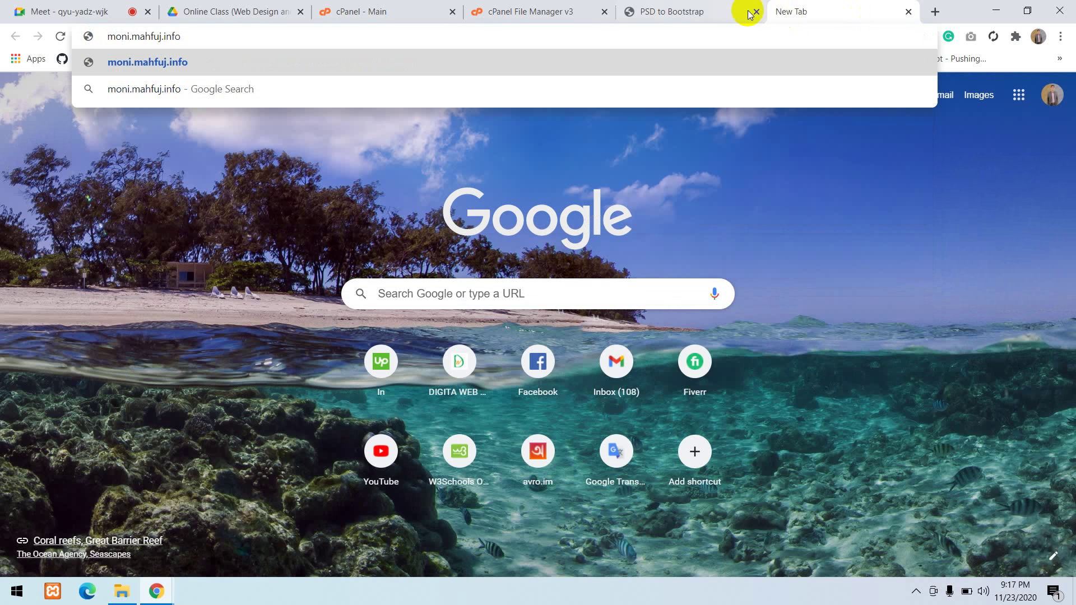
drag(129, 36, 82, 42)
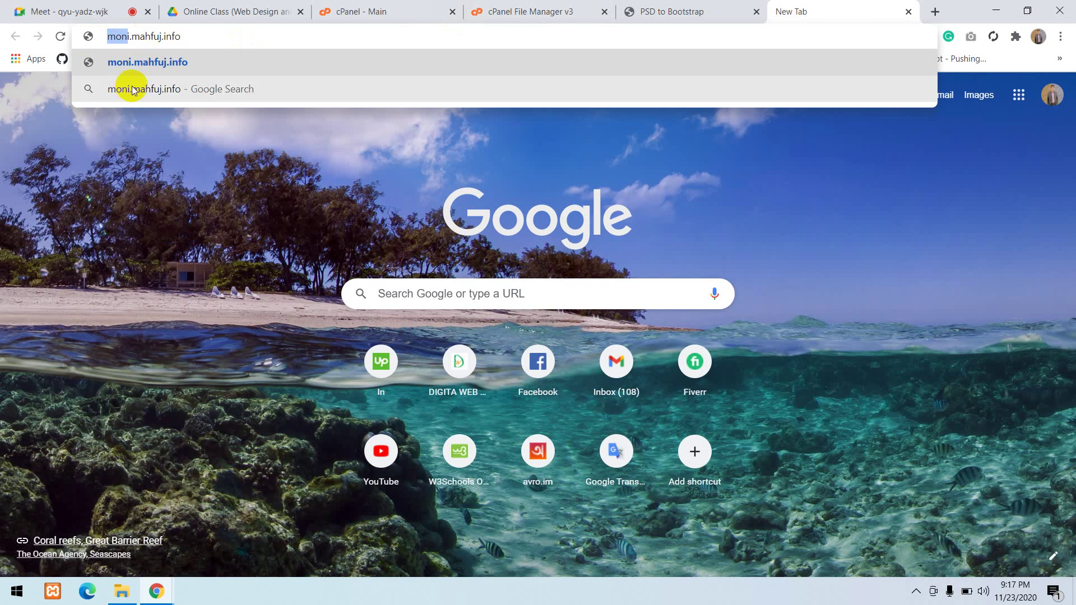
Return to the cPanel main page, check the subdomain usage statistic and open the Subdomains tool
click(411, 9)
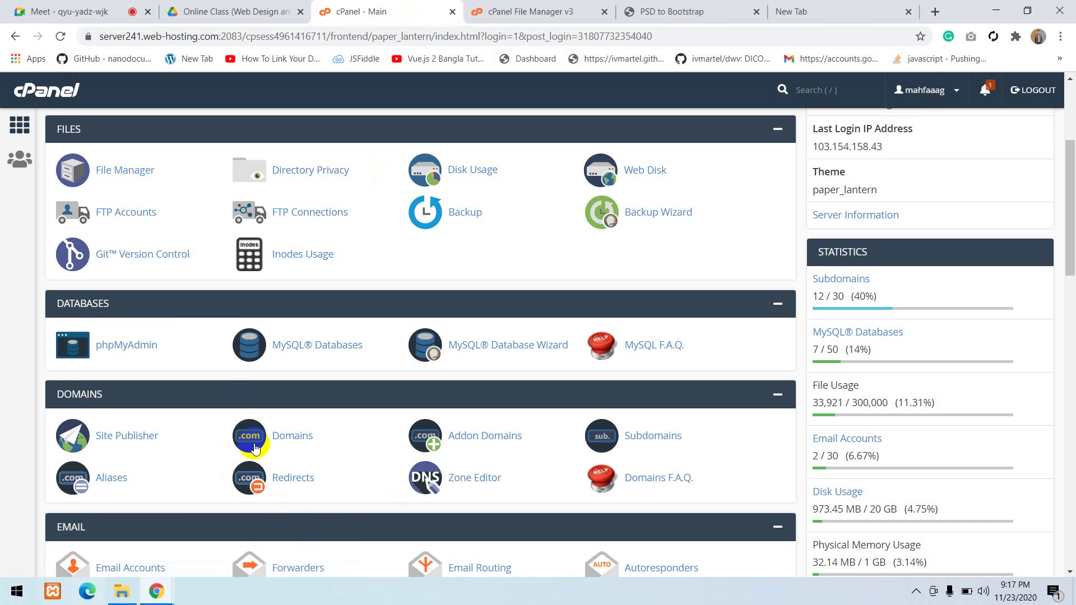
scroll(34, 196, down, 2)
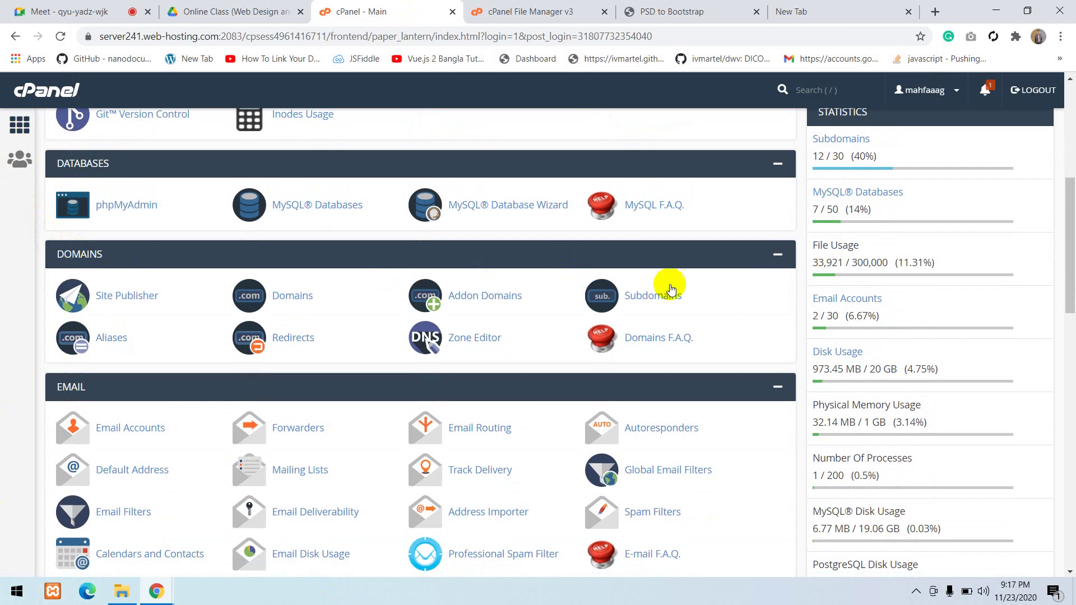
drag(671, 293, 658, 373)
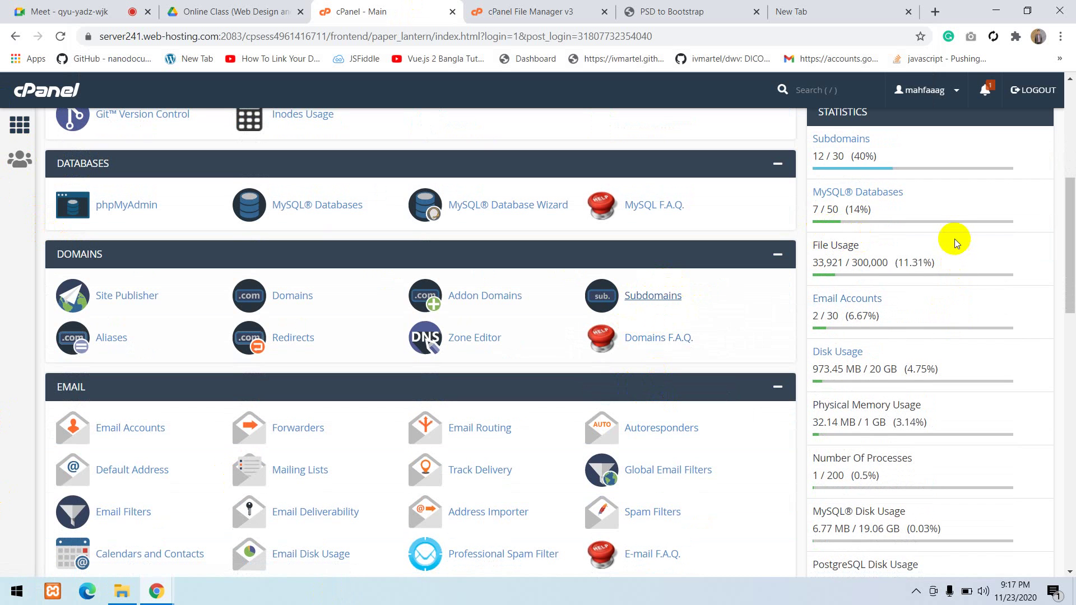
scroll(828, 192, up, 2)
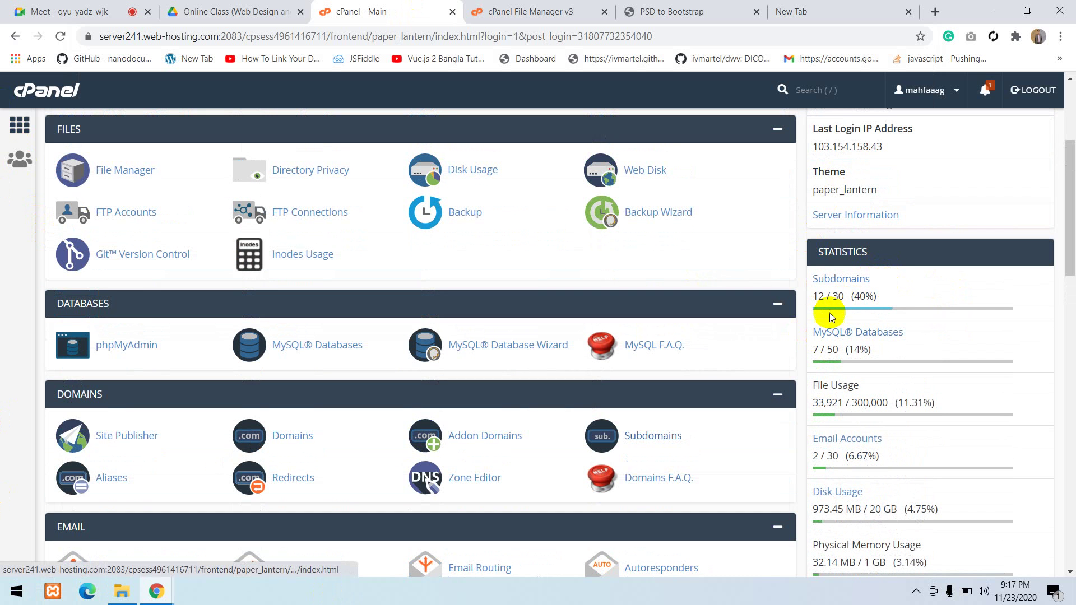
drag(813, 297, 826, 296)
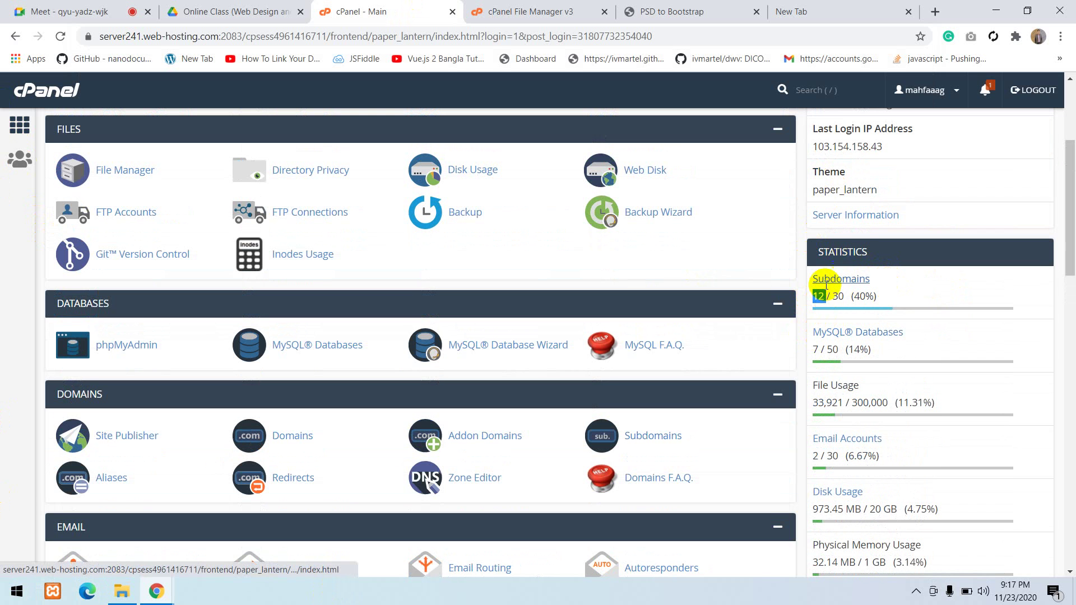
scroll(751, 288, down, 3)
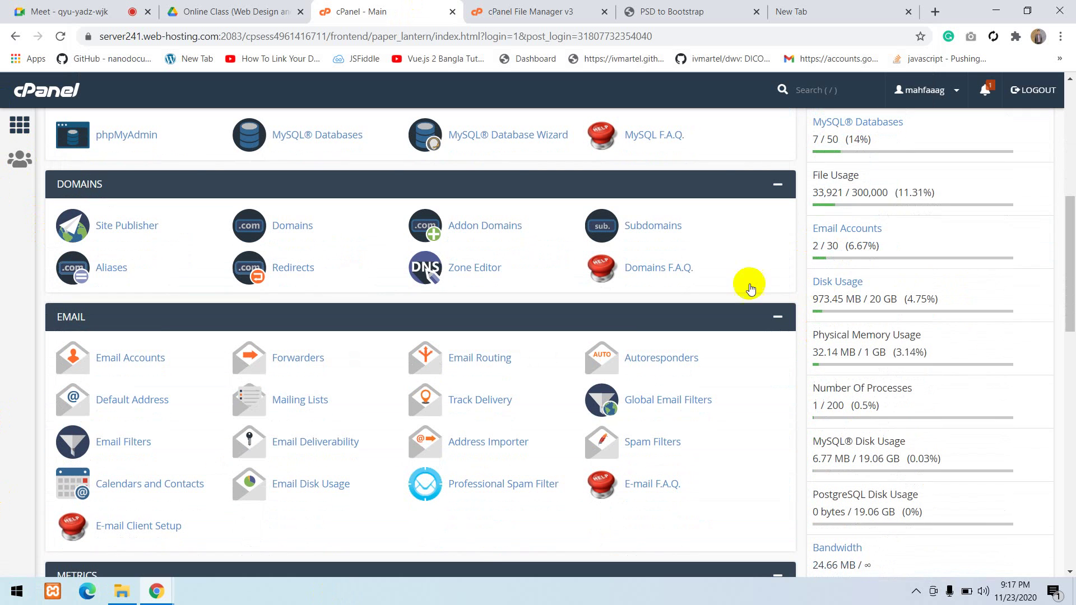
click(662, 233)
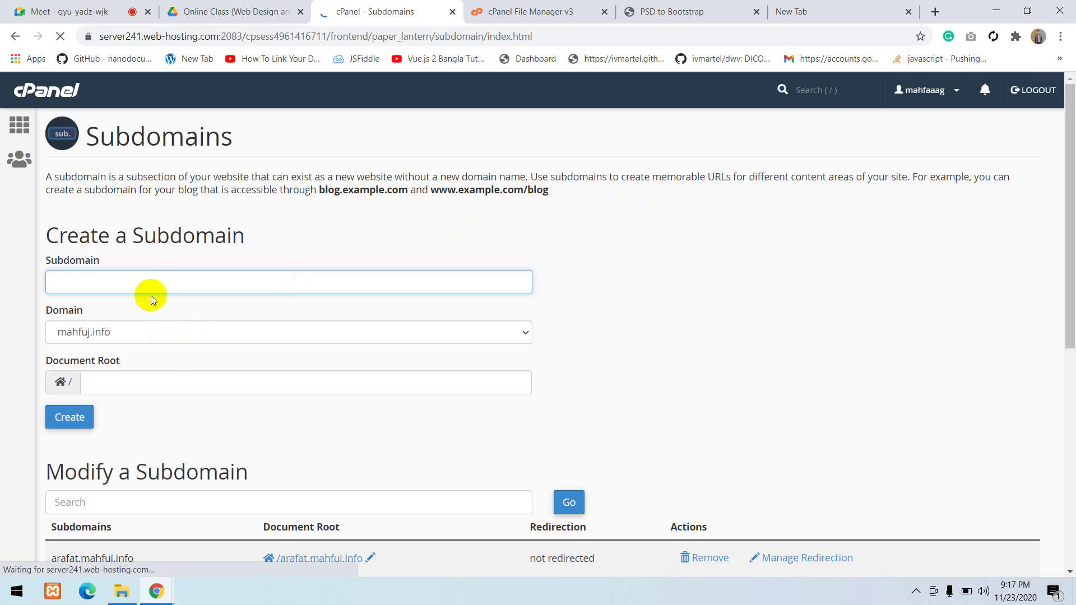
Enter digital as the new subdomain of mahfuj.info, with digital.mahfuj.info as its document root
click(153, 289)
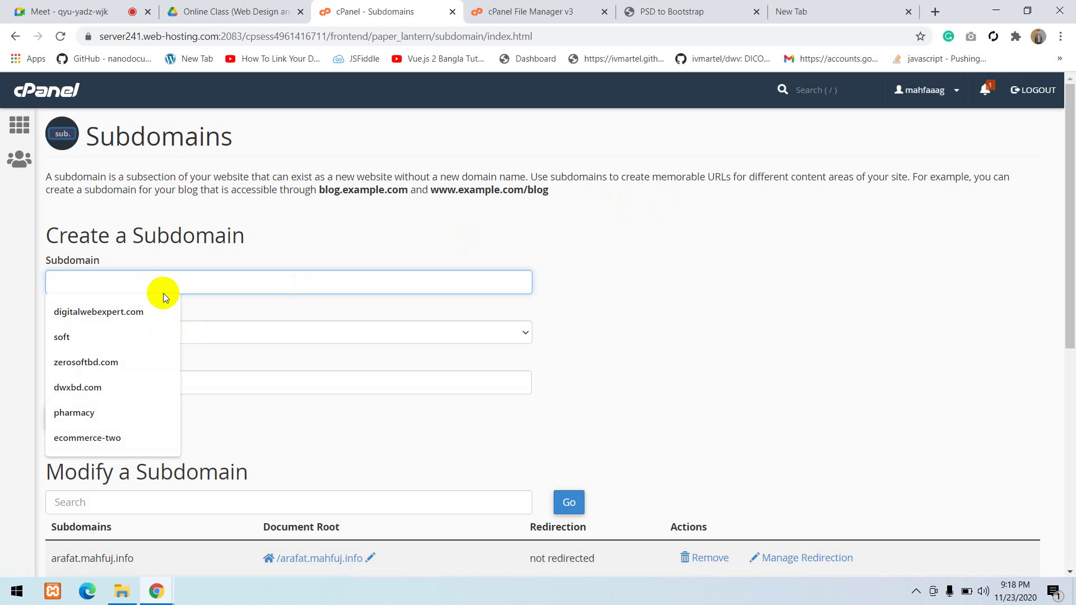
text(digital)
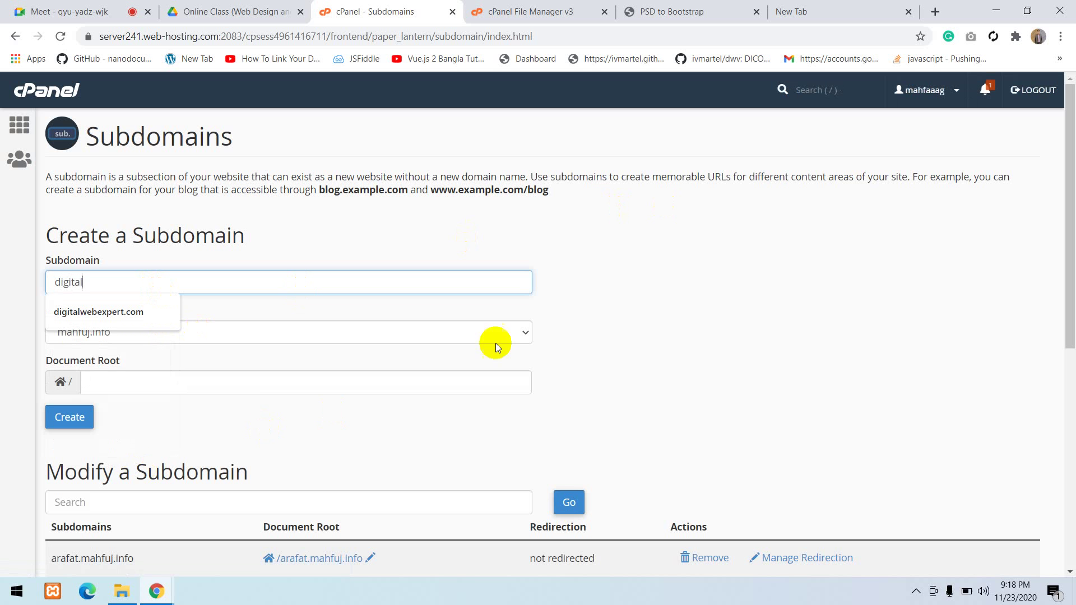
click(635, 294)
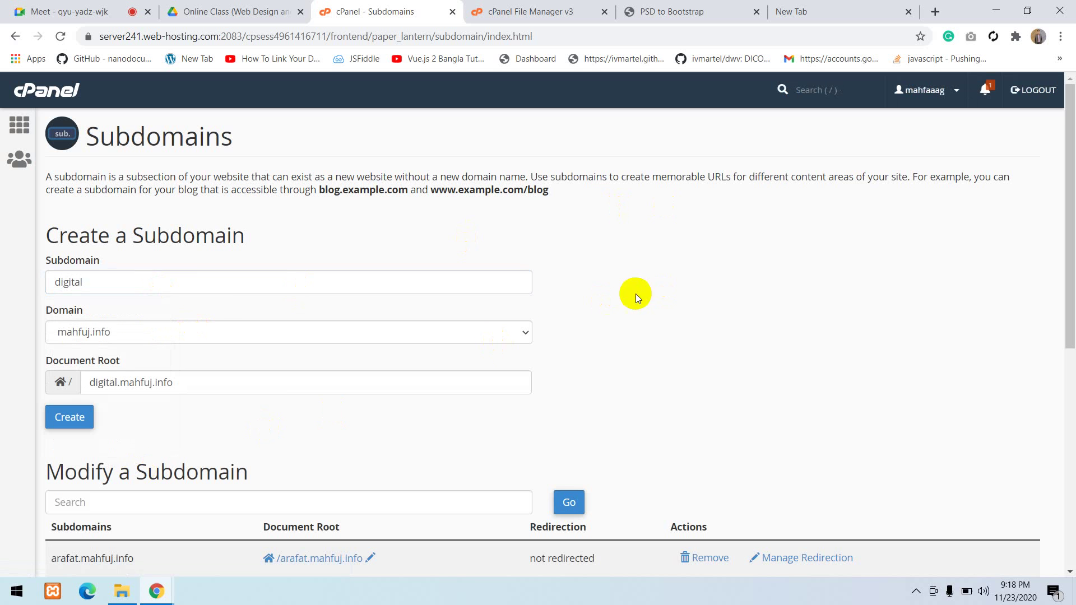
scroll(127, 311, down, 1)
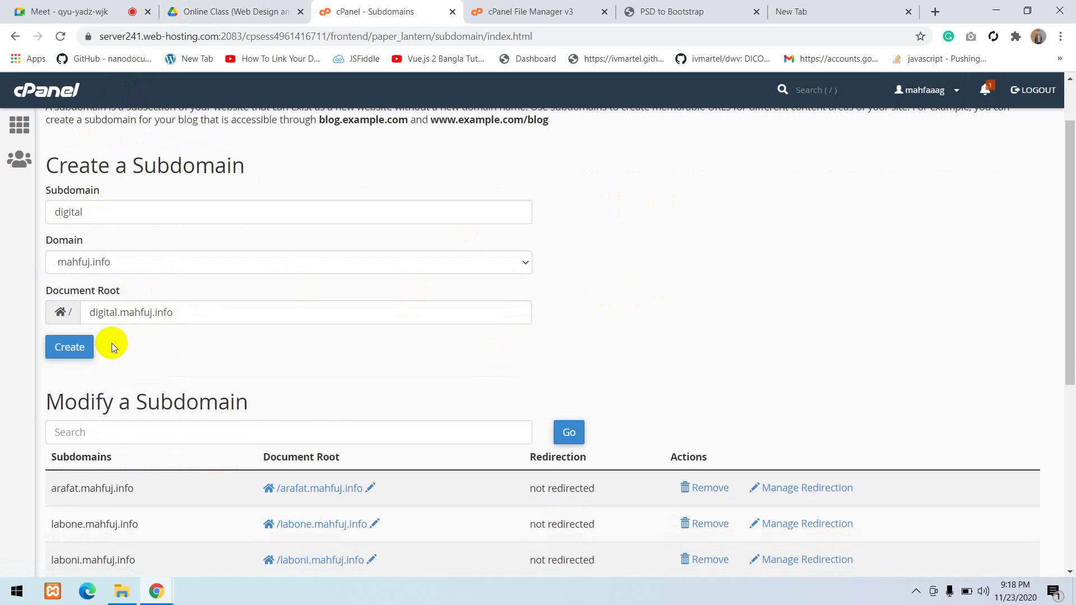
Review the subdomain name, domain choice and document root entered for the new subdomain
drag(84, 212, 33, 214)
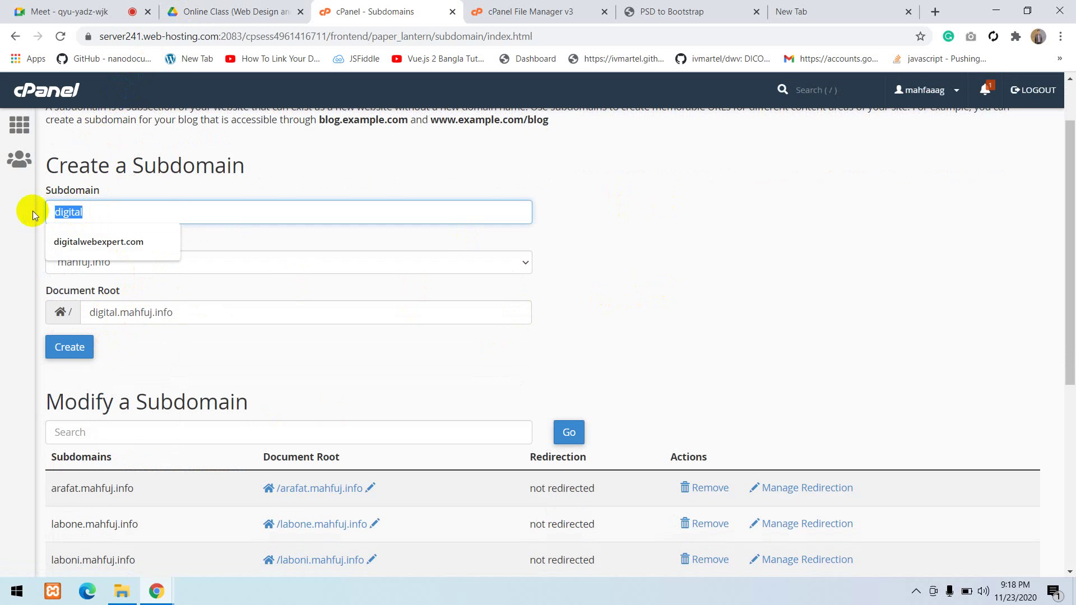
click(39, 236)
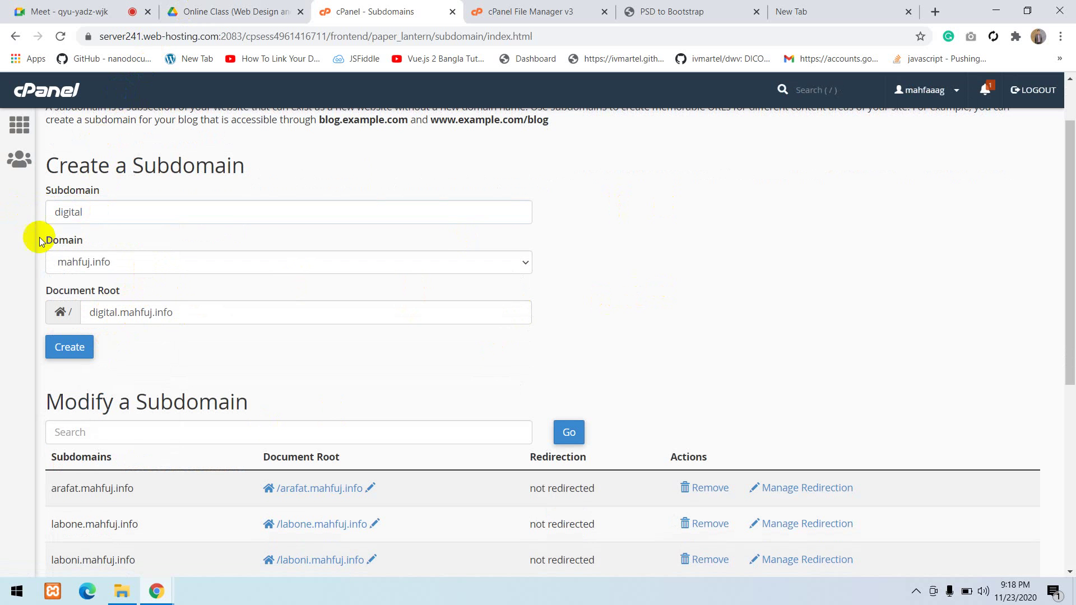
click(85, 266)
click(85, 266)
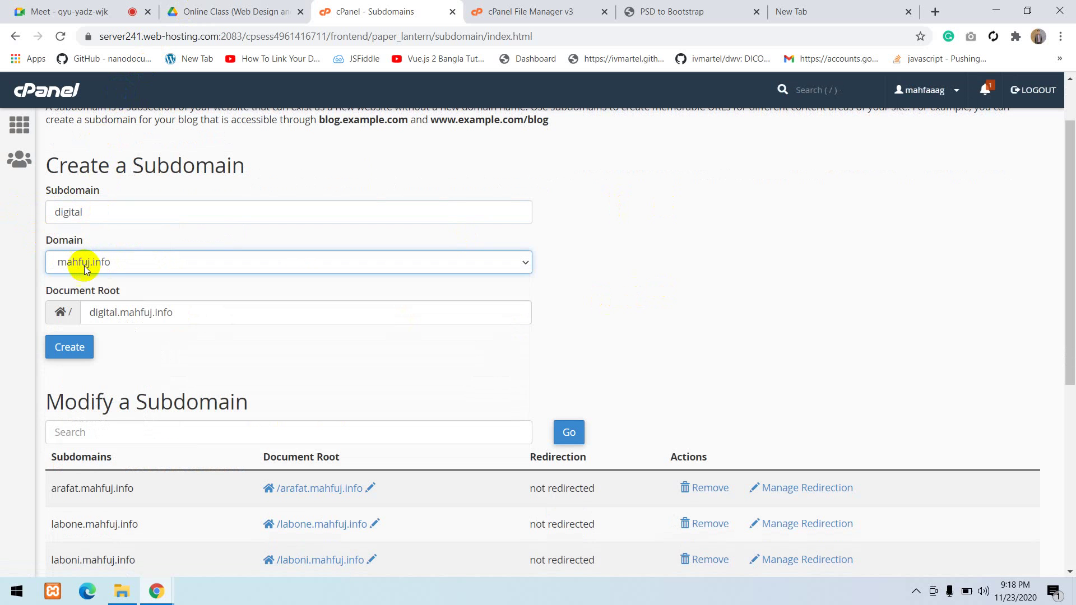
click(39, 255)
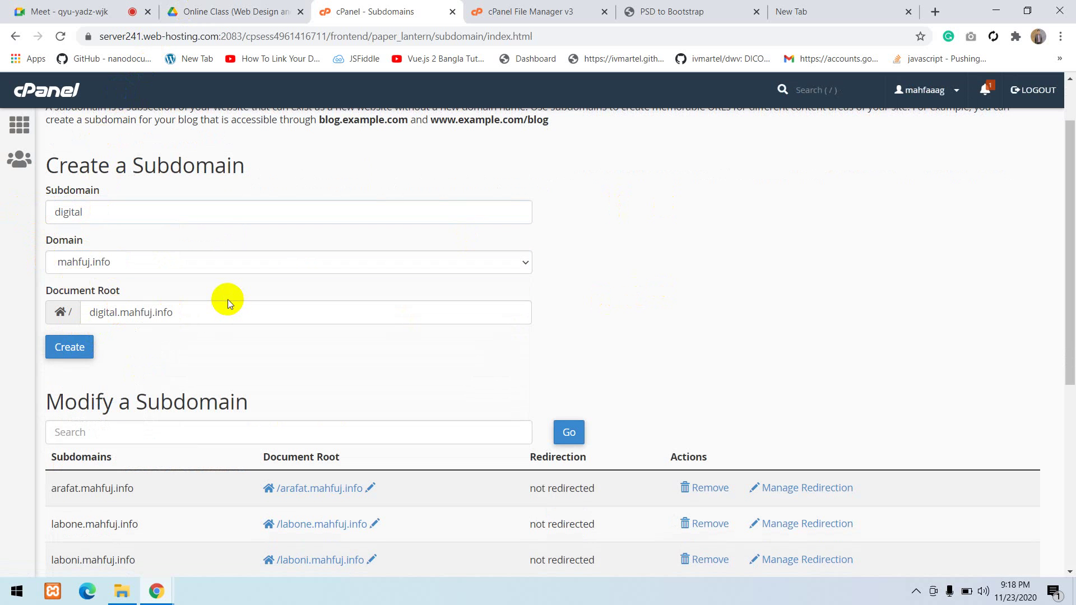
drag(192, 312, 75, 312)
click(7, 312)
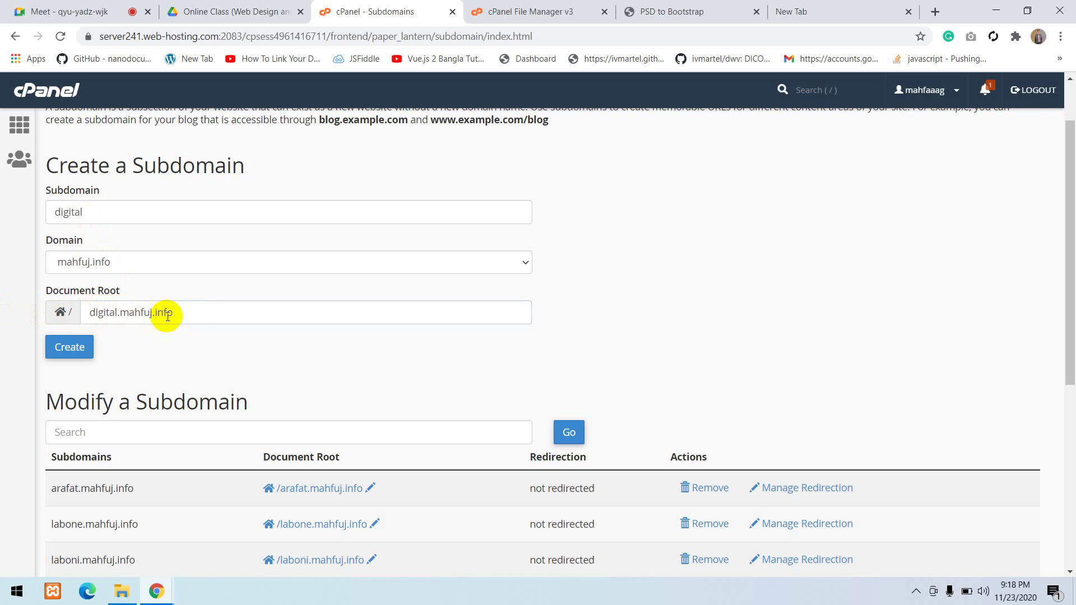
scroll(180, 304, down, 1)
scroll(173, 302, up, 1)
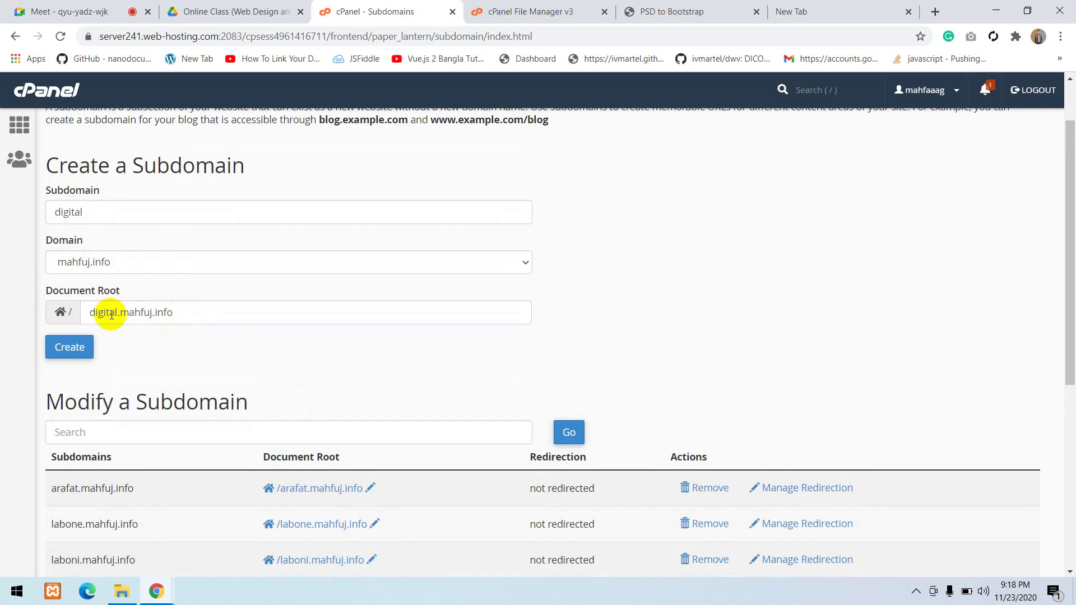
drag(175, 312, 98, 314)
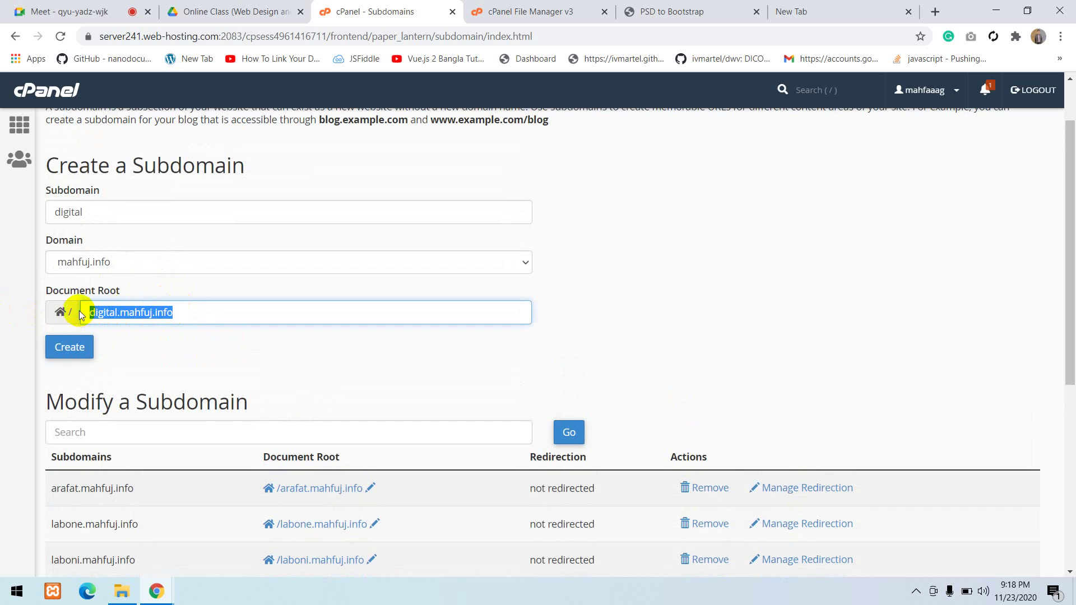
Create the digital.mahfuj.info subdomain and go back to the Subdomains page
click(11, 290)
click(76, 354)
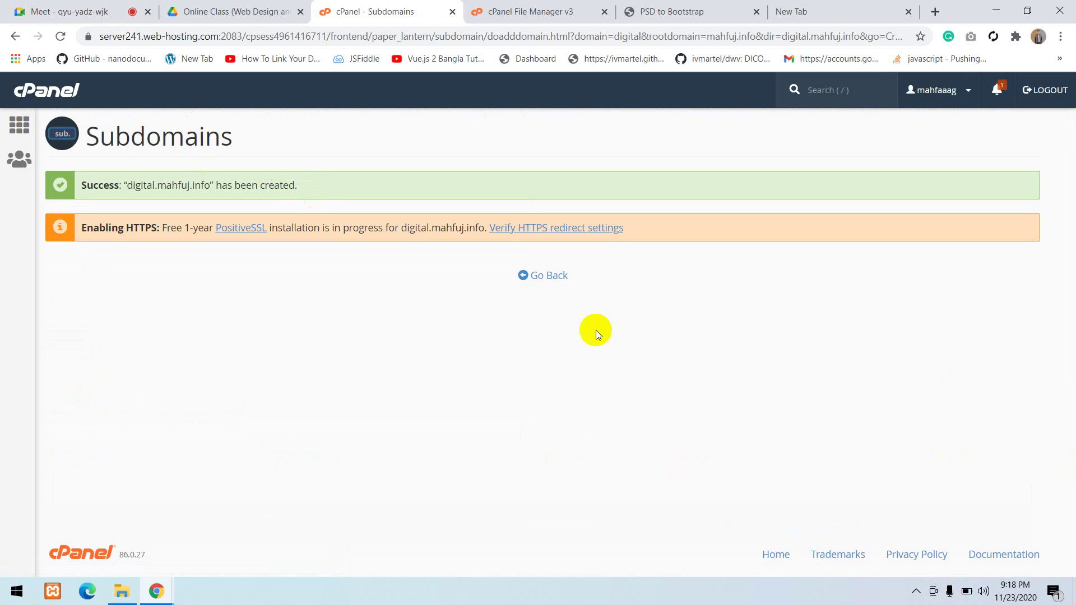
click(565, 280)
Close the cPanel File Manager page and return to the Subdomains page
click(485, 10)
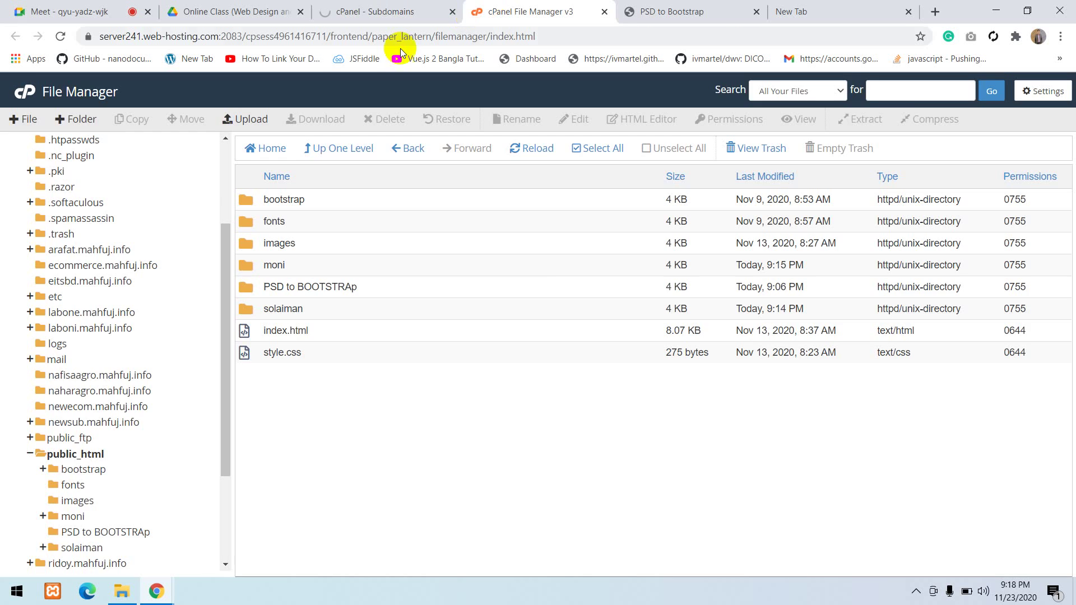
click(392, 12)
click(480, 9)
click(454, 9)
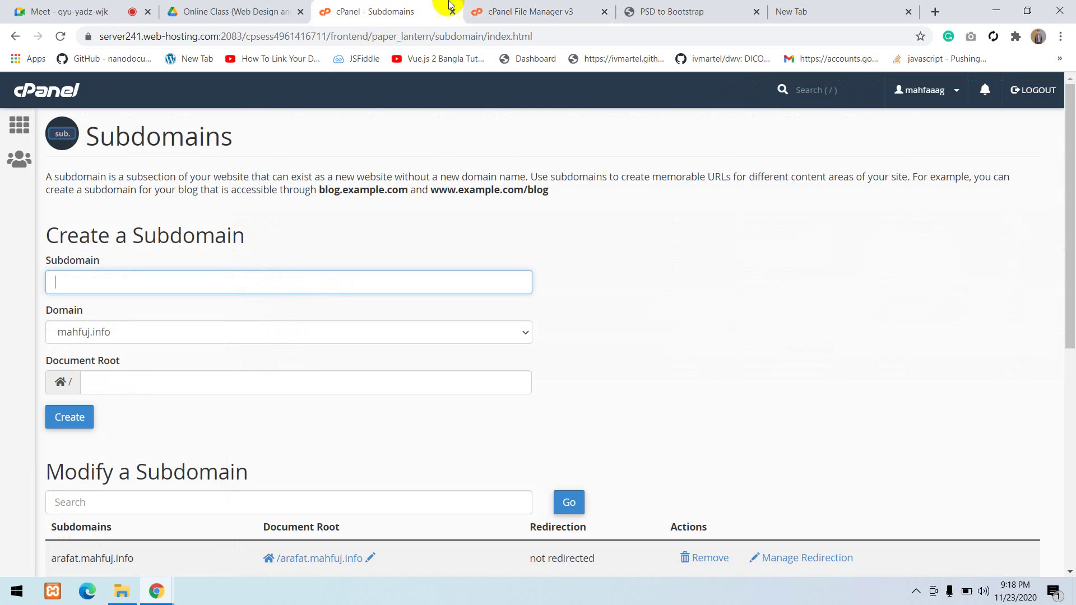
click(521, 11)
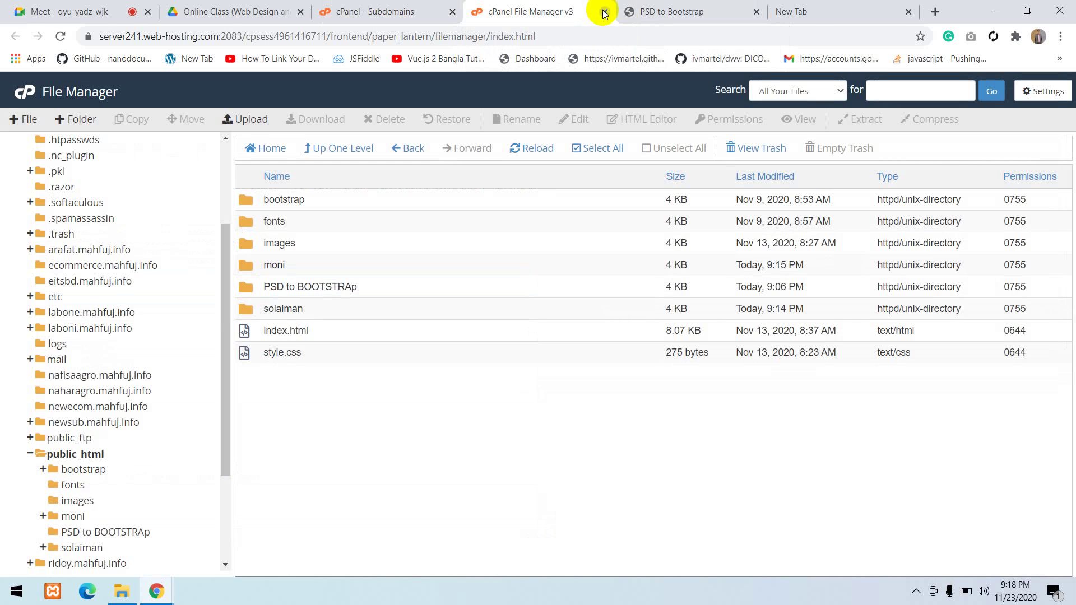
click(604, 11)
click(440, 5)
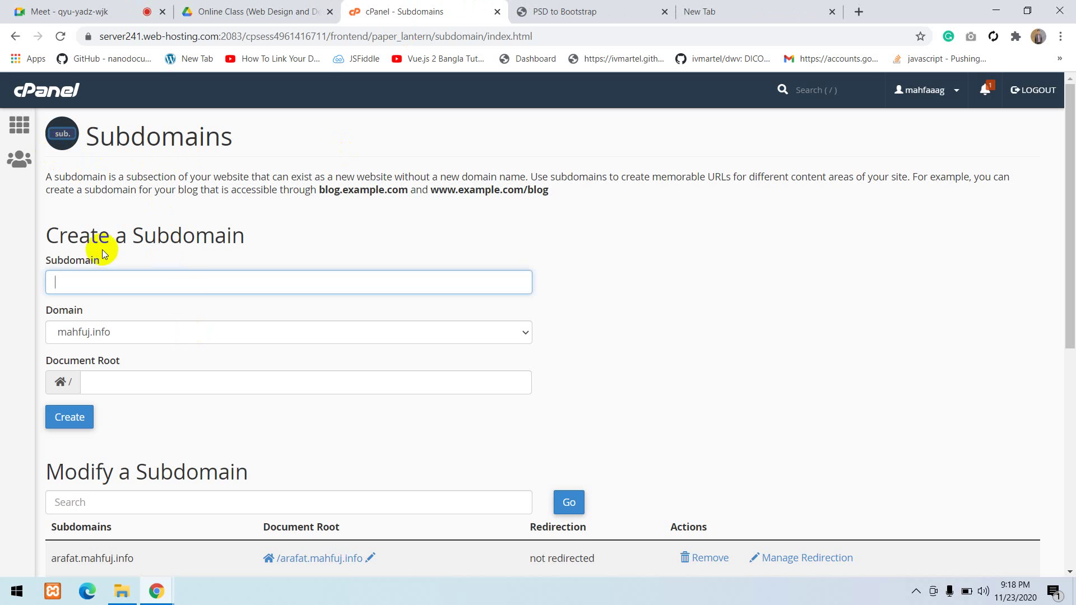
Return to the cPanel main page and open the File Manager
click(19, 133)
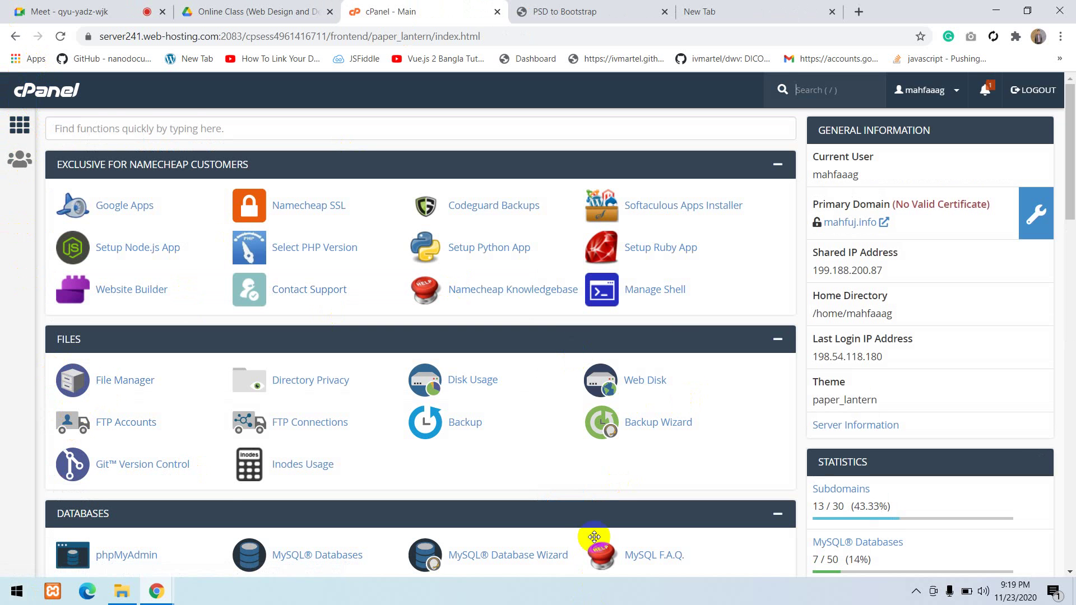
scroll(594, 460, down, 3)
scroll(677, 422, up, 1)
scroll(704, 432, down, 1)
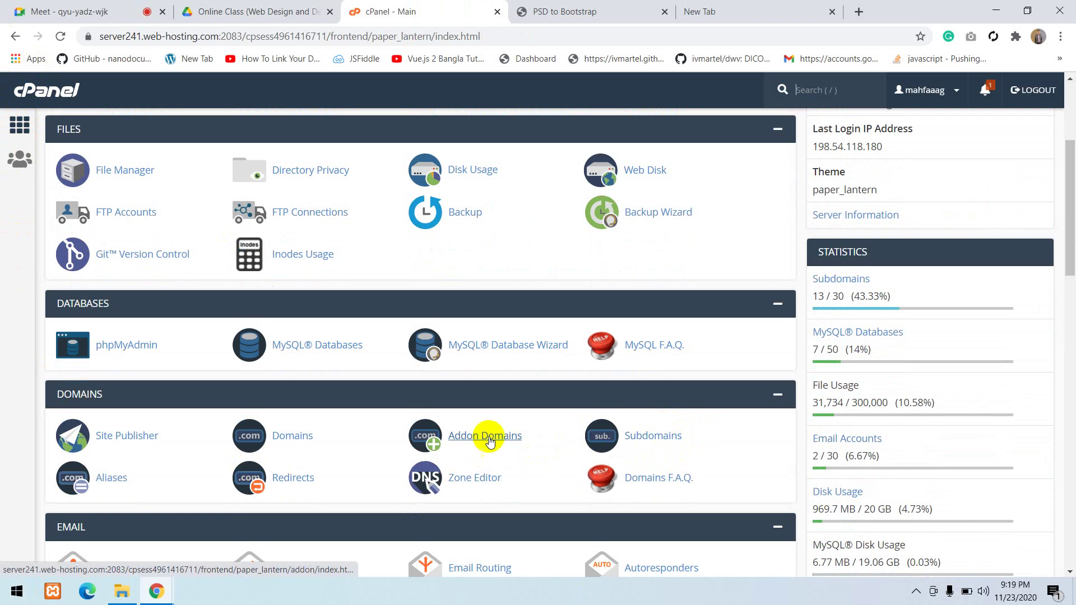
scroll(2, 397, up, 3)
scroll(1, 397, up, 1)
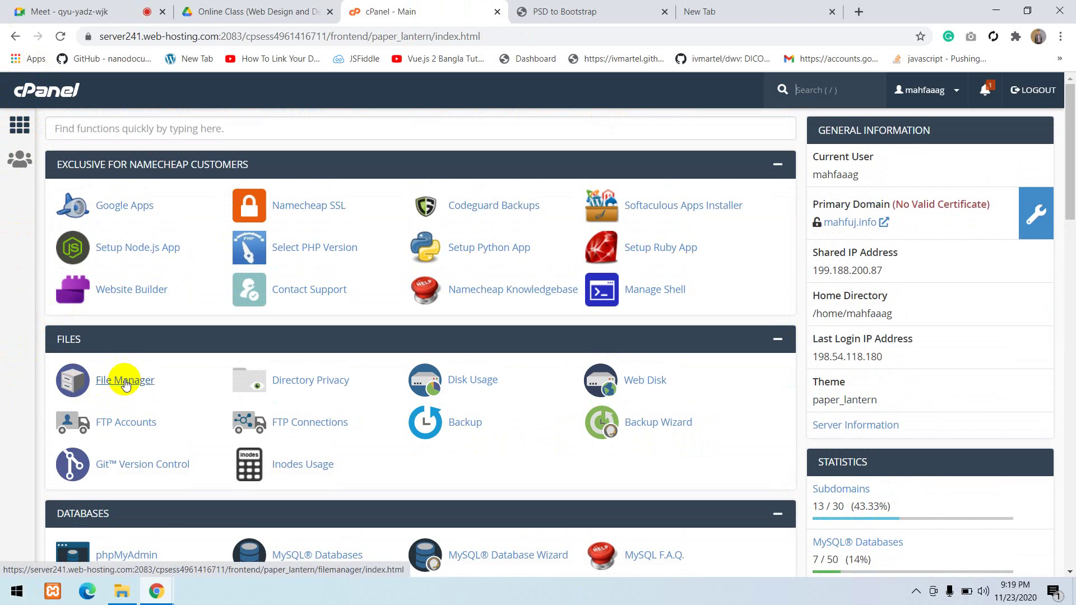
click(128, 380)
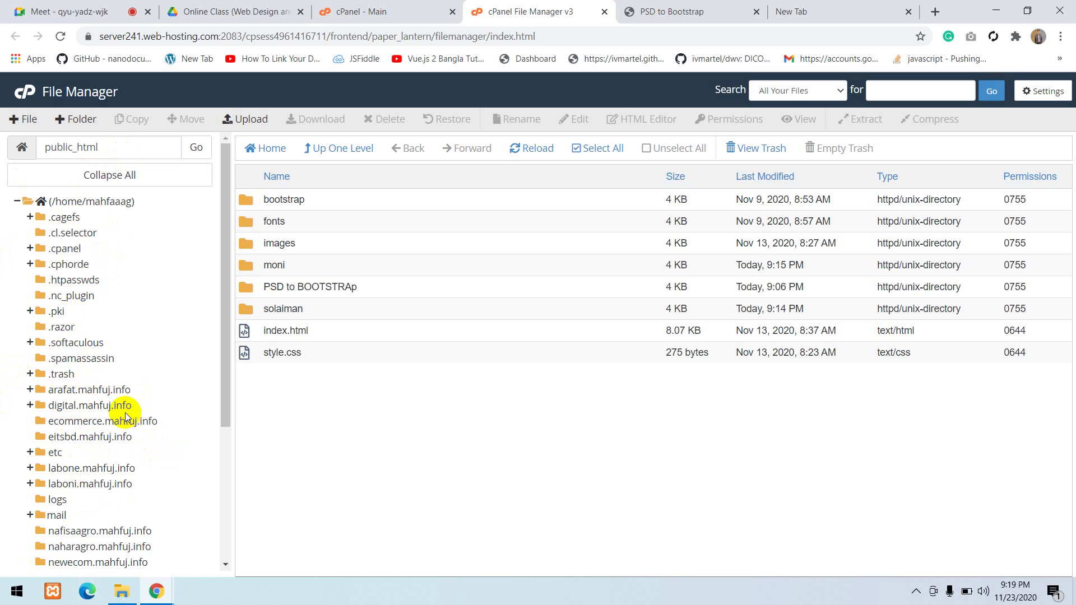
Upload 03-10-2020 (2).zip from the Online Class folder into the digital.mahfuj.info folder and close the upload page
scroll(104, 445, down, 1)
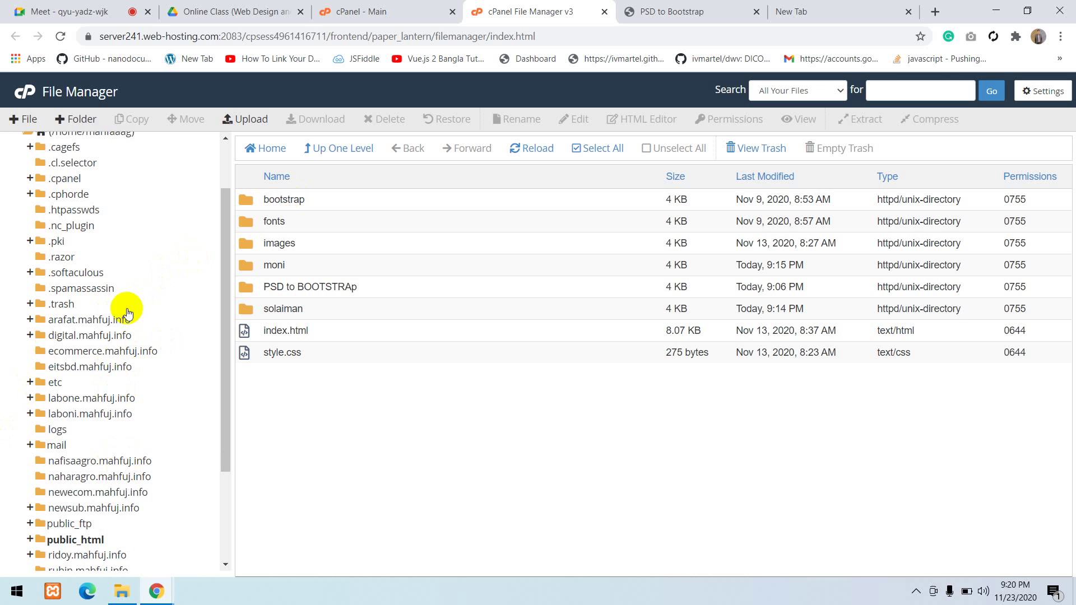
click(96, 335)
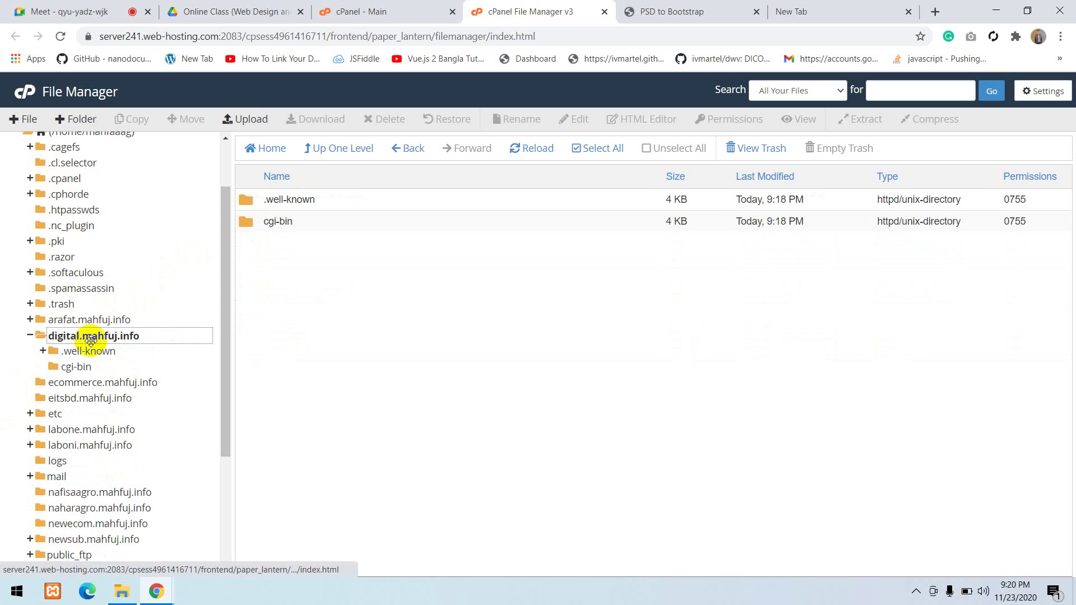
click(301, 264)
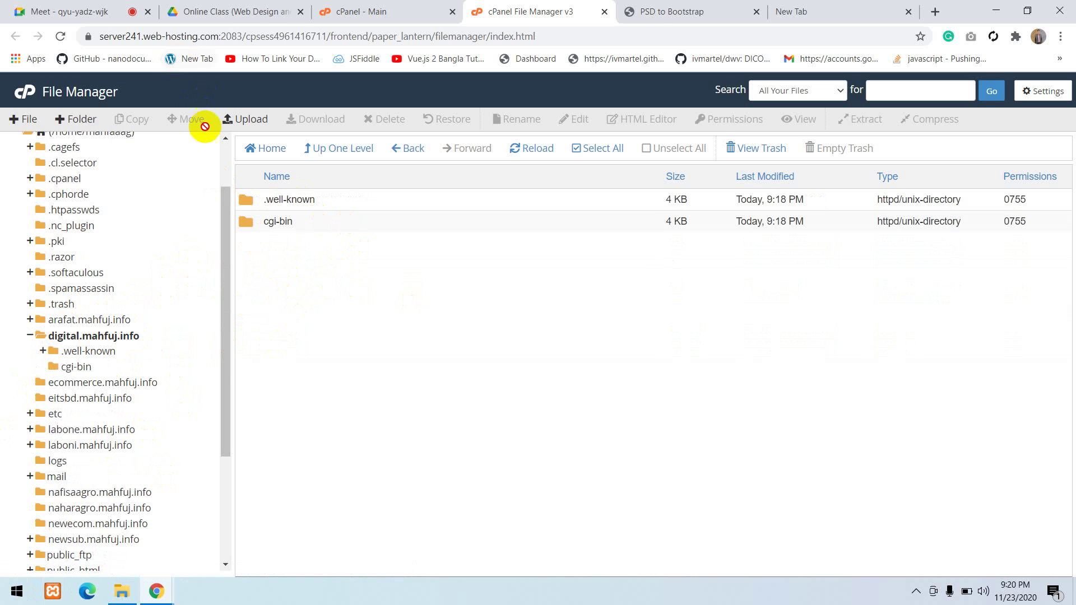
click(251, 117)
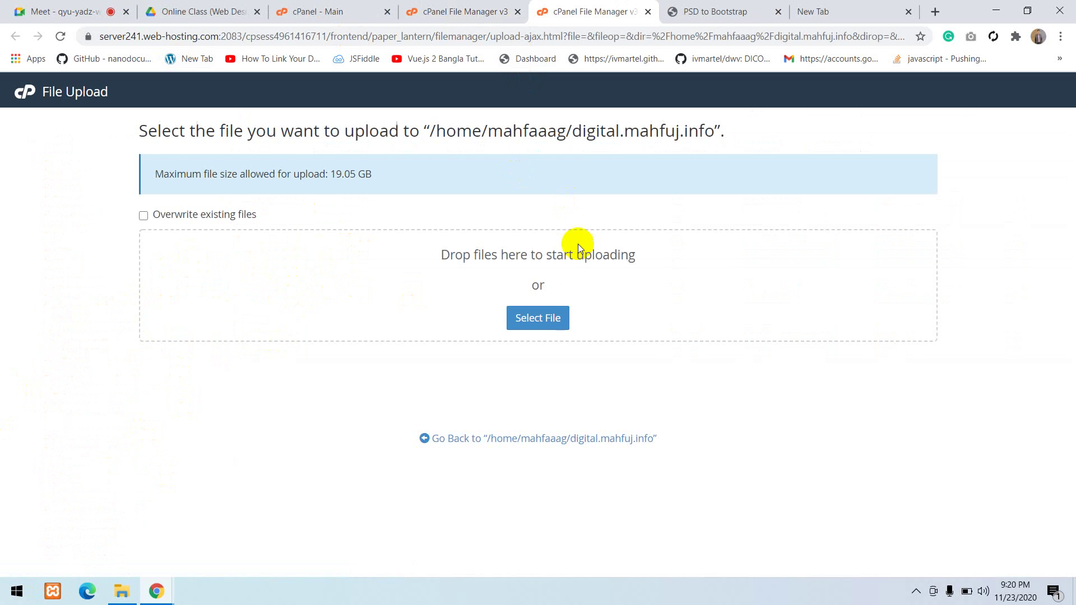
click(539, 325)
scroll(314, 342, down, 2)
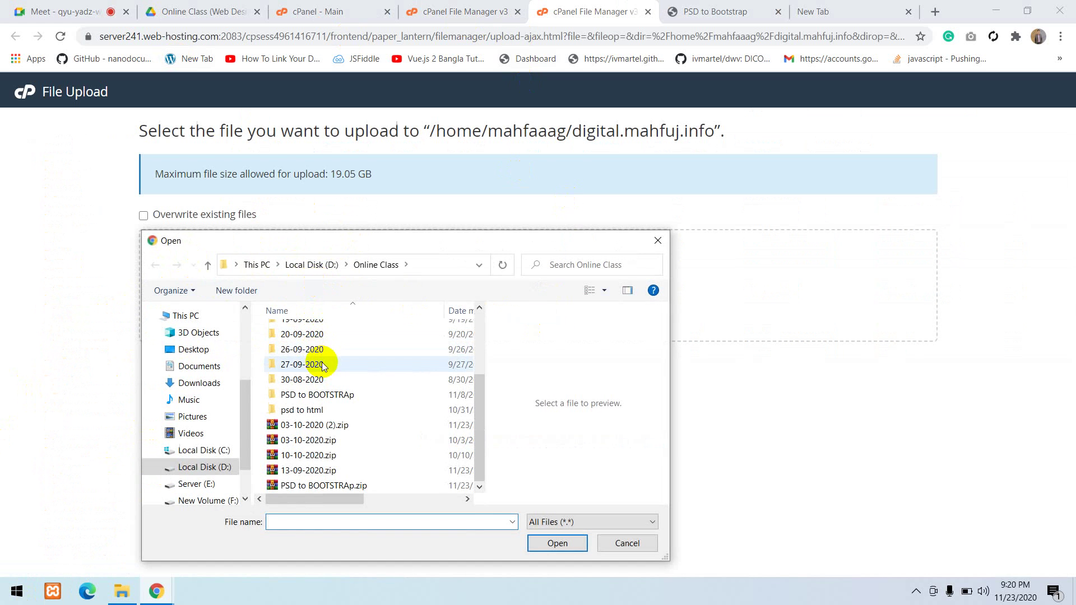
double_click(321, 425)
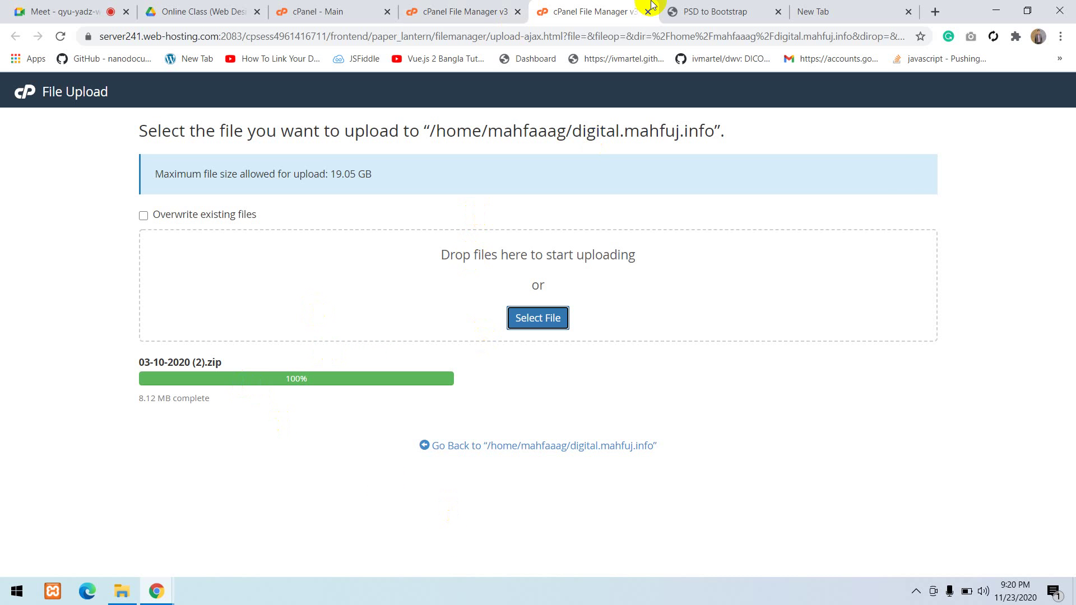
click(648, 12)
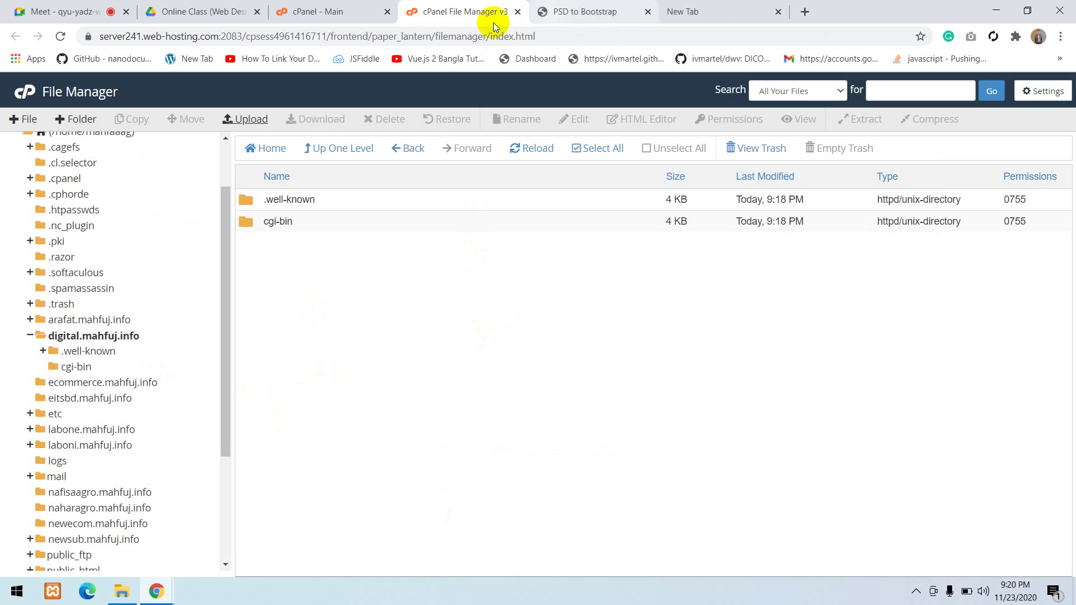
Reload the digital.mahfuj.info folder, extract 03-10-2020 (2).zip there and close the extraction results
click(531, 148)
click(312, 242)
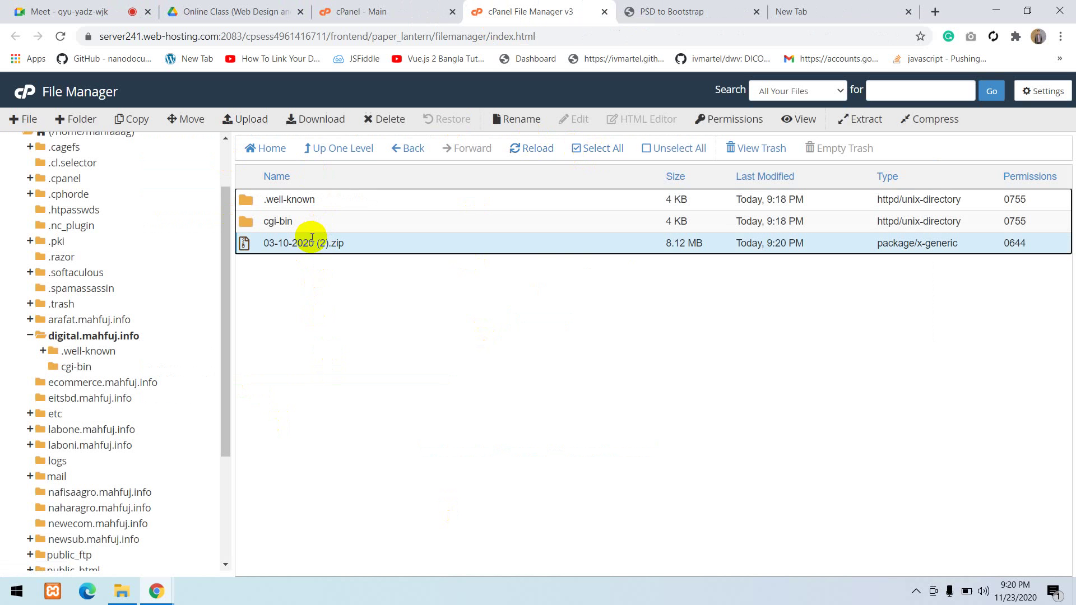
right_click(316, 242)
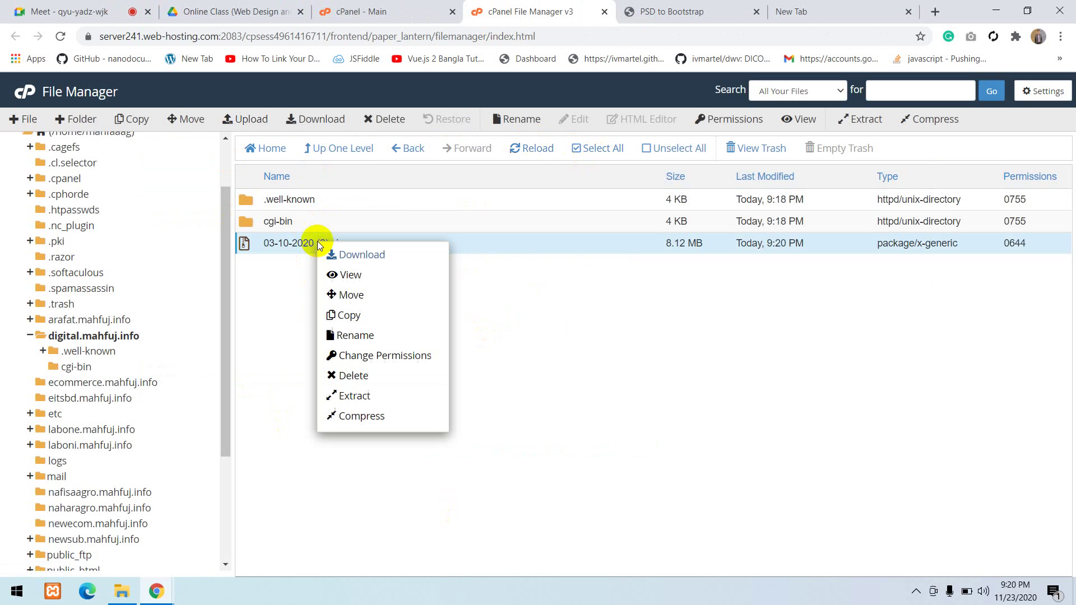
click(357, 405)
click(641, 395)
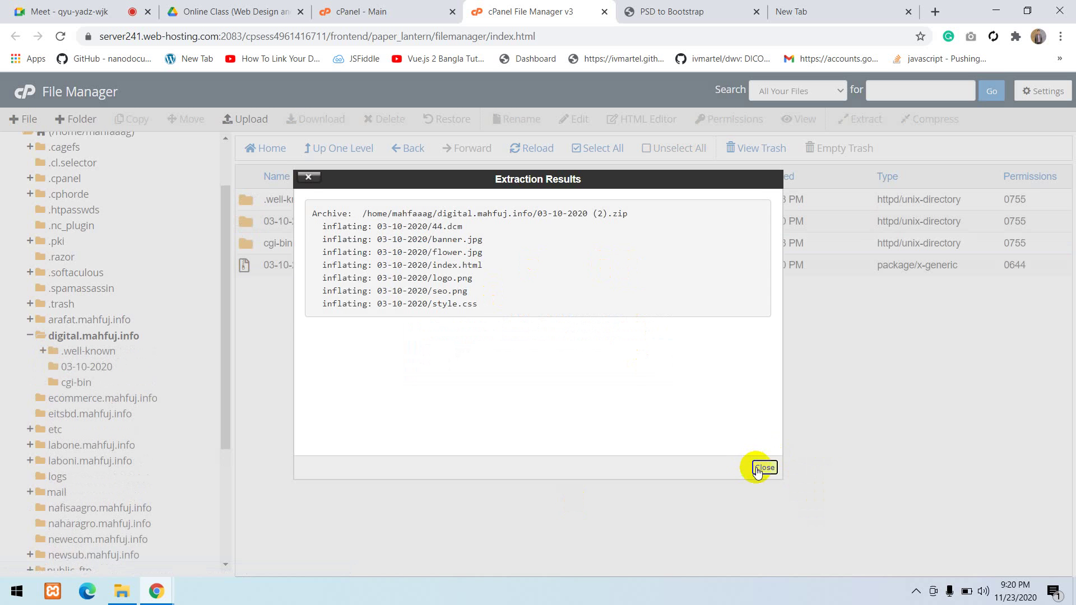
click(764, 467)
Move all files from the extracted 03-10-2020 folder into /digital.mahfuj.info/ and go back up to that folder
double_click(260, 220)
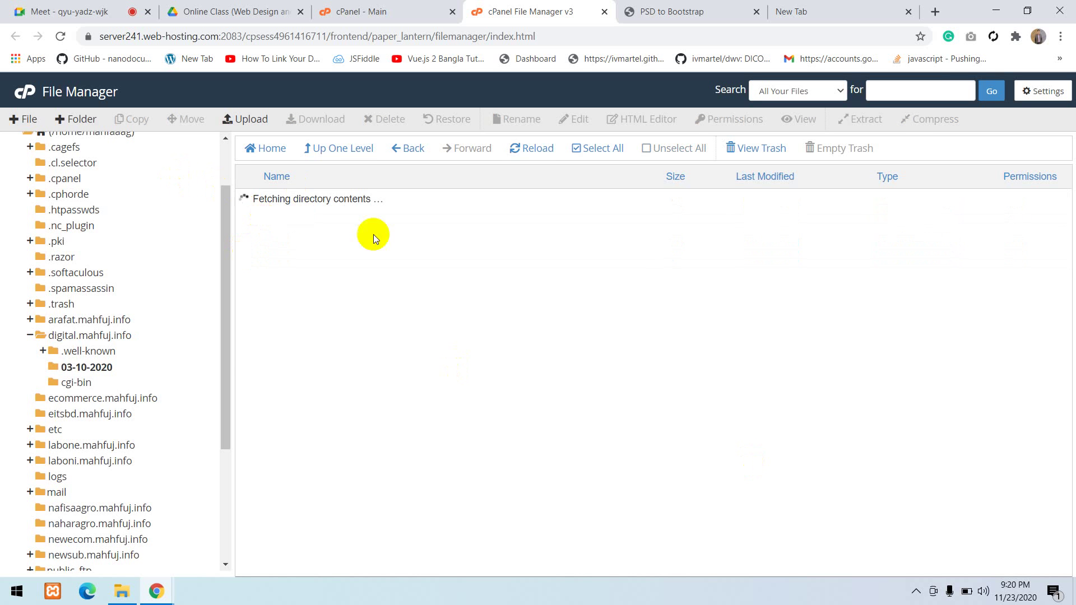
click(603, 148)
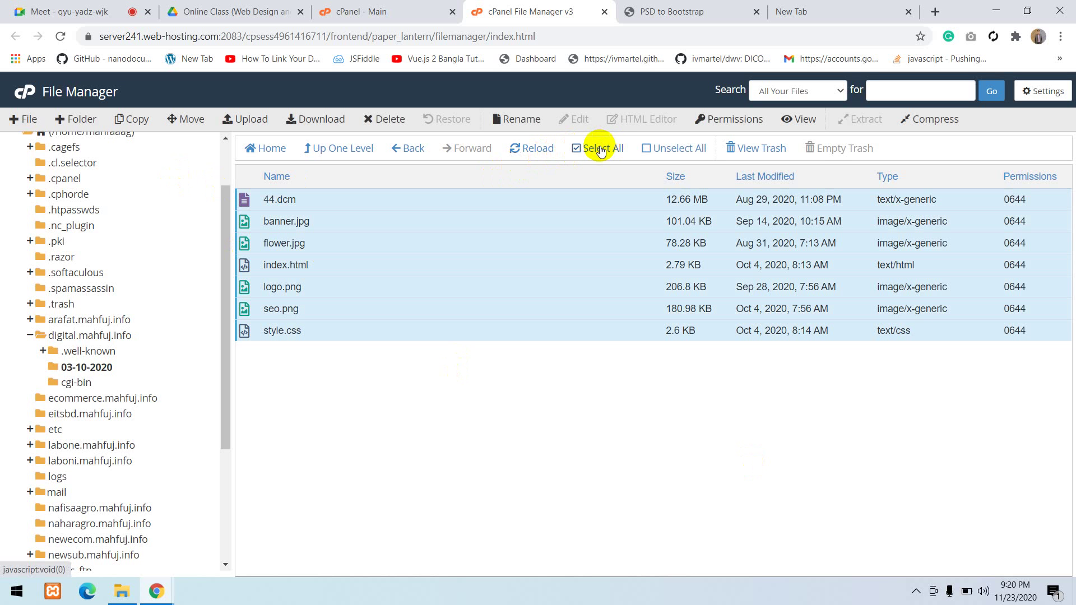
right_click(492, 199)
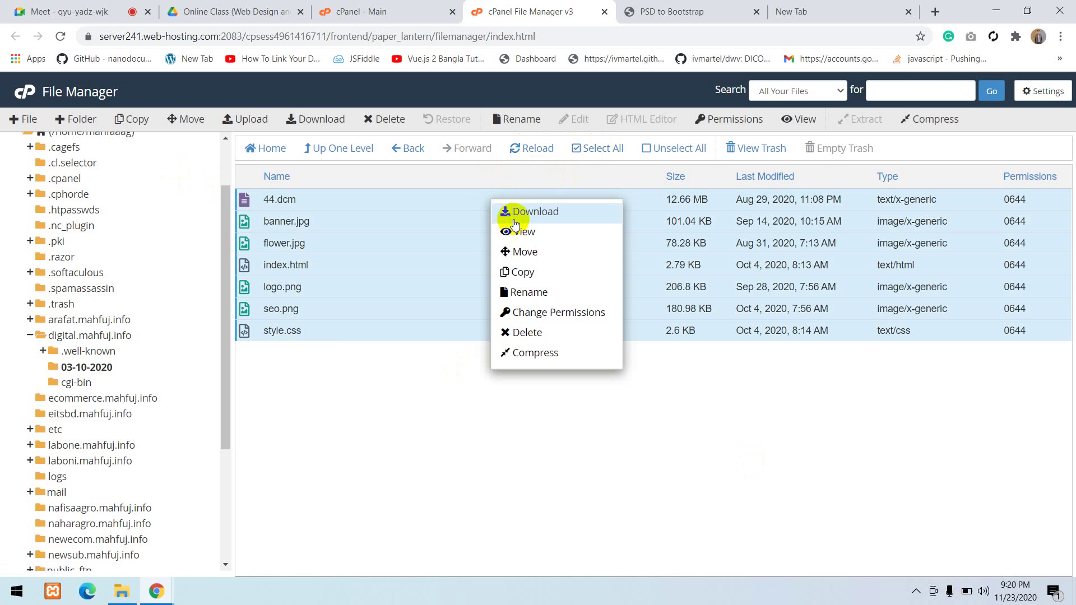
click(523, 251)
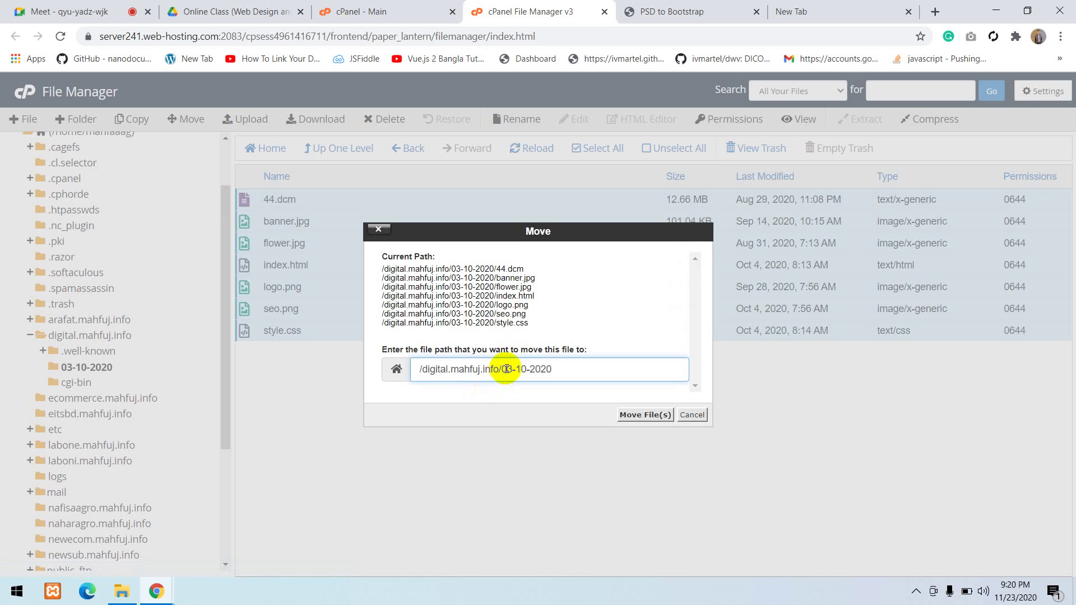
drag(502, 369, 578, 358)
key(BackSpace)
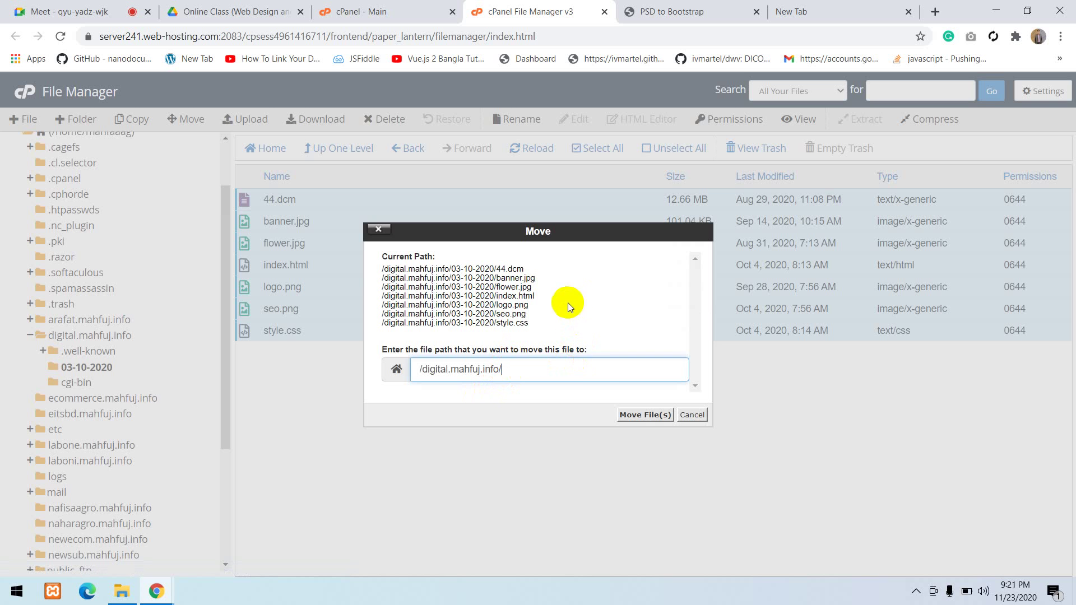
click(630, 414)
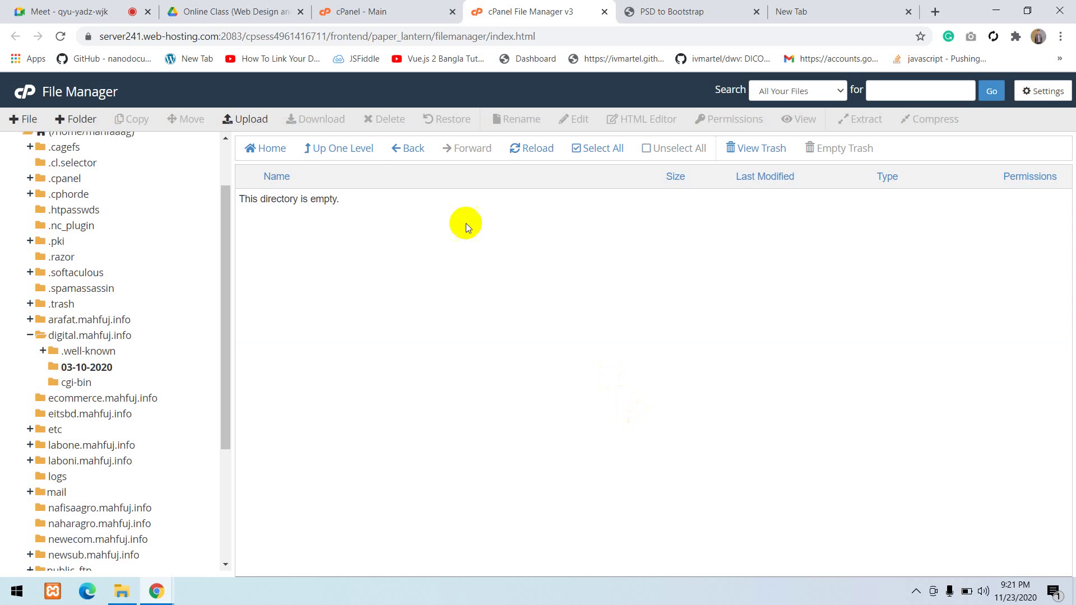
click(358, 164)
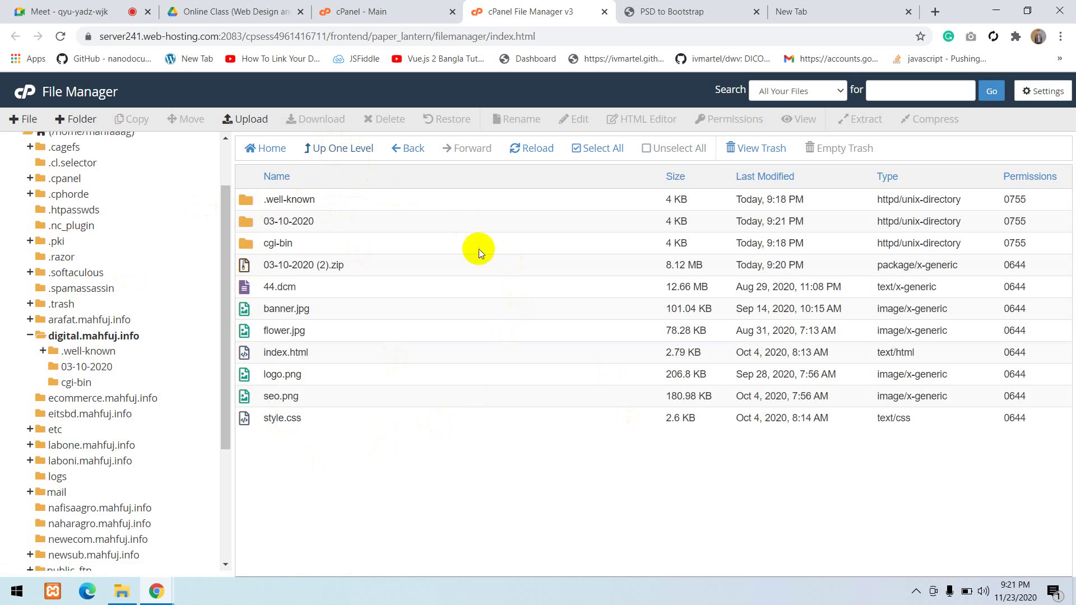
Copy the folder name digital.mahfuj.info and load it as the web address in the empty browser tab
scroll(151, 352, up, 3)
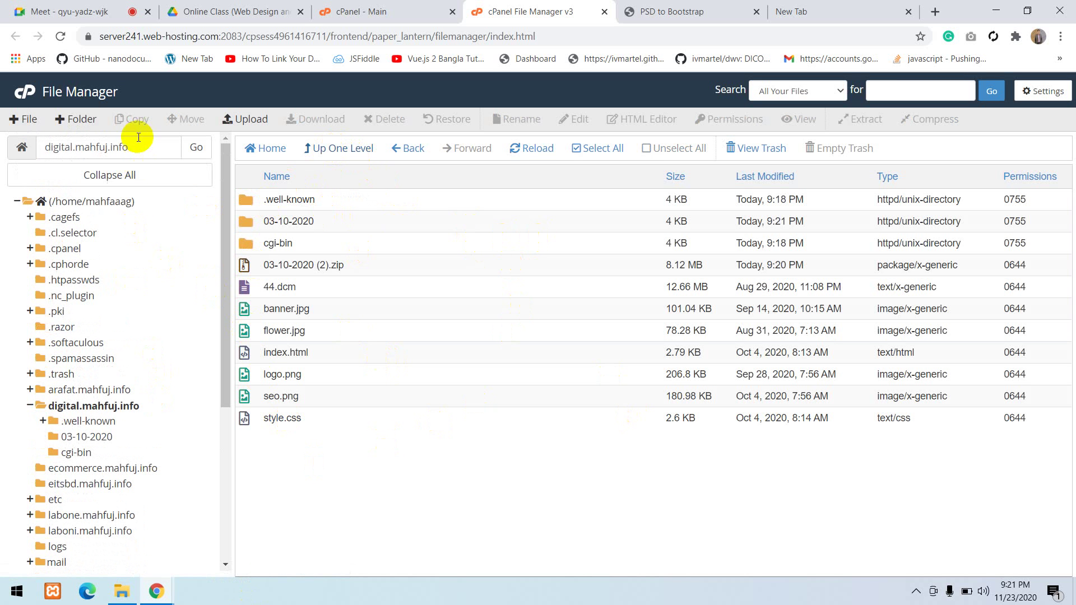
drag(138, 147, 11, 146)
key(ctrl+c)
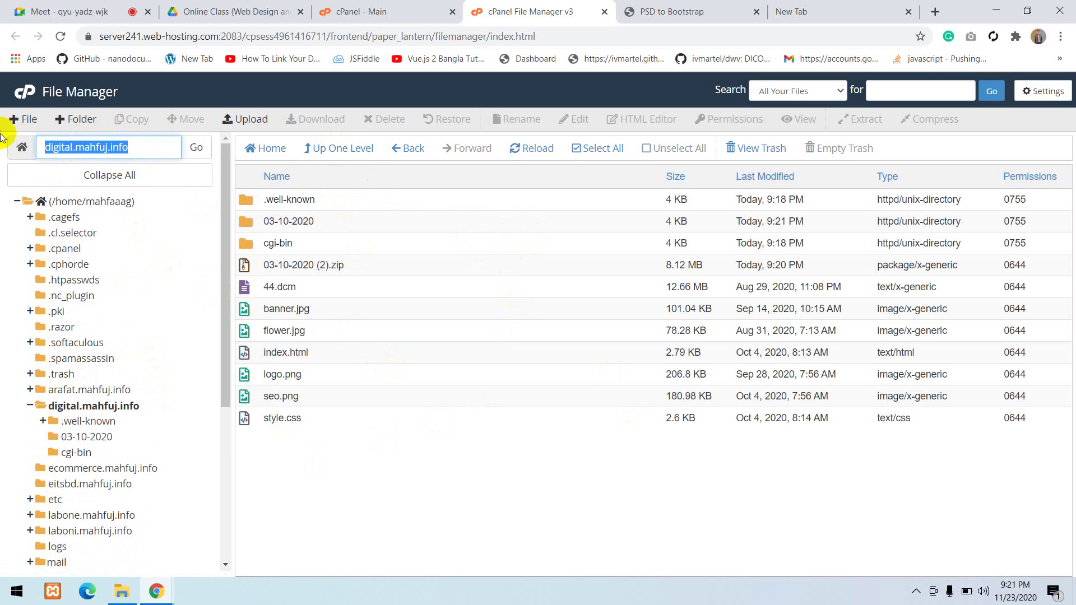
click(862, 10)
key(ctrl+a)
key(ctrl+v)
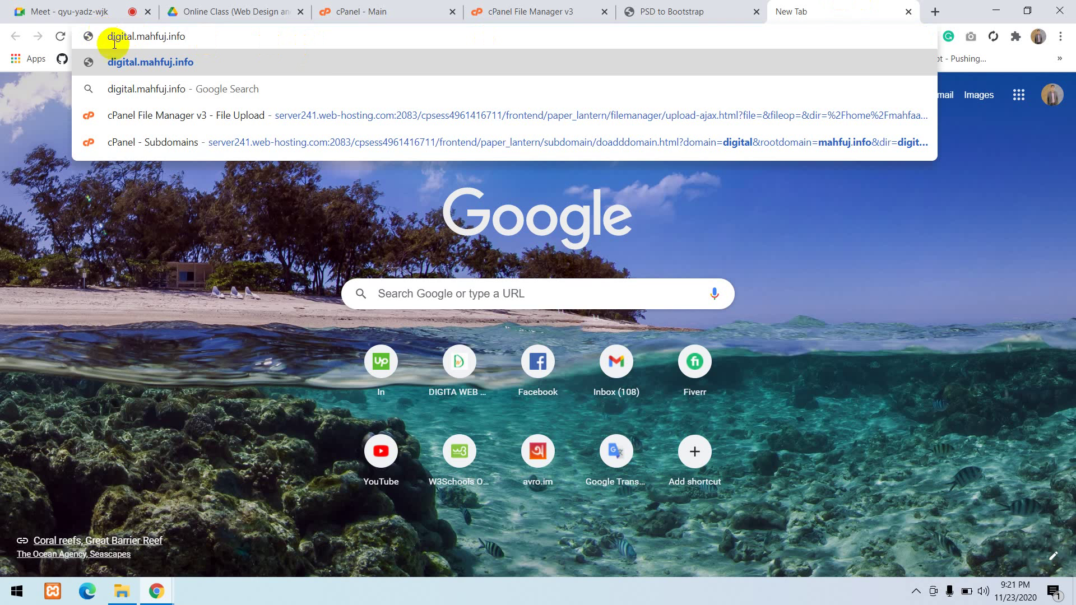
key(Return)
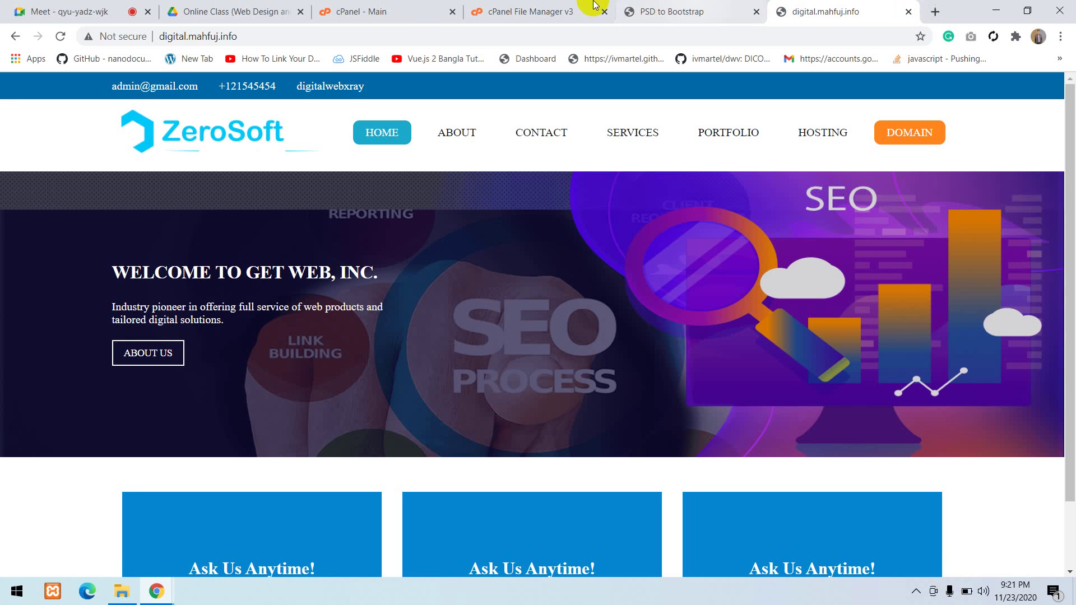
Compare the files in the digital.mahfuj.info folder with the live subdomain site
click(476, 9)
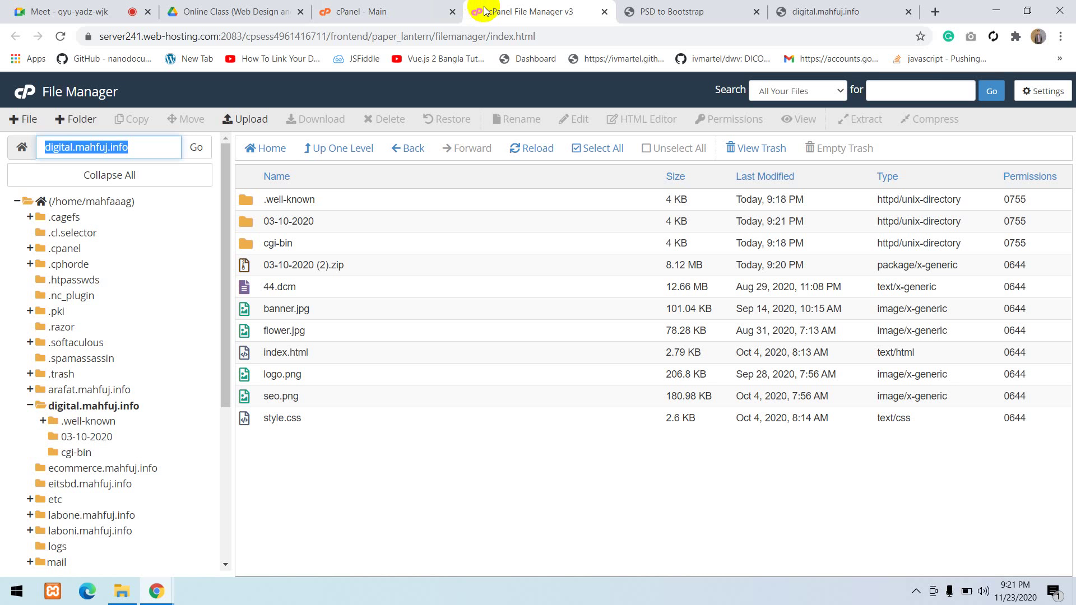
click(855, 10)
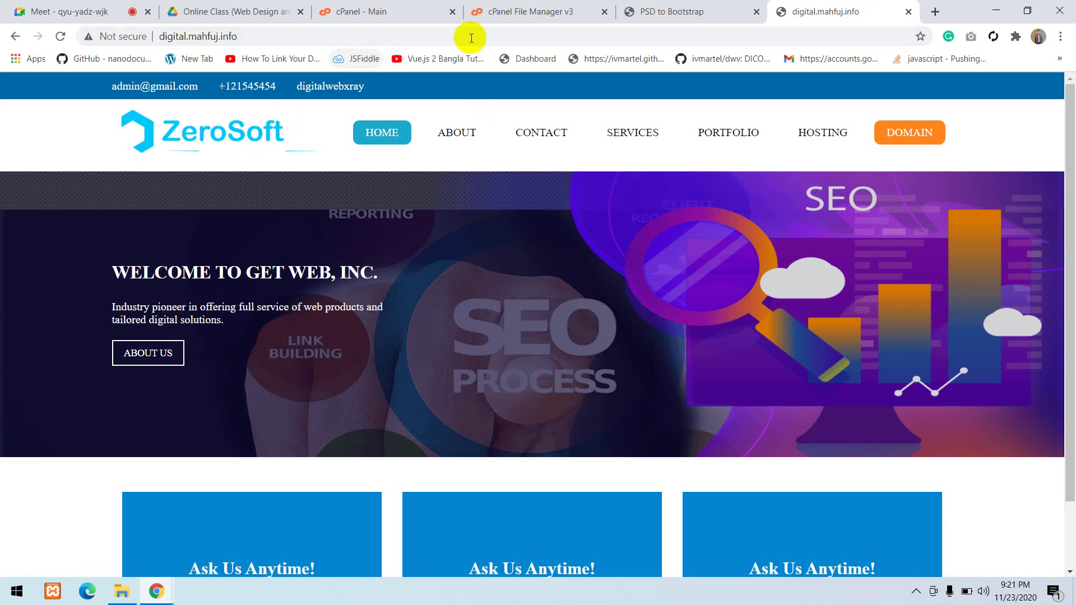
click(504, 18)
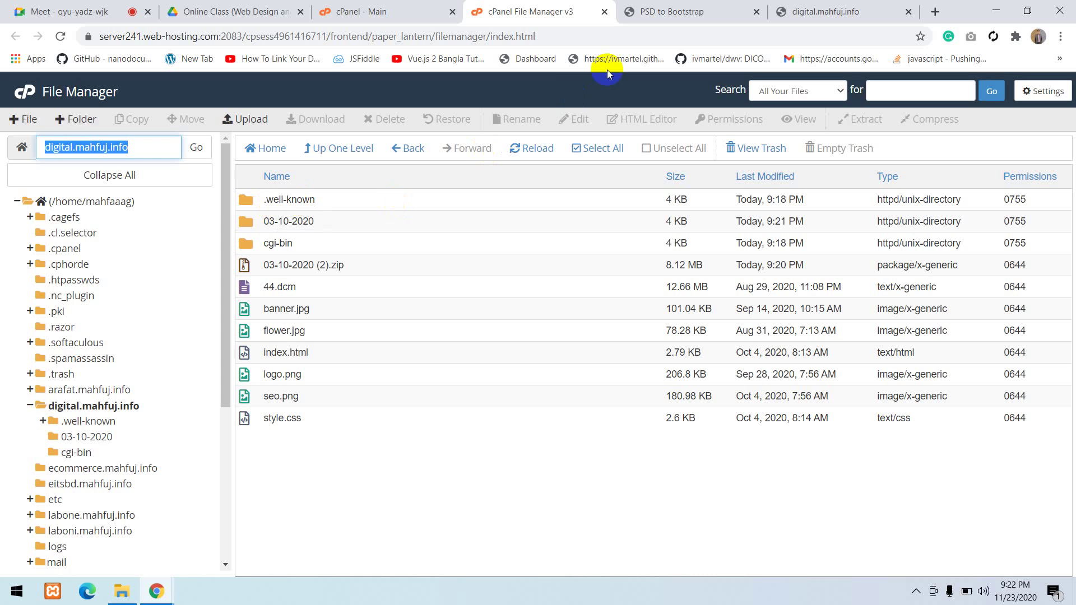
click(787, 6)
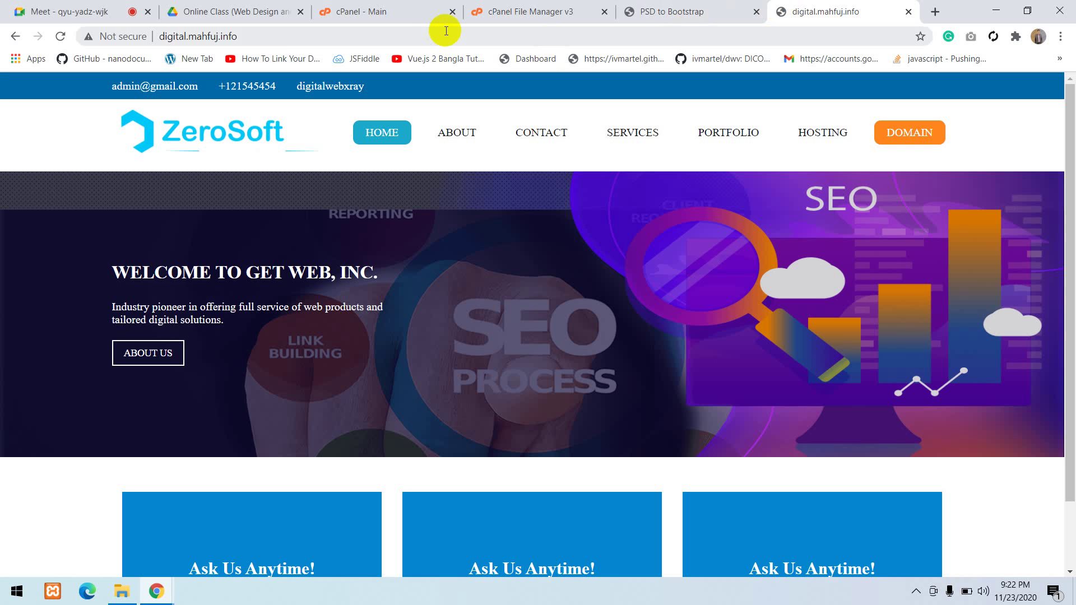
Examine the address and page content of the live digital.mahfuj.info site
click(283, 34)
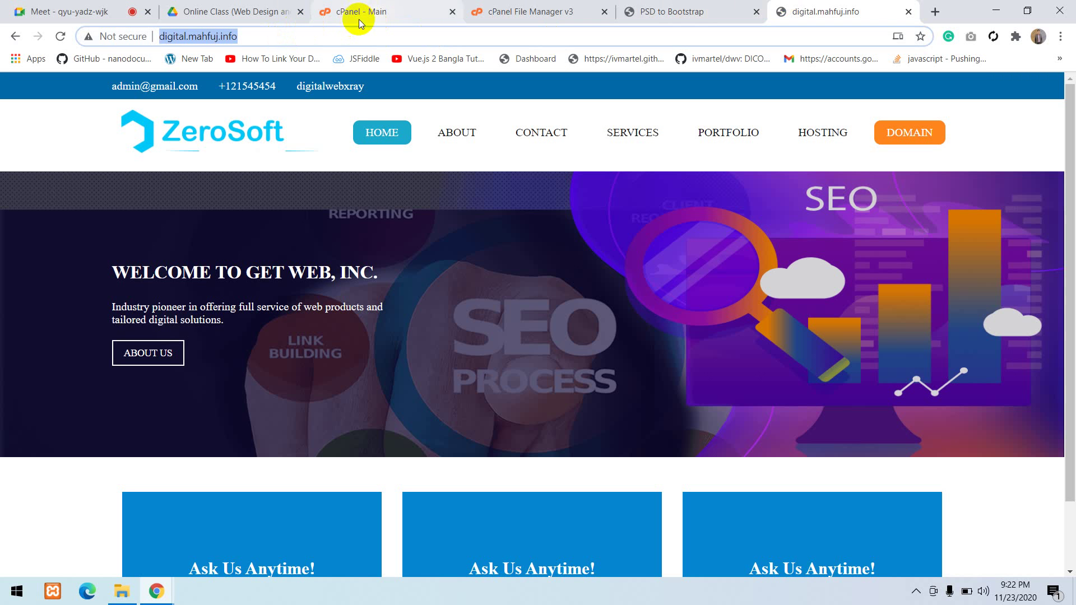
click(256, 37)
scroll(478, 372, down, 2)
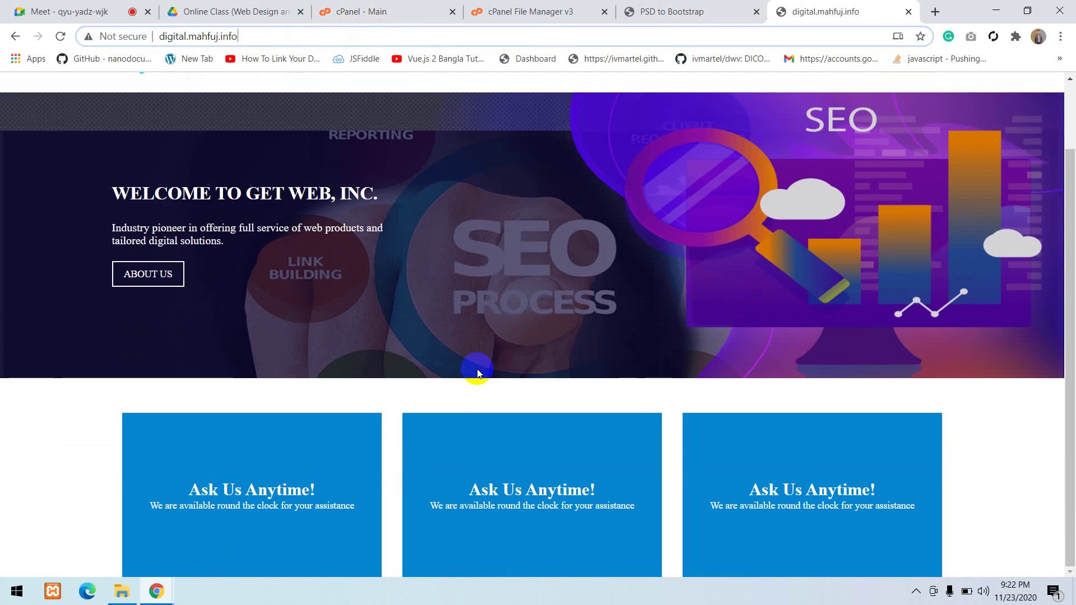
scroll(428, 377, up, 2)
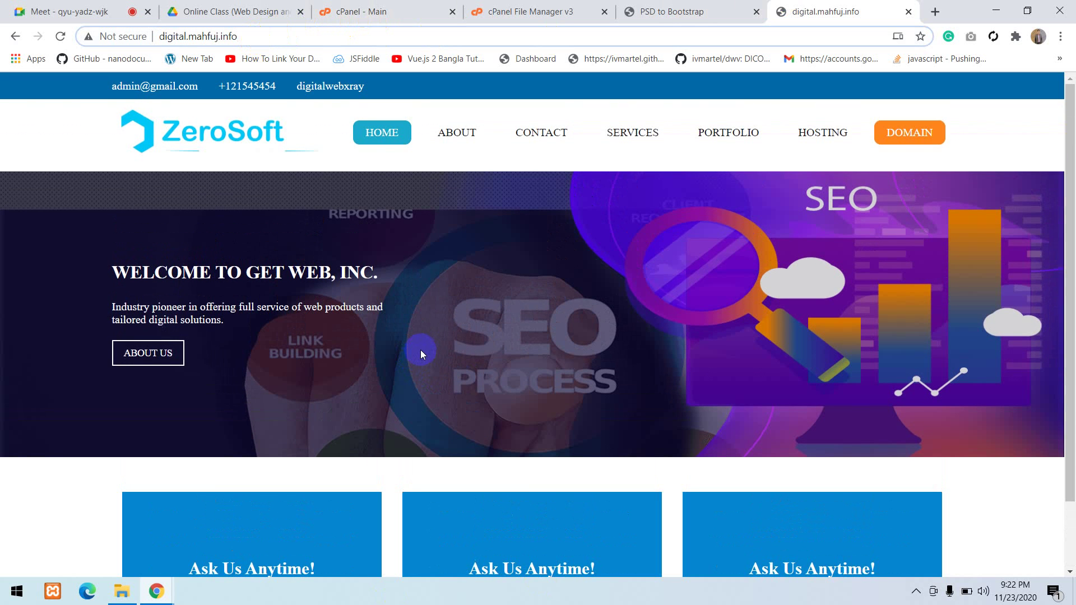
scroll(420, 349, down, 2)
scroll(420, 349, up, 2)
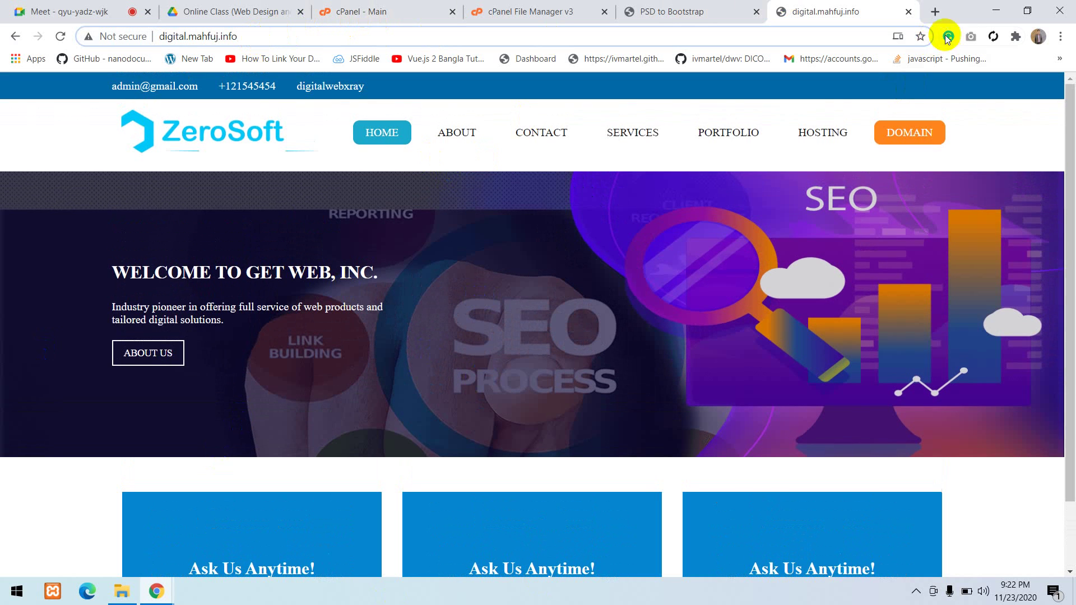
scroll(555, 338, down, 2)
scroll(459, 284, up, 2)
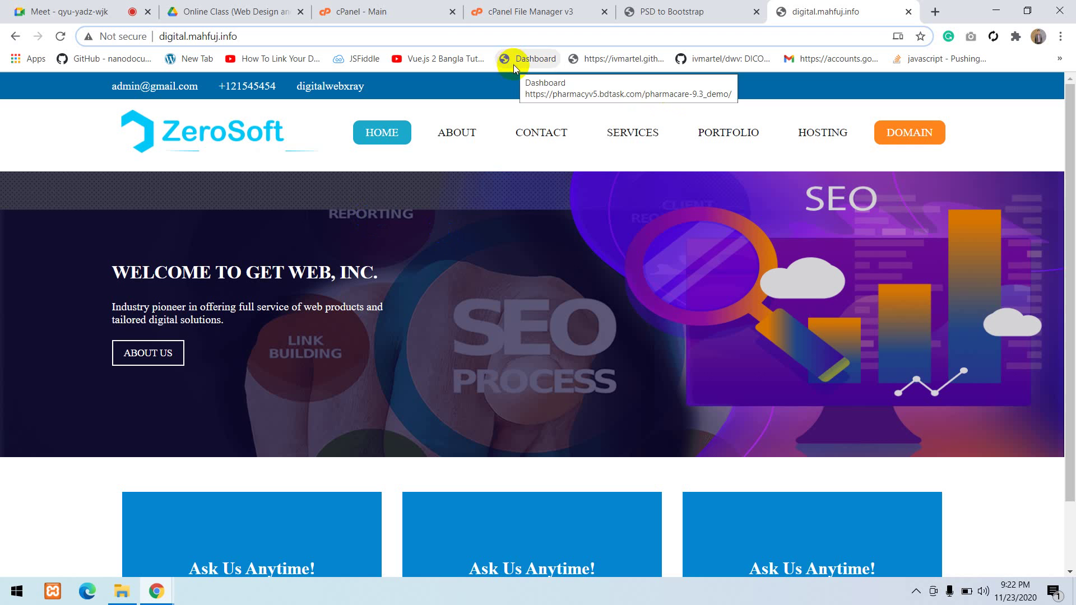
Go back to the open cPanel main page
click(529, 11)
click(434, 11)
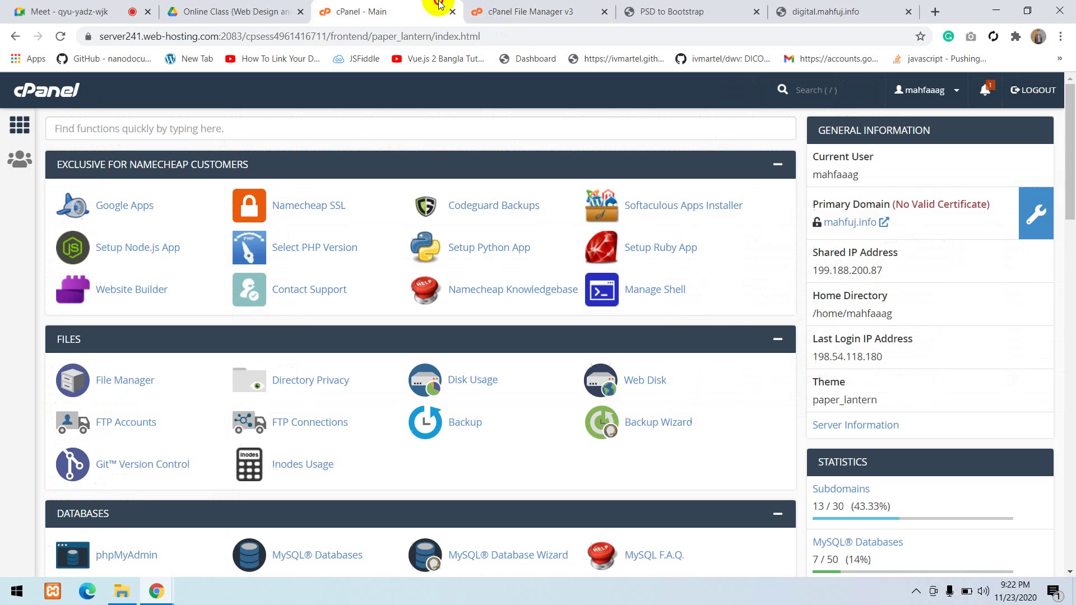
Check the Google Meet call and its chat, and return to the digital.mahfuj.info folder in File Manager
click(42, 10)
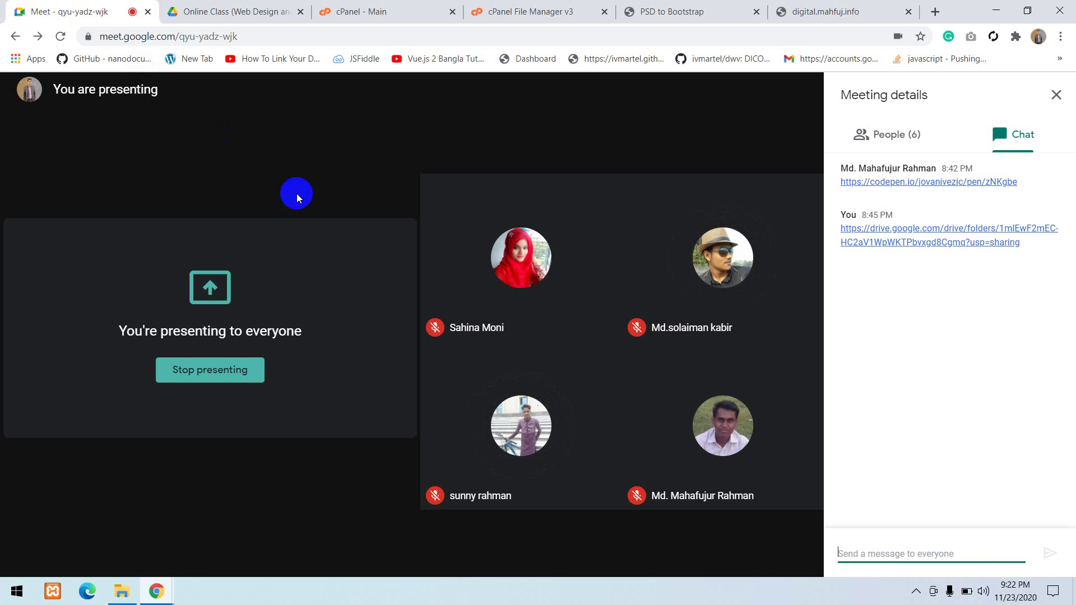
click(523, 12)
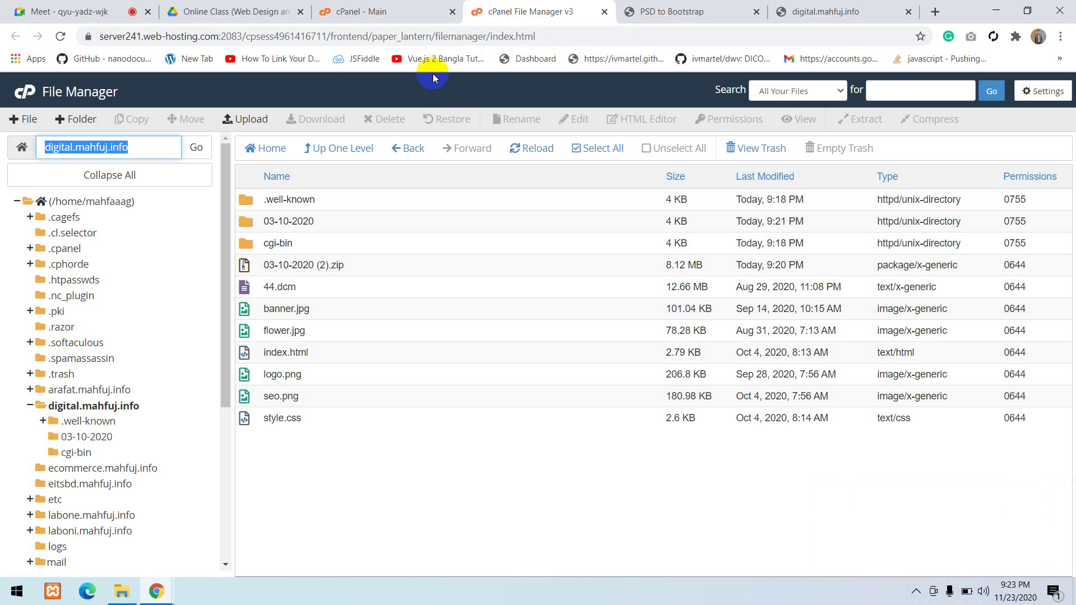
Review the file, database and domain tools on the cPanel main page, including File Manager and Subdomains
click(392, 12)
scroll(644, 204, down, 9)
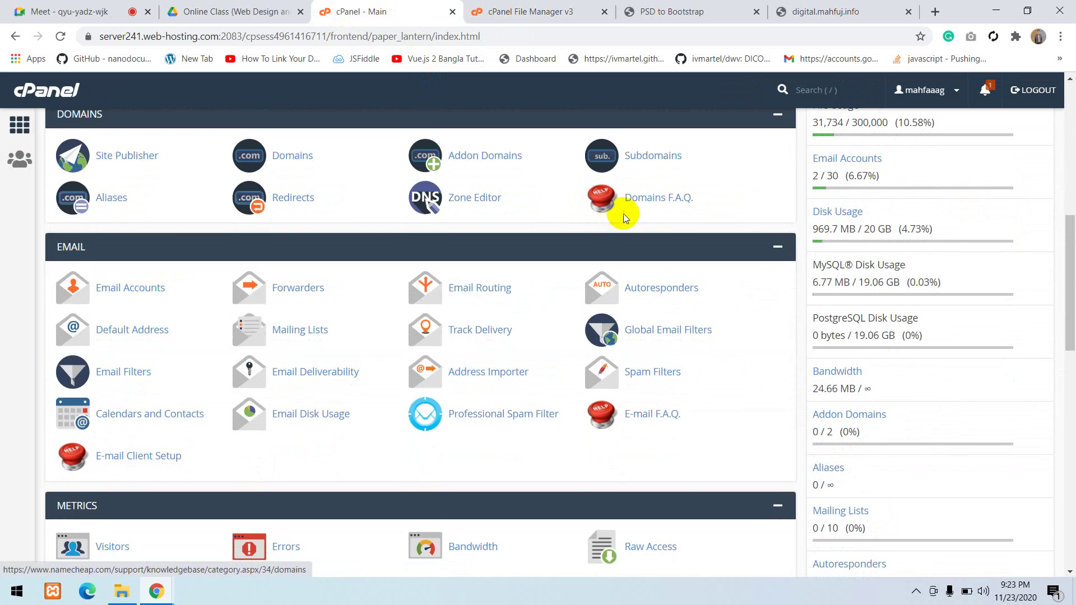
scroll(620, 216, up, 5)
scroll(628, 217, up, 4)
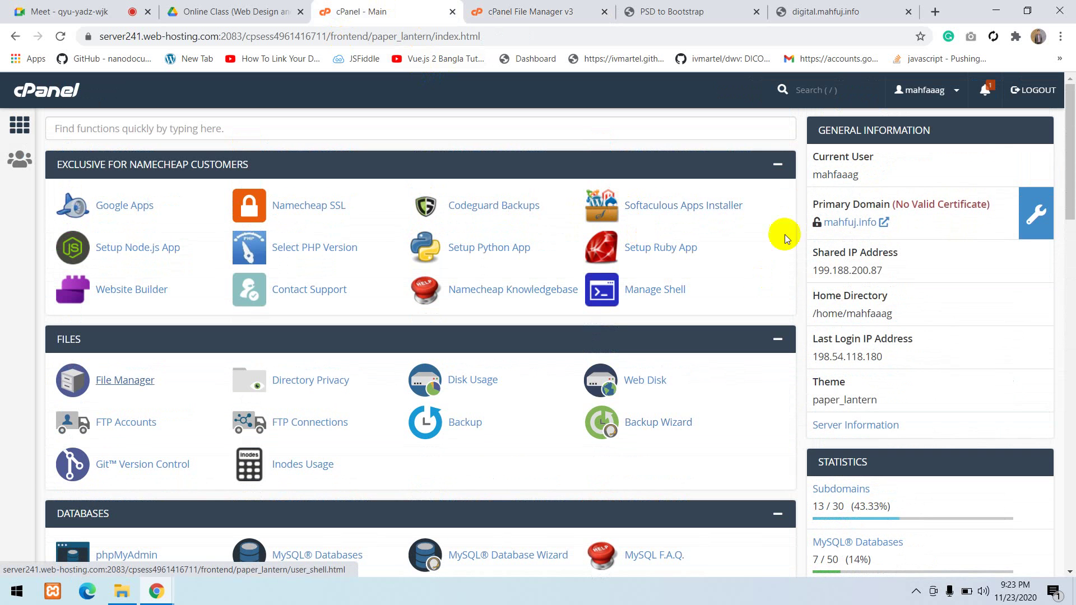
scroll(532, 196, down, 3)
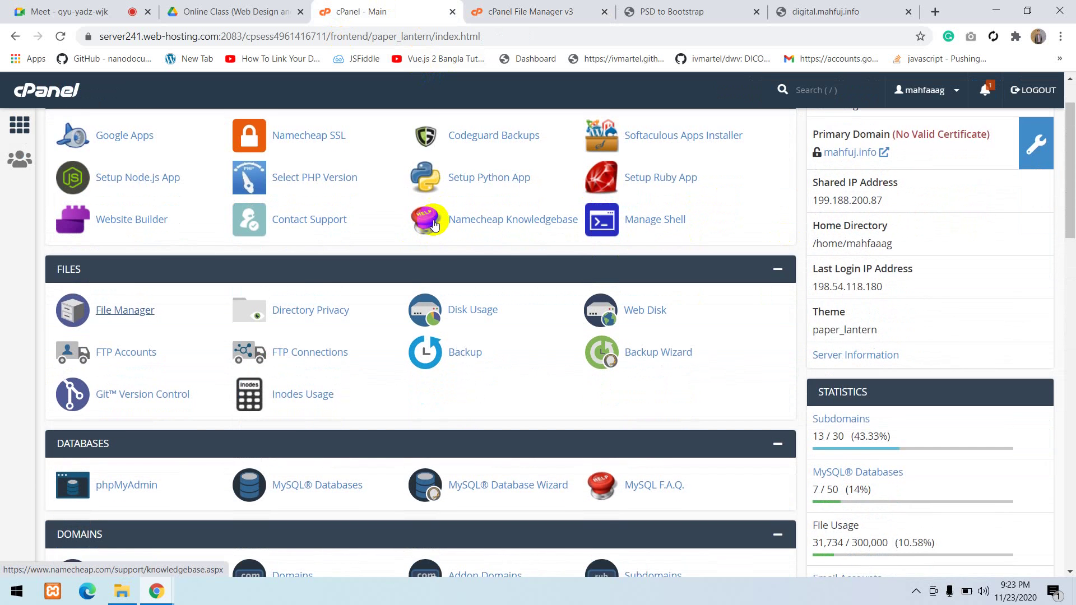
scroll(330, 178, down, 2)
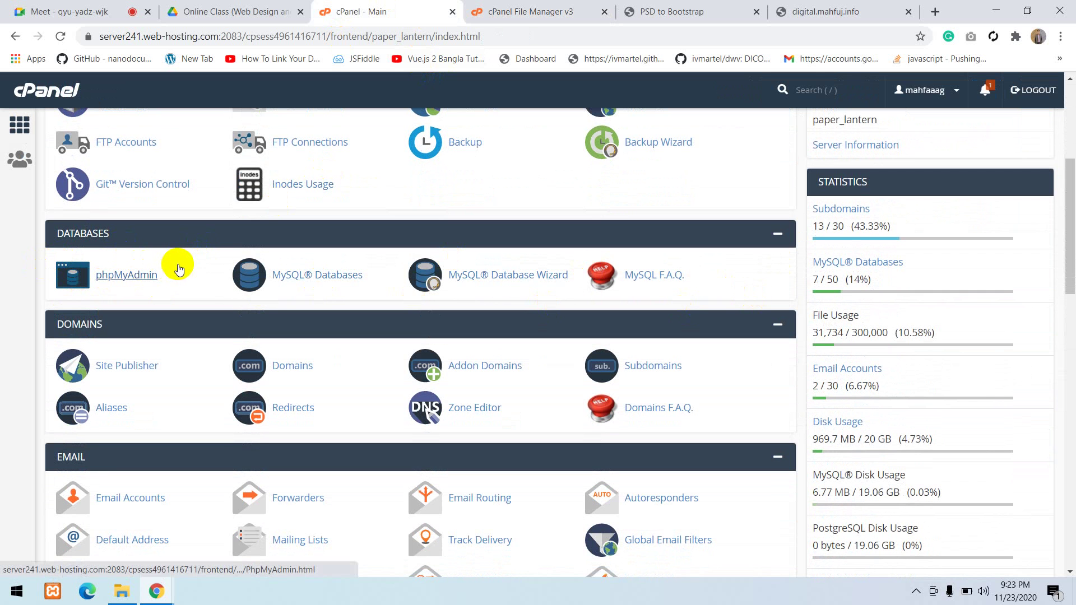
scroll(183, 257, up, 1)
scroll(183, 254, up, 5)
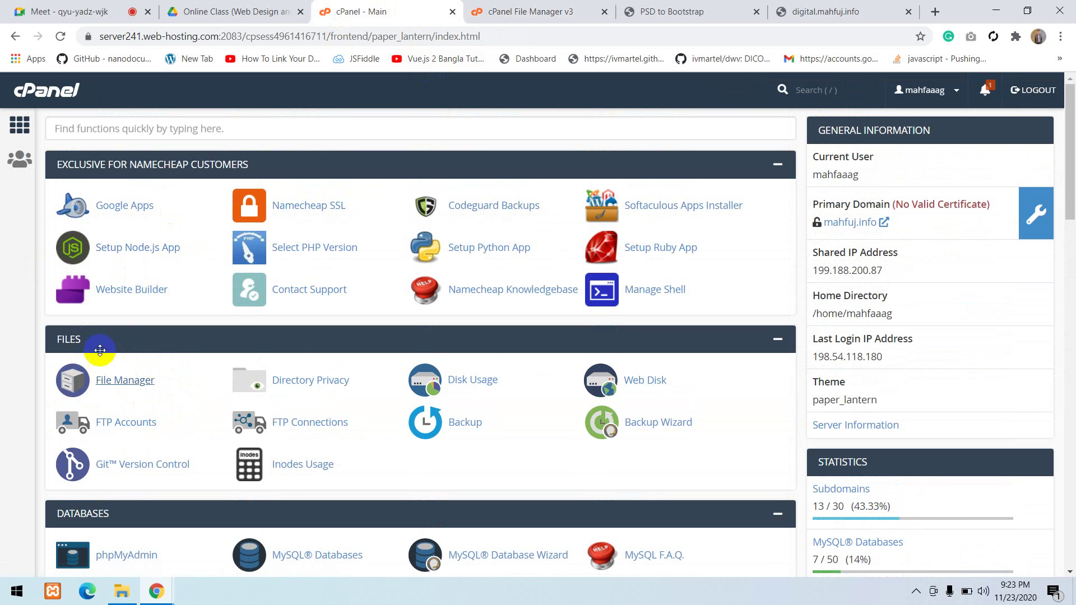
scroll(320, 359, down, 1)
scroll(320, 359, down, 6)
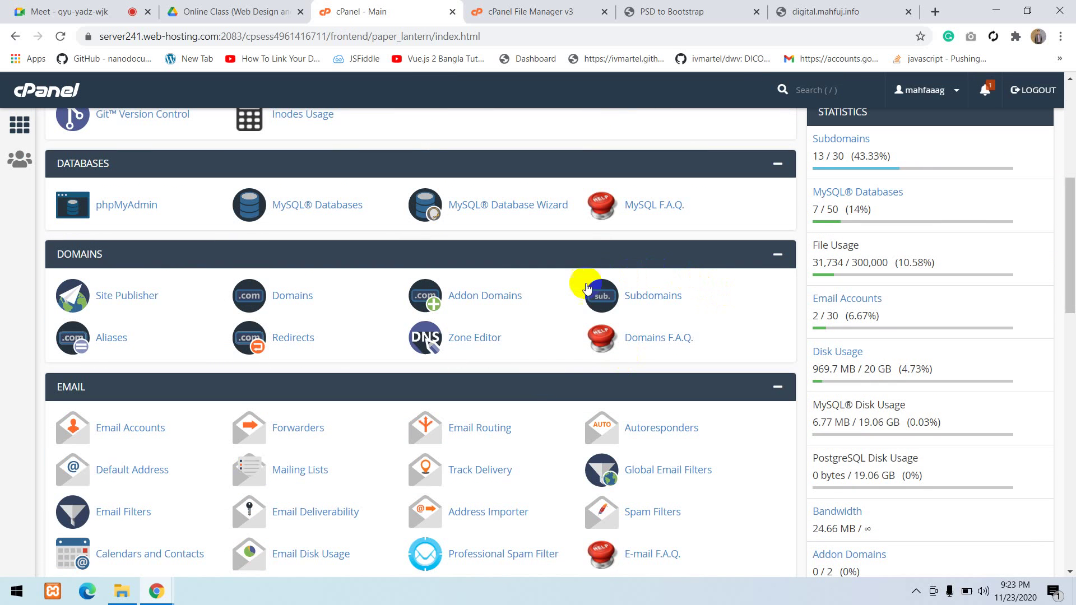
scroll(93, 319, up, 3)
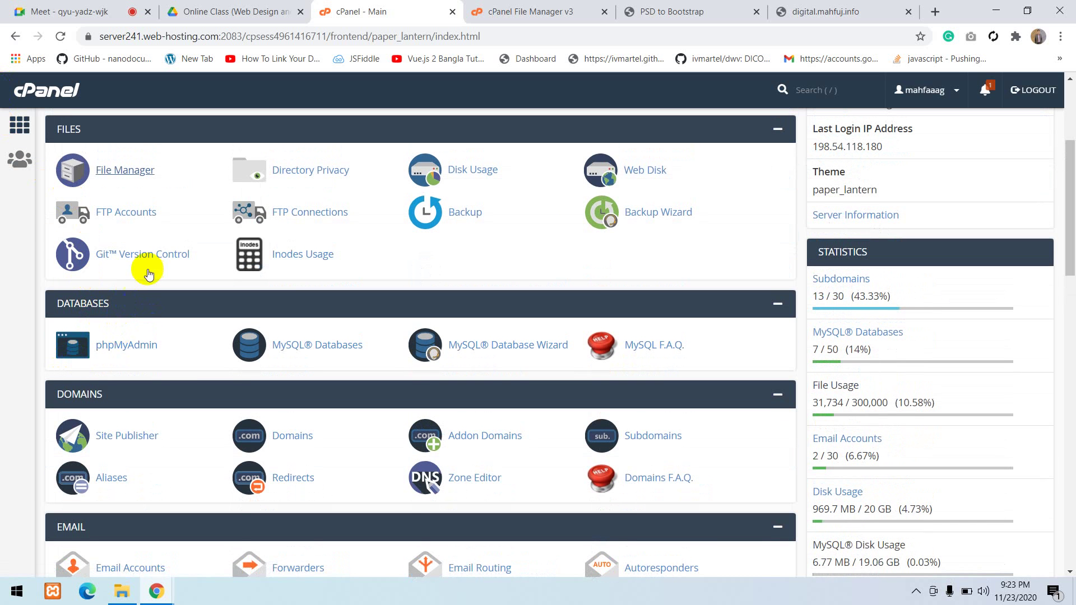
scroll(168, 185, up, 1)
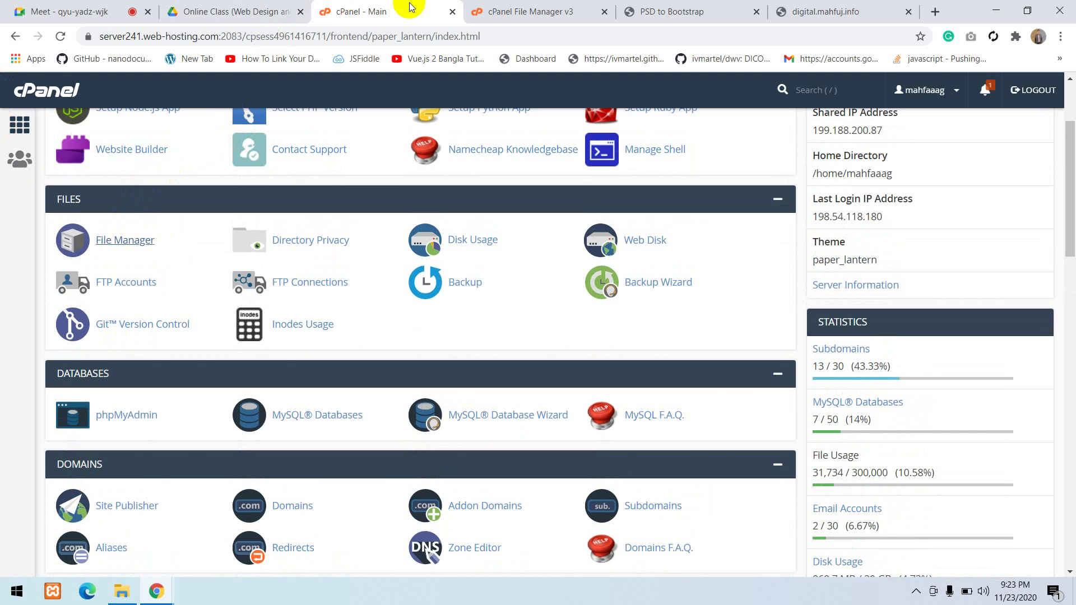
Switch to the open mahfuj.info site and select its web address
click(645, 7)
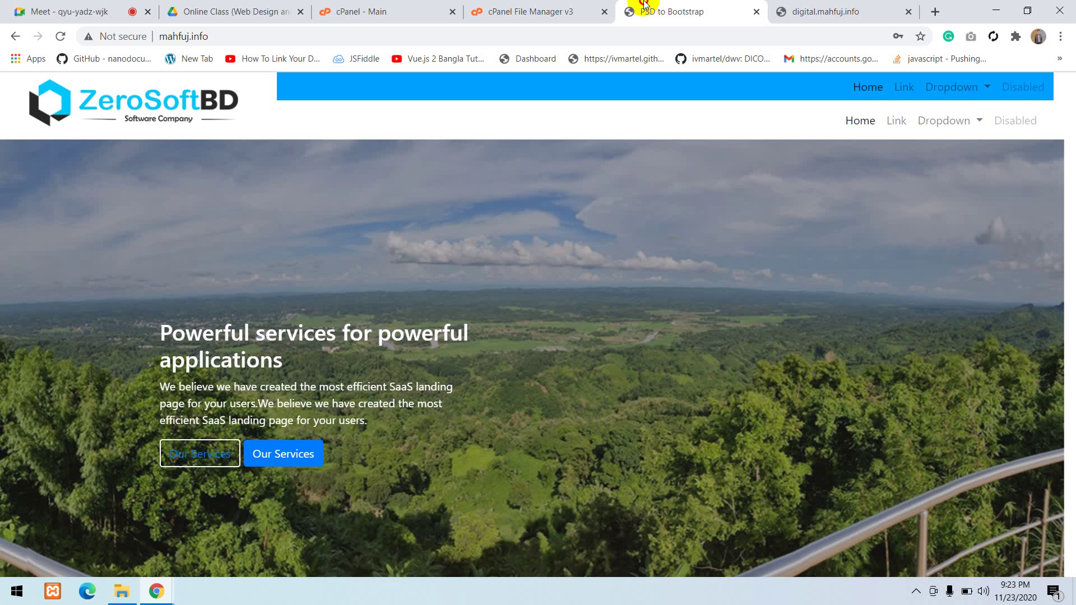
click(291, 42)
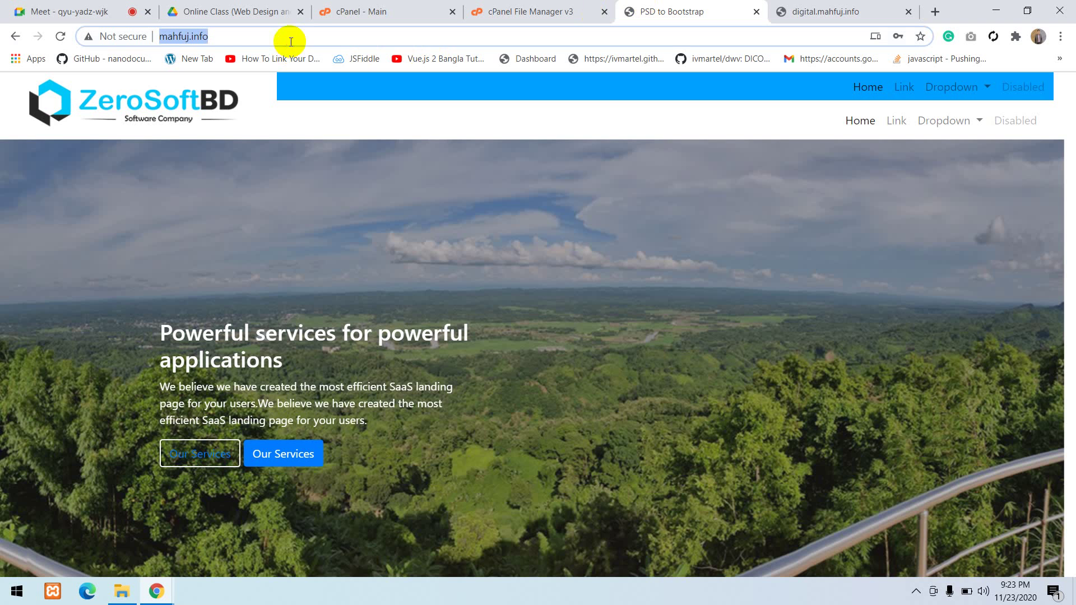